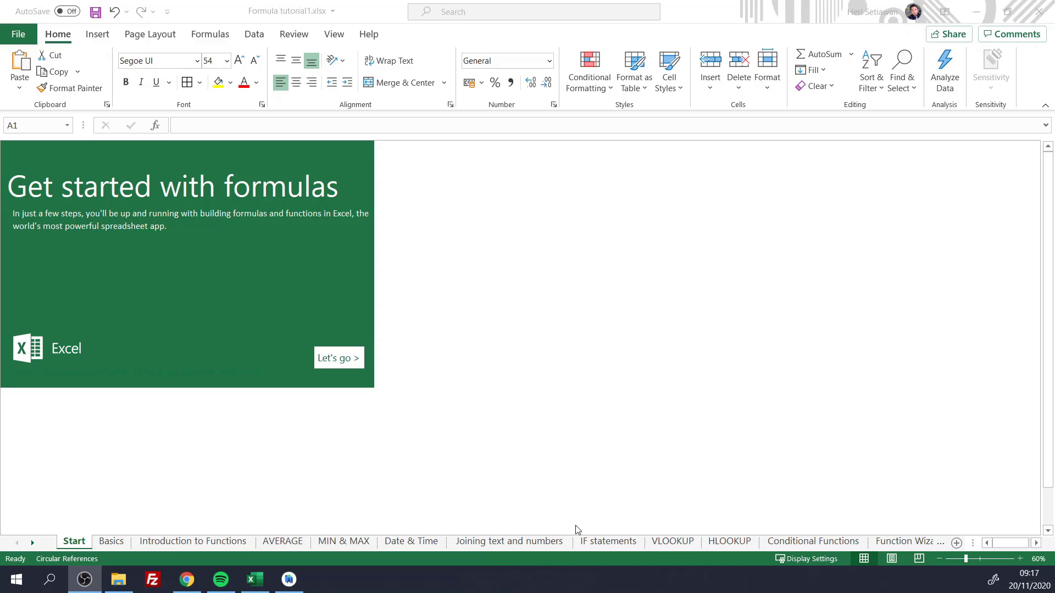
# Open the Joining text and numbers sheet and bring the whole title and name table into view.
pyautogui.click(658, 542)
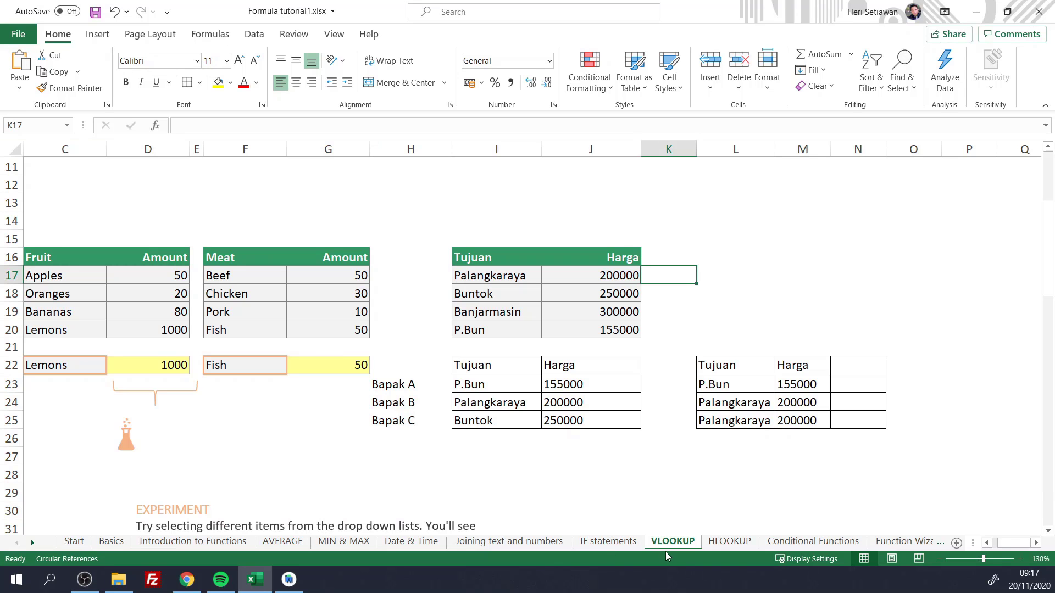
pyautogui.click(713, 543)
pyautogui.click(469, 546)
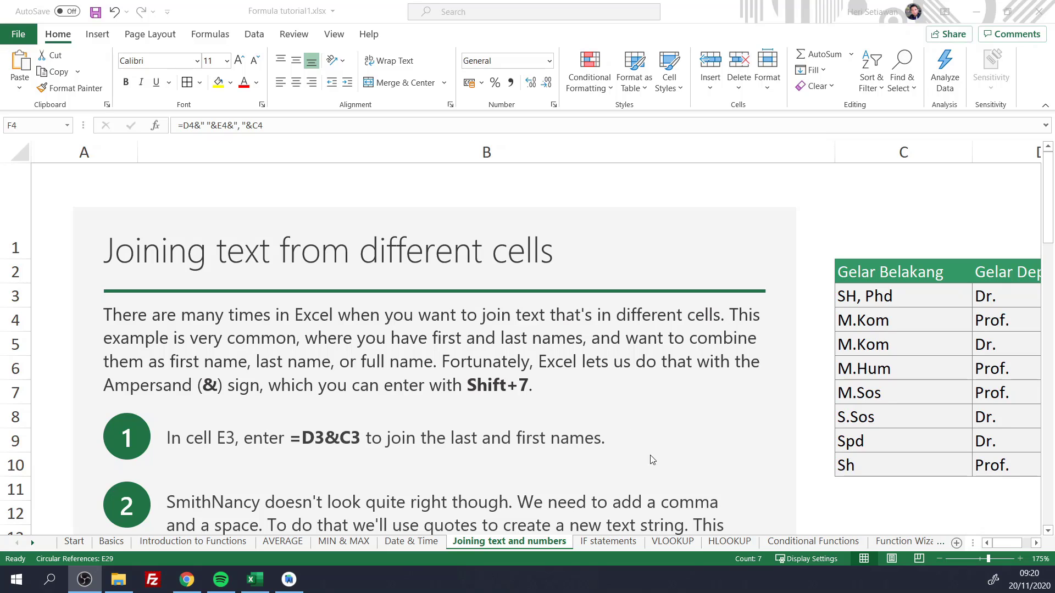
pyautogui.click(1010, 545)
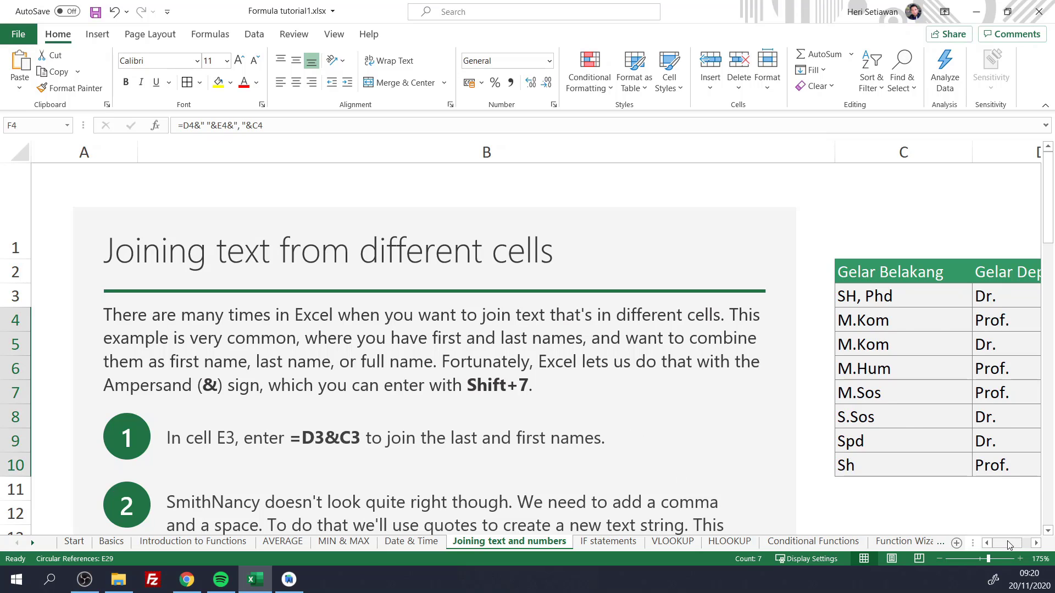
pyautogui.moveTo(1009, 546); pyautogui.dragTo(1015, 543)
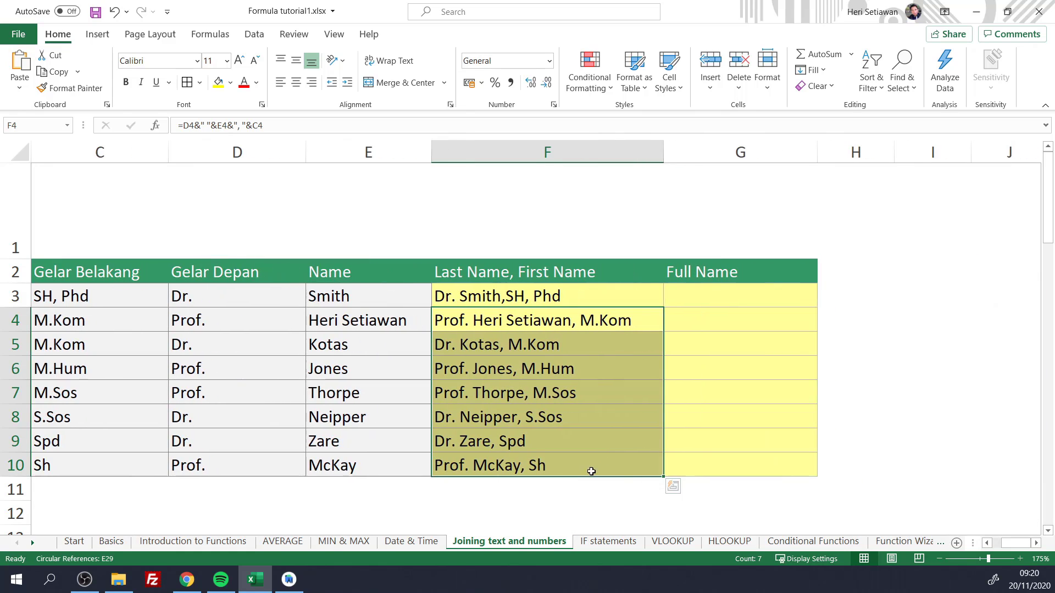
# Examine the Gelar Belakang, Gelar Depan, Name and Last Name, First Name columns and the joining formula in F3.
pyautogui.click(101, 274)
pyautogui.click(218, 276)
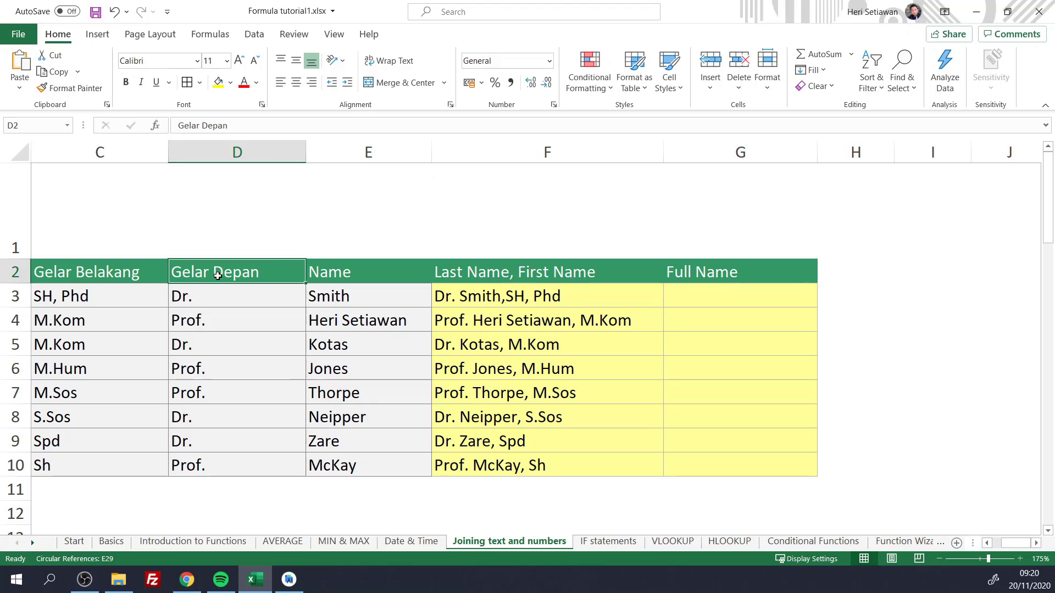
pyautogui.click(357, 273)
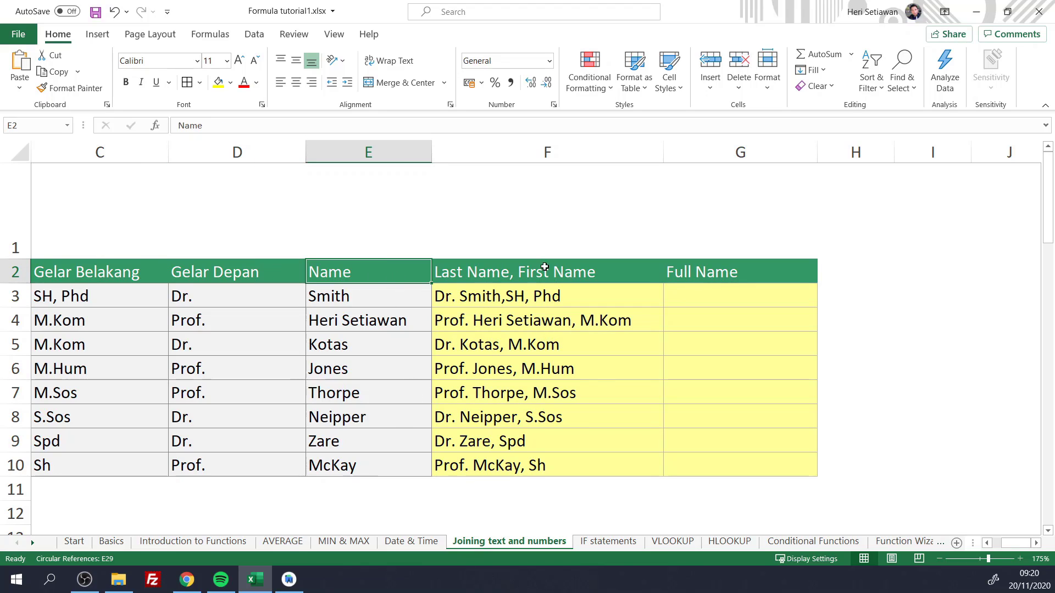
pyautogui.click(618, 274)
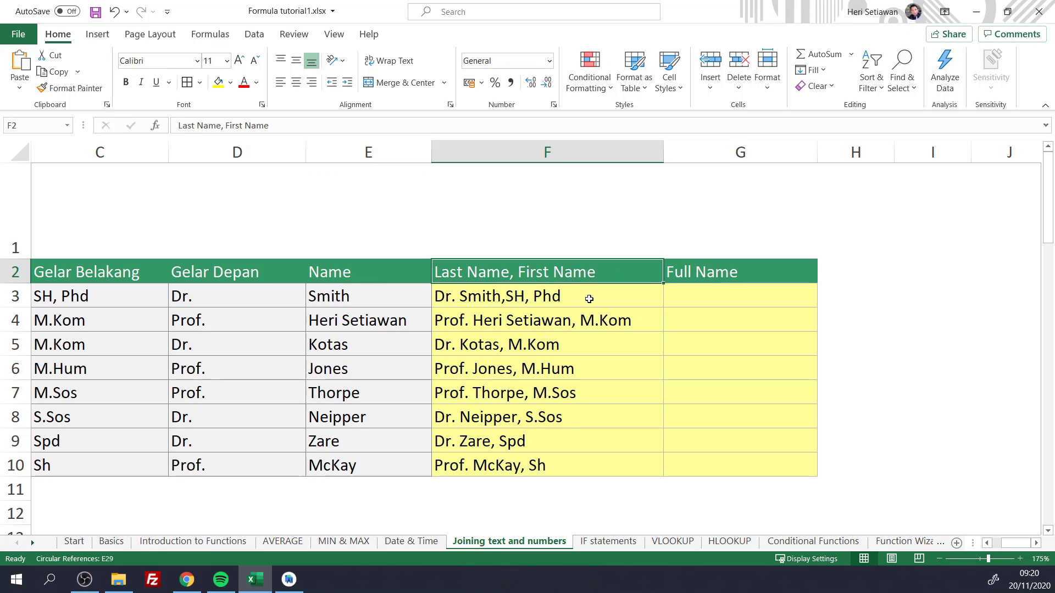
pyautogui.click(589, 298)
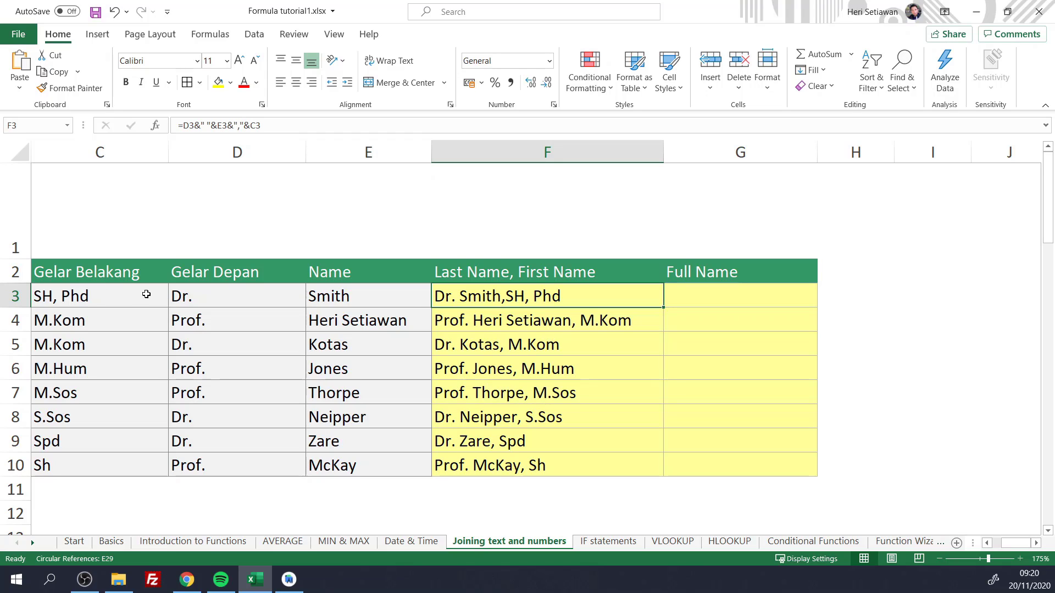
pyautogui.doubleClick(591, 302)
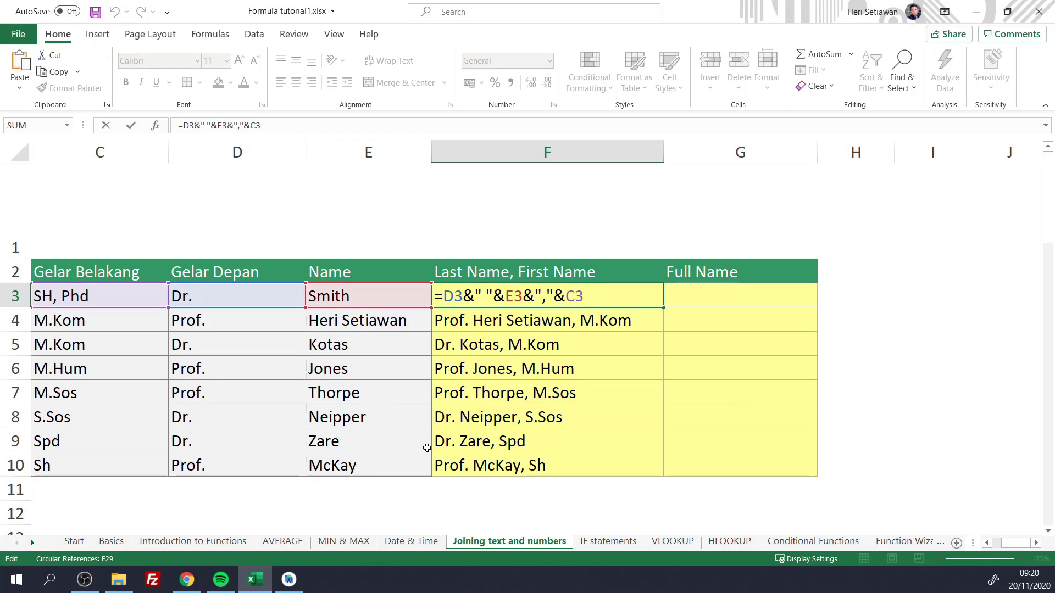
pyautogui.click(465, 357)
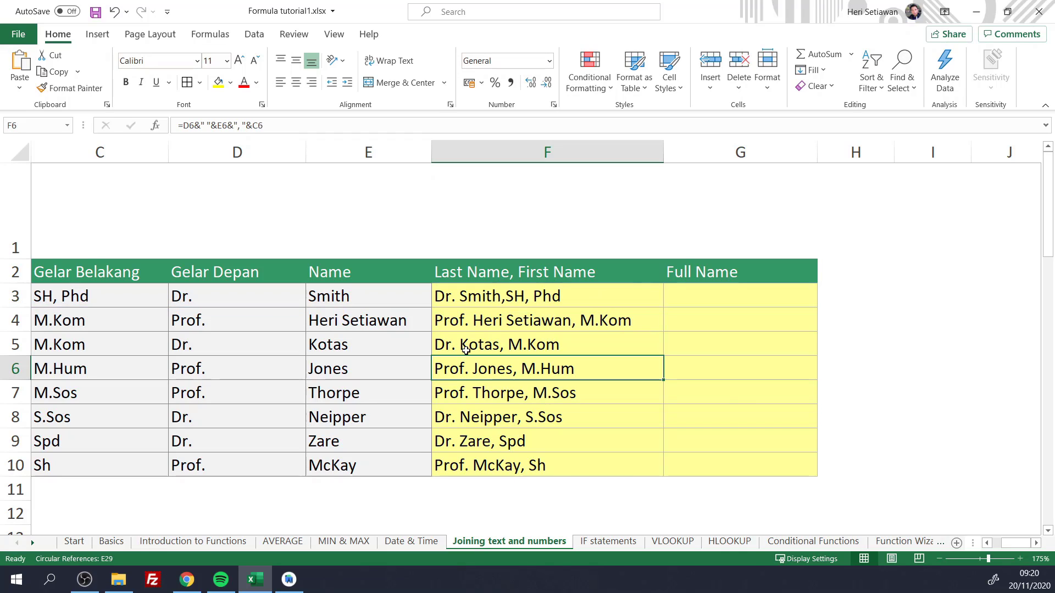
pyautogui.click(459, 290)
# Change the front title in D3 to Prof. and check the combined name in F3.
pyautogui.doubleClick(186, 294)
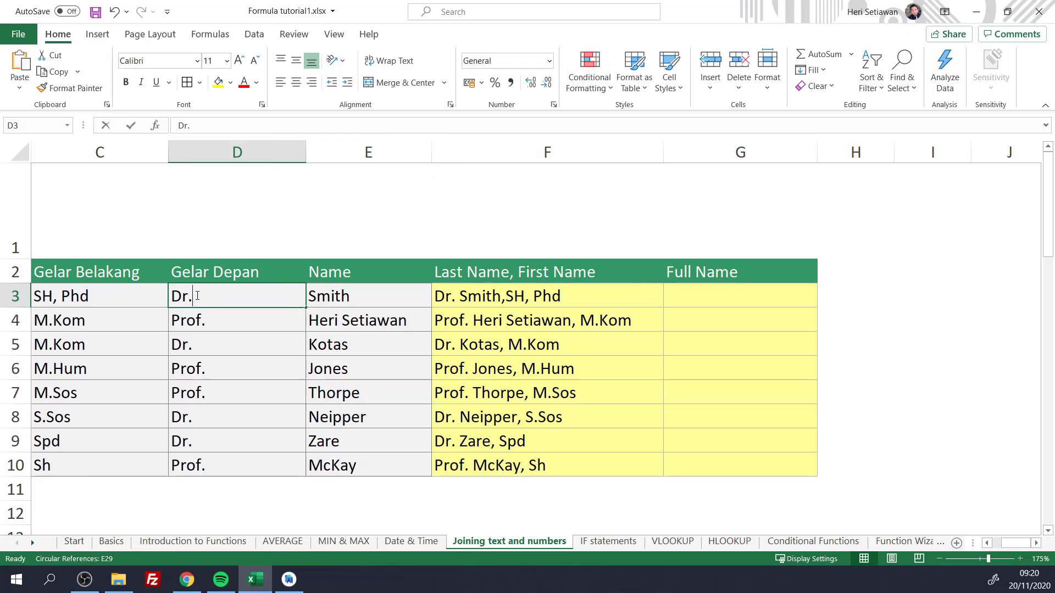
pyautogui.moveTo(186, 292); pyautogui.dragTo(169, 299)
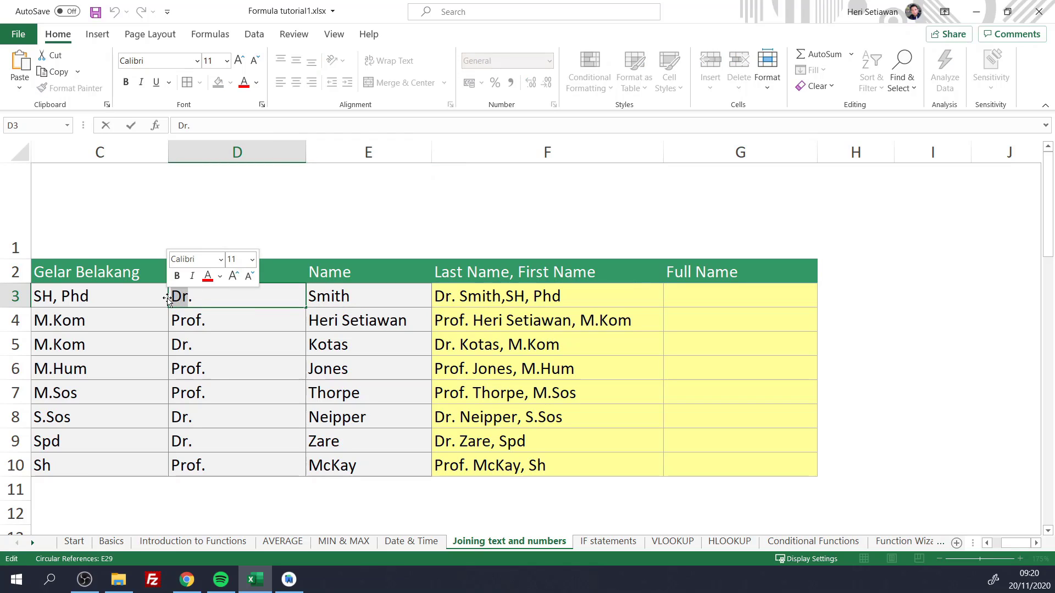
pyautogui.write('Prof')
pyautogui.press('Return')
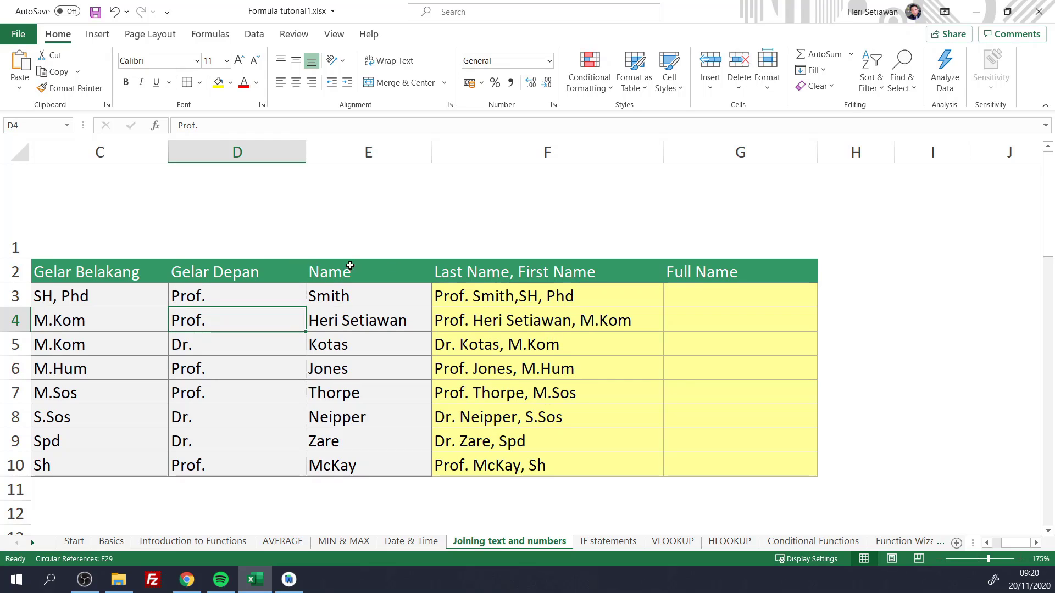
pyautogui.click(508, 297)
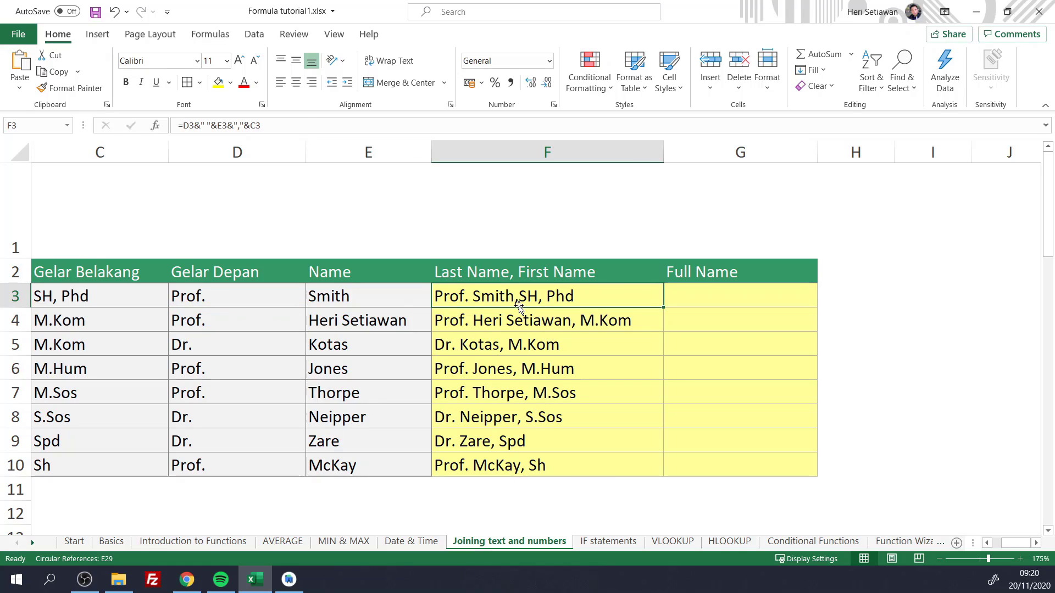
# Clear the joining formulas from F3:F10 in the Last Name, First Name column.
pyautogui.click(563, 465)
pyautogui.moveTo(563, 465); pyautogui.dragTo(530, 295)
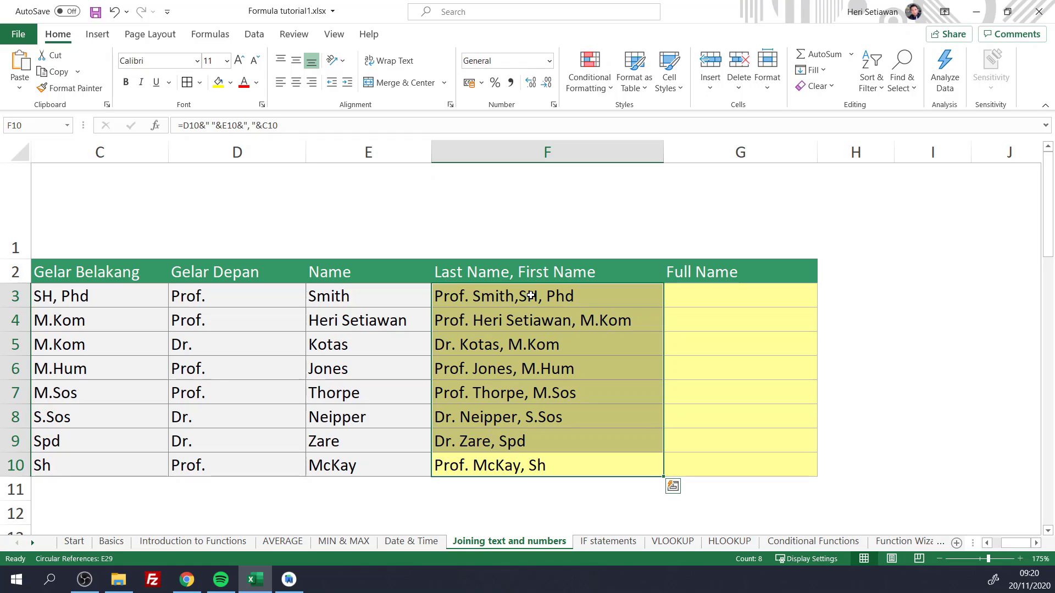
pyautogui.press('Delete')
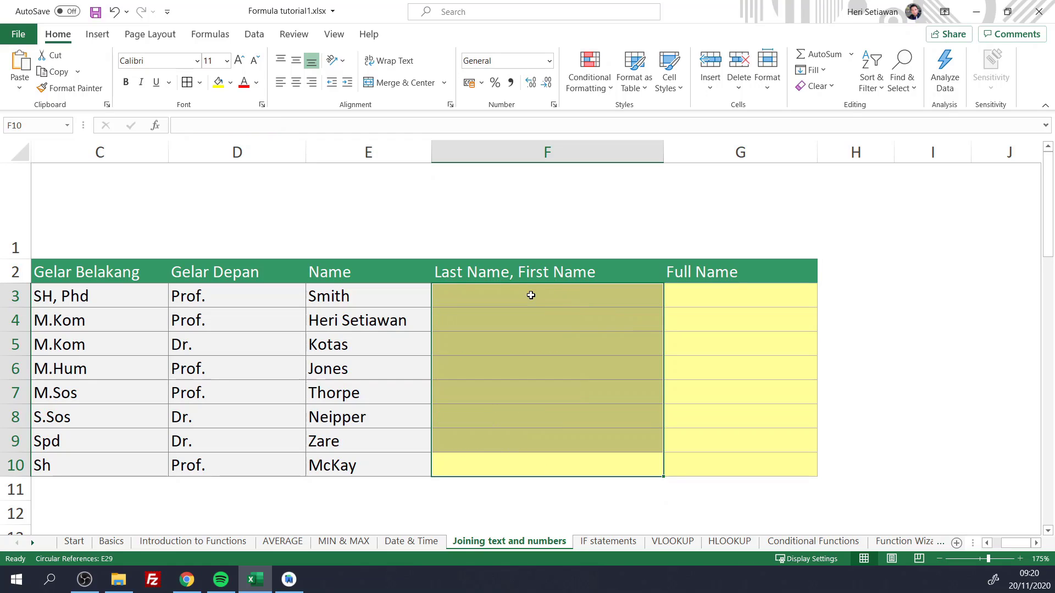
# Build the formula =D3&""&E3&""&C3 in F3 to join the front title, name and back title.
pyautogui.click(531, 296)
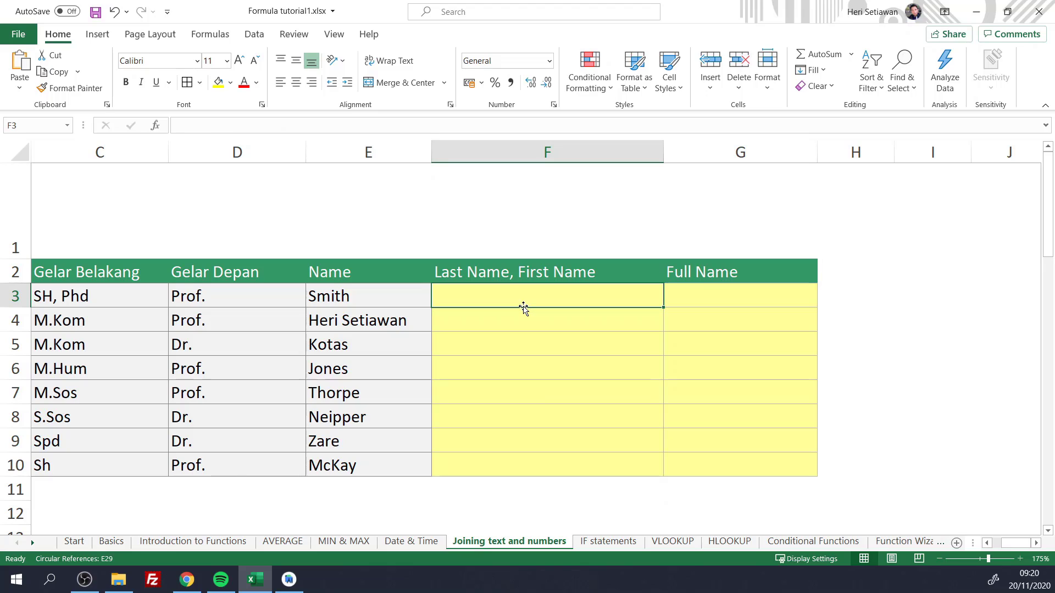
pyautogui.write('=')
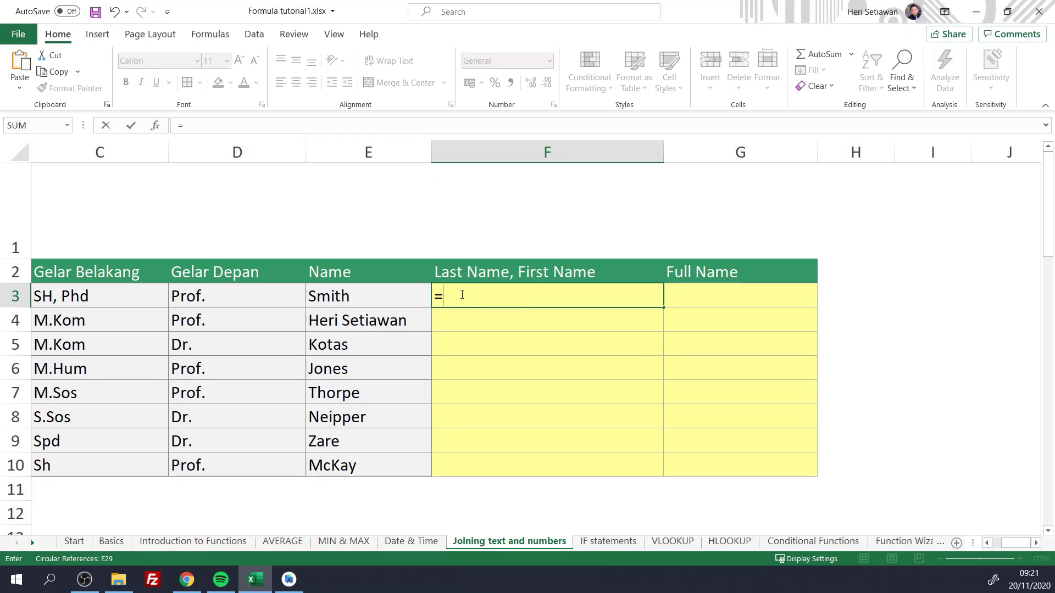
pyautogui.click(225, 297)
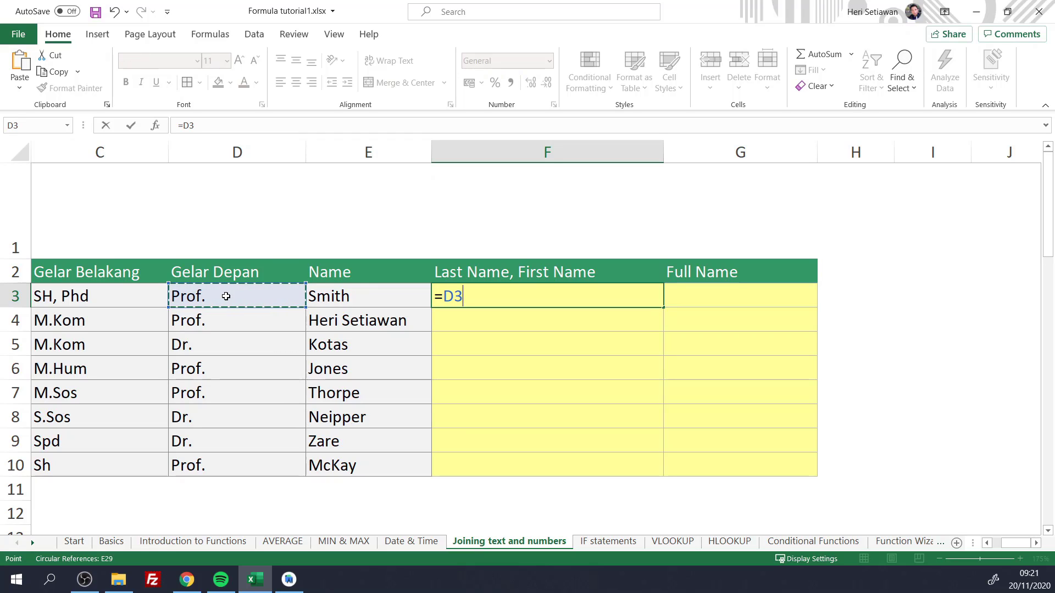
pyautogui.write('&')
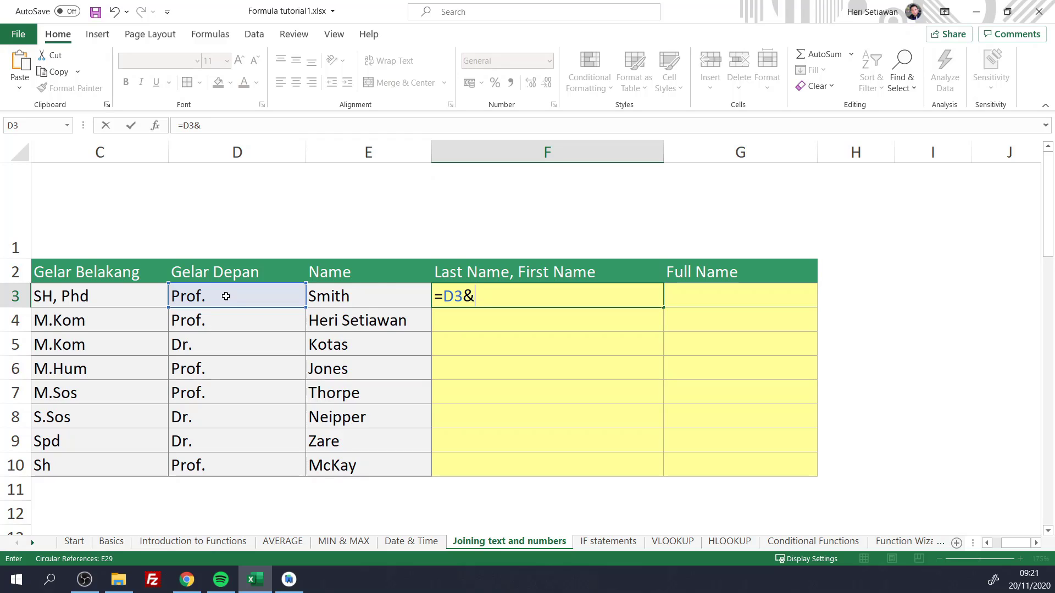
pyautogui.write('""&')
pyautogui.click(348, 298)
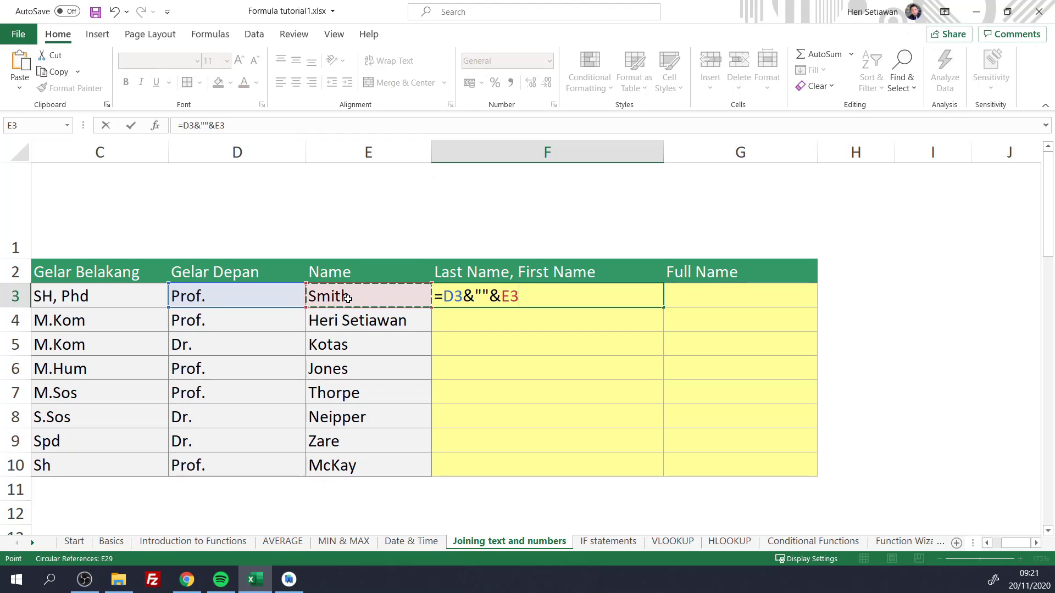
pyautogui.write('&"')
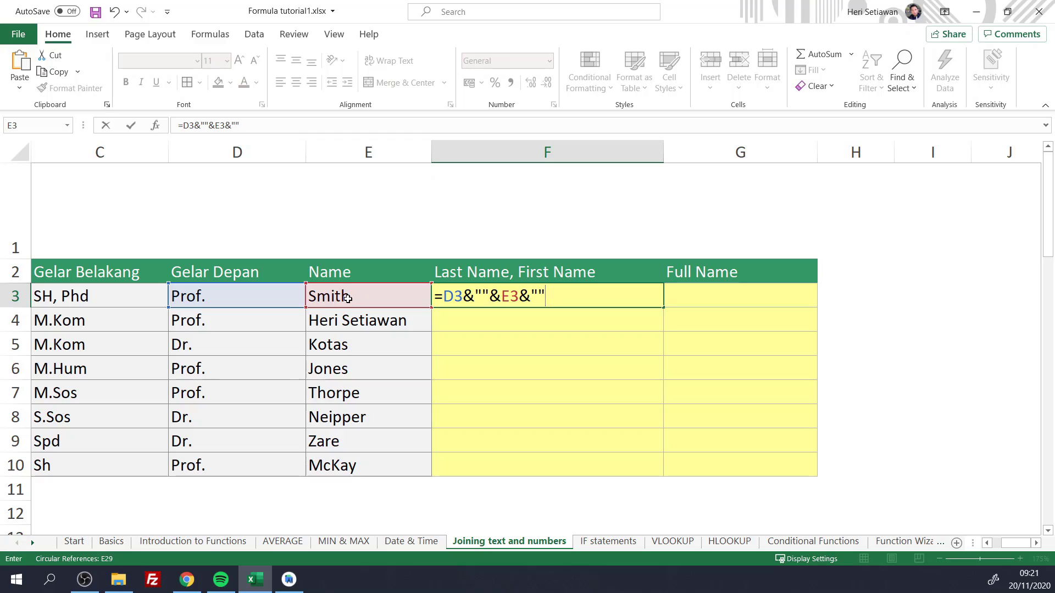
pyautogui.write('"&')
pyautogui.click(65, 297)
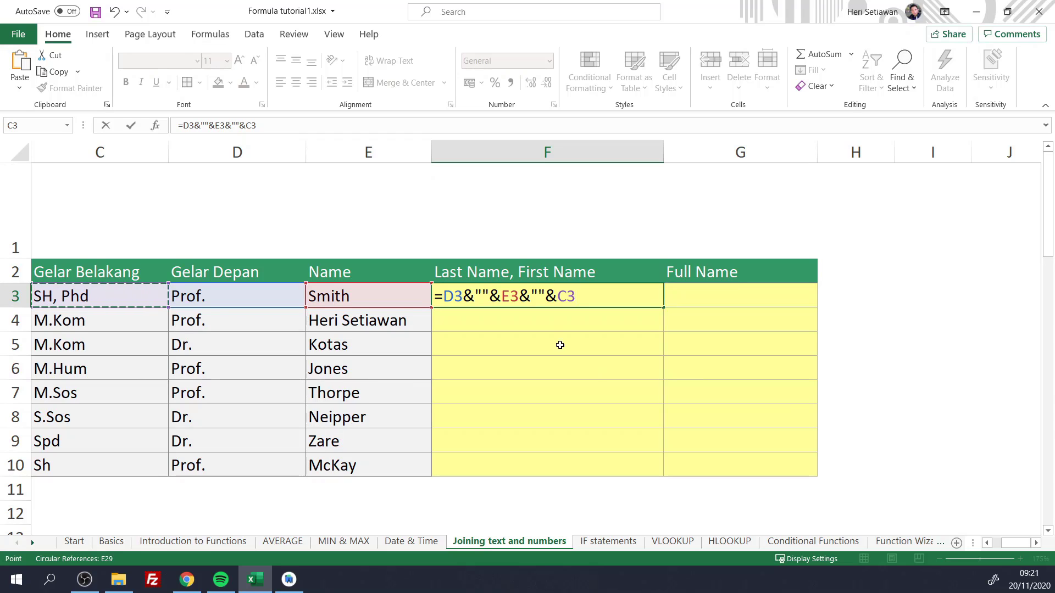
# Add a space and a comma with space between the quotes in F3 and enter =D3&" "&E3&", "&C3.
pyautogui.click(481, 296)
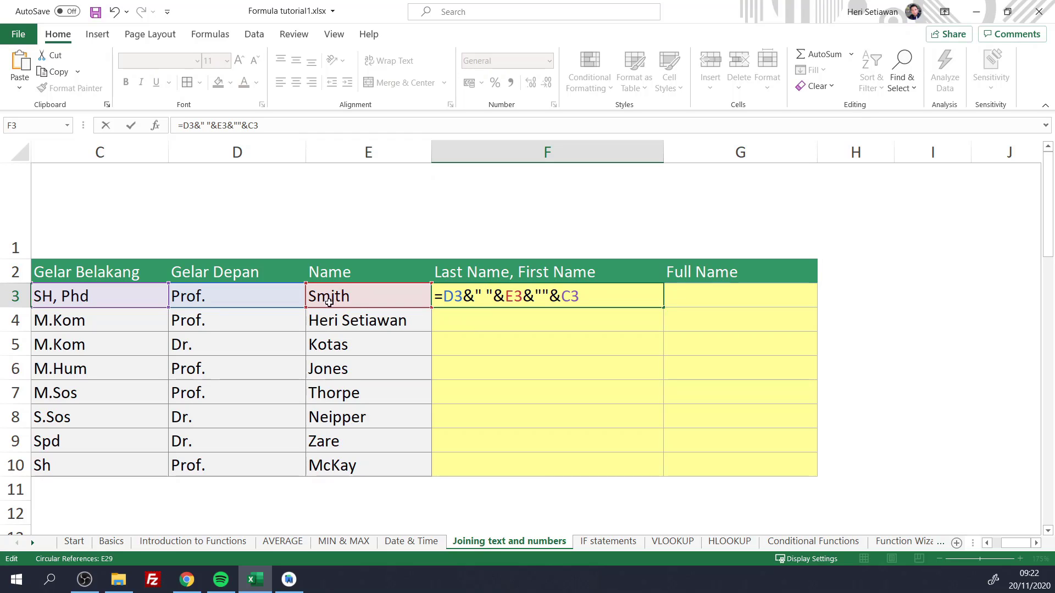
pyautogui.click(543, 297)
pyautogui.write(',')
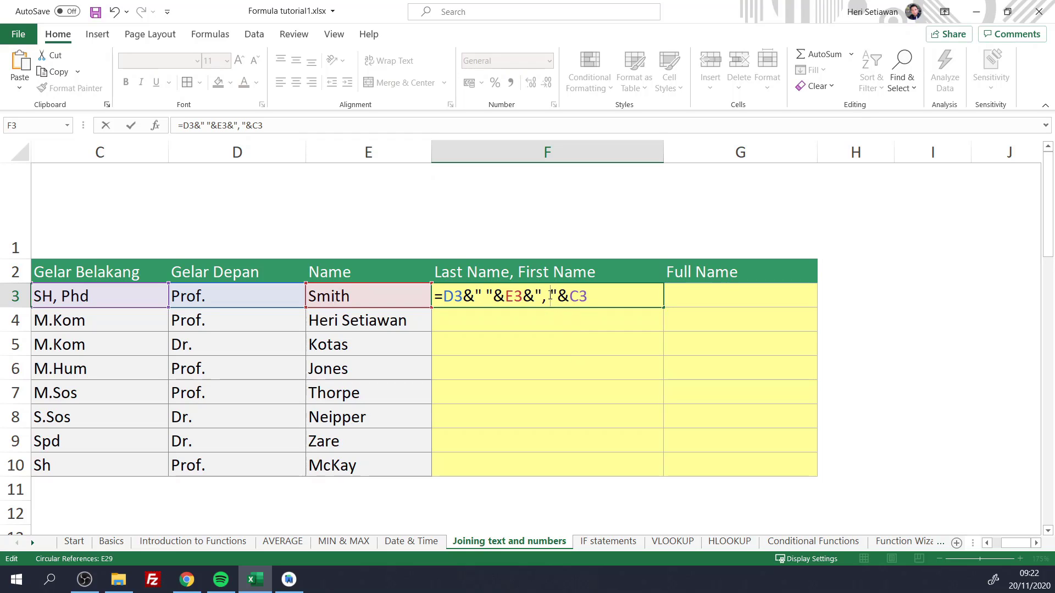
pyautogui.moveTo(549, 296); pyautogui.dragTo(542, 296)
pyautogui.click(542, 297)
pyautogui.press('Return')
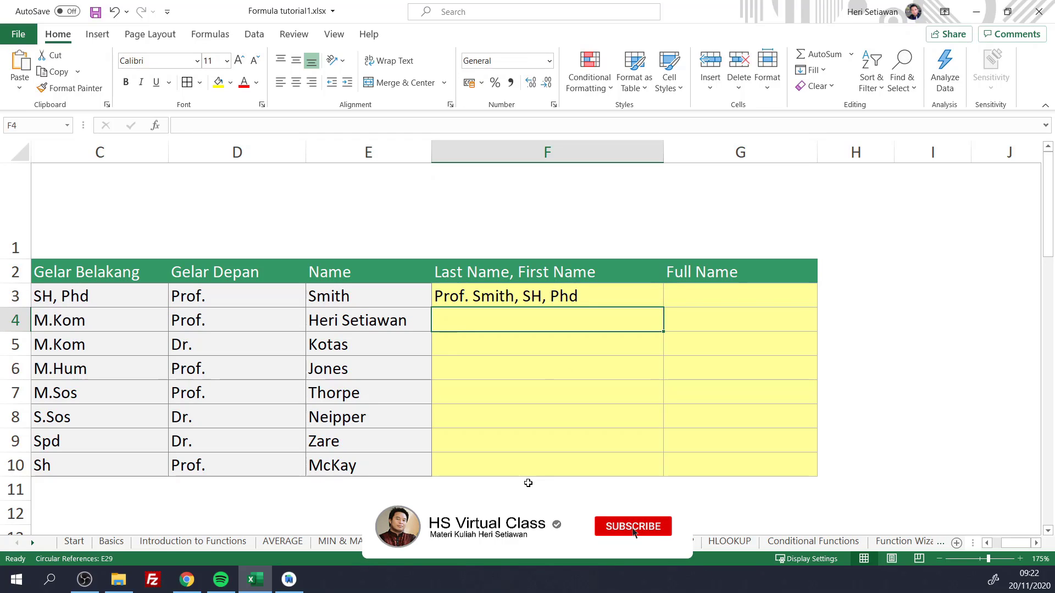
# Remove the space and the comma separator from the F3 formula, entering it as =D3&""&E3&""&C3.
pyautogui.doubleClick(571, 297)
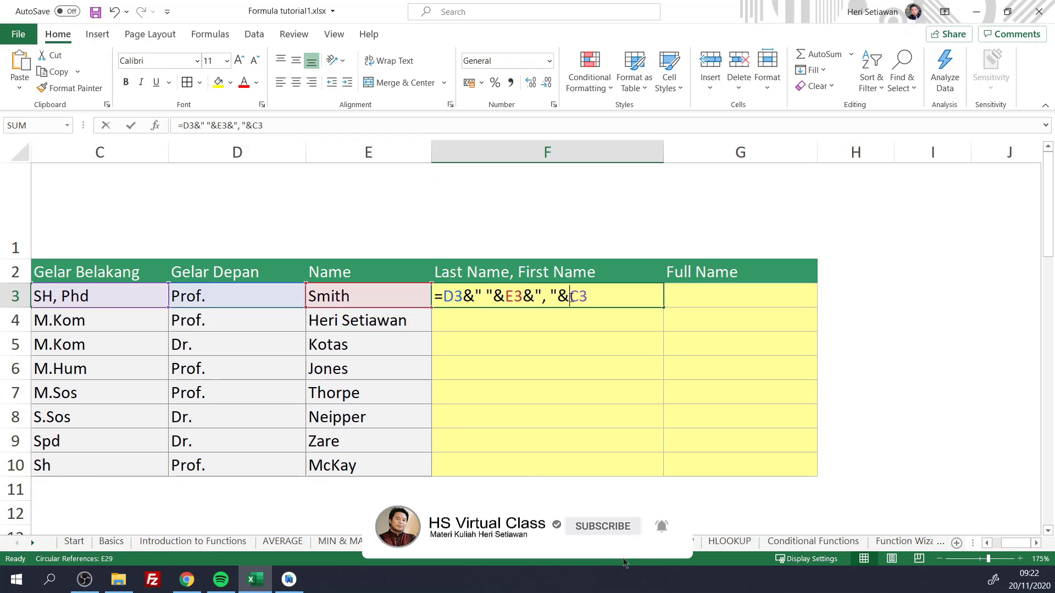
pyautogui.click(487, 295)
pyautogui.press('Left')
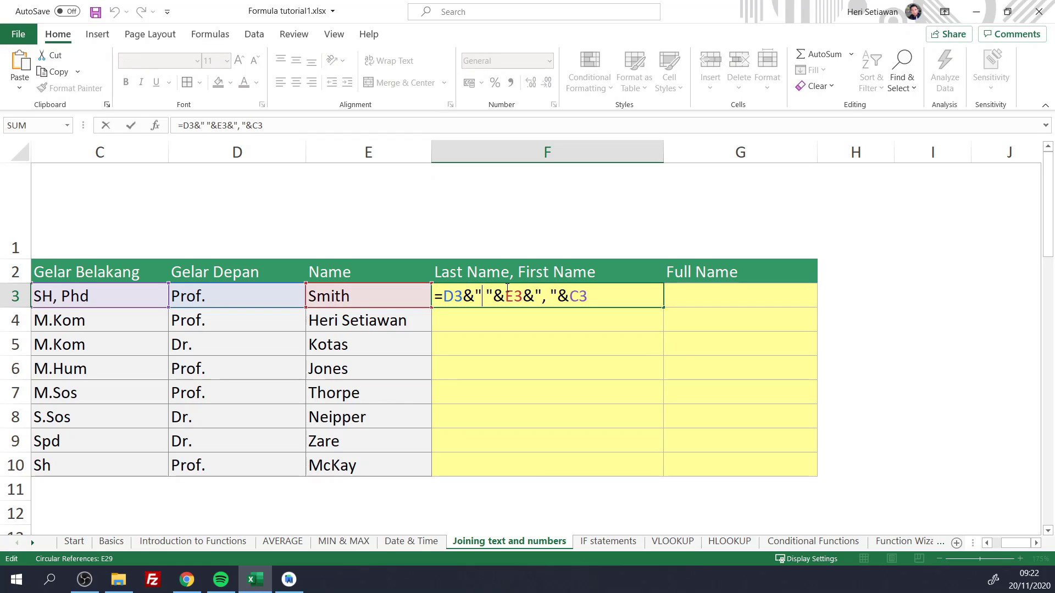
pyautogui.press('Delete')
pyautogui.click(547, 298)
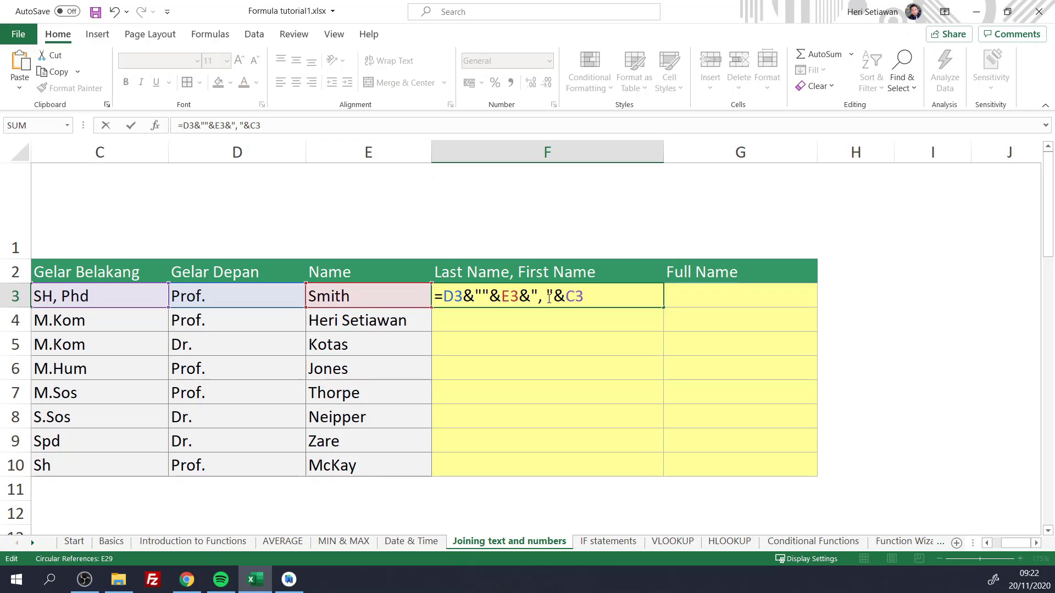
pyautogui.press('BackSpace')
pyautogui.press('BackSpace')
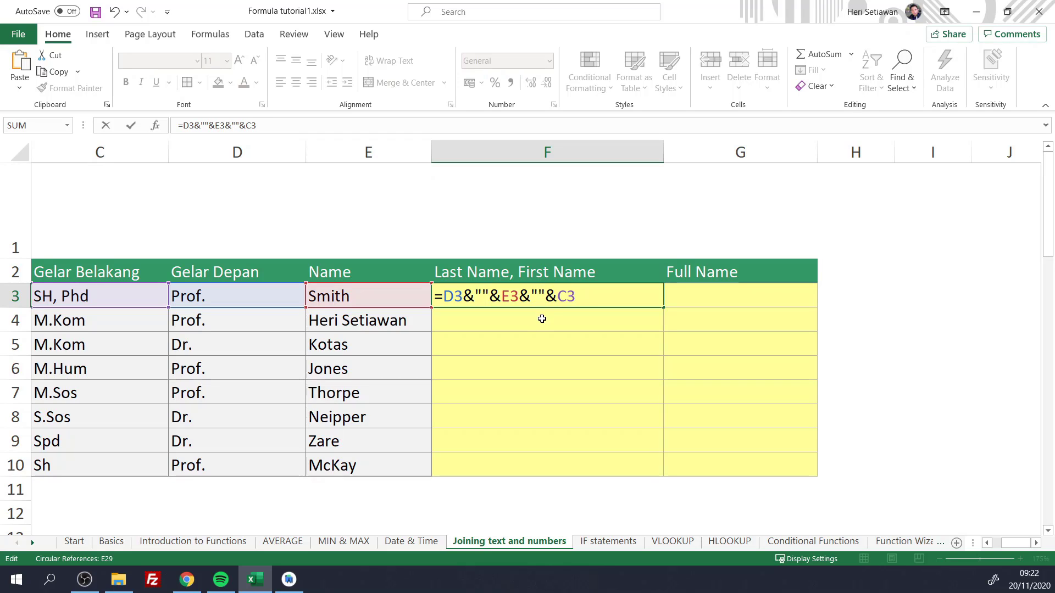
pyautogui.press('Return')
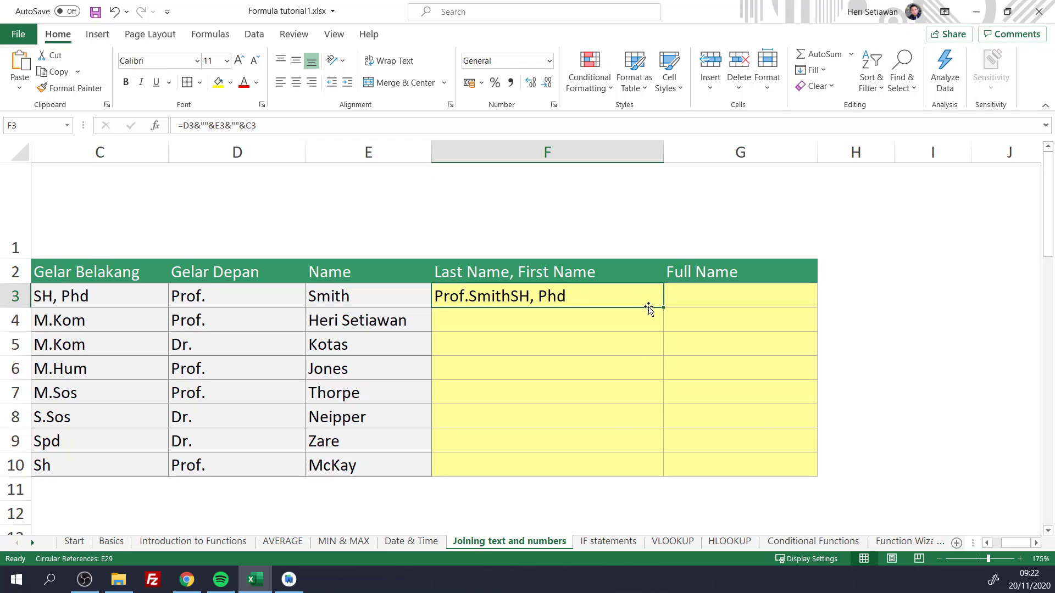
# Put the space and comma separators back into the F3 formula as =D3&" "&E3&", "&C3 and reselect F3.
pyautogui.doubleClick(592, 296)
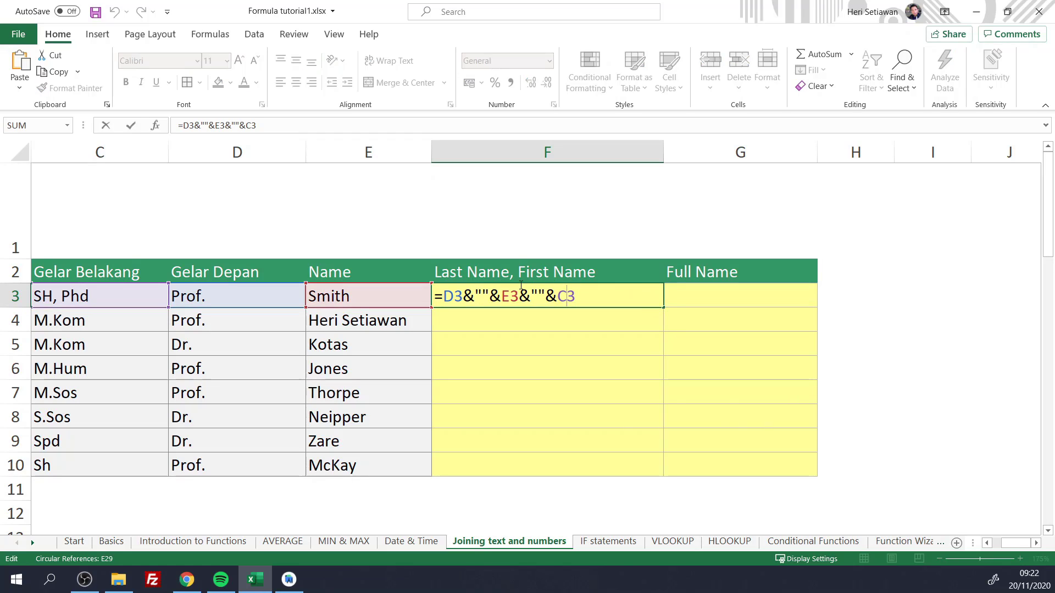
pyautogui.click(481, 294)
pyautogui.click(543, 294)
pyautogui.write(',')
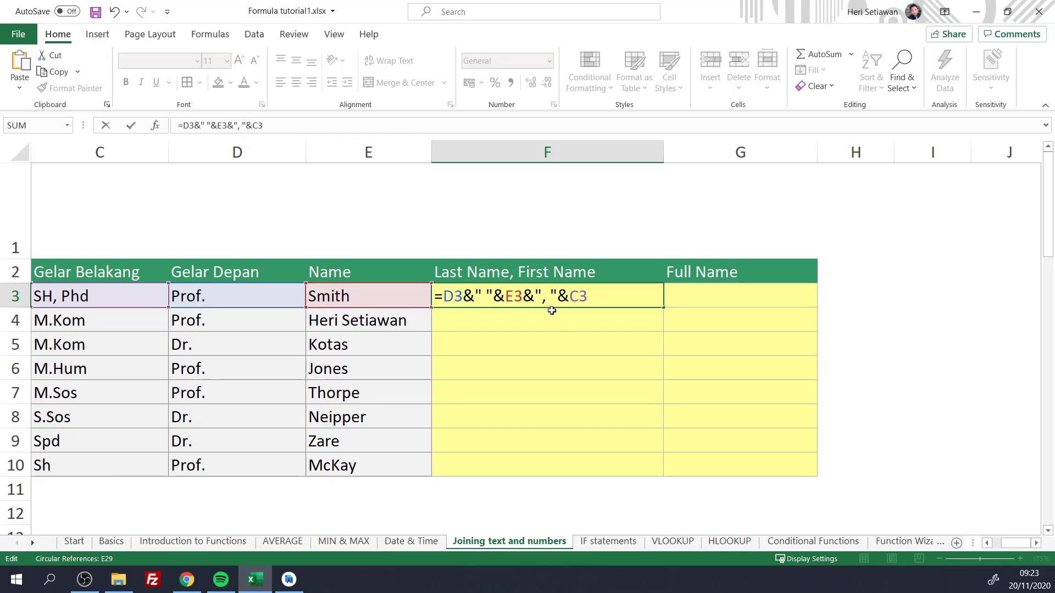
pyautogui.press('Return')
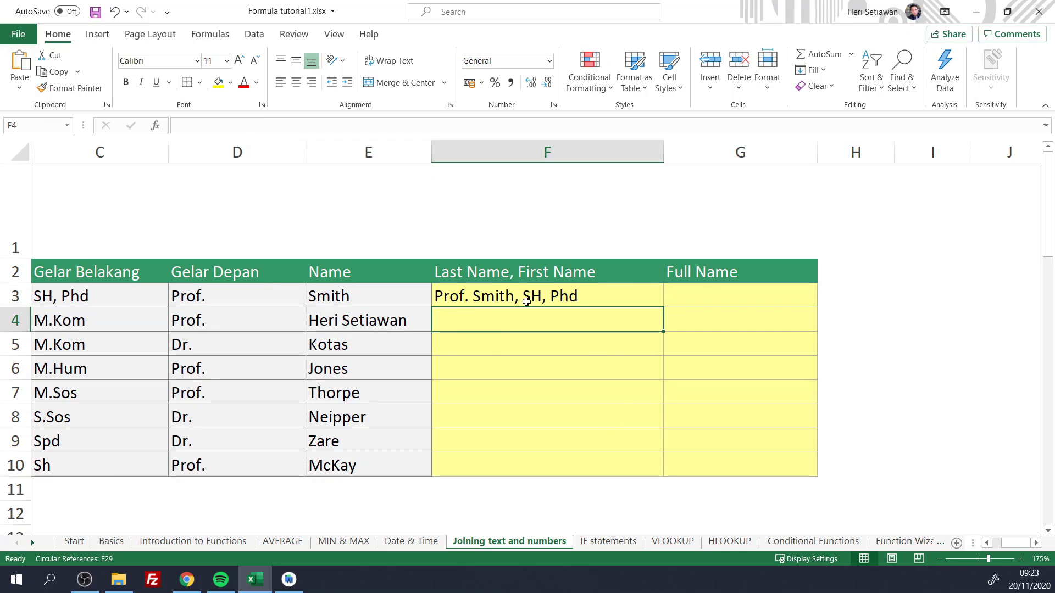
pyautogui.click(614, 296)
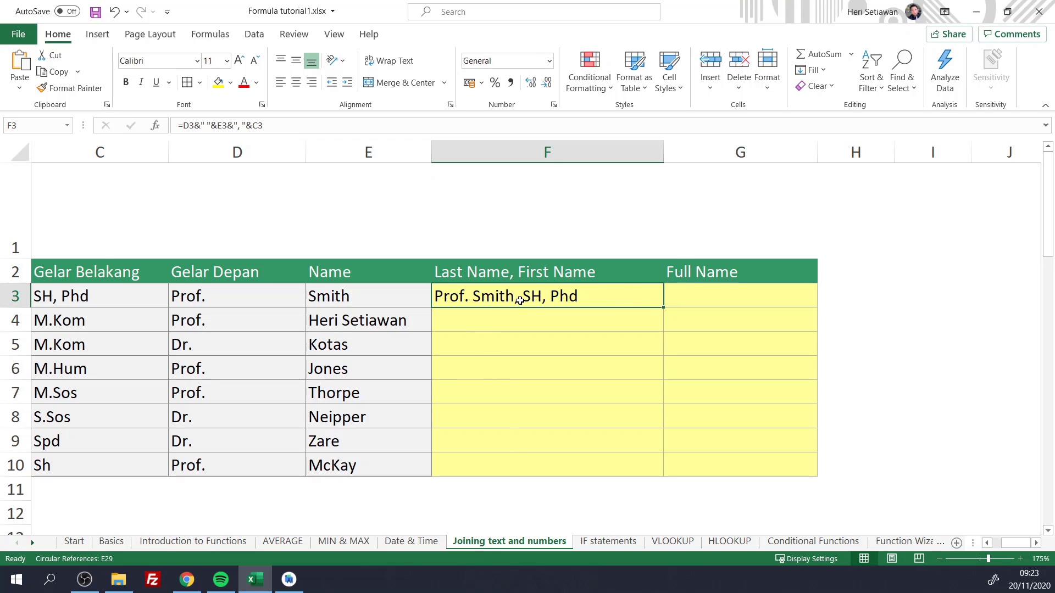
pyautogui.click(465, 314)
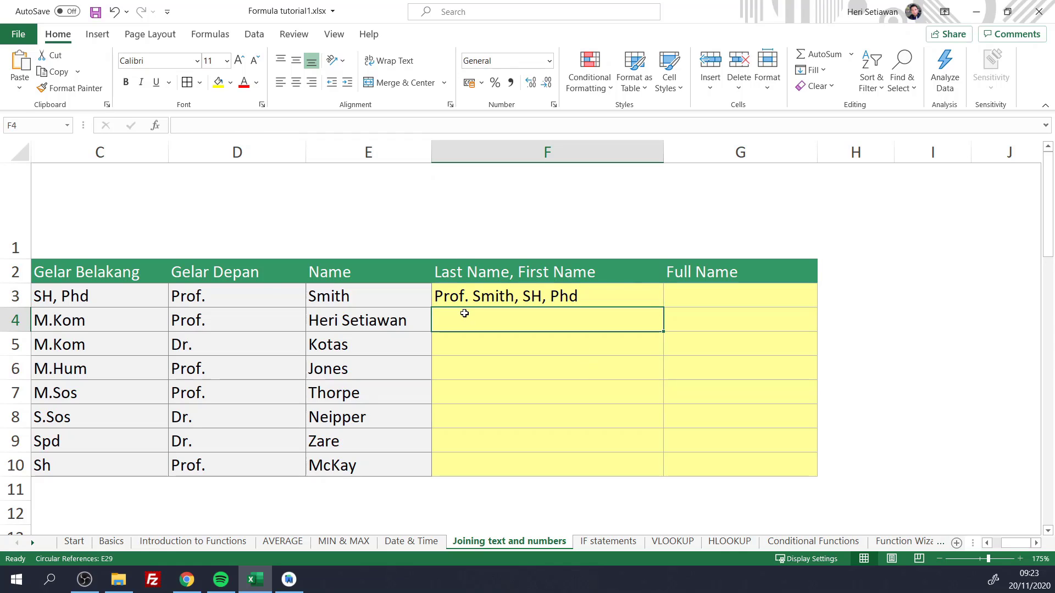
pyautogui.write('=')
pyautogui.click(400, 323)
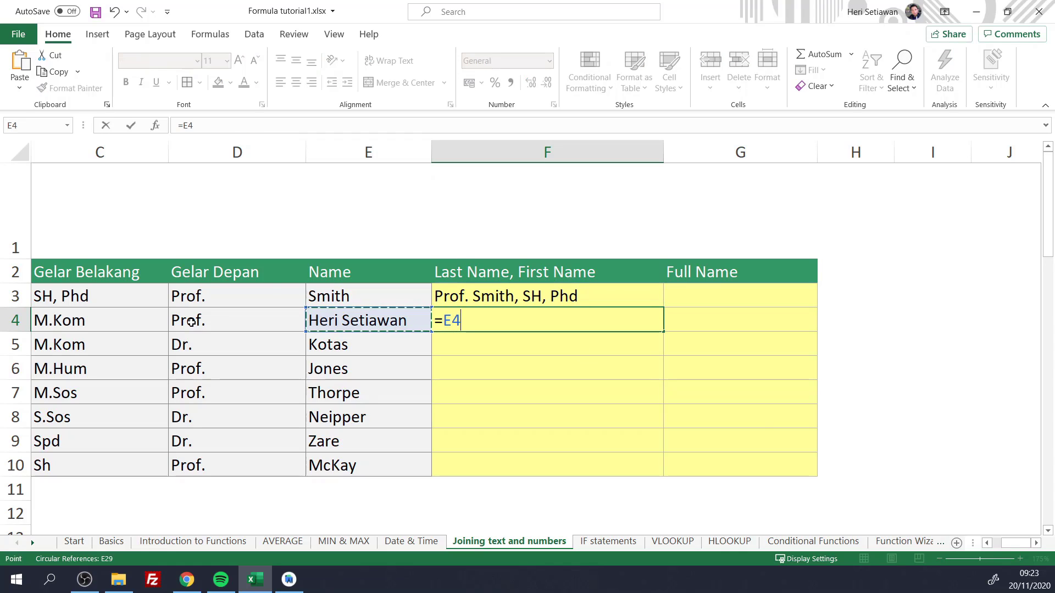
pyautogui.click(191, 323)
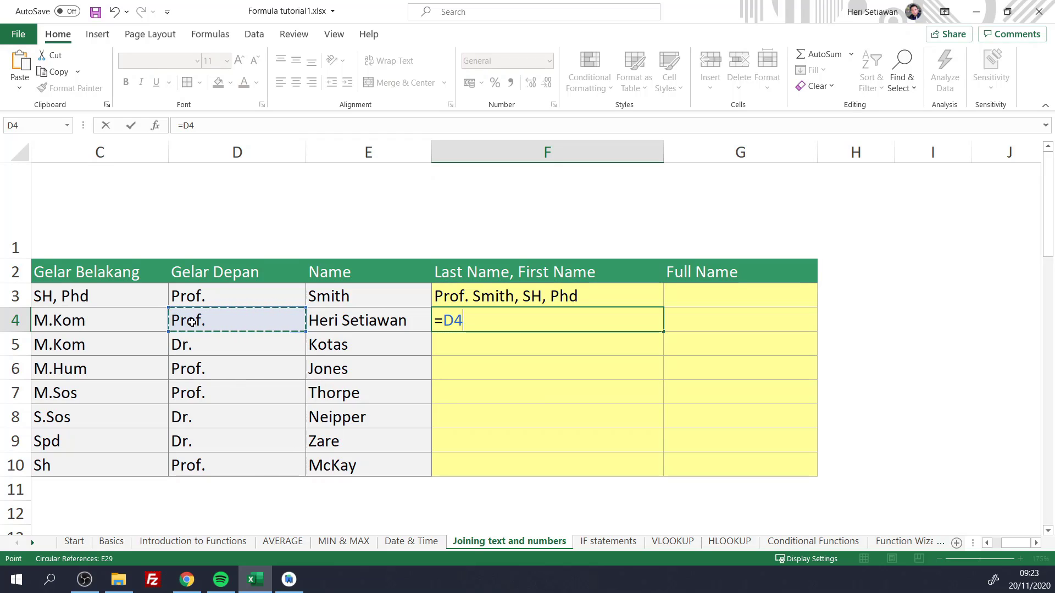
pyautogui.press('BackSpace')
pyautogui.press('BackSpace')
pyautogui.press('BackSpace')
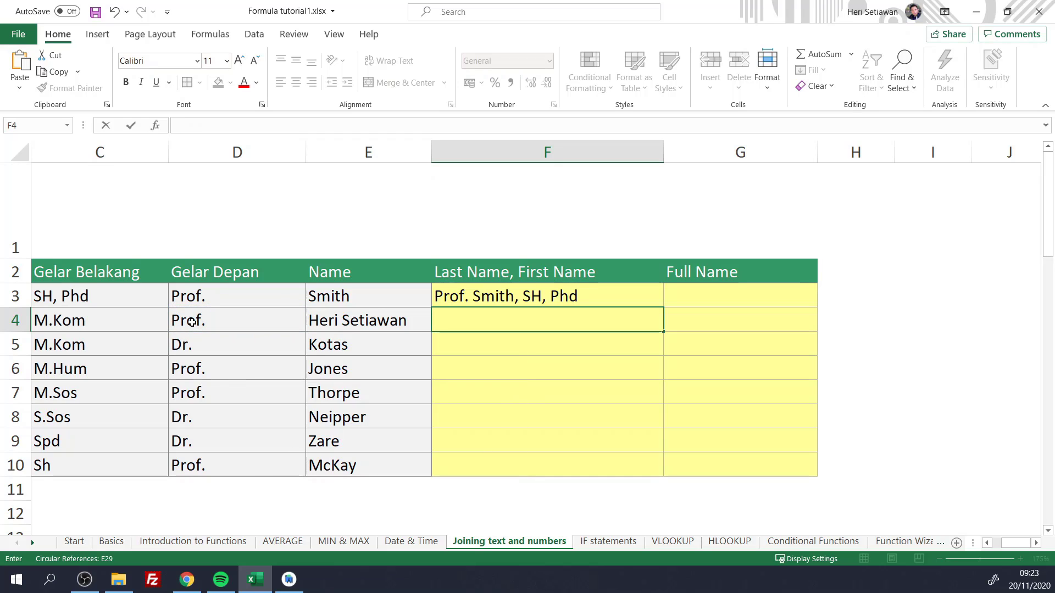
pyautogui.click(627, 381)
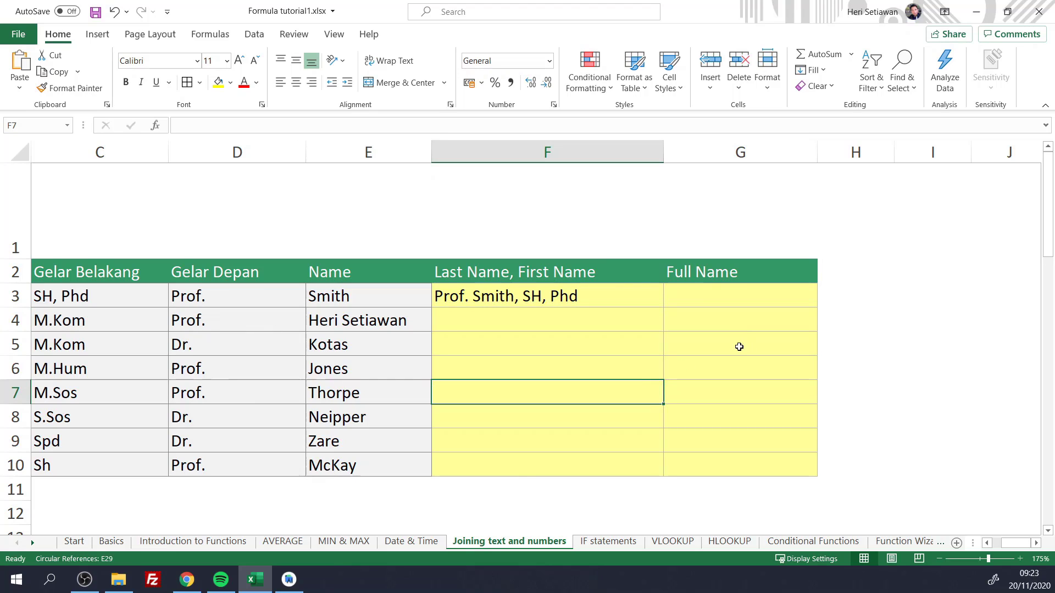
# Examine the joining formula of F3 in the cell and in the formula bar without changing it.
pyautogui.doubleClick(601, 296)
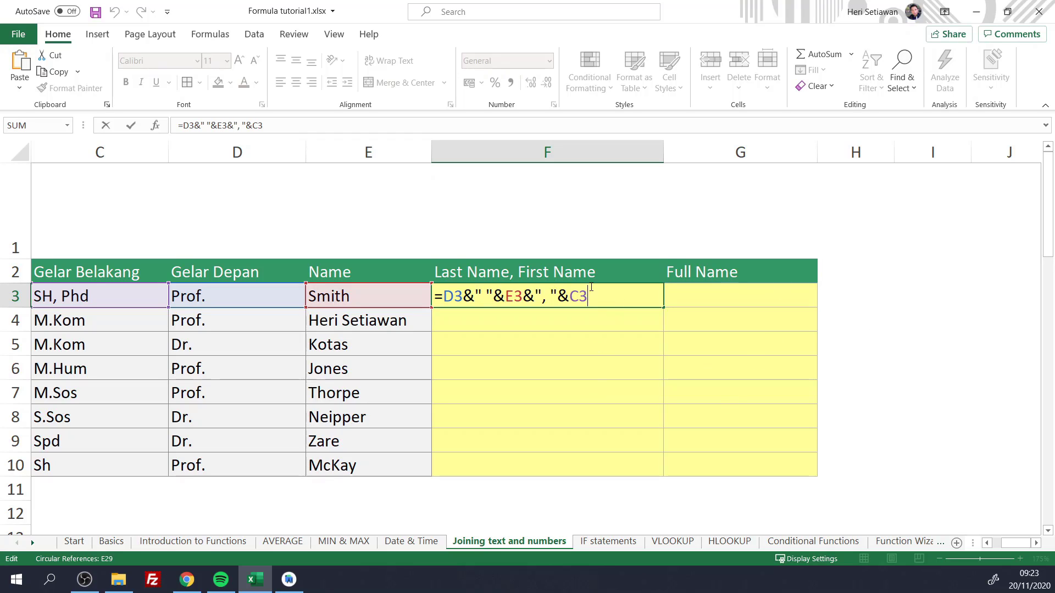
pyautogui.moveTo(616, 296); pyautogui.dragTo(436, 298)
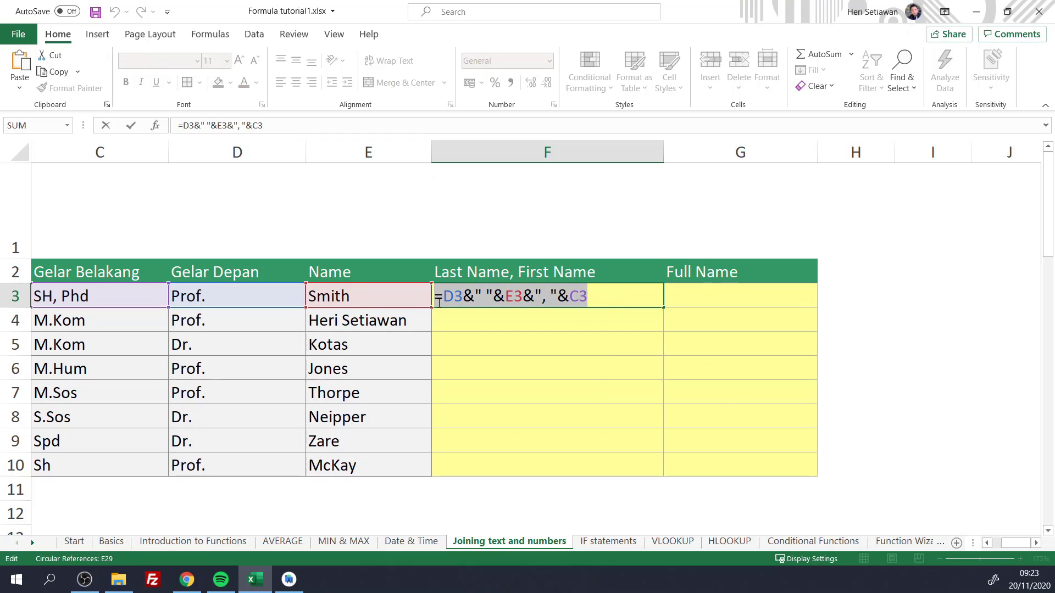
pyautogui.click(914, 376)
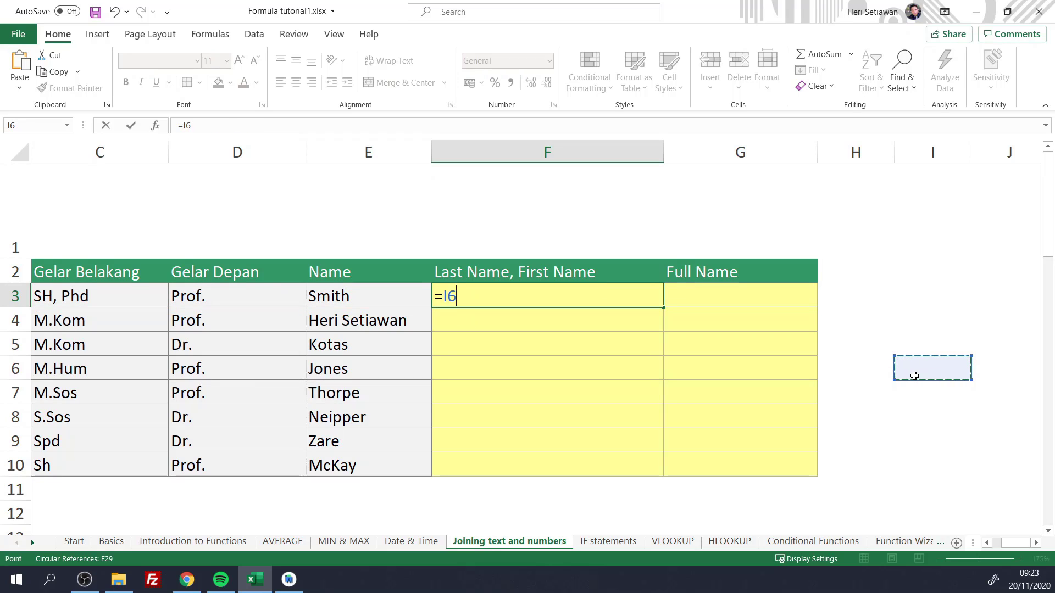
pyautogui.press('Escape')
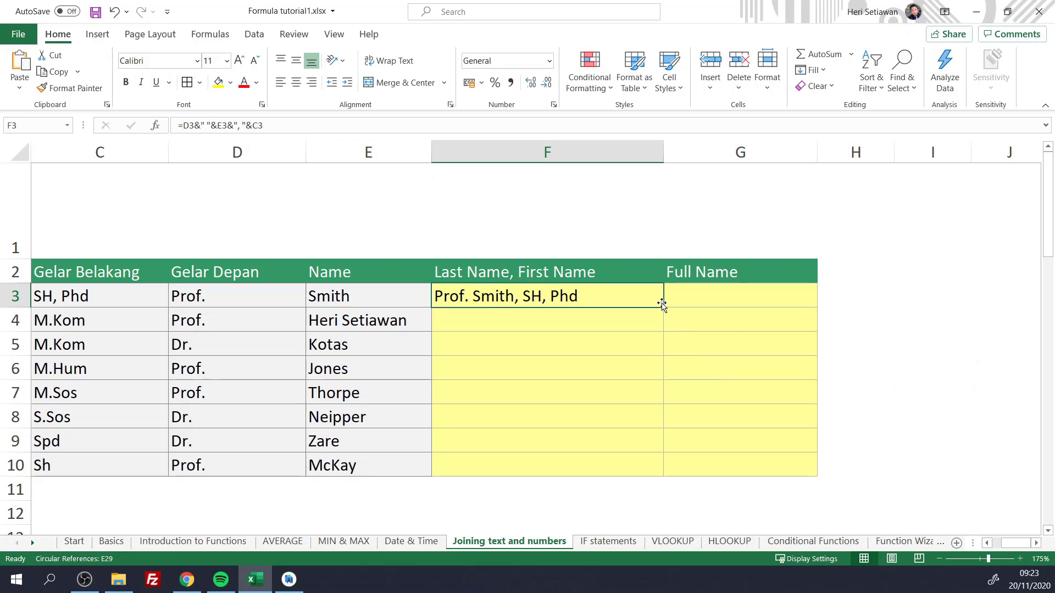
pyautogui.click(553, 338)
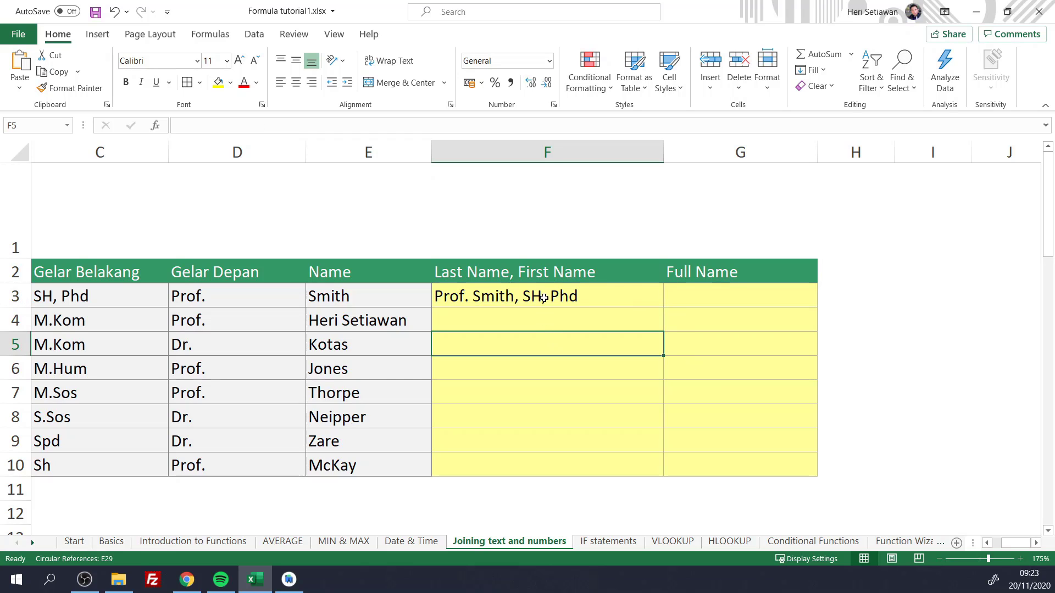
pyautogui.press('Up')
pyautogui.press('Up')
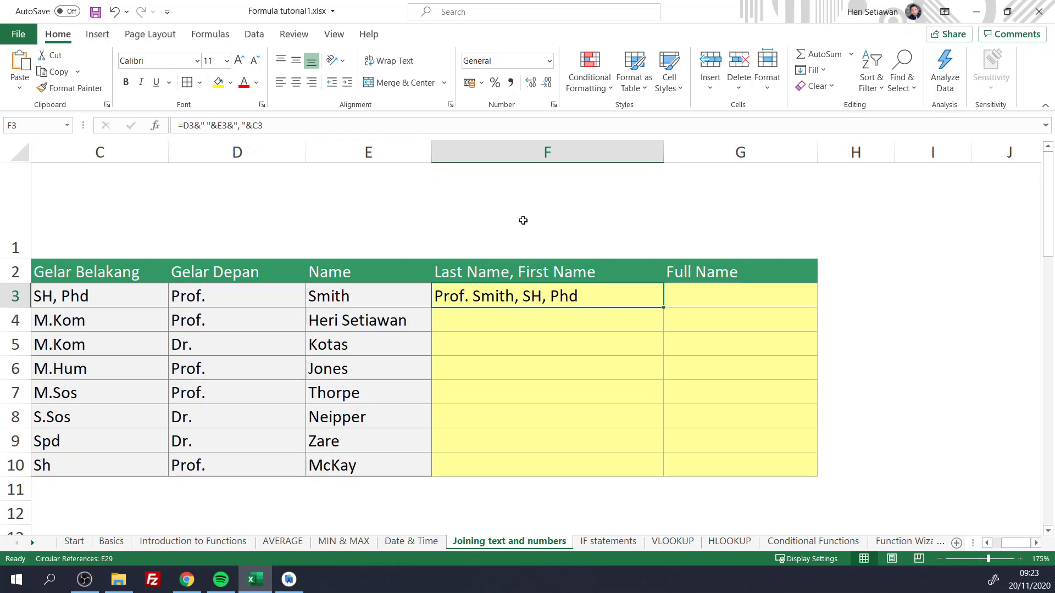
pyautogui.click(563, 316)
pyautogui.click(241, 123)
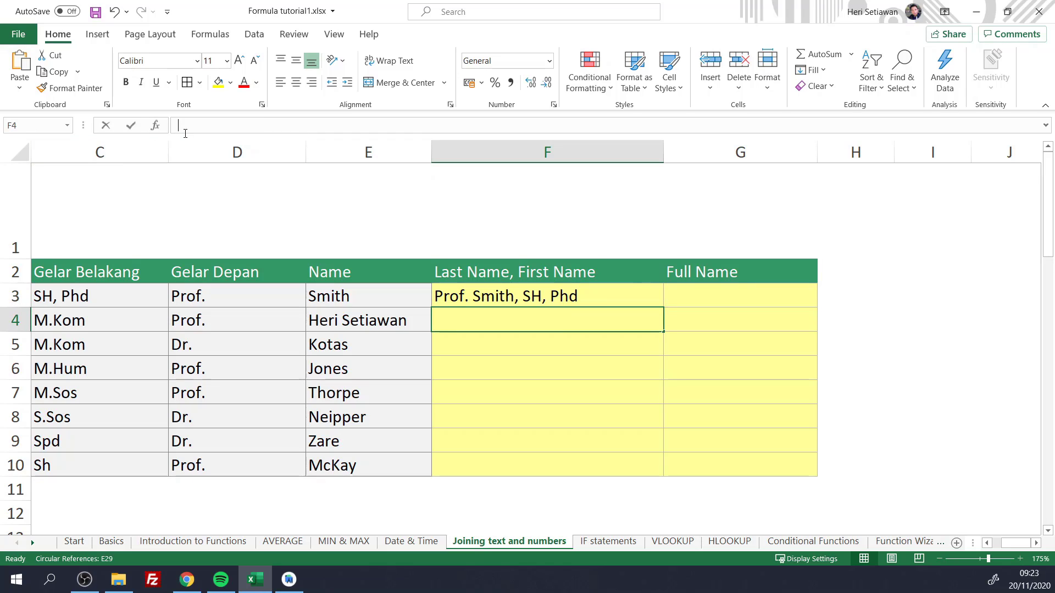
pyautogui.click(519, 296)
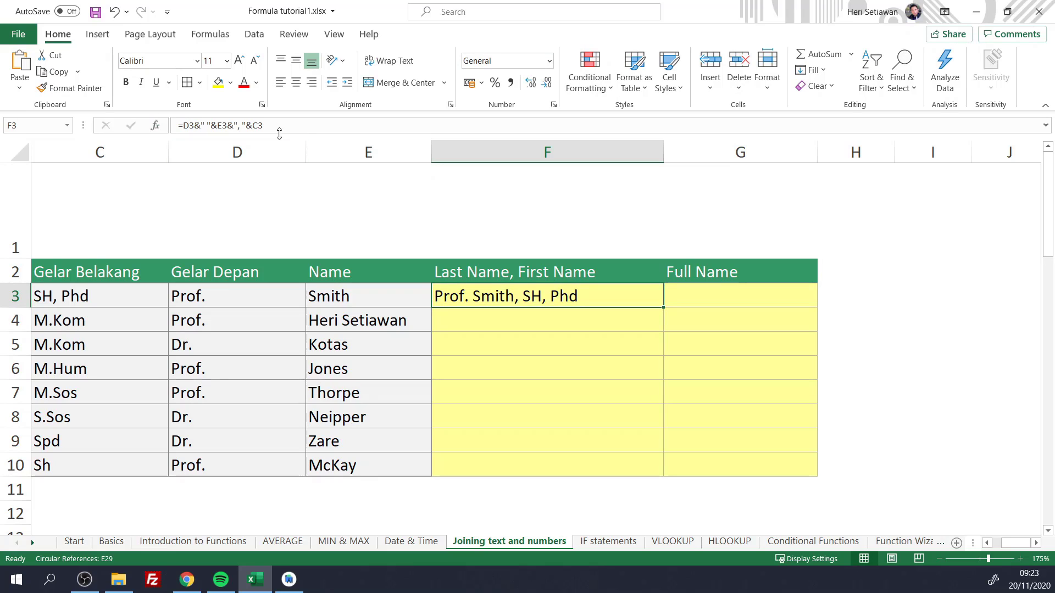
pyautogui.moveTo(279, 126); pyautogui.dragTo(152, 139)
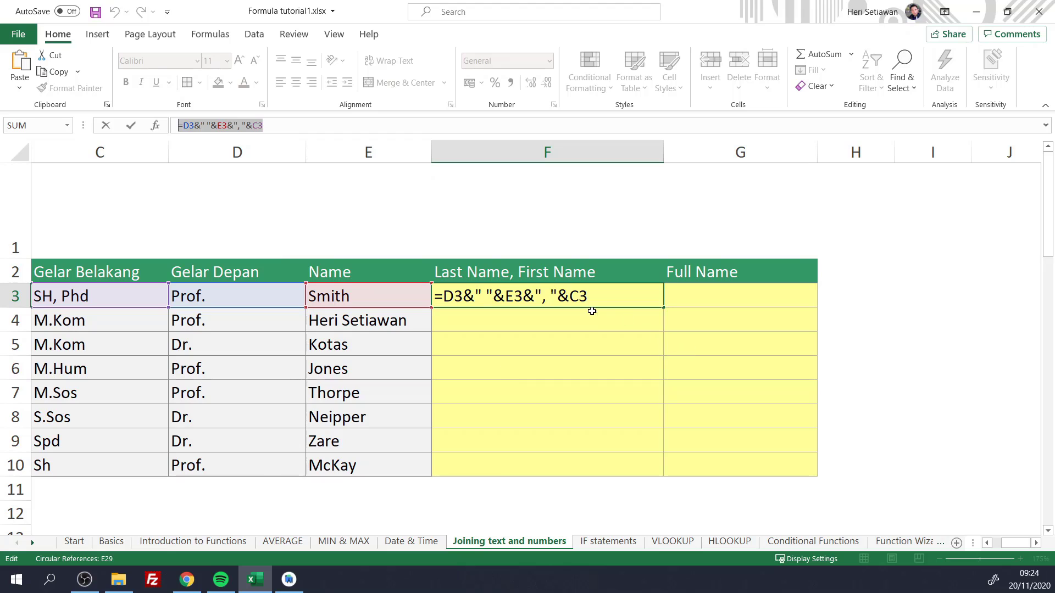
pyautogui.click(618, 333)
pyautogui.press('Escape')
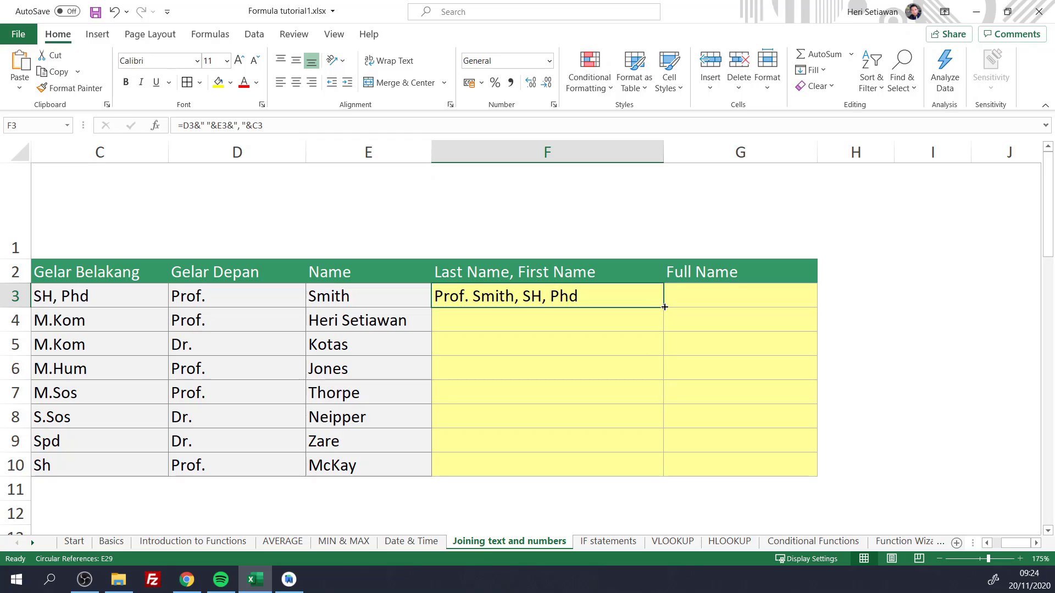
# Try copying the F3 formula down through F10, inspect the copied formula in F4, and undo the fills.
pyautogui.moveTo(664, 307); pyautogui.dragTo(643, 471)
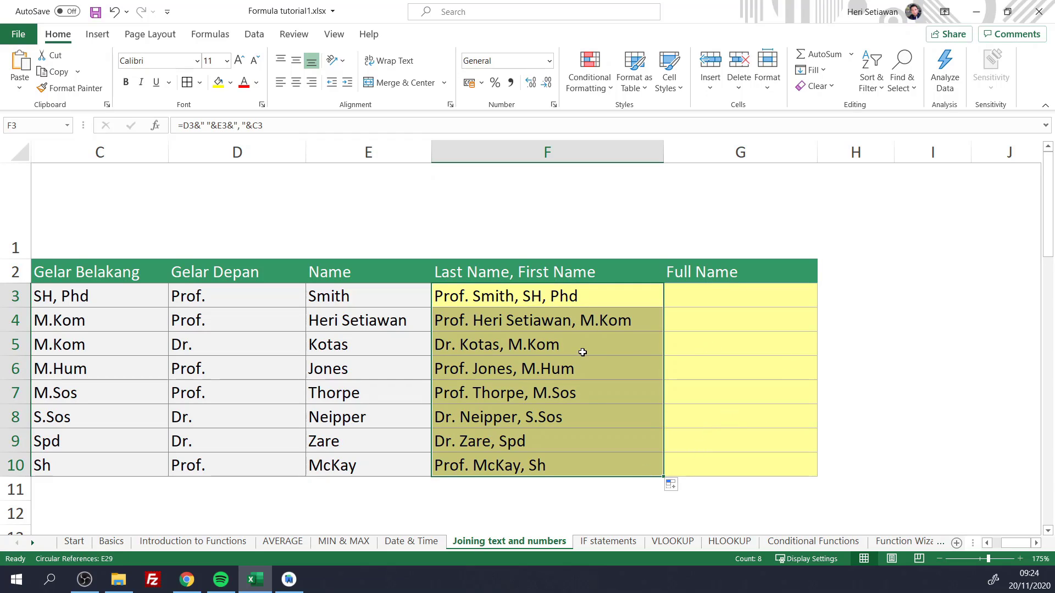
pyautogui.click(545, 324)
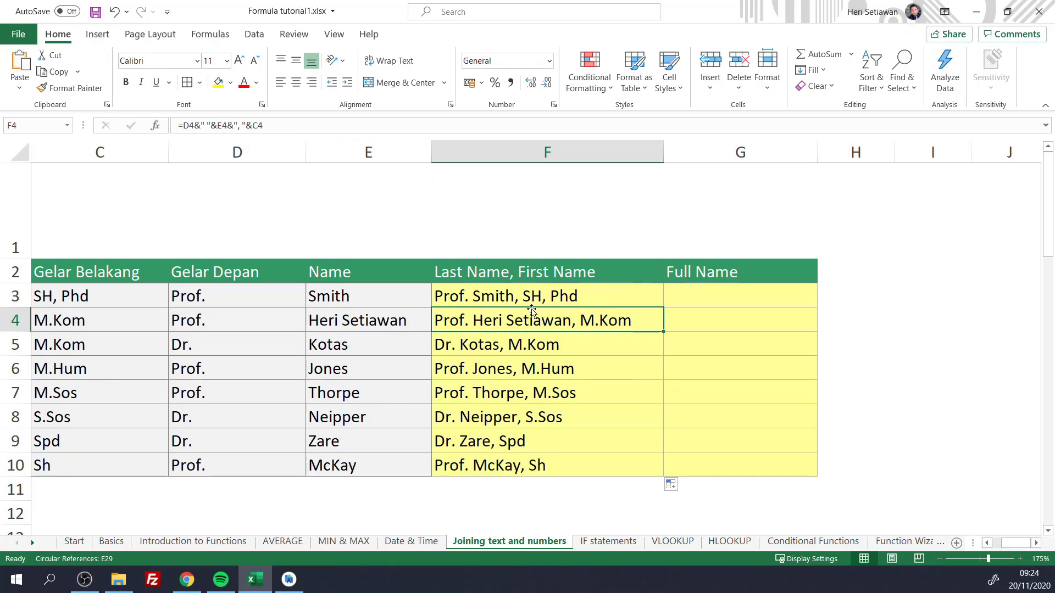
pyautogui.click(504, 294)
pyautogui.click(507, 325)
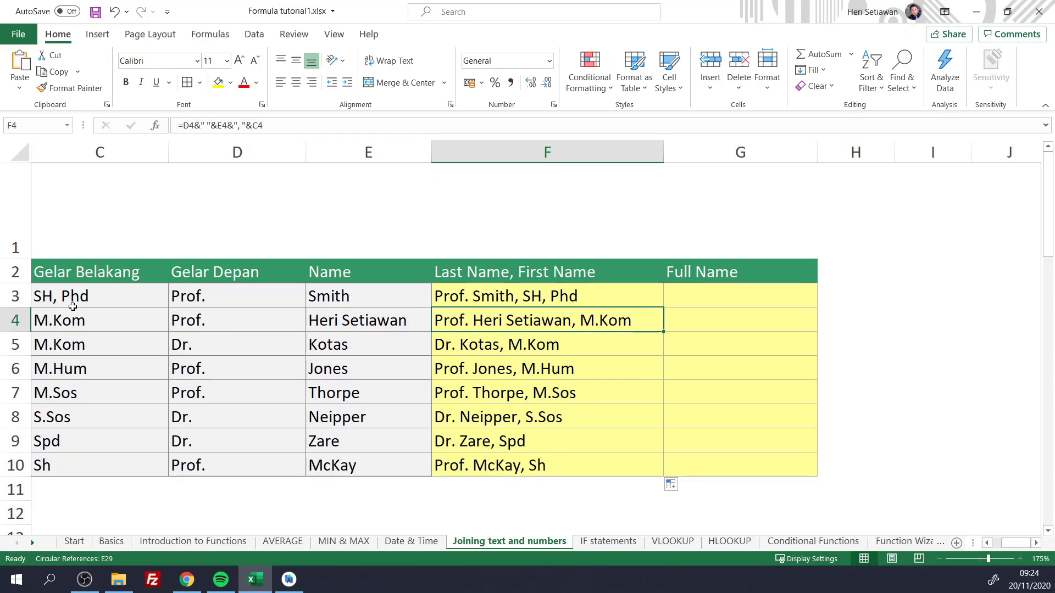
pyautogui.click(49, 320)
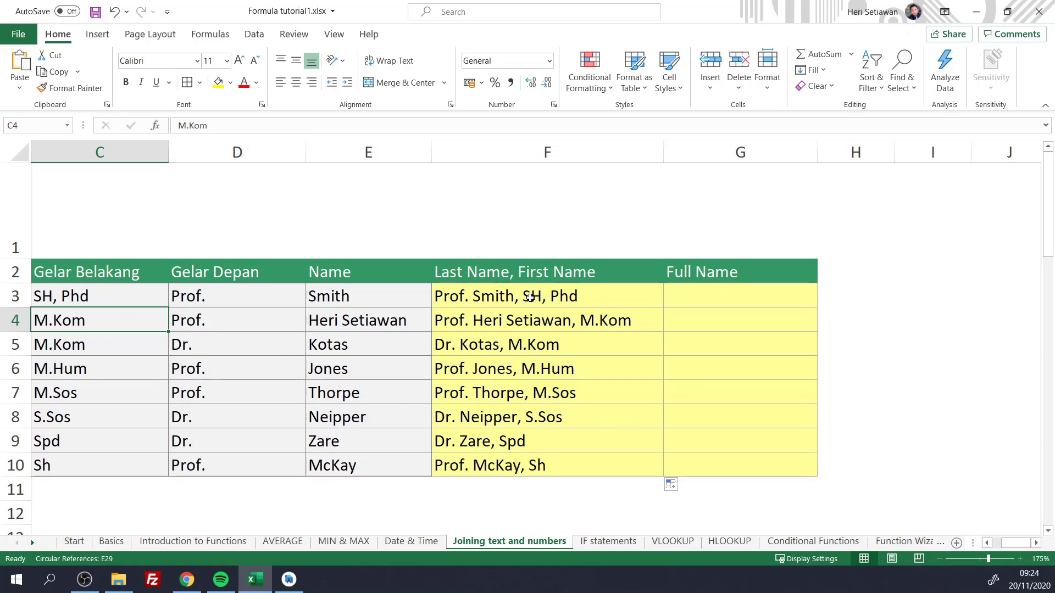
pyautogui.hotkey('ctrl', 'z')
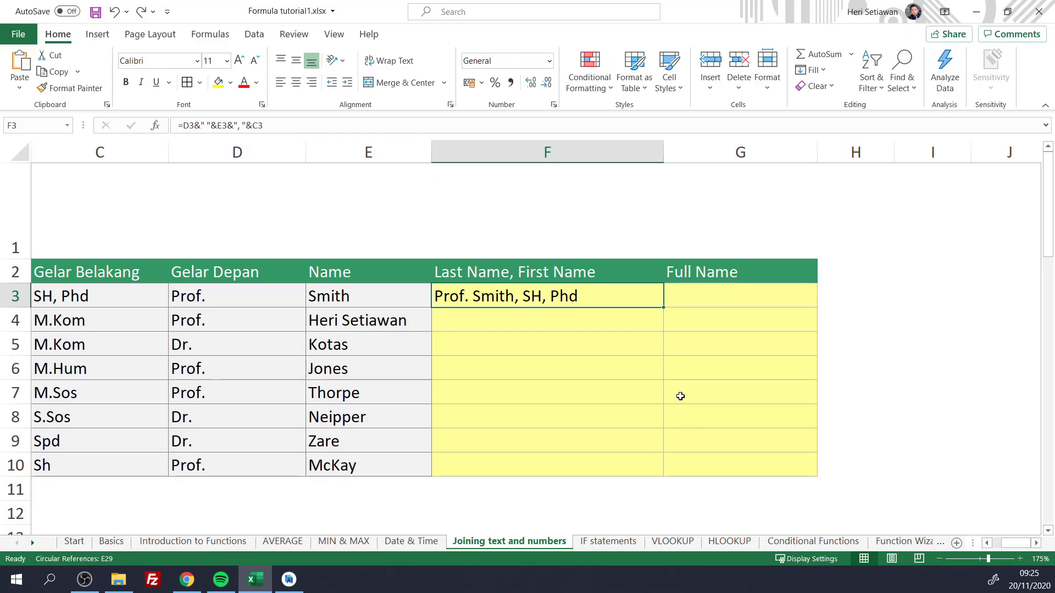
pyautogui.doubleClick(663, 308)
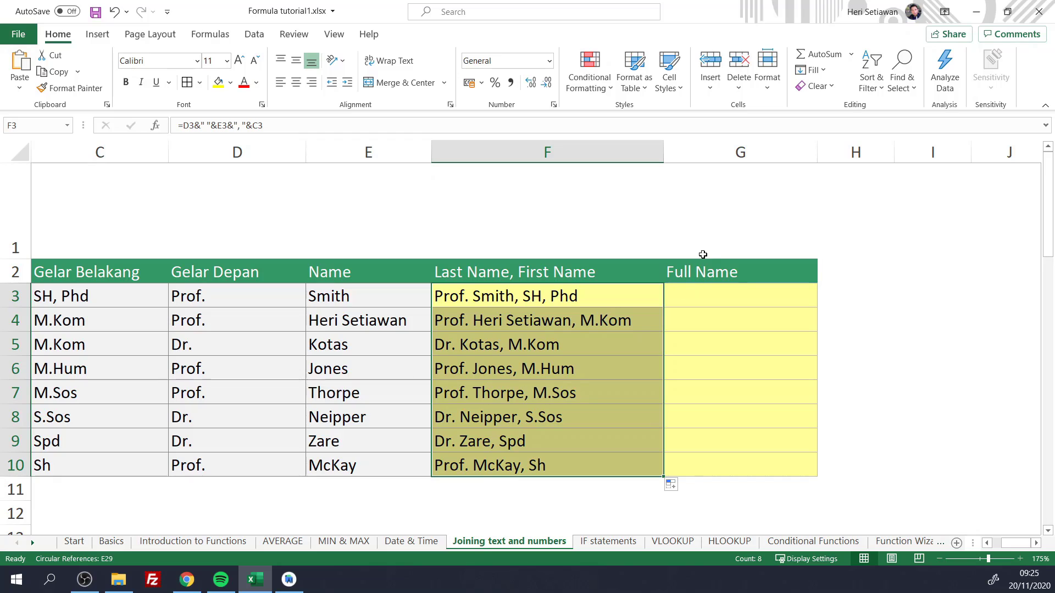
pyautogui.hotkey('ctrl', 'z')
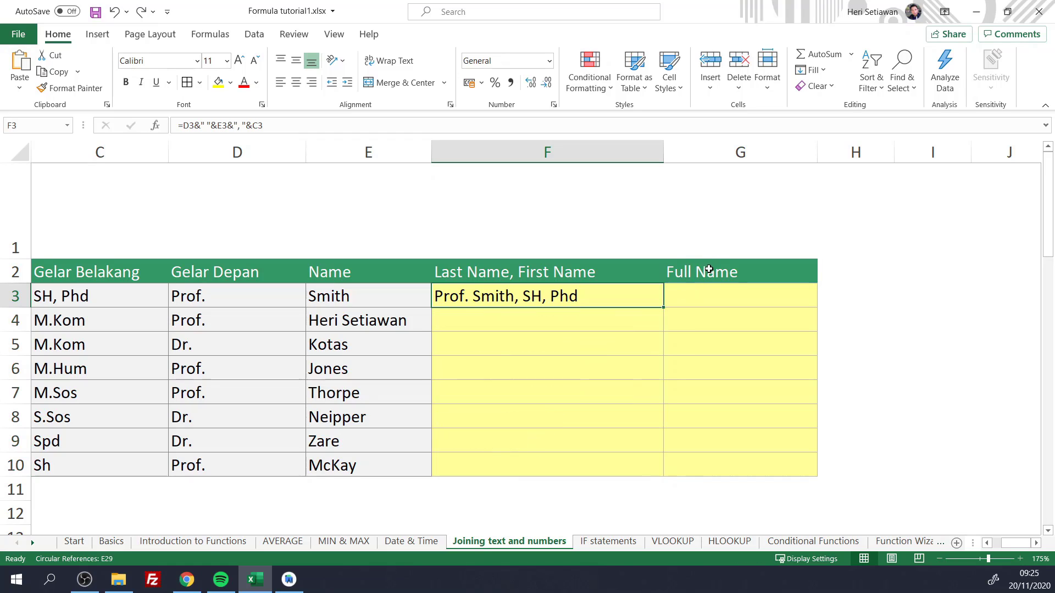
# Fill the F3 joining formula down the column through F10.
pyautogui.doubleClick(664, 309)
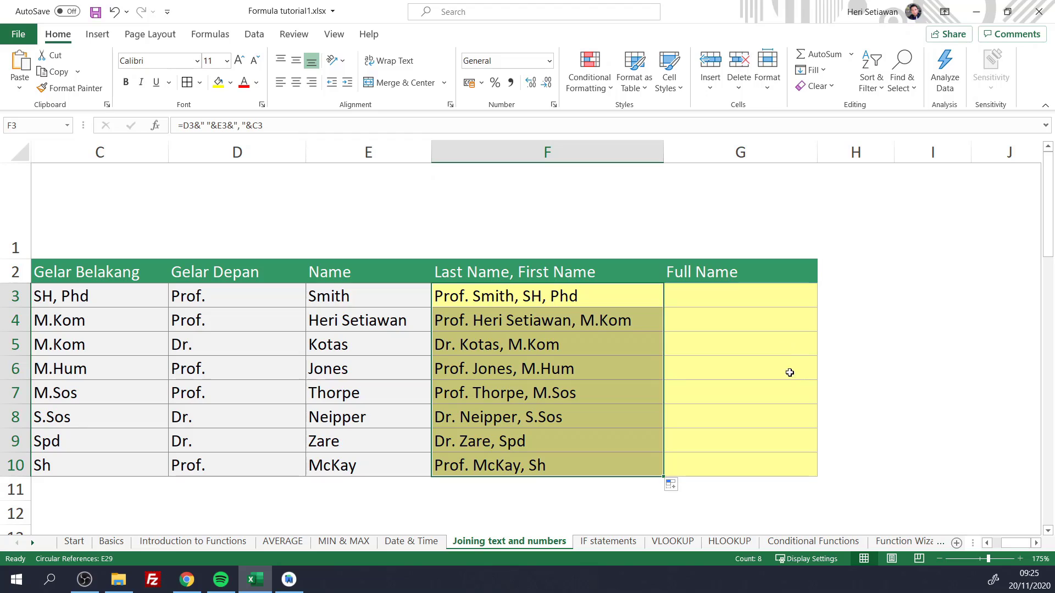
pyautogui.click(863, 419)
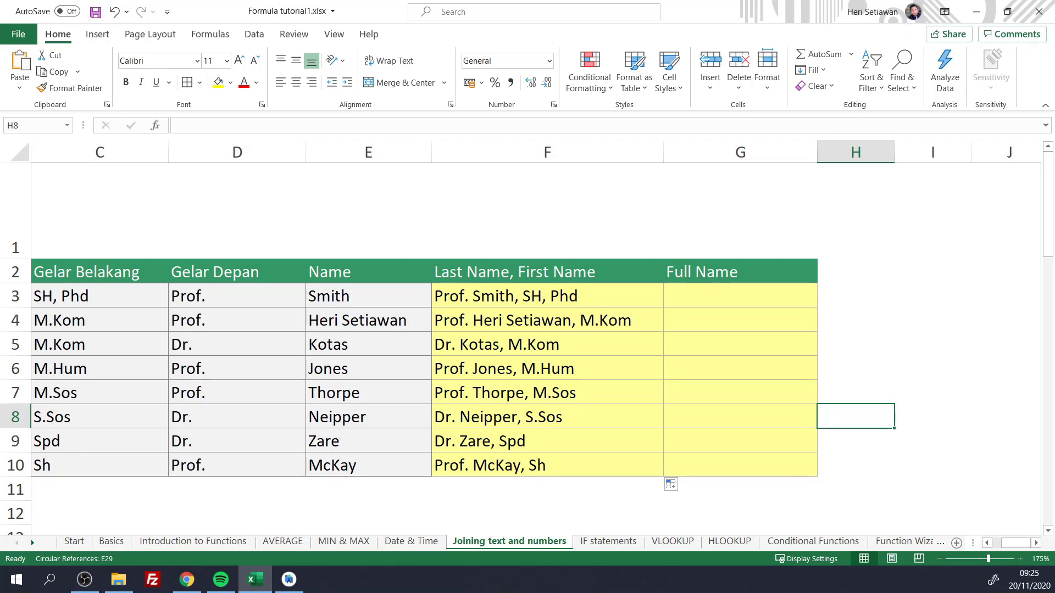
pyautogui.scroll(-2, 682, 482)
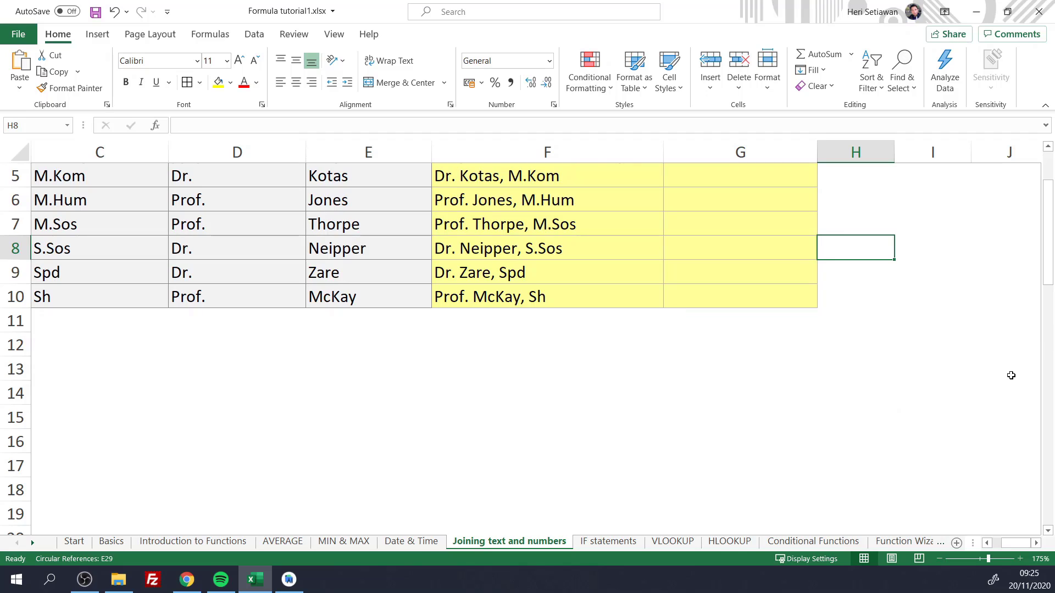
pyautogui.scroll(2, 1008, 371)
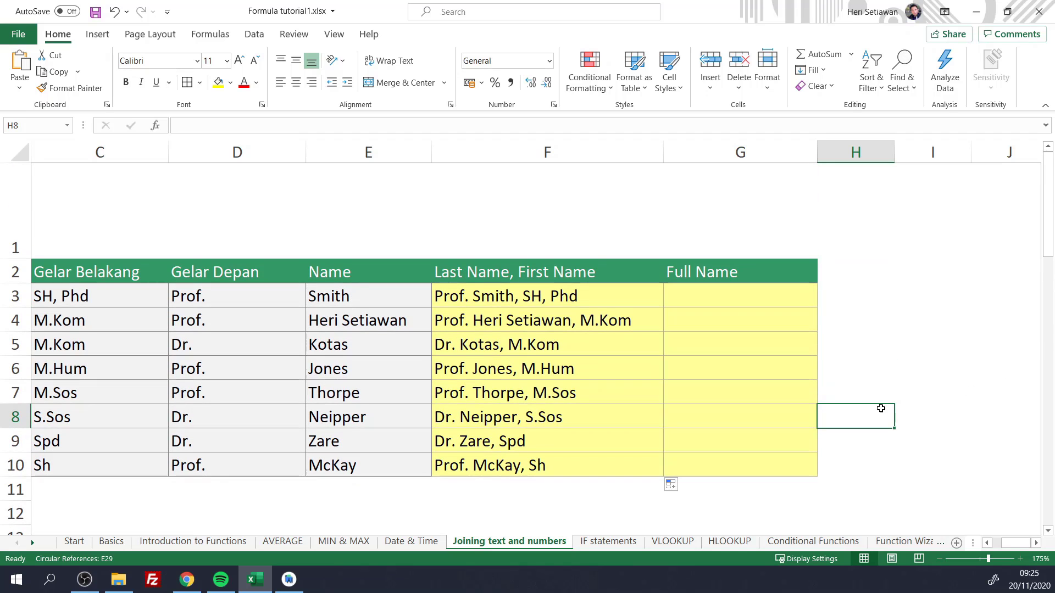
# Open the IF statements sheet and go to its example table with Apple, Orange and Manggo.
pyautogui.click(594, 546)
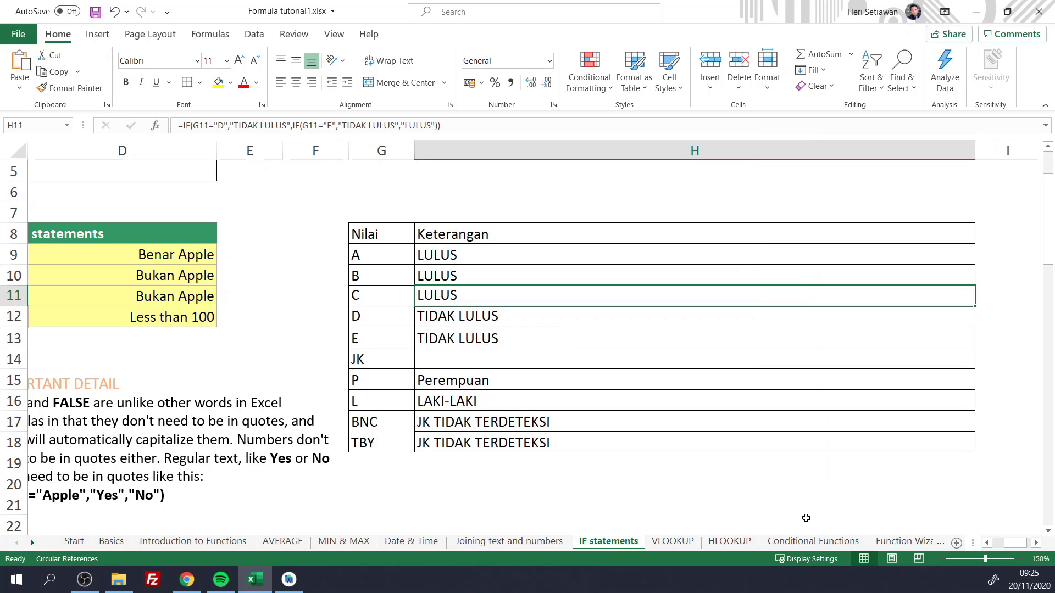
pyautogui.moveTo(1016, 543); pyautogui.dragTo(1007, 549)
pyautogui.scroll(2, 478, 435)
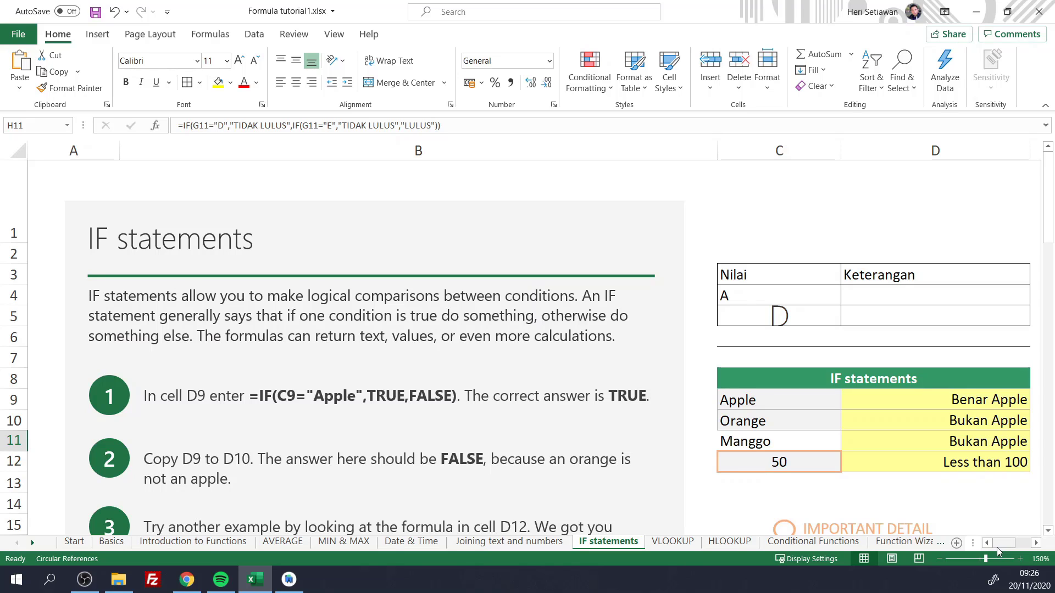
pyautogui.moveTo(1001, 547); pyautogui.dragTo(1001, 545)
pyautogui.scroll(-3, 975, 472)
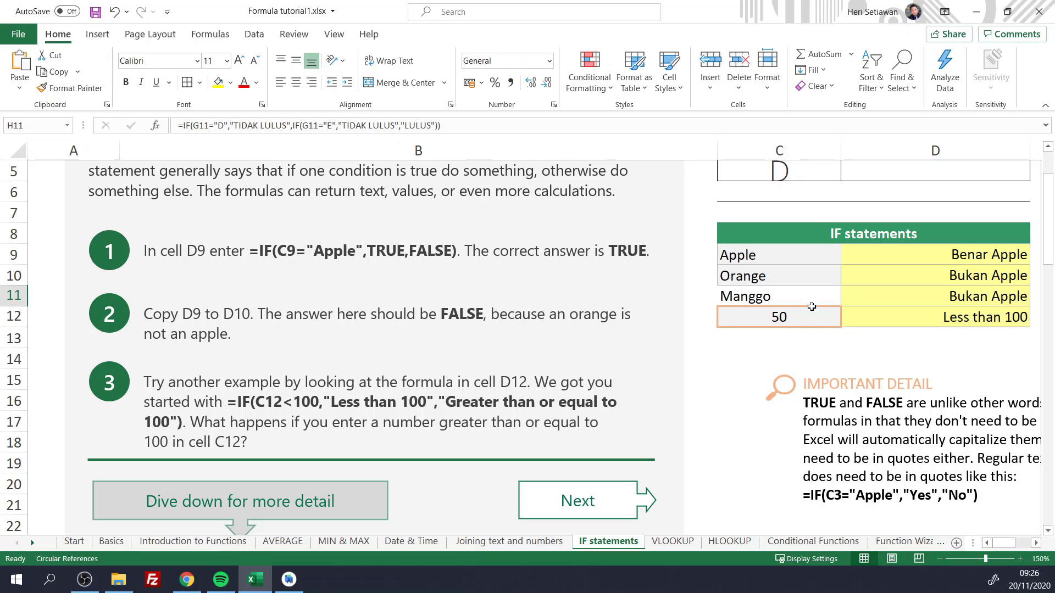
# Clear the existing results from D9:D12 in the IF statements table.
pyautogui.click(779, 258)
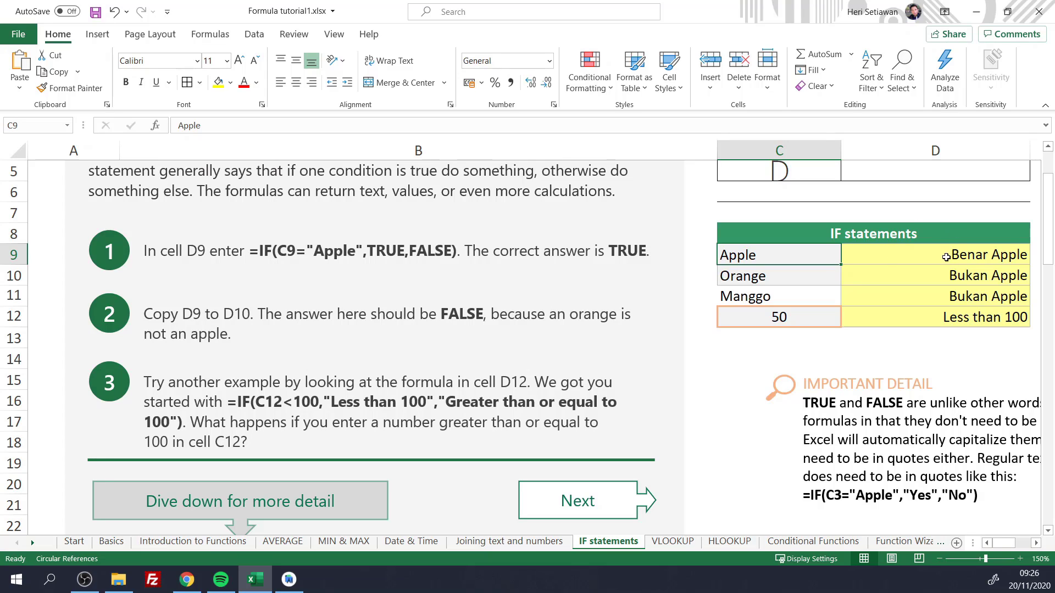
pyautogui.click(946, 257)
pyautogui.moveTo(946, 257); pyautogui.dragTo(955, 320)
pyautogui.press('Delete')
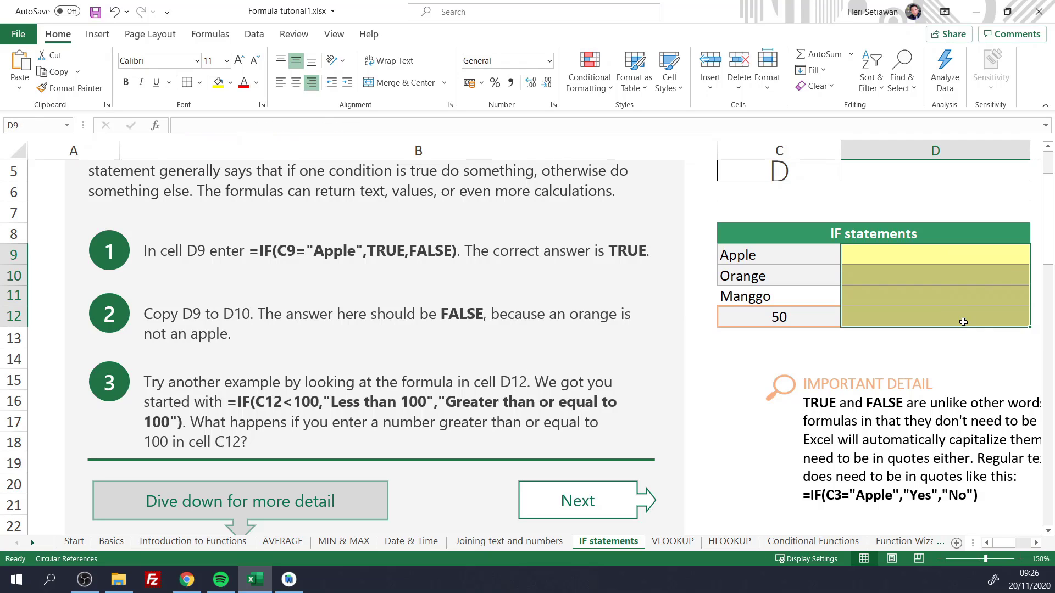
# Start an IF formula in D9 that tests whether C9 equals "Apple".
pyautogui.click(922, 257)
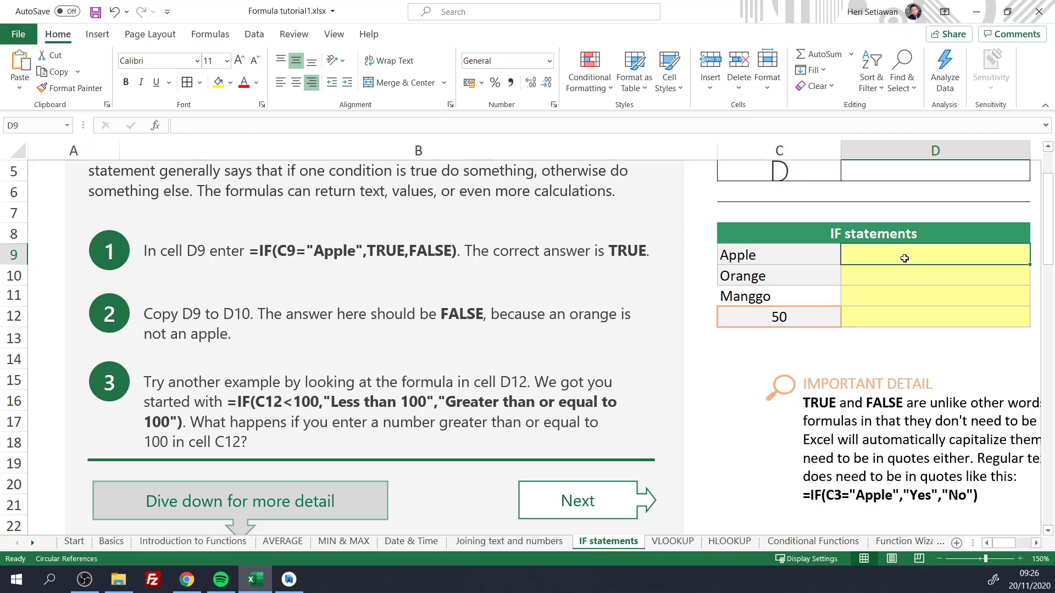
pyautogui.write('=')
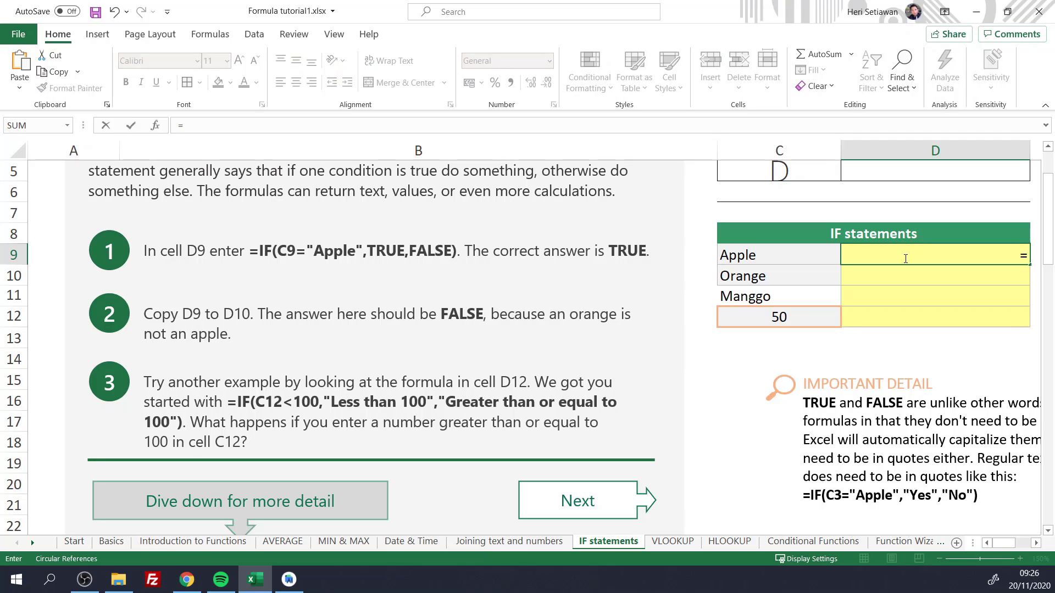
pyautogui.write('IF')
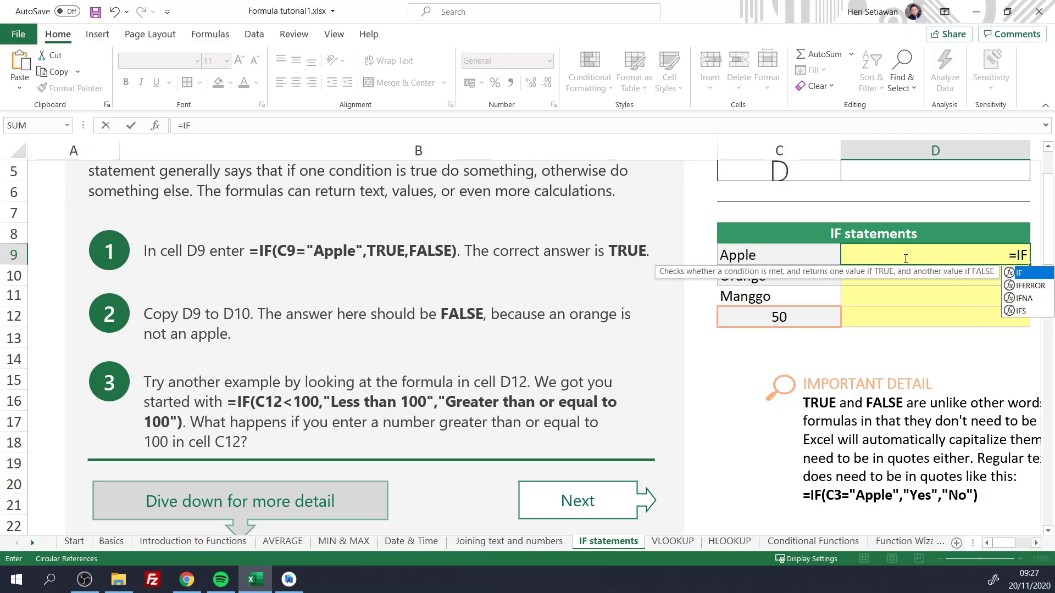
pyautogui.write('(')
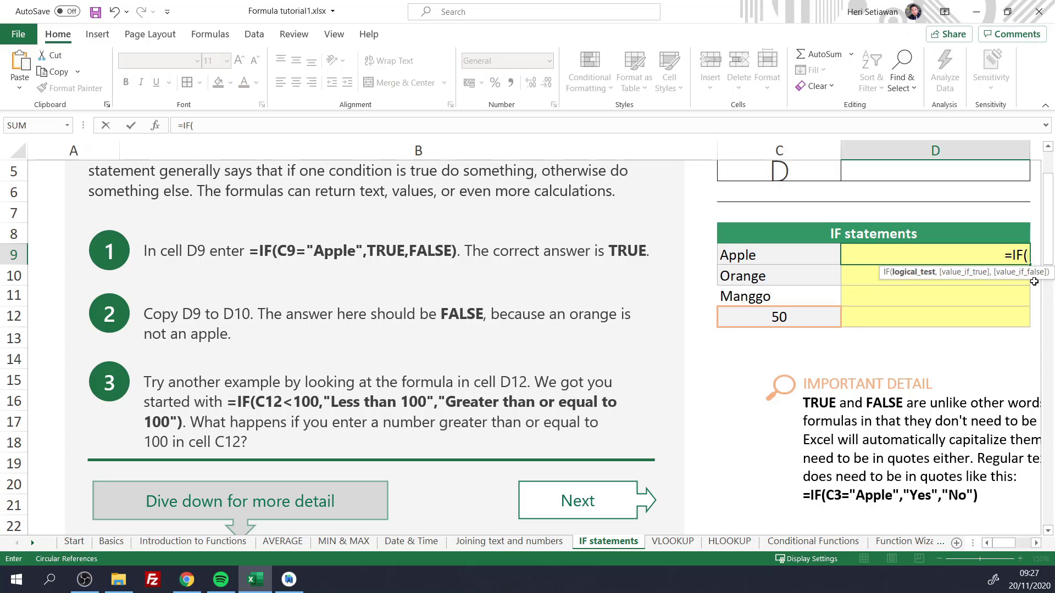
pyautogui.click(759, 254)
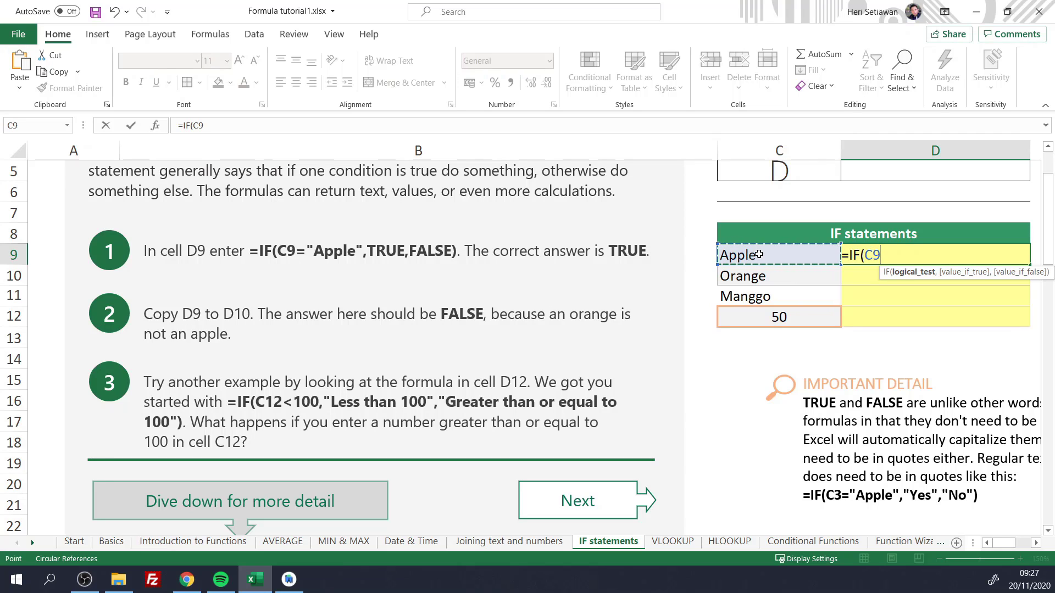
pyautogui.write('=')
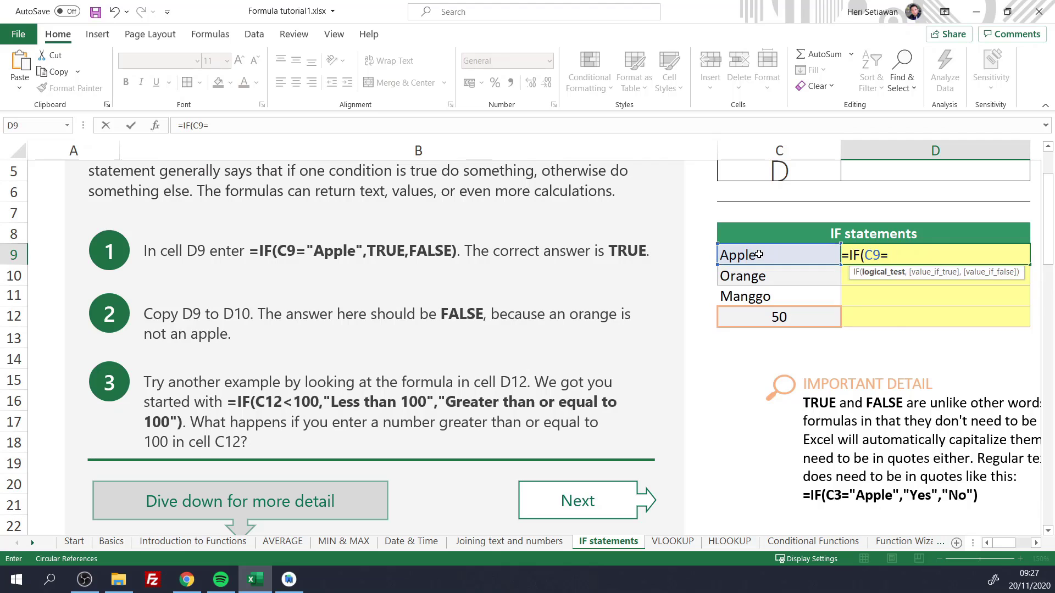
pyautogui.write('"Apple",')
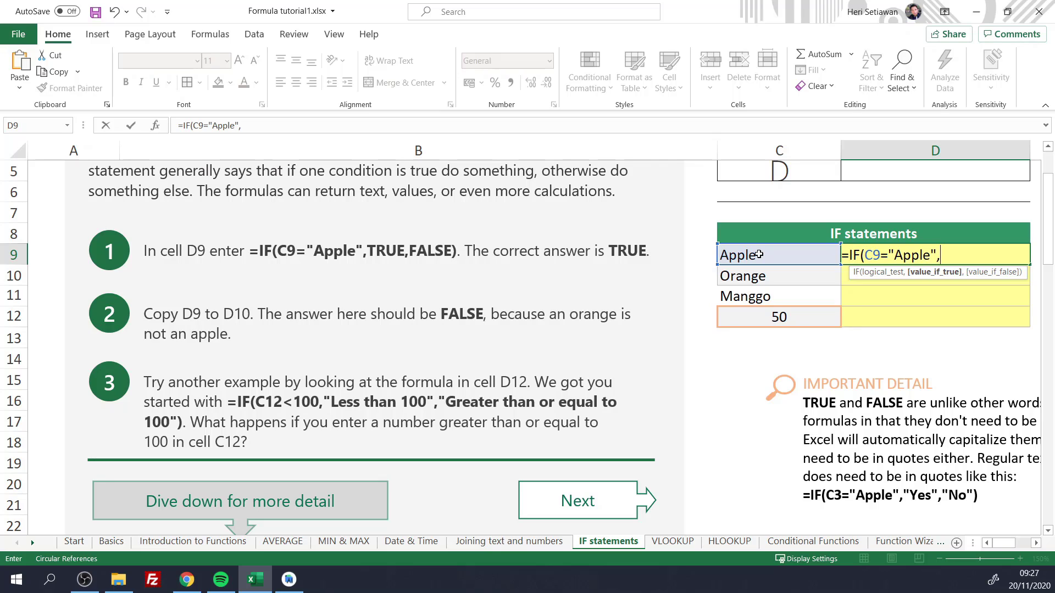
# Give the D9 IF formula "Benar Apel" as its value if true.
pyautogui.write('"AP')
pyautogui.press('BackSpace')
pyautogui.press('BackSpace')
pyautogui.write('Benar Ape ')
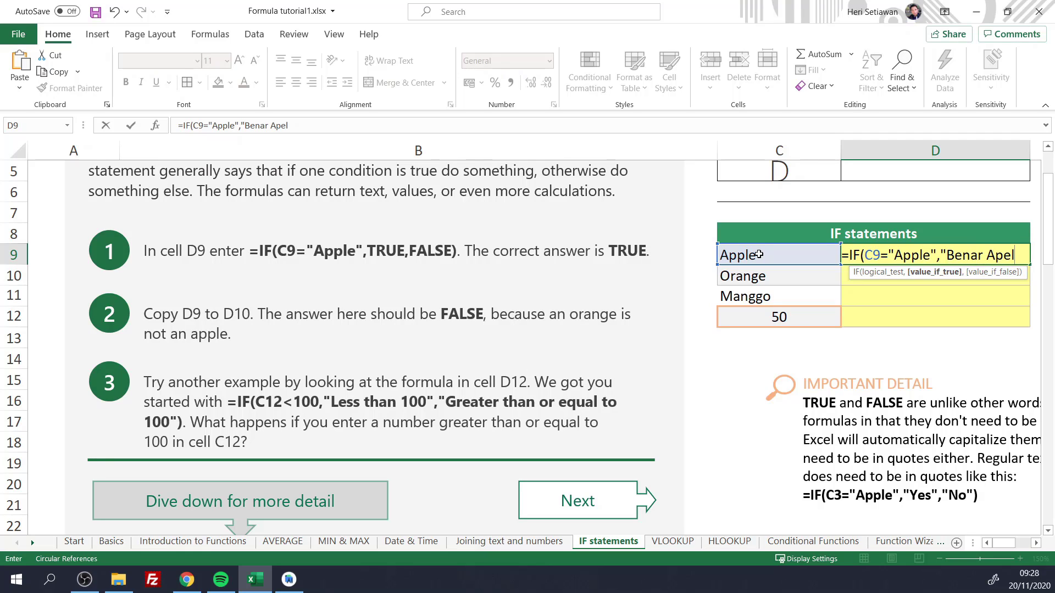
pyautogui.write('"')
pyautogui.moveTo(941, 254); pyautogui.dragTo(947, 255)
pyautogui.moveTo(1021, 255); pyautogui.dragTo(1017, 254)
pyautogui.write(',')
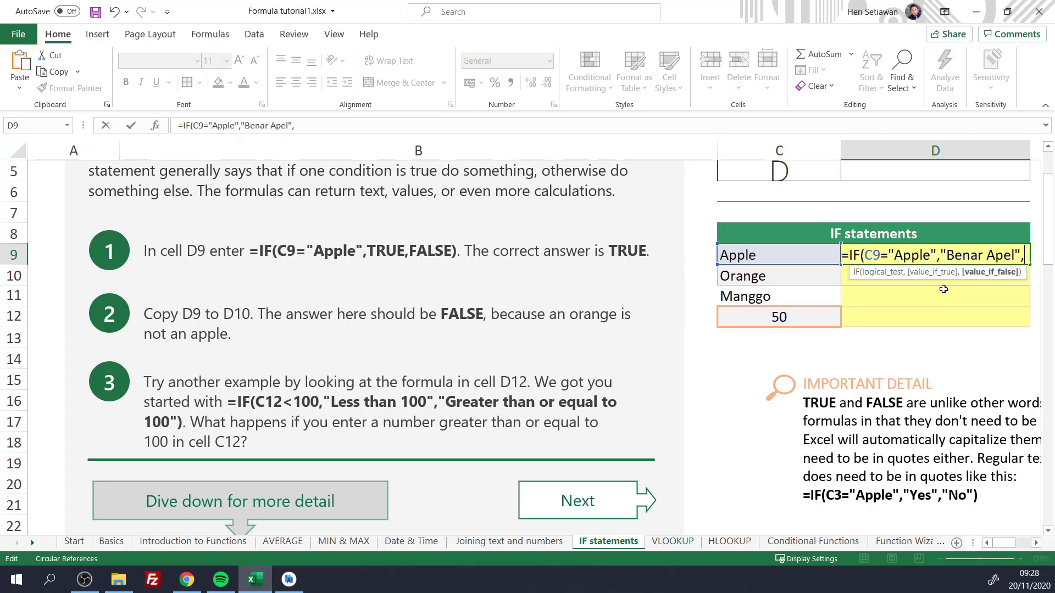
# Add "Bukan" as the value if false and complete the D9 IF formula.
pyautogui.write('""')
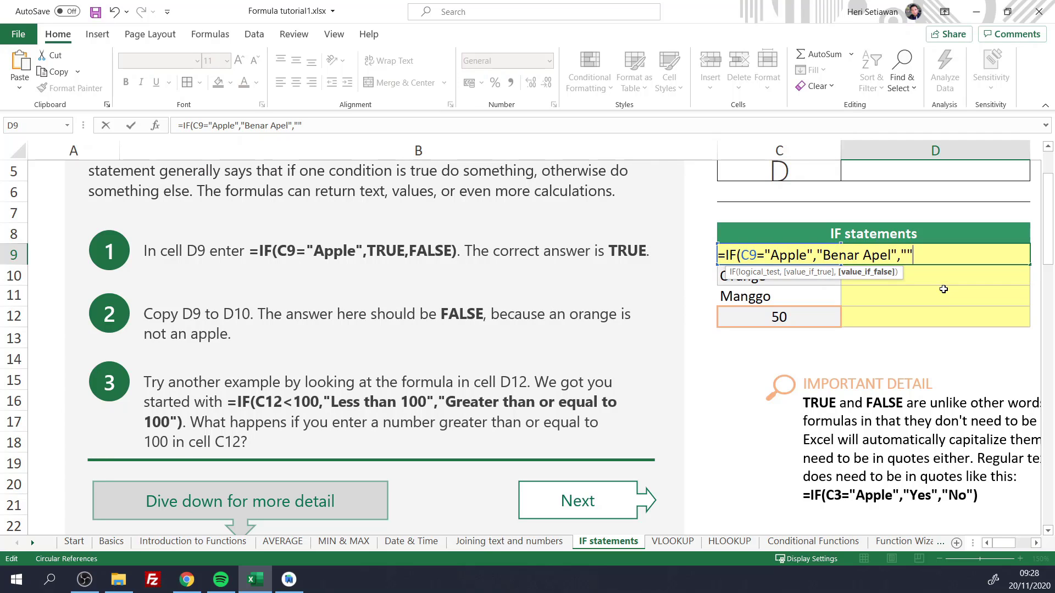
pyautogui.write('Bukan')
pyautogui.press('Right')
pyautogui.write(')')
pyautogui.press('Return')
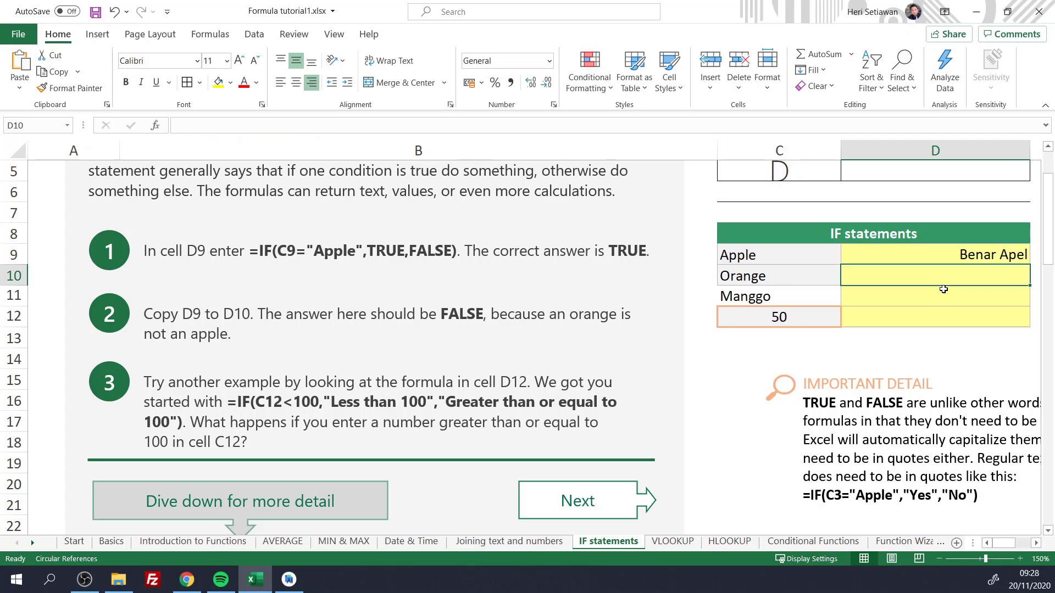
# Check the D9 formula and change the text in C9 to "Apple Red".
pyautogui.click(969, 245)
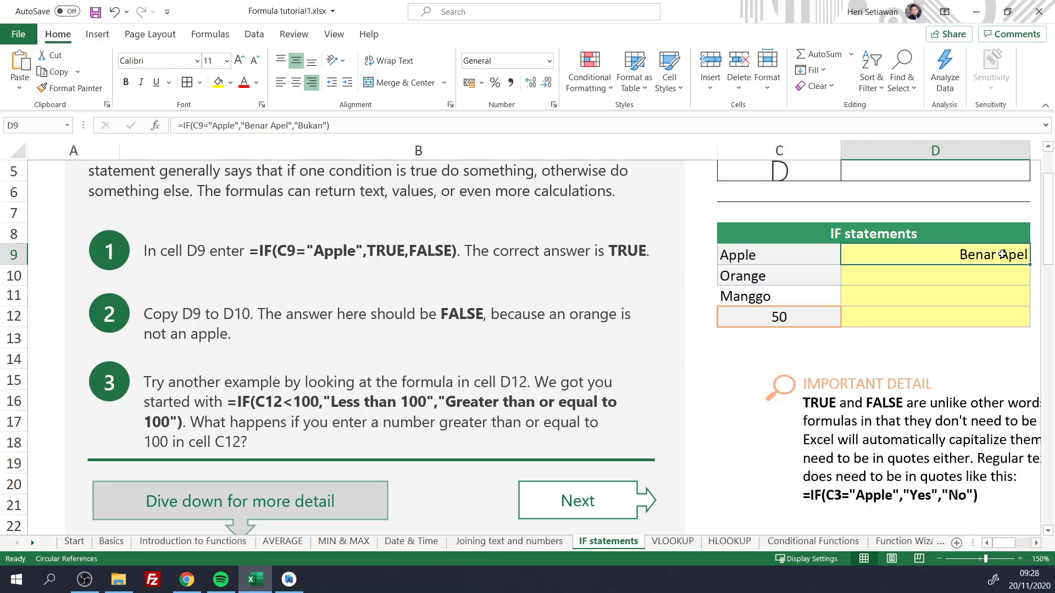
pyautogui.doubleClick(753, 257)
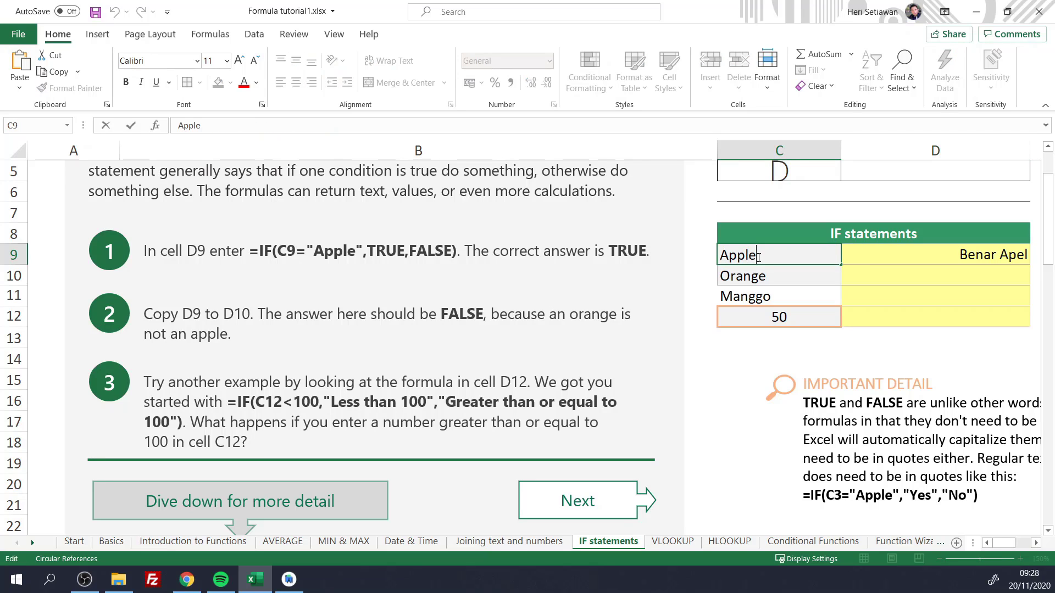
pyautogui.write('M')
pyautogui.press('BackSpace')
pyautogui.write('Red')
pyautogui.press('Return')
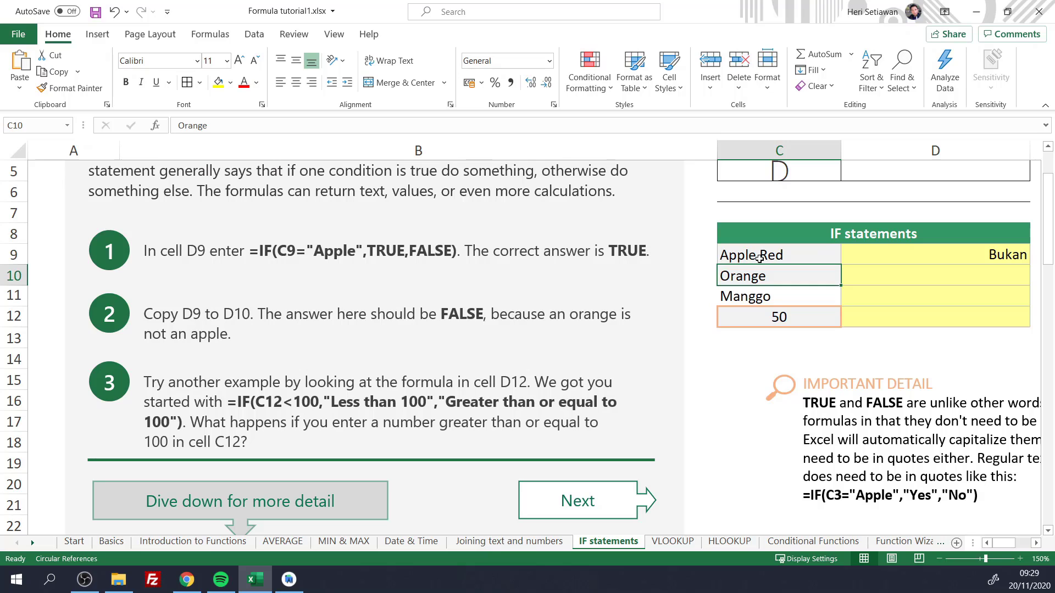
# Edit the D9 IF formula so its condition compares C9 with "Apple Red".
pyautogui.click(759, 258)
pyautogui.click(881, 248)
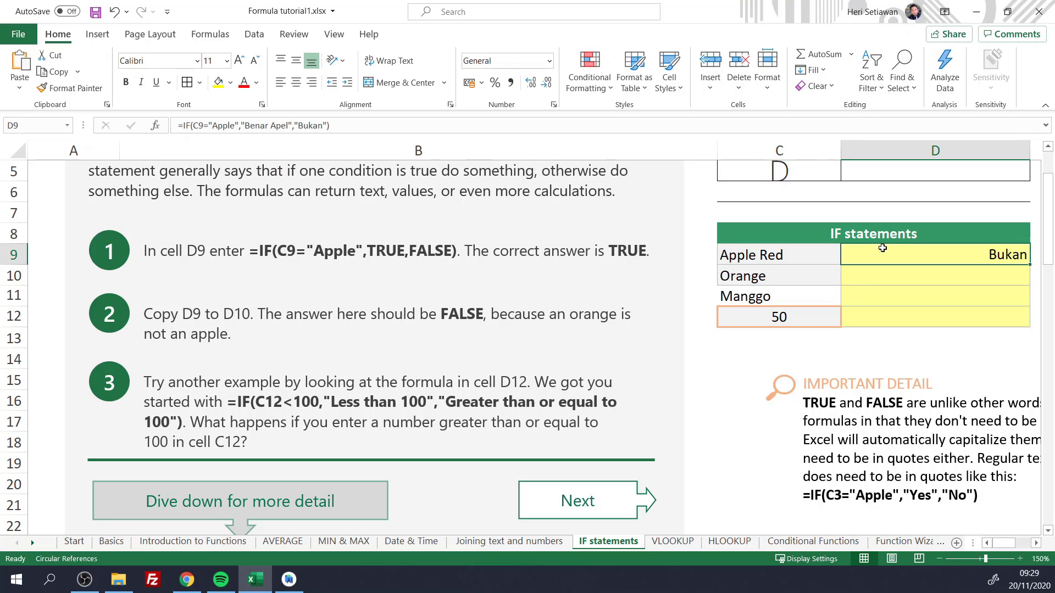
pyautogui.click(235, 125)
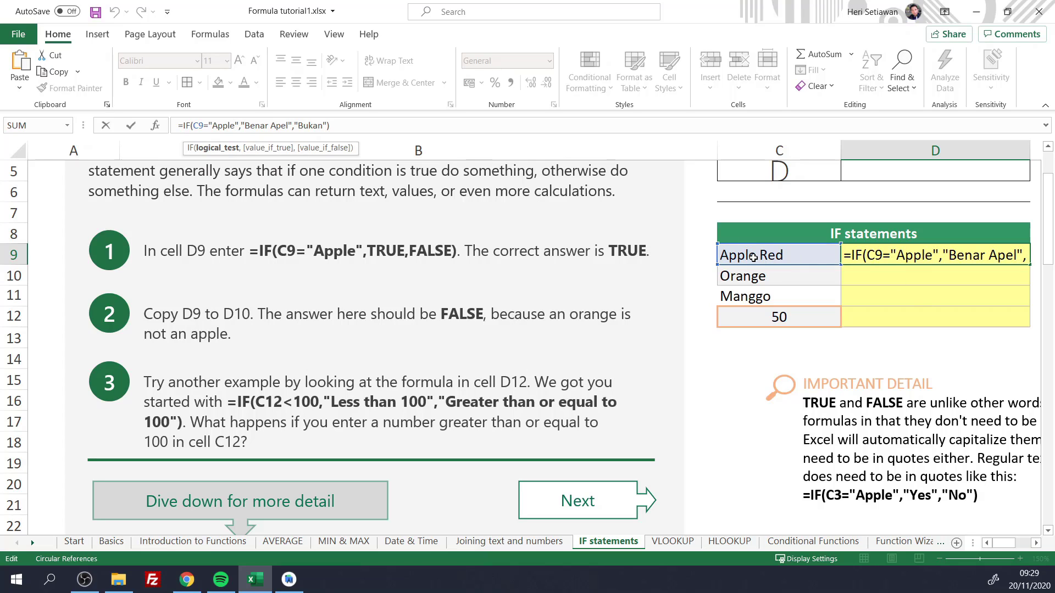
pyautogui.doubleClick(927, 256)
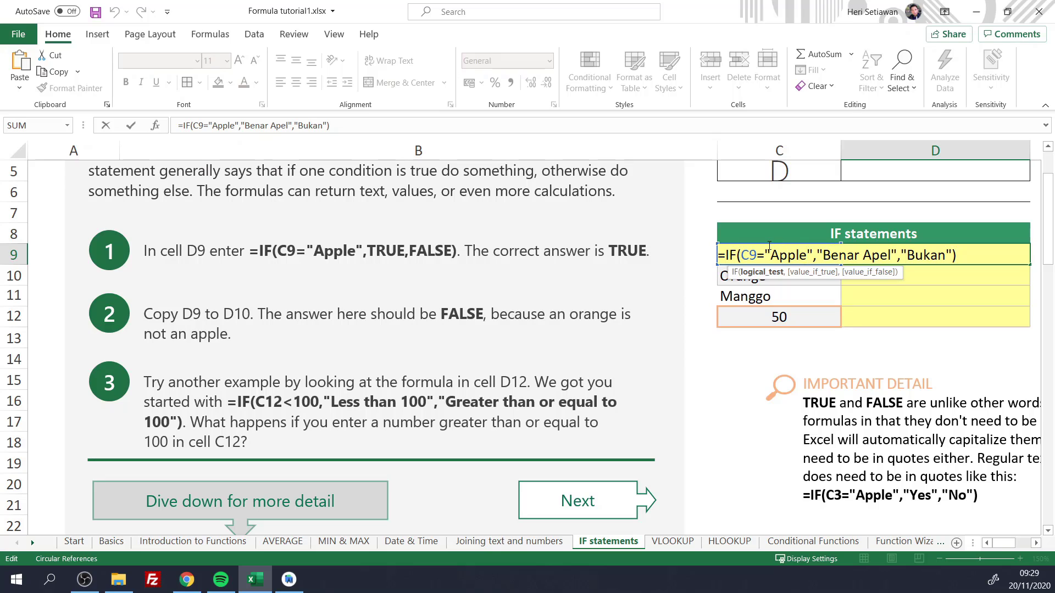
pyautogui.write('Red')
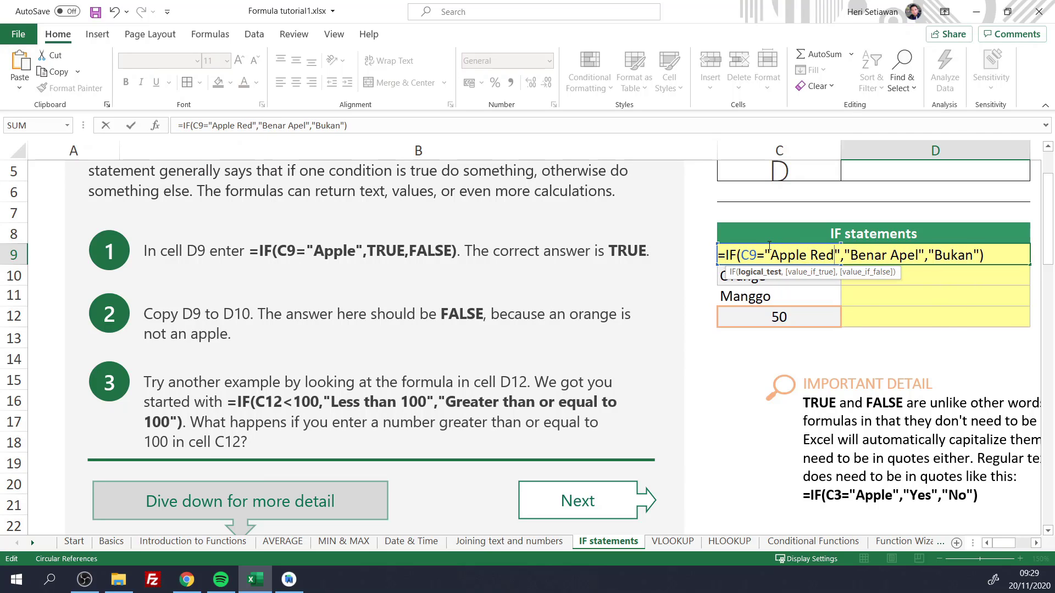
pyautogui.press('Return')
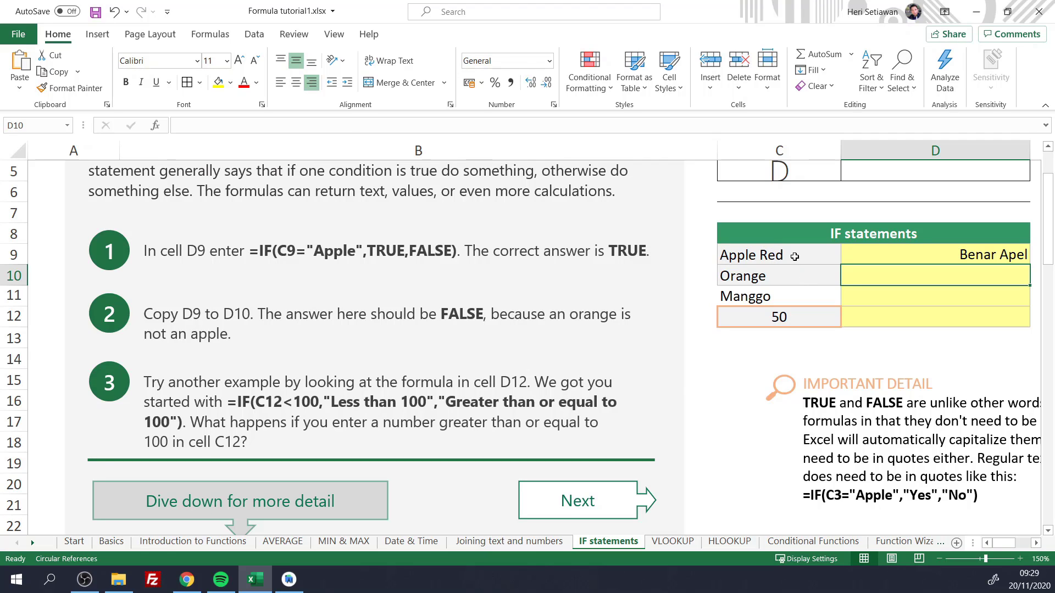
# Fill the D9 formula down through D12 and clear D12 beside the value 50.
pyautogui.click(951, 252)
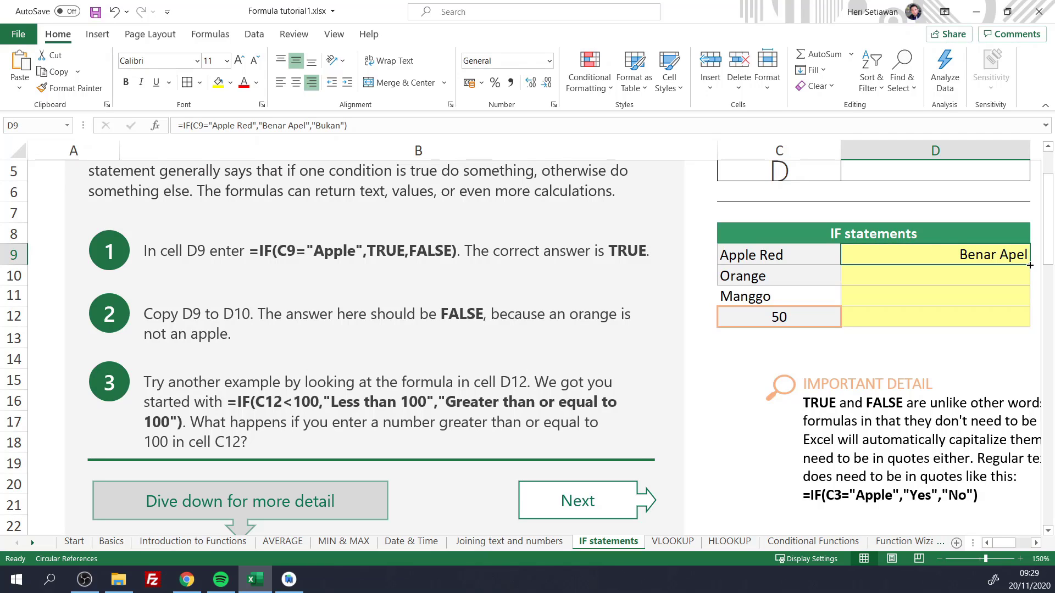
pyautogui.moveTo(1030, 266); pyautogui.dragTo(1022, 324)
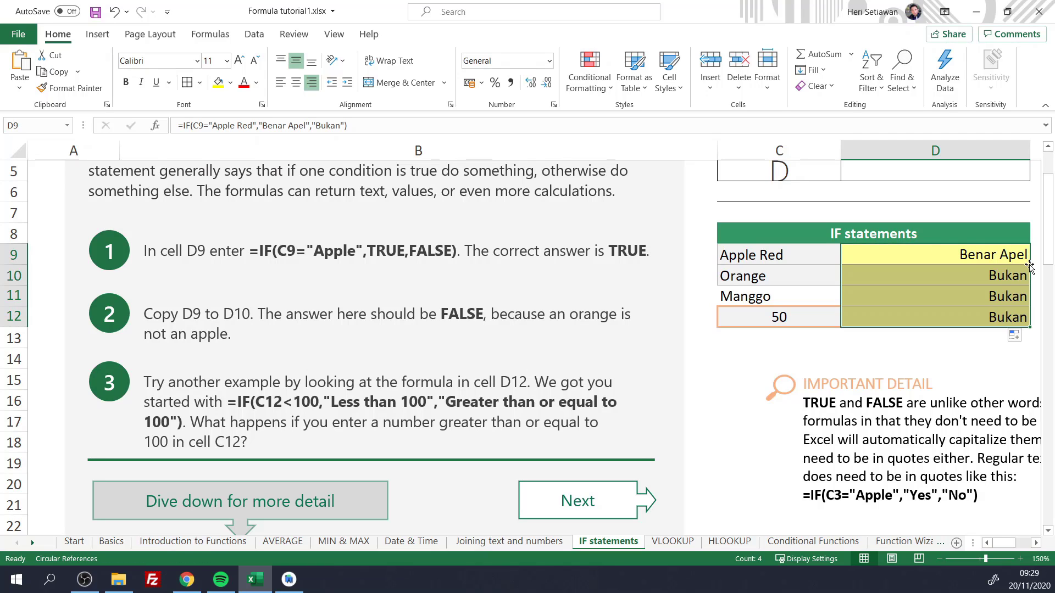
pyautogui.click(953, 324)
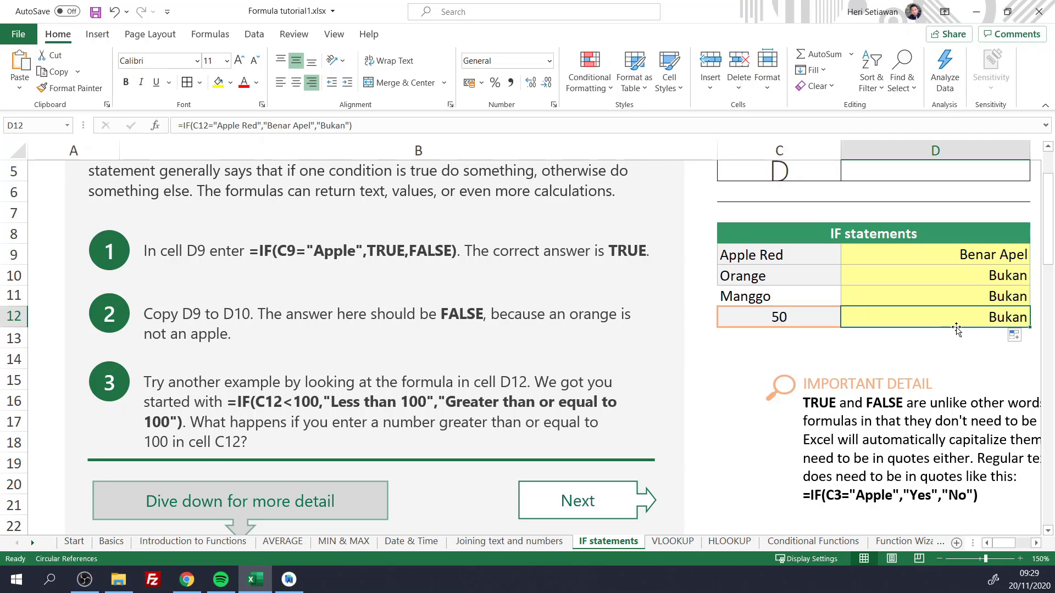
pyautogui.press('Delete')
pyautogui.click(937, 354)
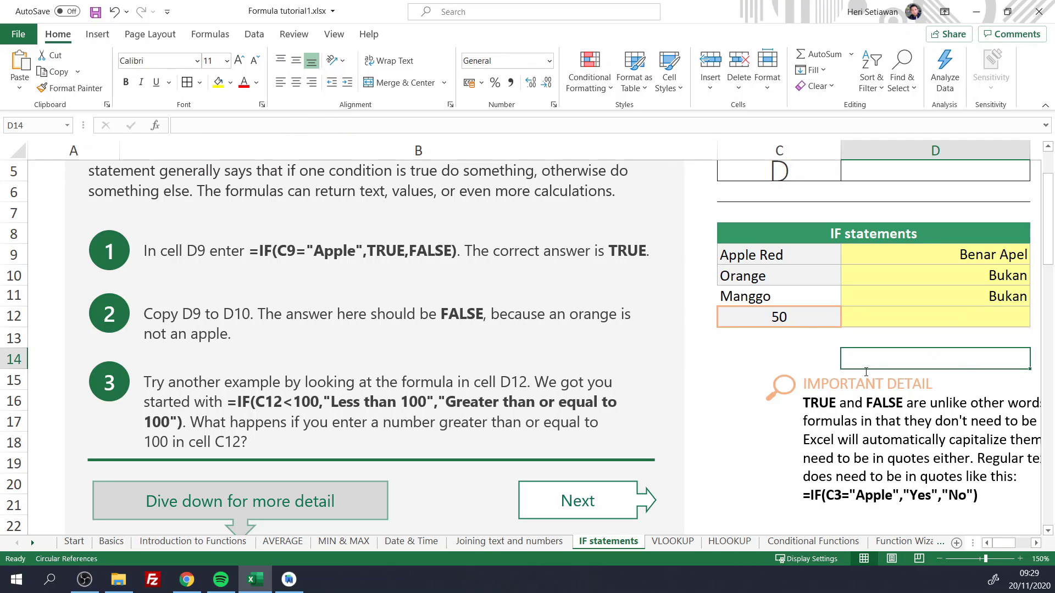
# Go to the Nilai and Keterangan table in columns G and H and review grades A to E in G9:G13.
pyautogui.click(800, 323)
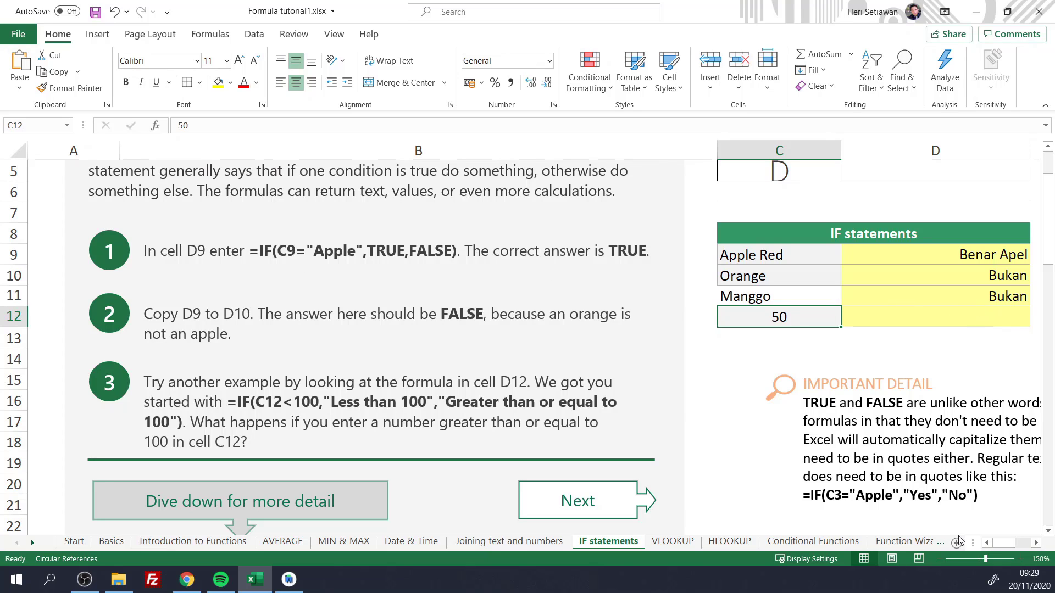
pyautogui.moveTo(1007, 546); pyautogui.dragTo(1027, 551)
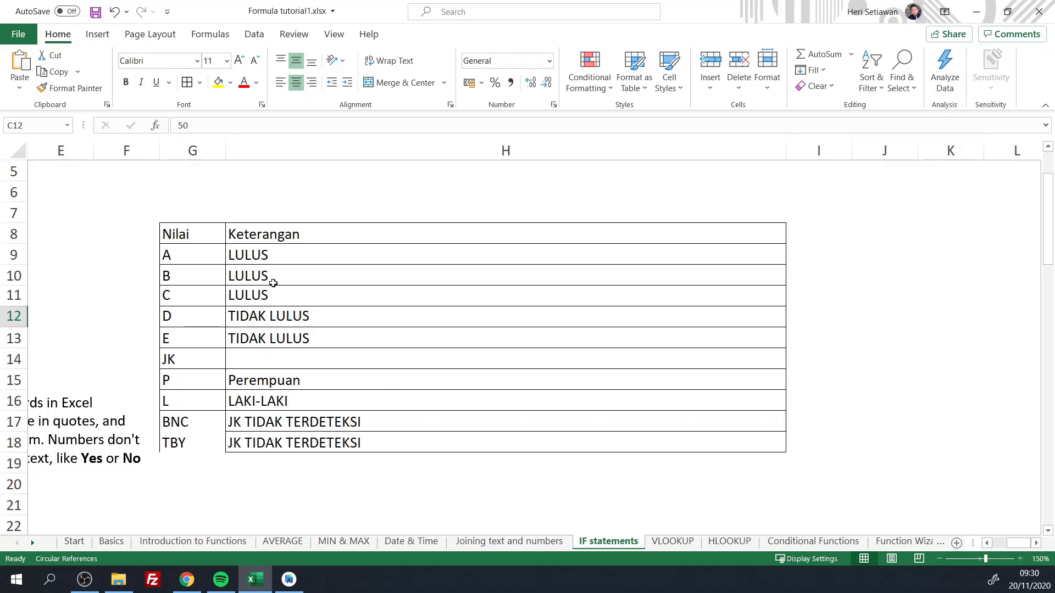
pyautogui.click(195, 262)
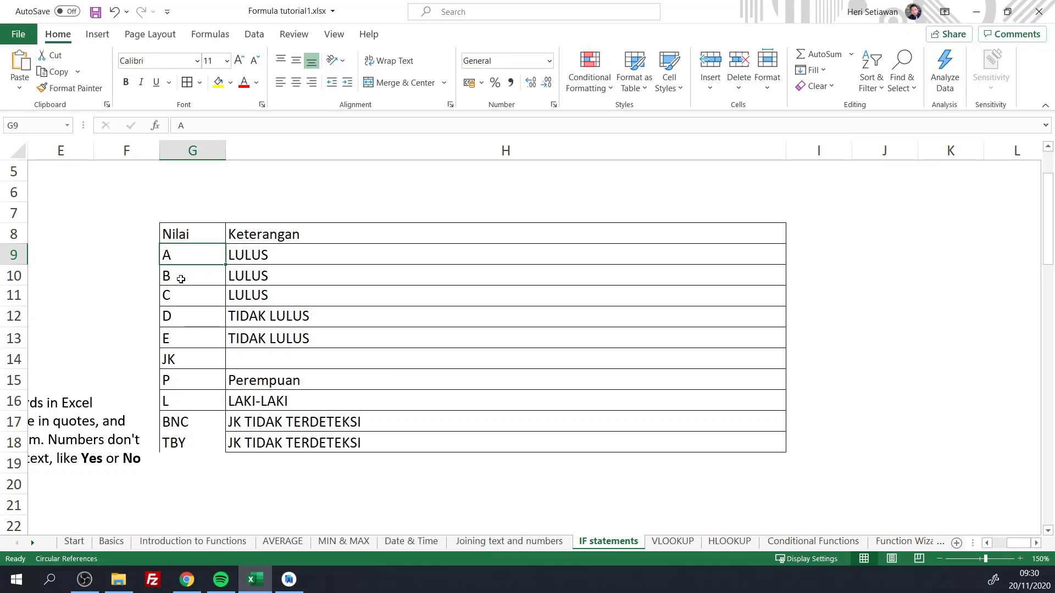
pyautogui.click(181, 279)
pyautogui.click(200, 302)
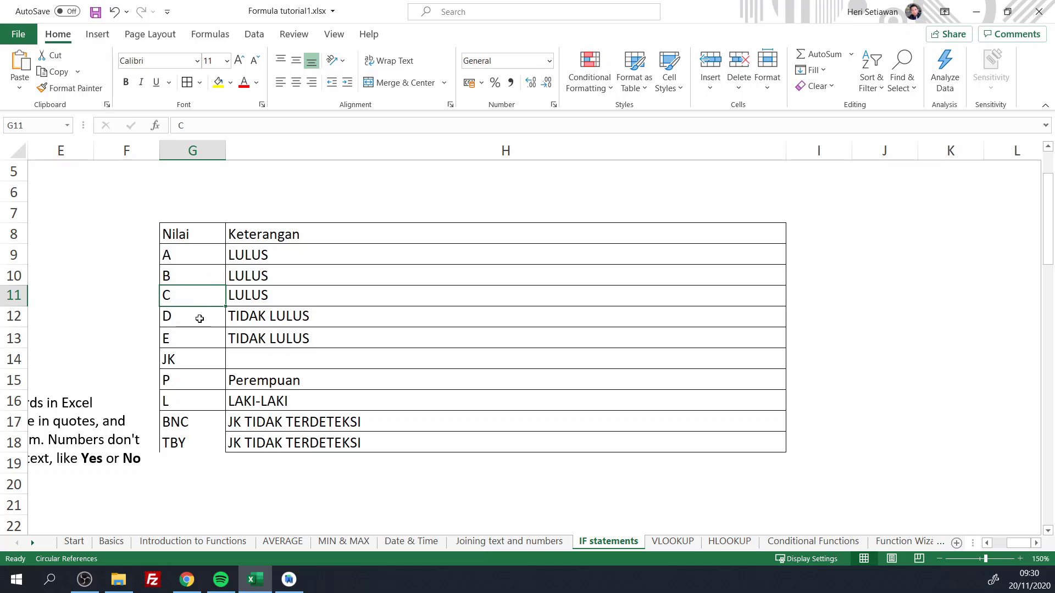
pyautogui.click(198, 318)
pyautogui.click(178, 342)
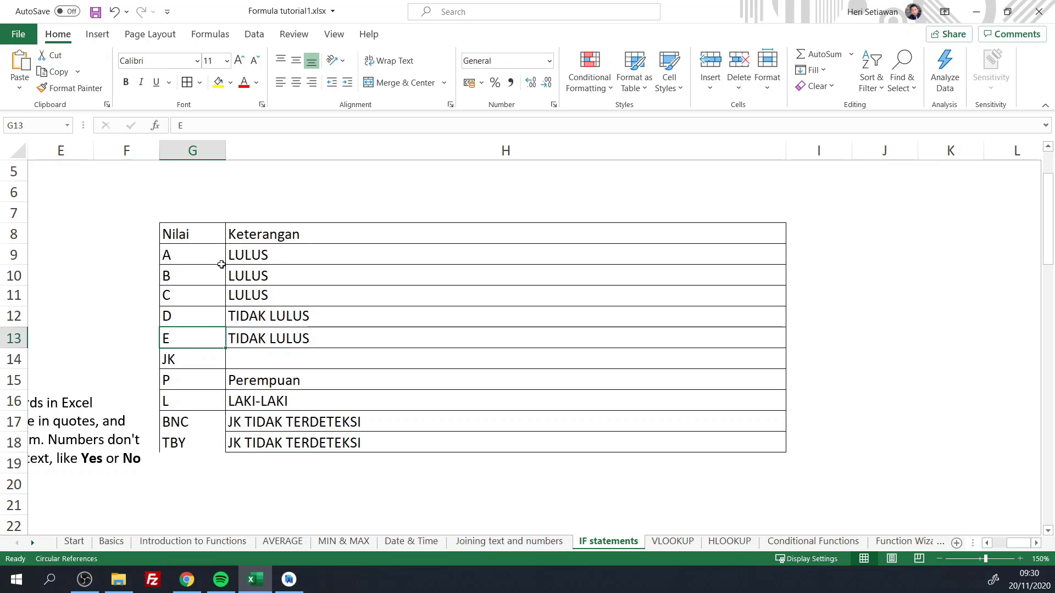
# Inspect the existing nested IF formula in H9 and clear the Keterangan results from H9:H13.
pyautogui.click(249, 256)
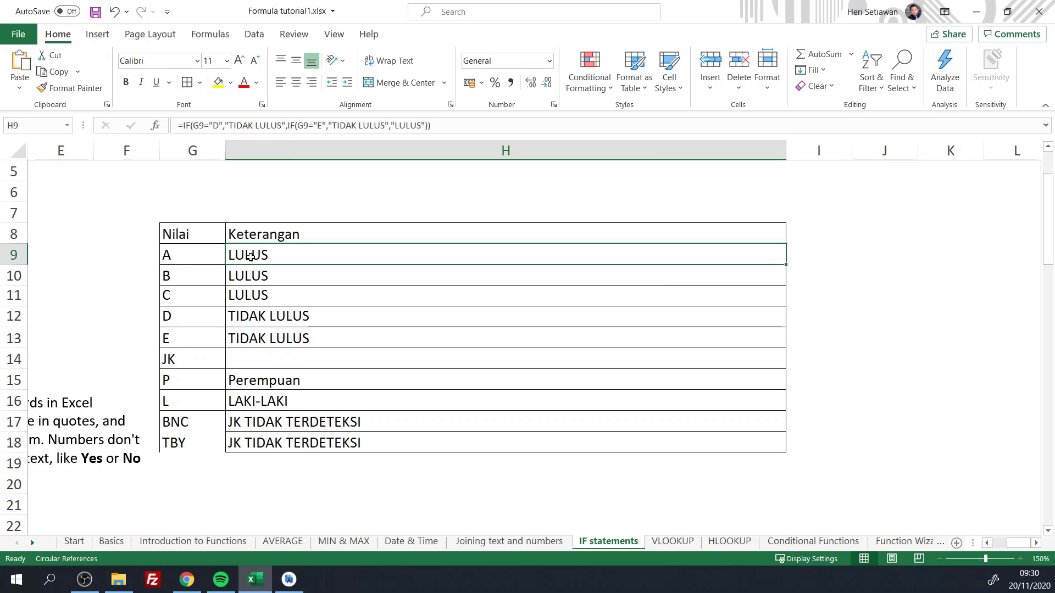
pyautogui.doubleClick(289, 256)
pyautogui.click(402, 322)
pyautogui.moveTo(252, 250); pyautogui.dragTo(282, 335)
pyautogui.press('Delete')
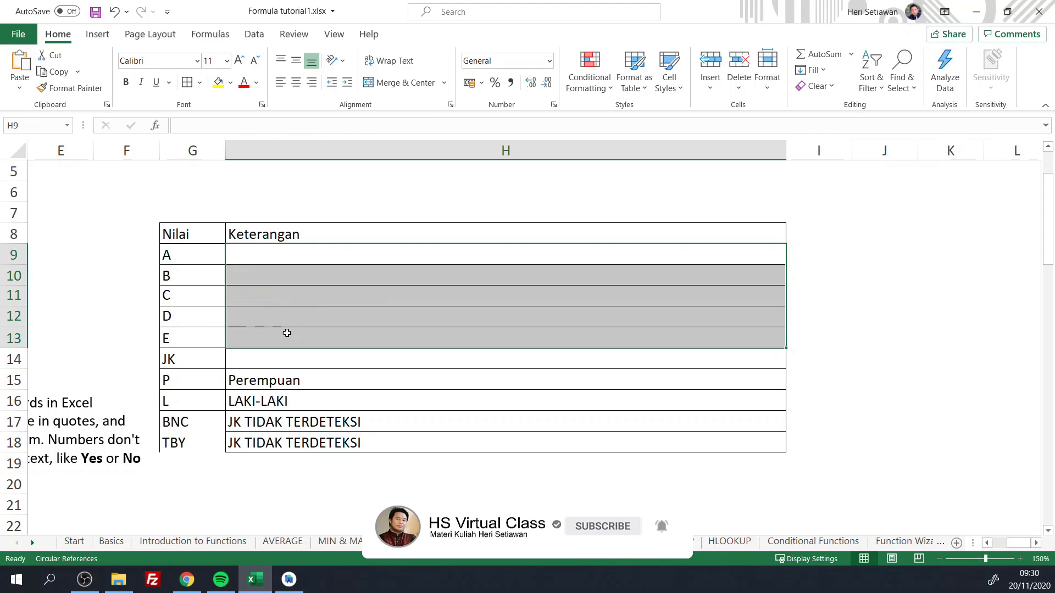
# Start an IF formula in H9 that returns "LULUS" when G9 equals "A".
pyautogui.click(290, 258)
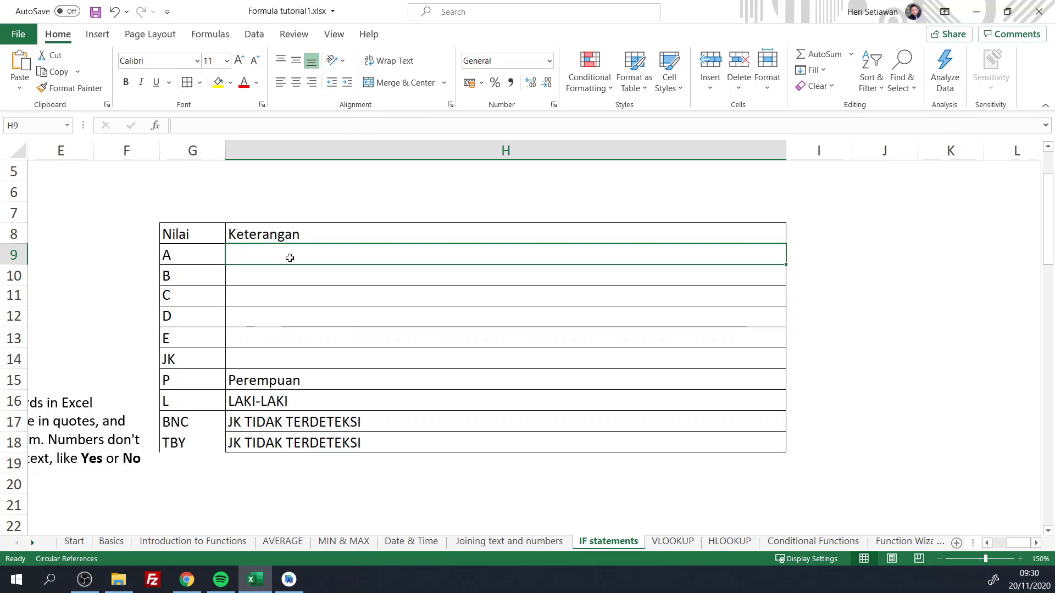
pyautogui.write('=')
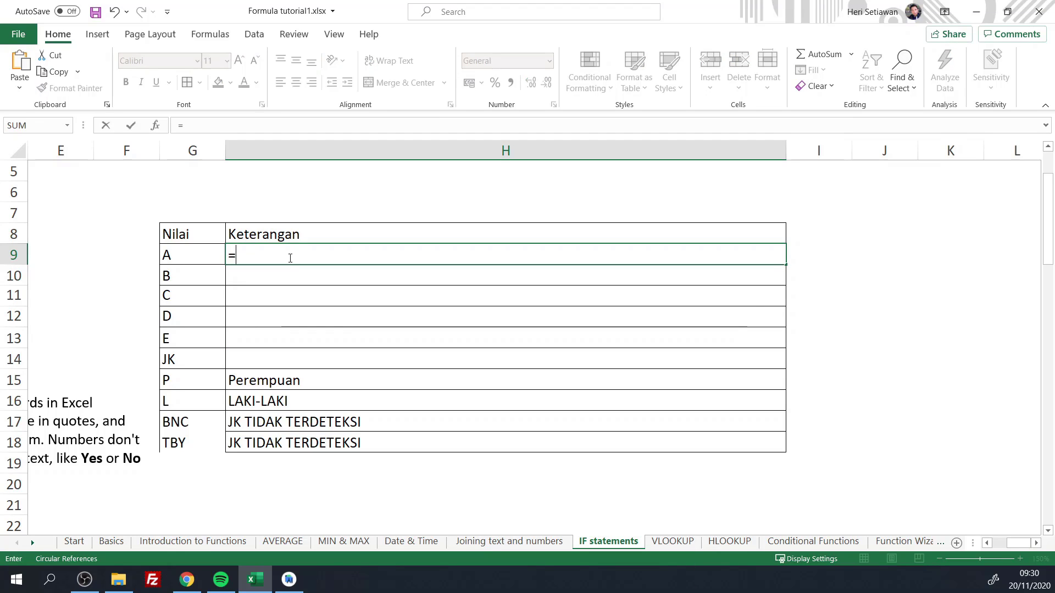
pyautogui.write('I')
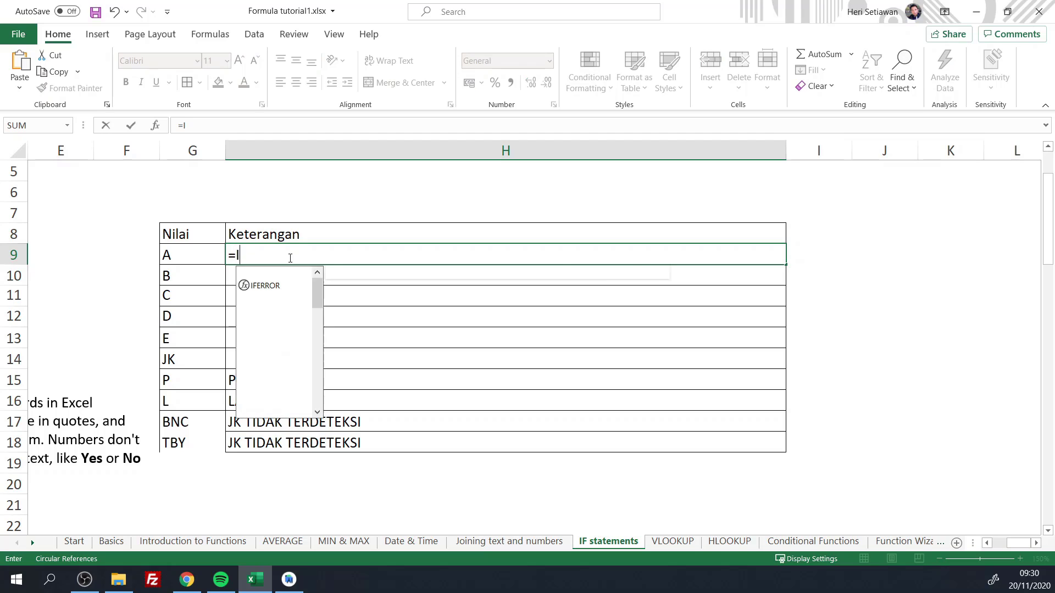
pyautogui.write('F(')
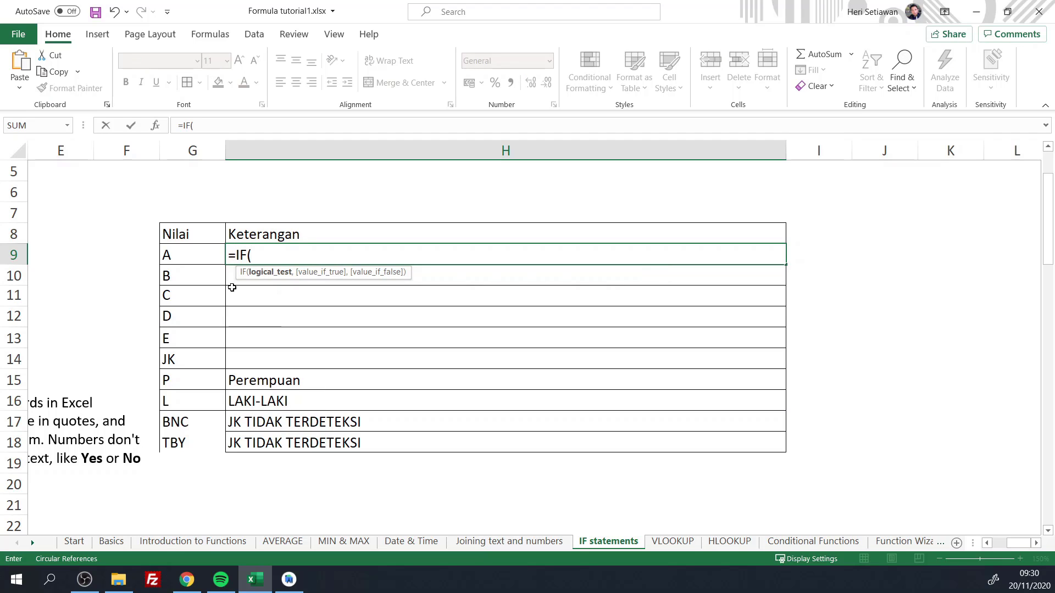
pyautogui.click(168, 256)
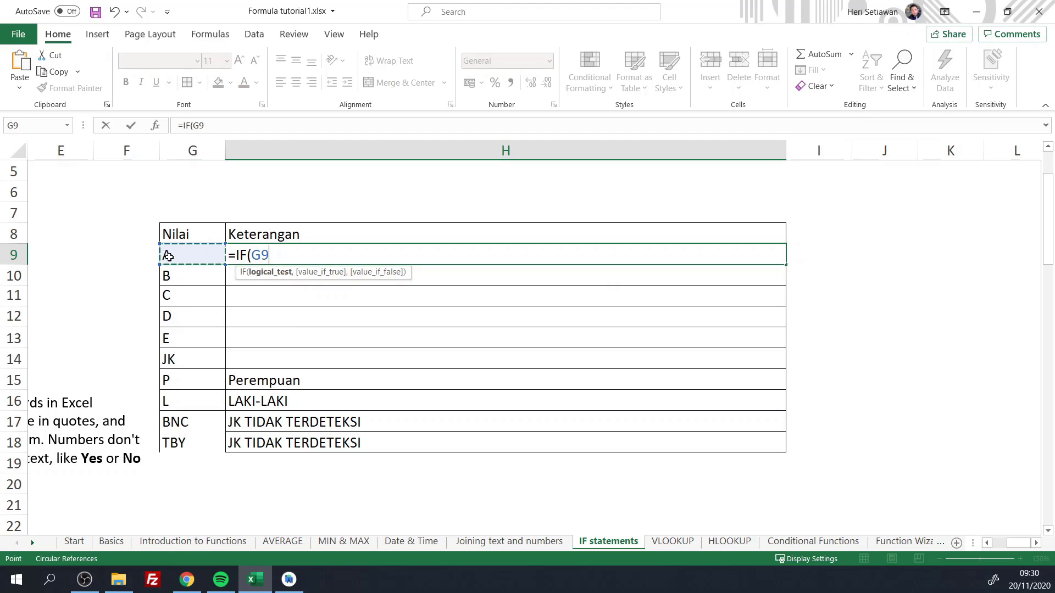
pyautogui.write(',')
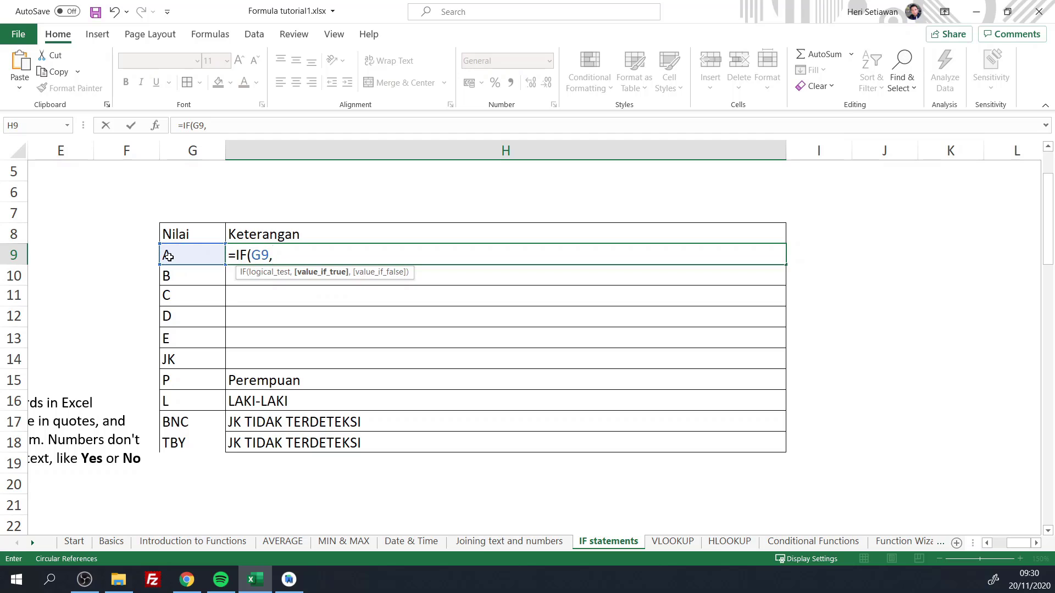
pyautogui.press('BackSpace')
pyautogui.write('=')
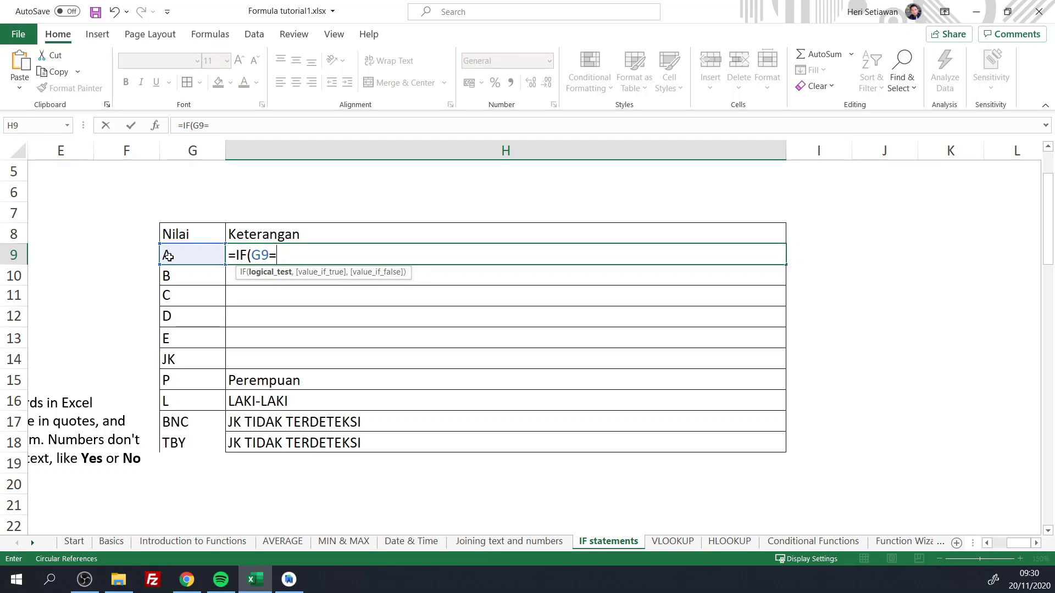
pyautogui.write('"A","')
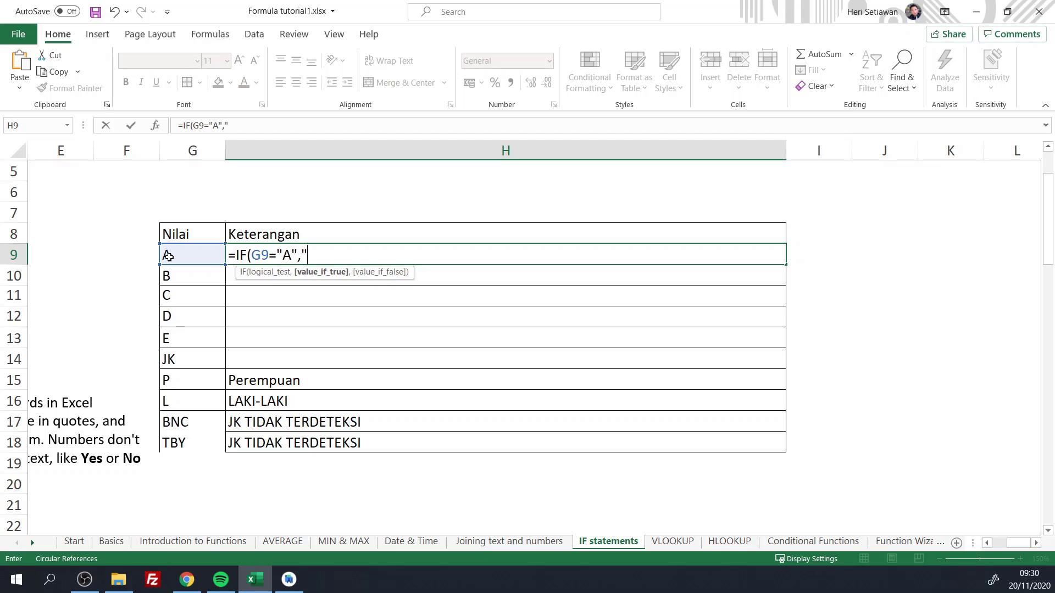
pyautogui.write('LULUS",')
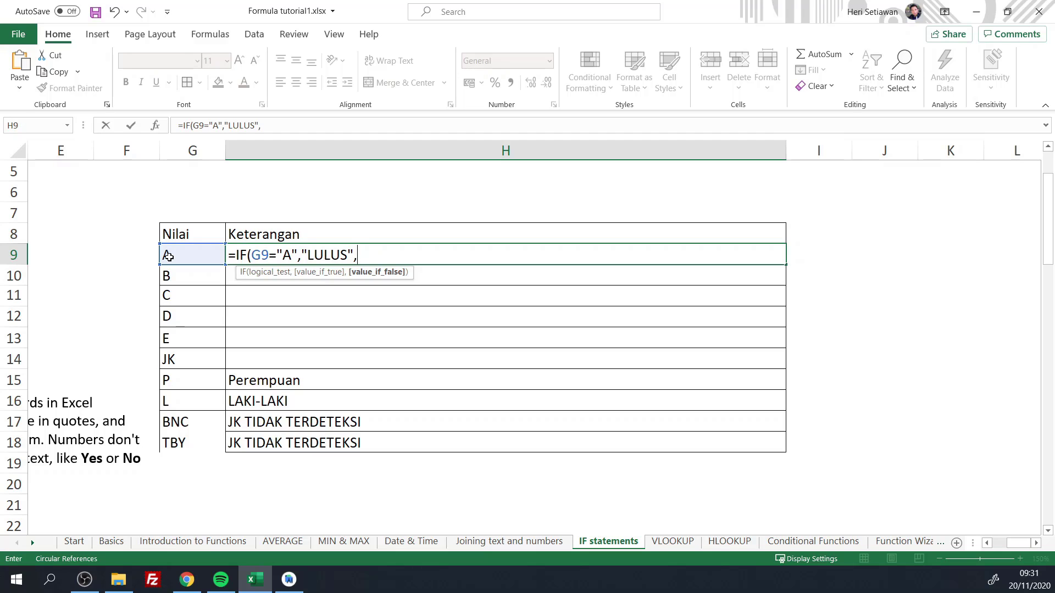
# Nest a second IF in the H9 formula that returns "LULUS" when G9 equals "B".
pyautogui.write('IF')
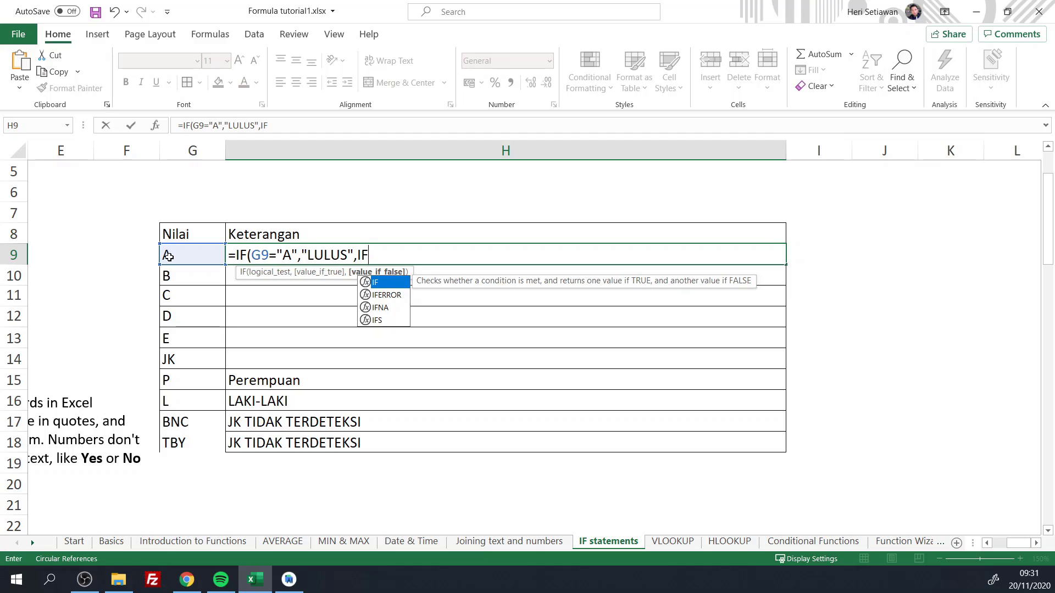
pyautogui.write('(')
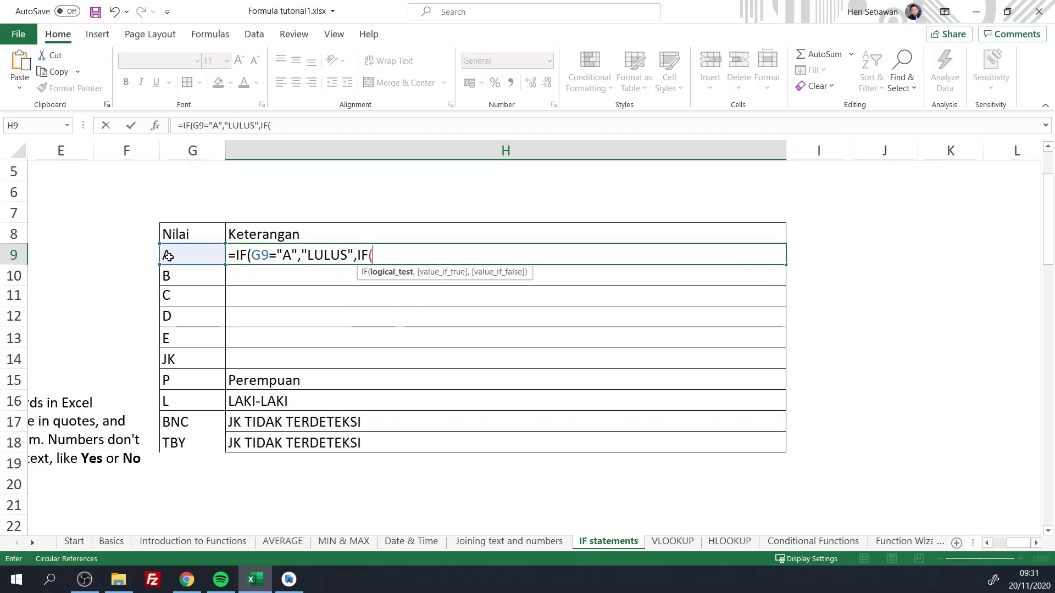
pyautogui.click(197, 250)
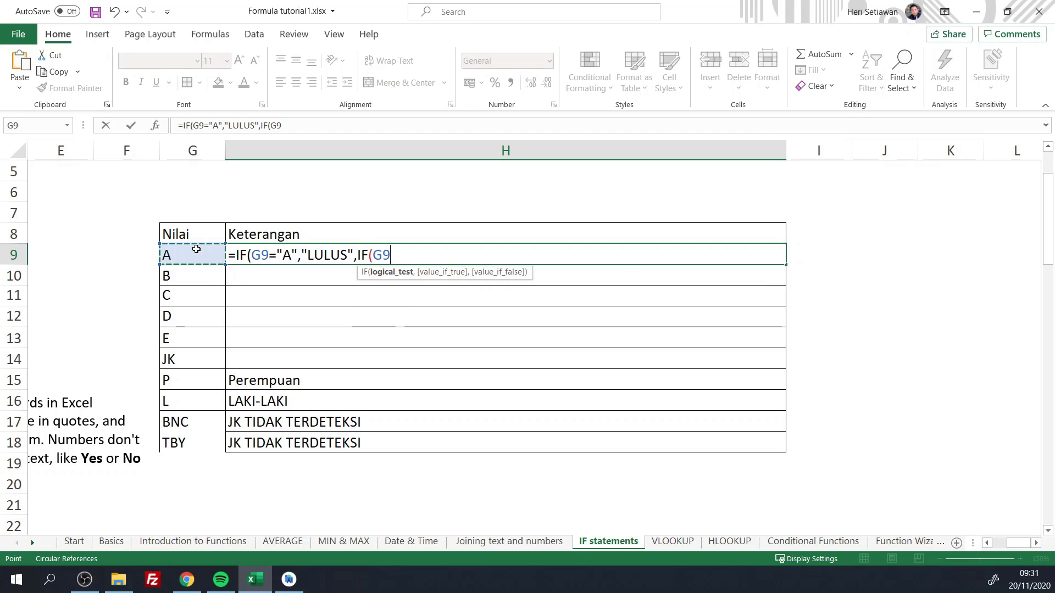
pyautogui.write('=')
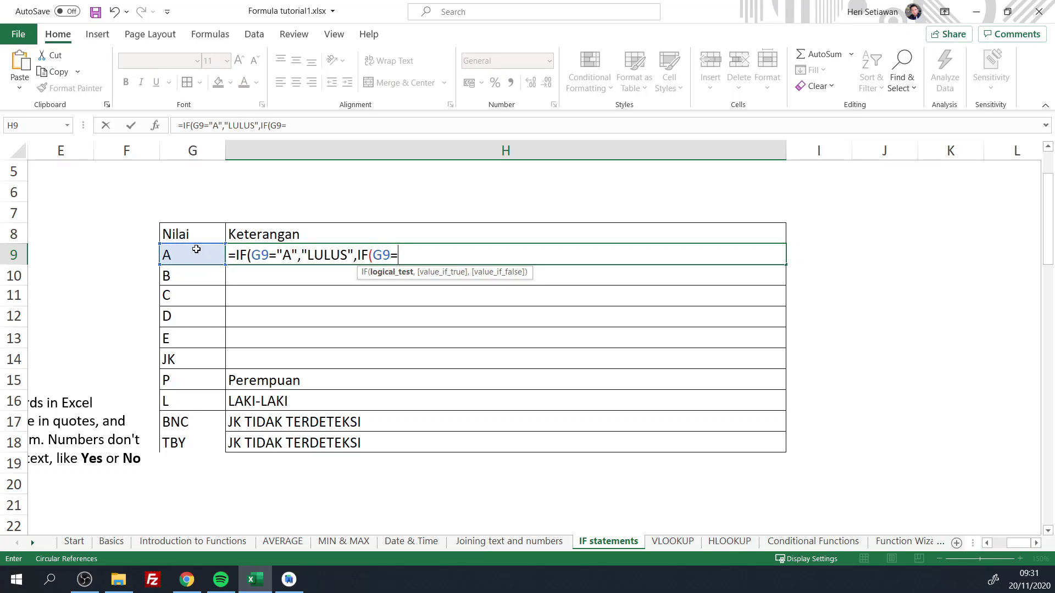
pyautogui.write('"B",')
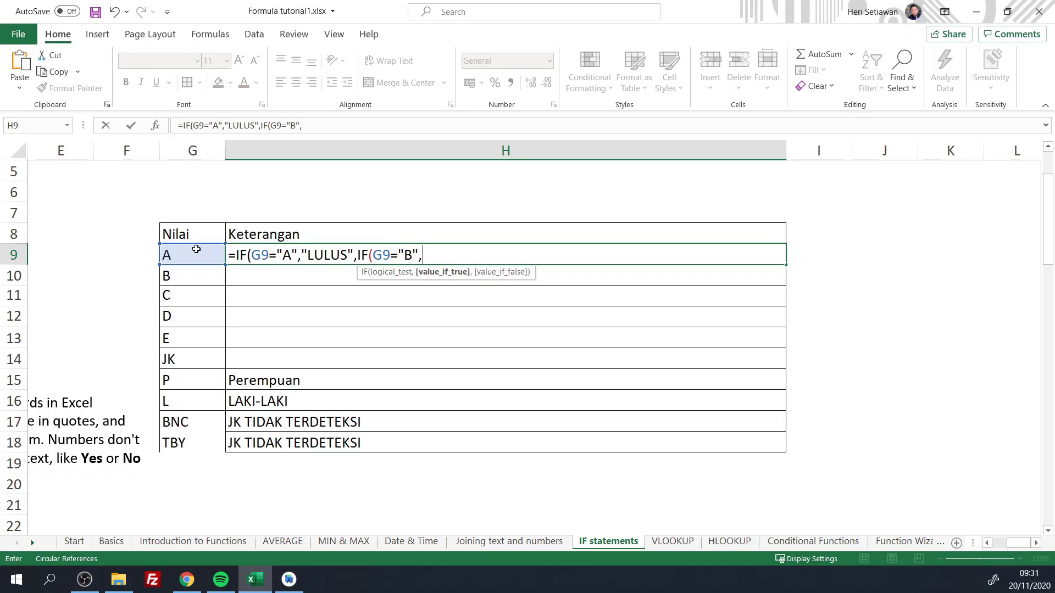
pyautogui.write('"LULUS",')
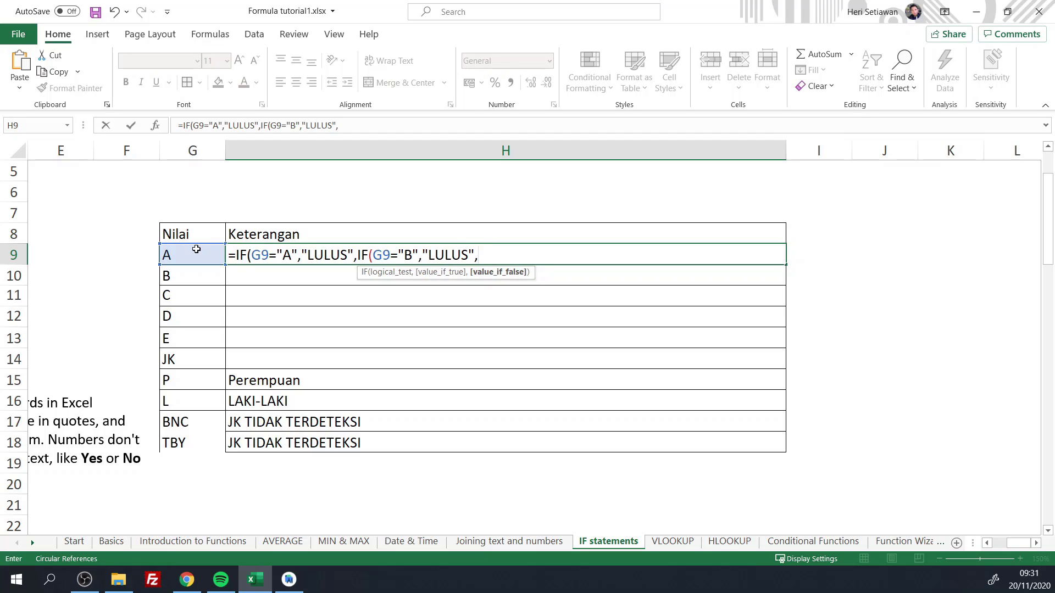
# Nest a third IF in the H9 formula that returns "LULUS" when G9 equals "C".
pyautogui.write('IF(')
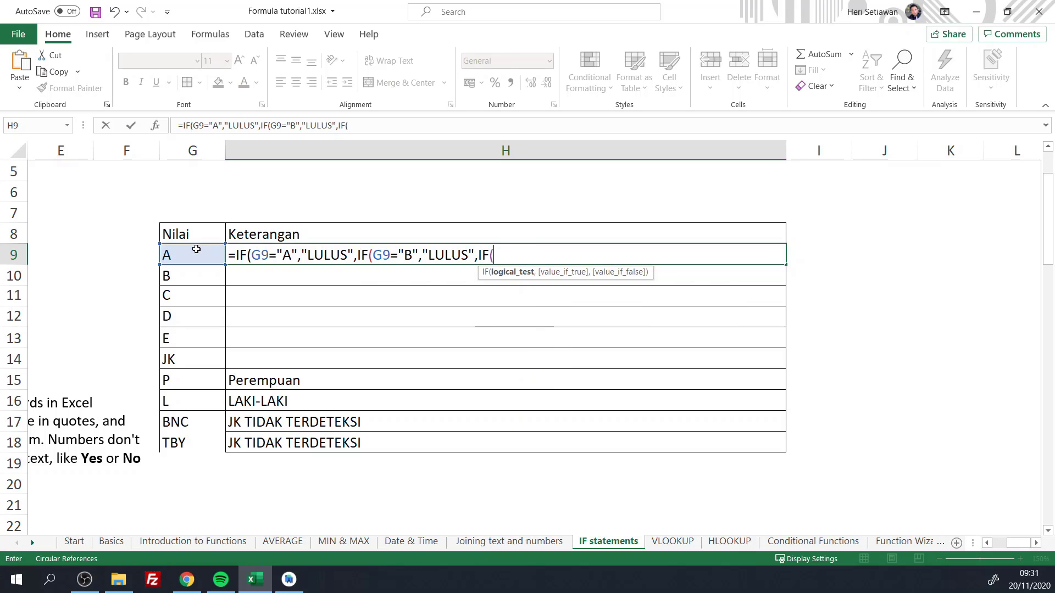
pyautogui.click(188, 258)
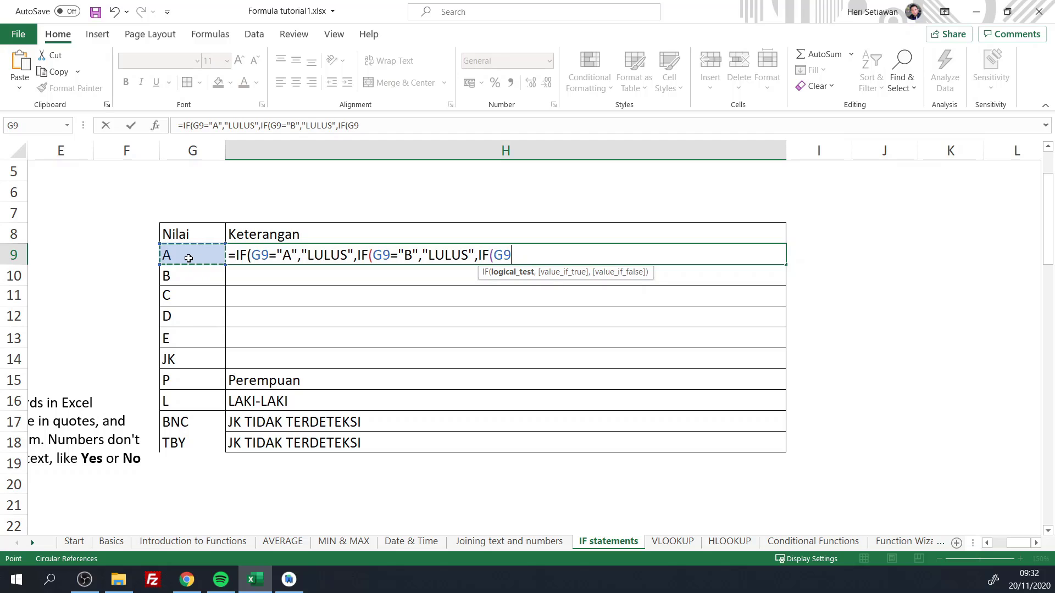
pyautogui.write('="C",')
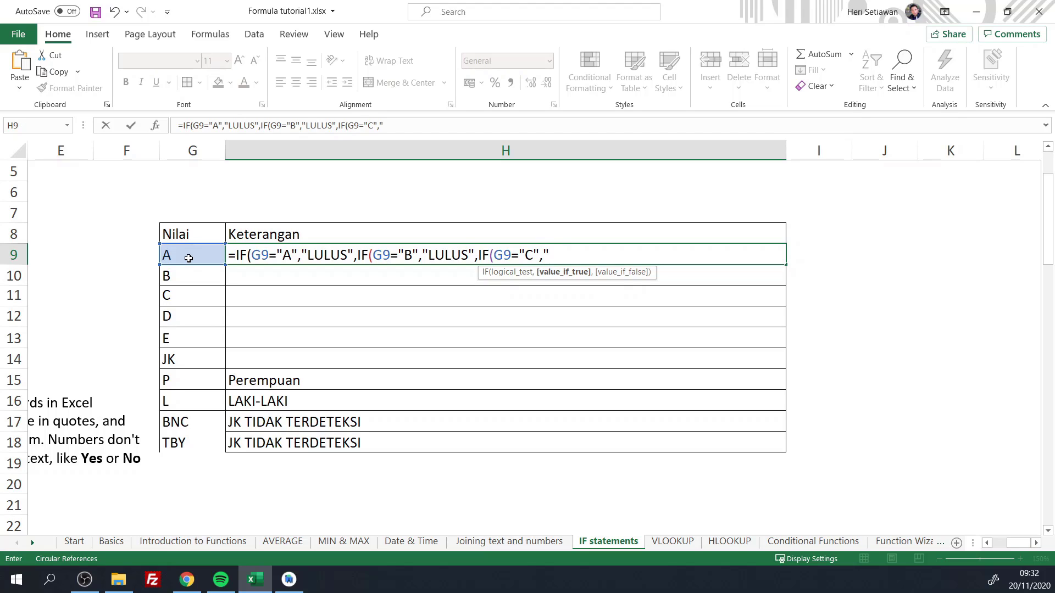
pyautogui.write(' LULUS')
pyautogui.write(',')
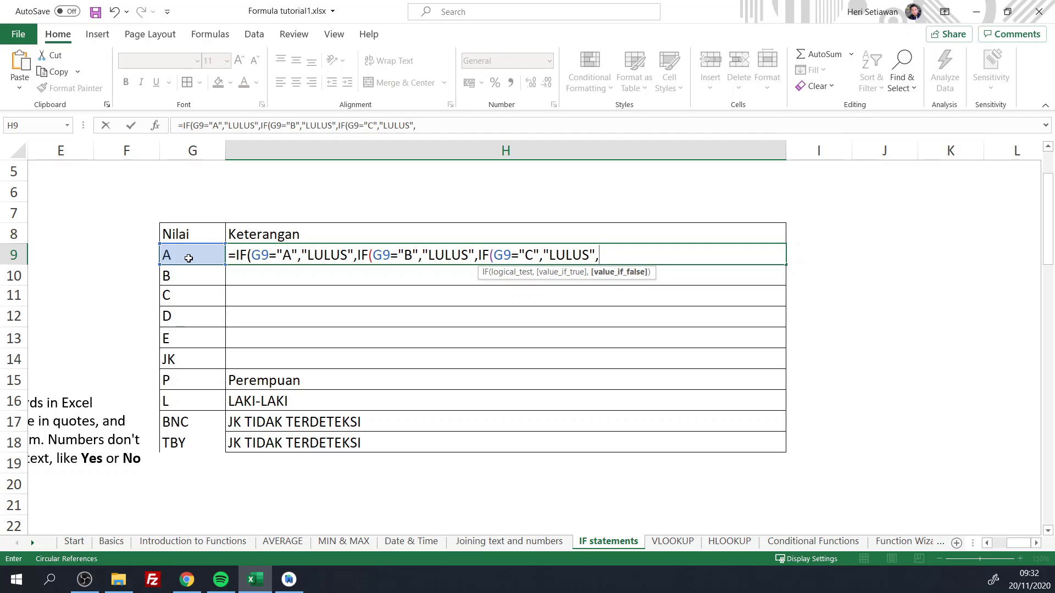
# Finish the H9 formula with "TIDAK LULUS" as the fallback result, close all three IFs and enter it.
pyautogui.write('"TIDAK LULUS')
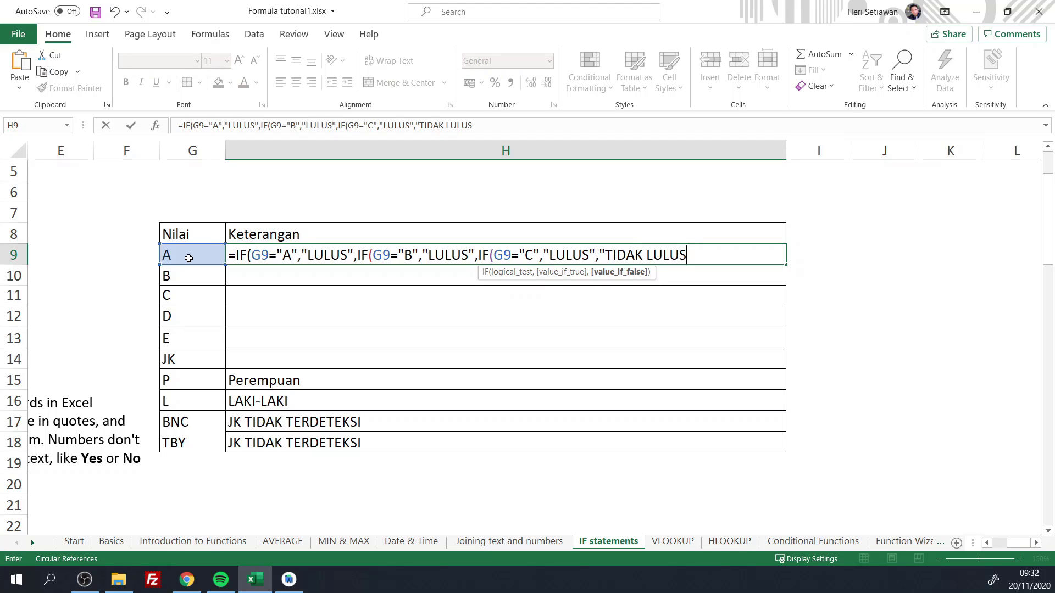
pyautogui.write('")')
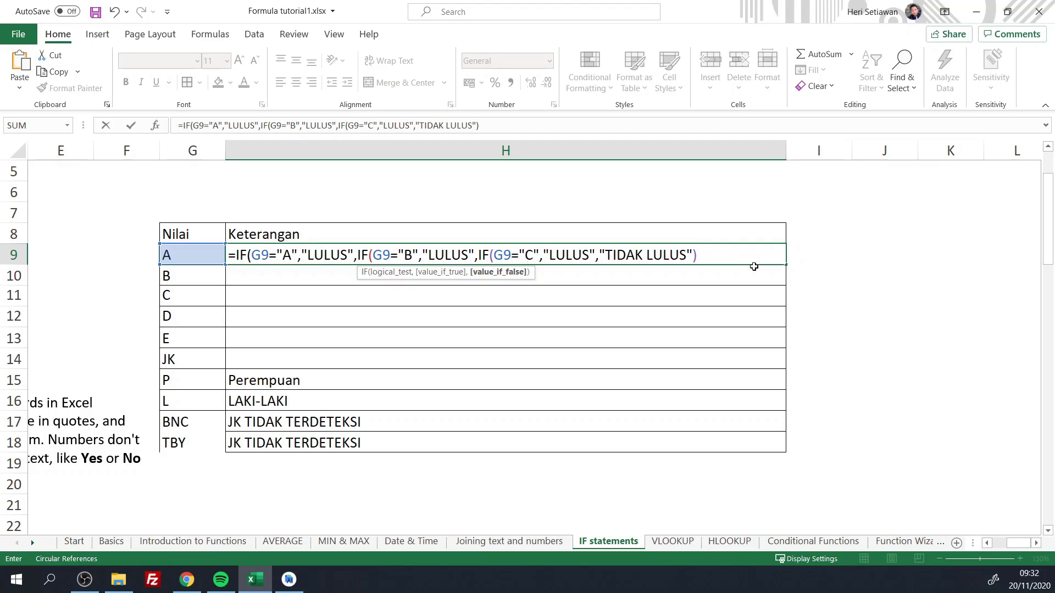
pyautogui.write('))')
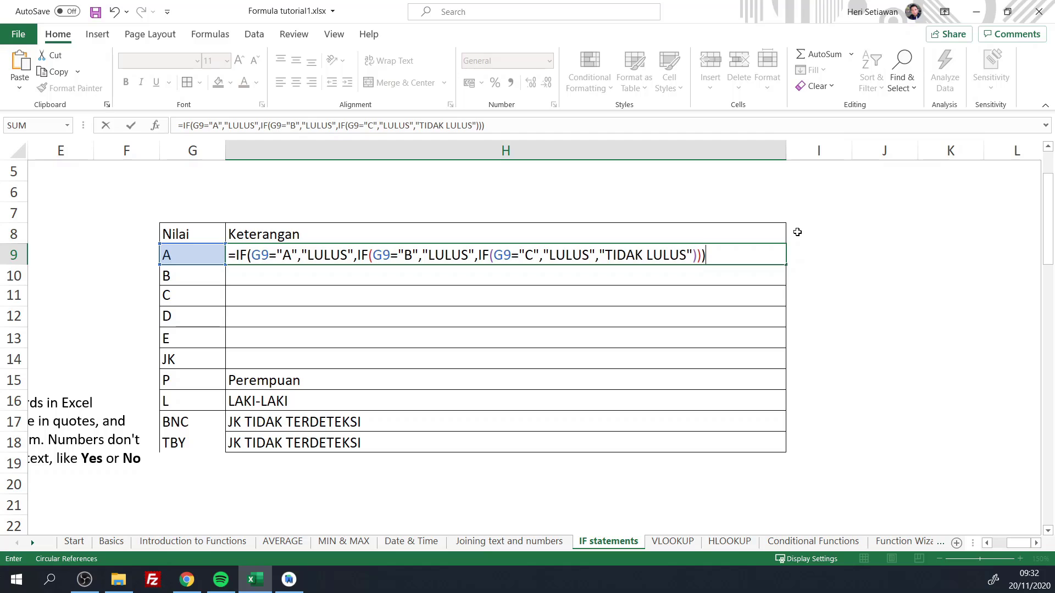
pyautogui.press('Return')
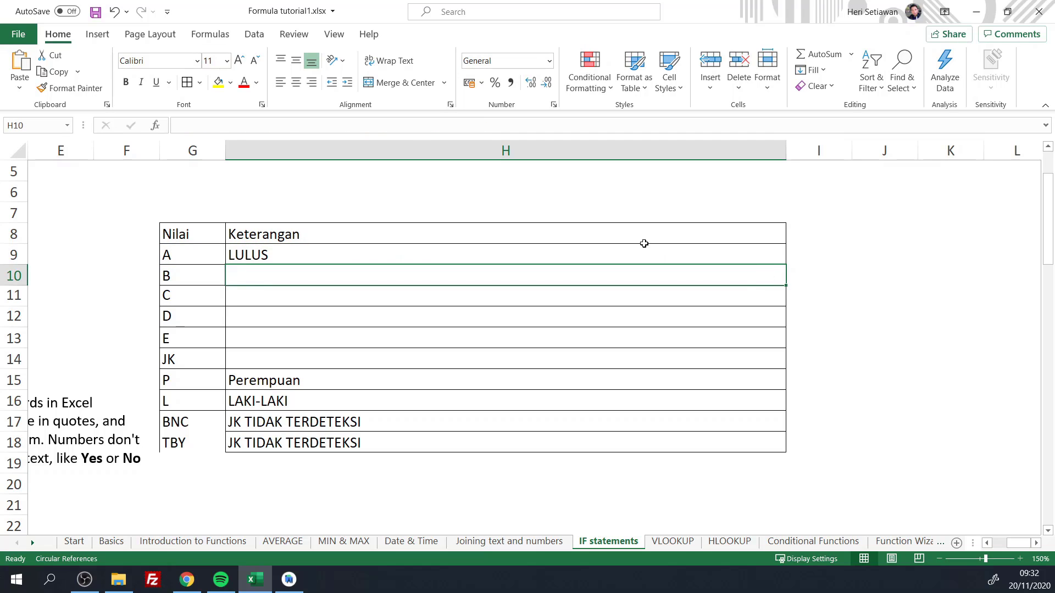
# Fill the nested IF formula from H9 down through H13 and undo the fill.
pyautogui.click(272, 257)
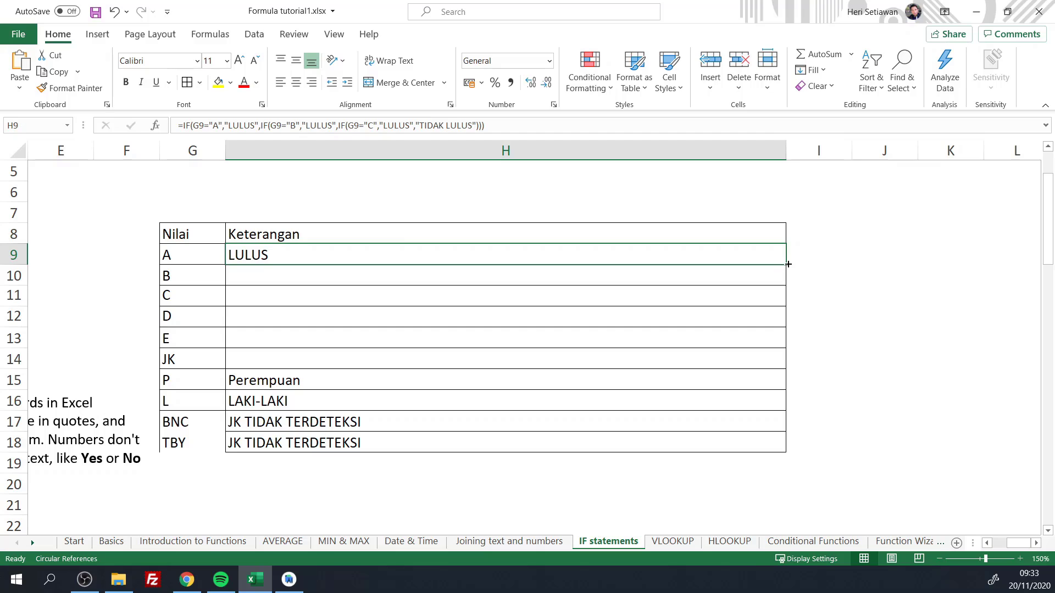
pyautogui.moveTo(787, 264); pyautogui.dragTo(773, 343)
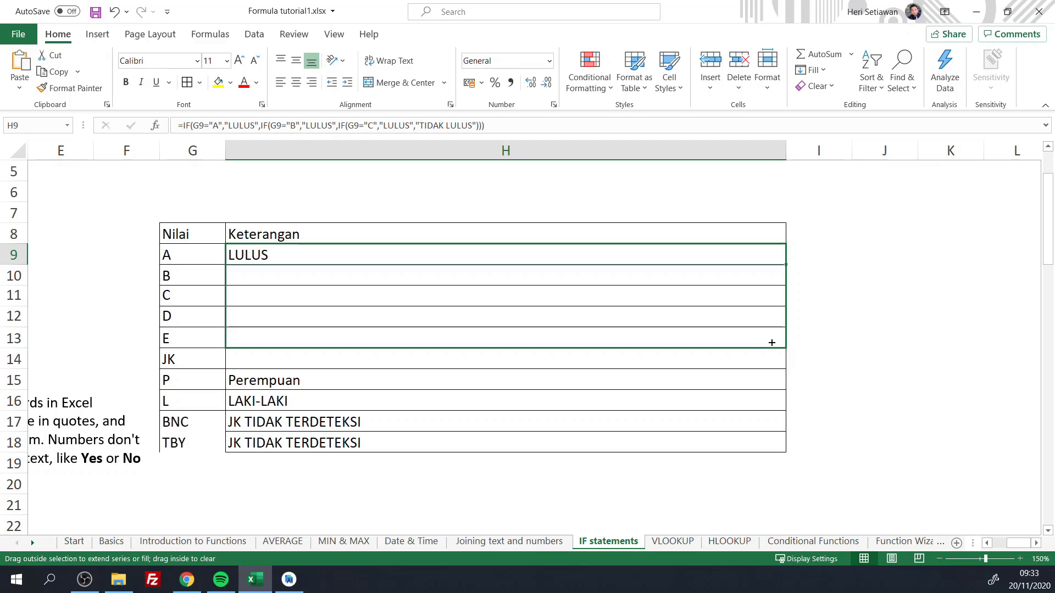
pyautogui.moveTo(772, 342); pyautogui.dragTo(772, 342)
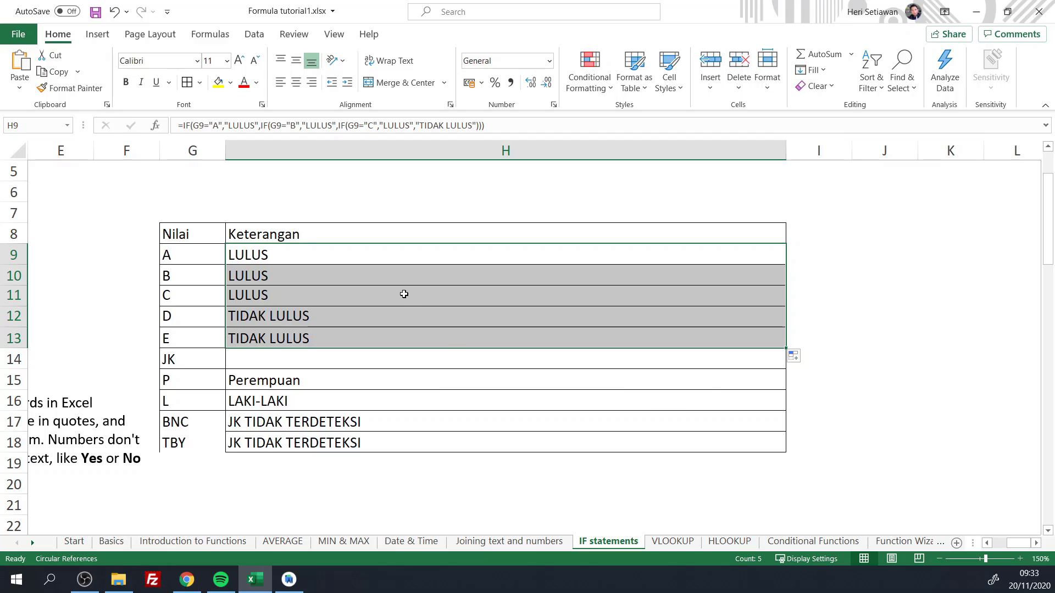
pyautogui.hotkey('ctrl', 'z')
# Edit the first IF in the H9 formula to test G9 for "D" and return "TIDAK LULUS".
pyautogui.doubleClick(317, 258)
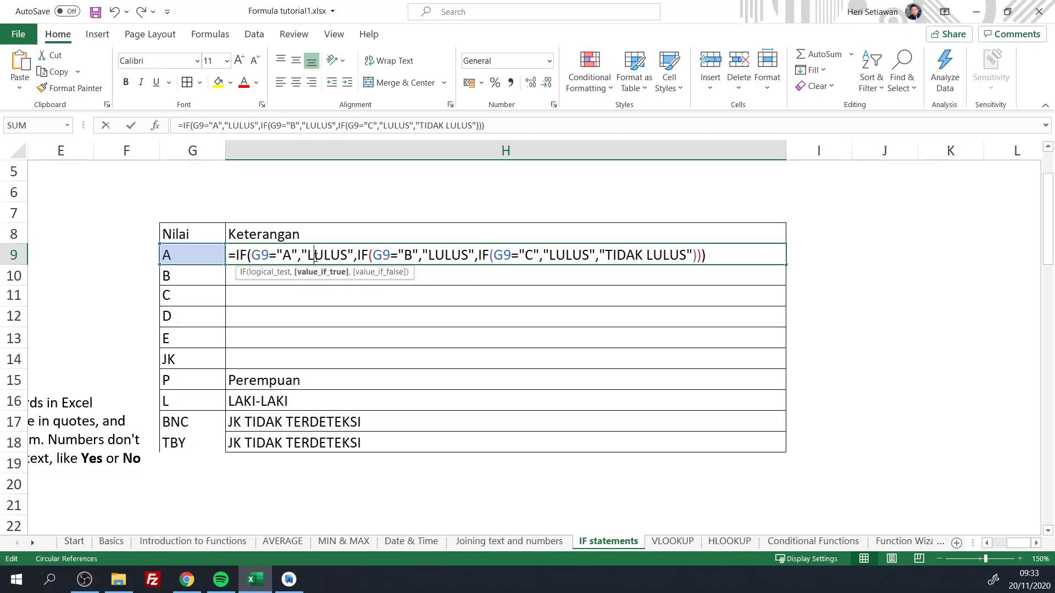
pyautogui.moveTo(282, 255); pyautogui.dragTo(291, 255)
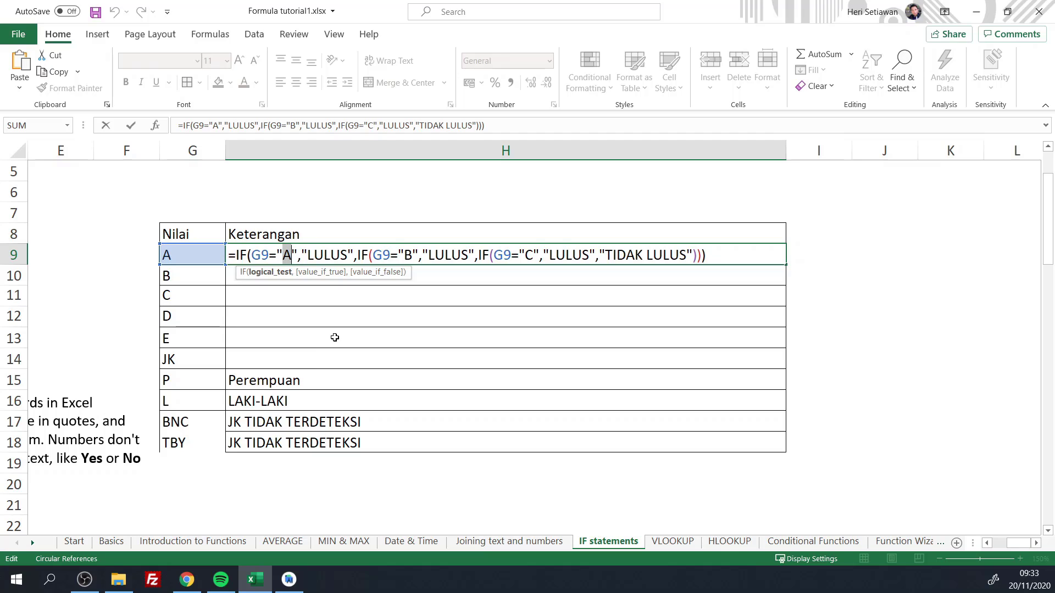
pyautogui.write('D')
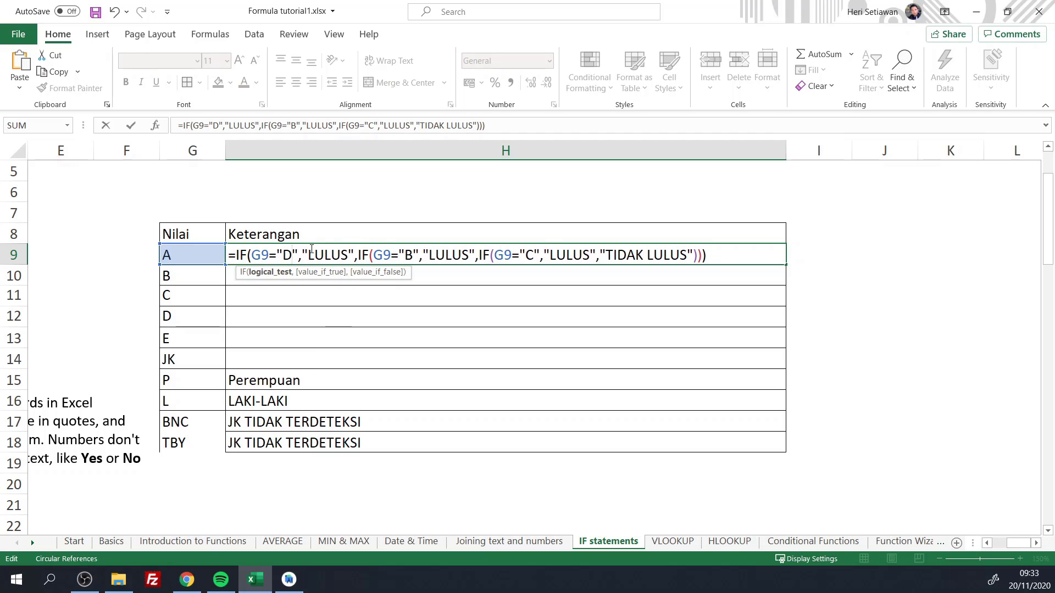
pyautogui.click(309, 254)
pyautogui.write('TIDAK')
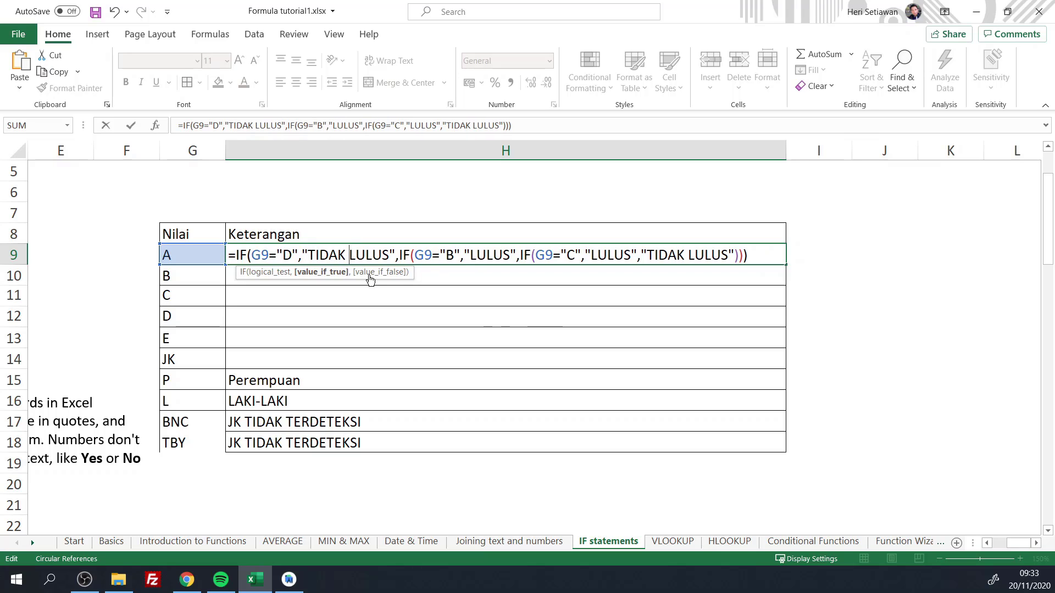
# Edit the second IF in the H9 formula to test G9 for "E" and return "TIDAK LULUS".
pyautogui.doubleClick(449, 255)
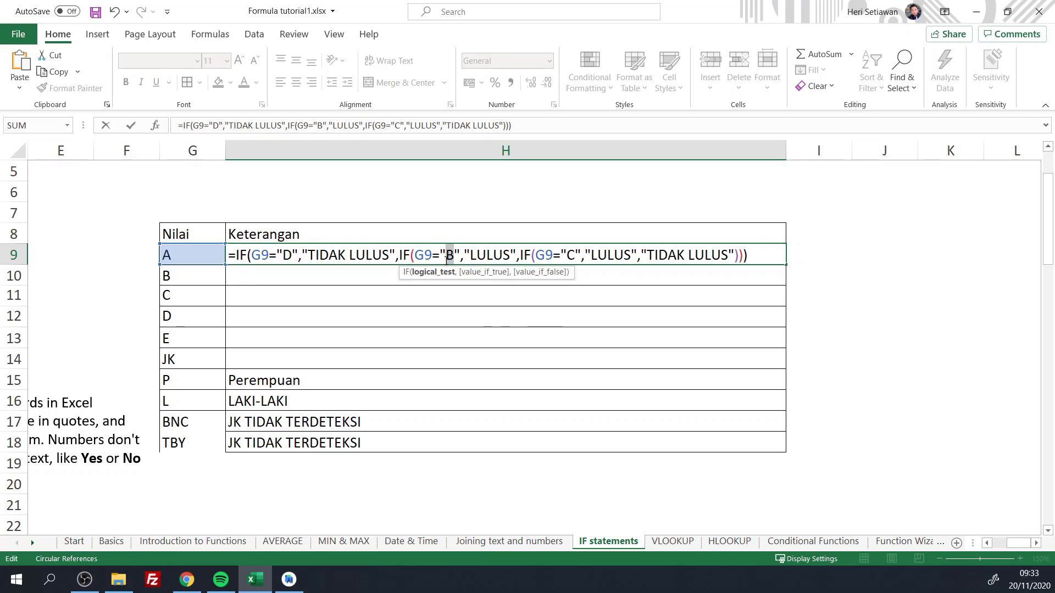
pyautogui.write('E')
pyautogui.click(472, 254)
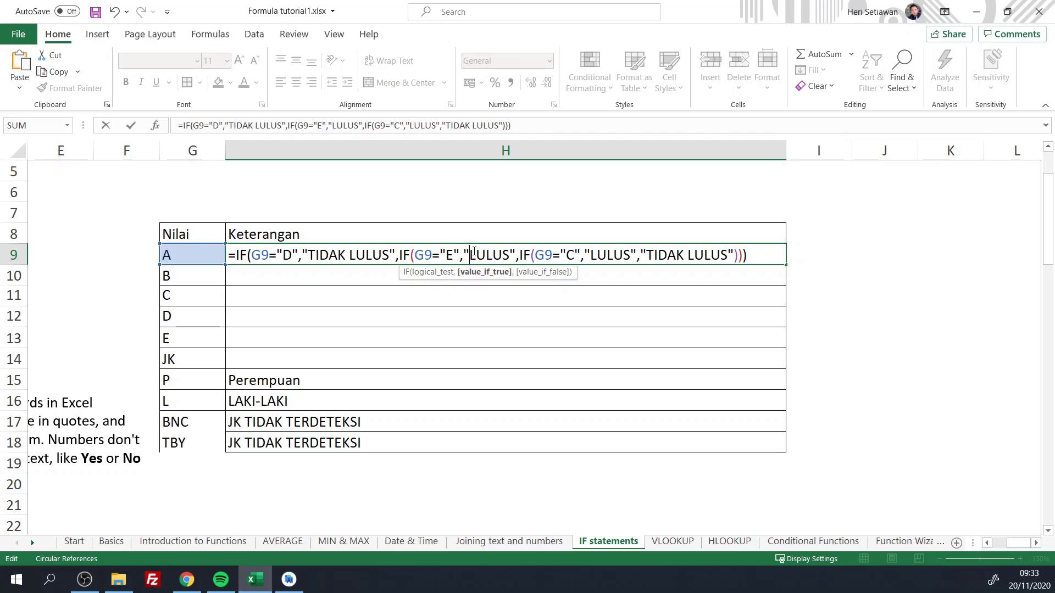
pyautogui.write('TIDAK')
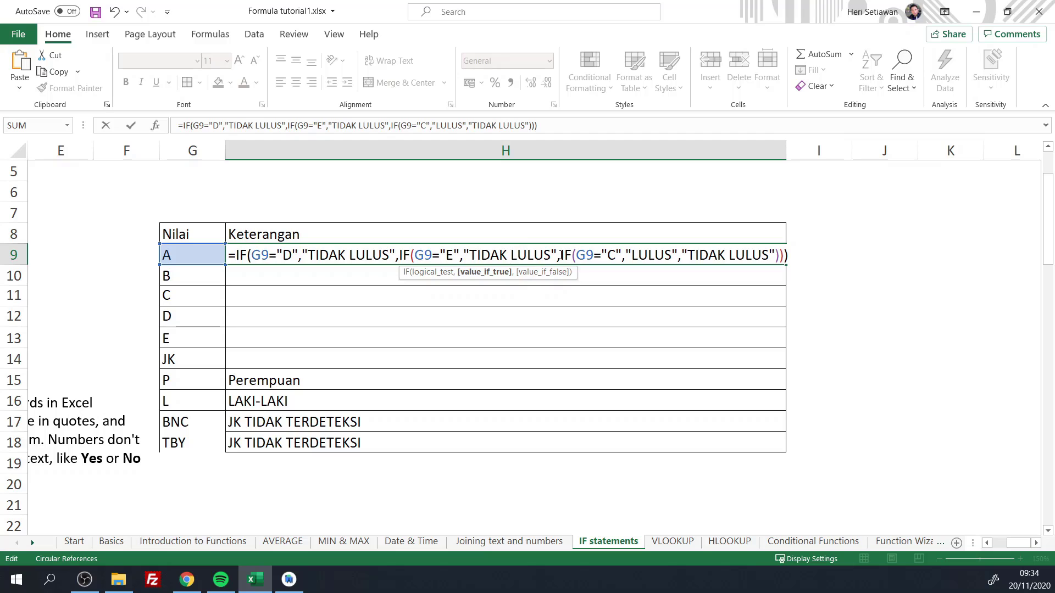
# Remove the third IF testing G9 for "C" from the H9 formula, along with its surplus closing parenthesis.
pyautogui.moveTo(560, 255); pyautogui.dragTo(683, 250)
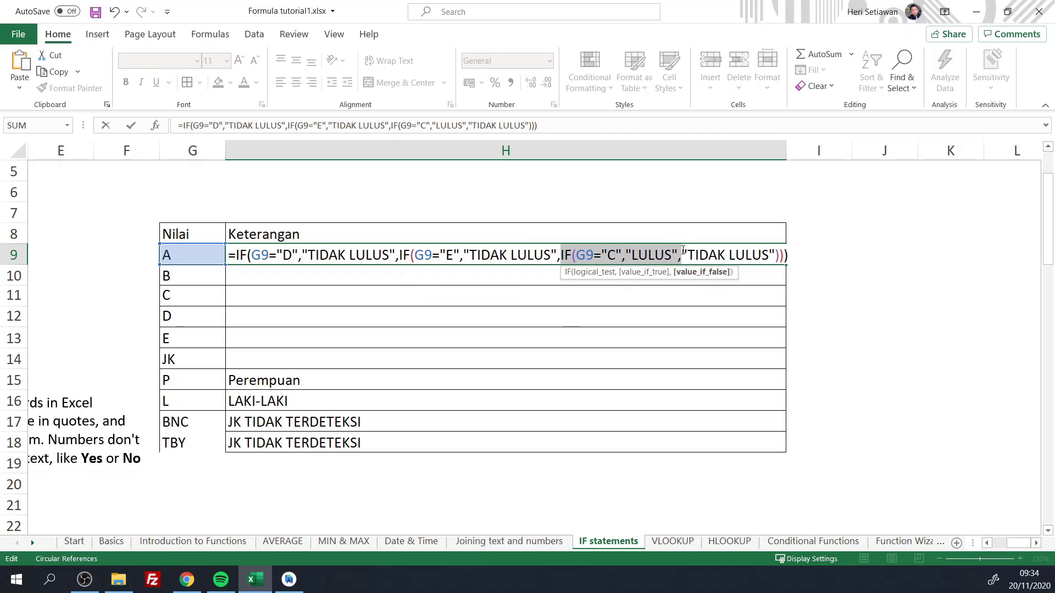
pyautogui.press('BackSpace')
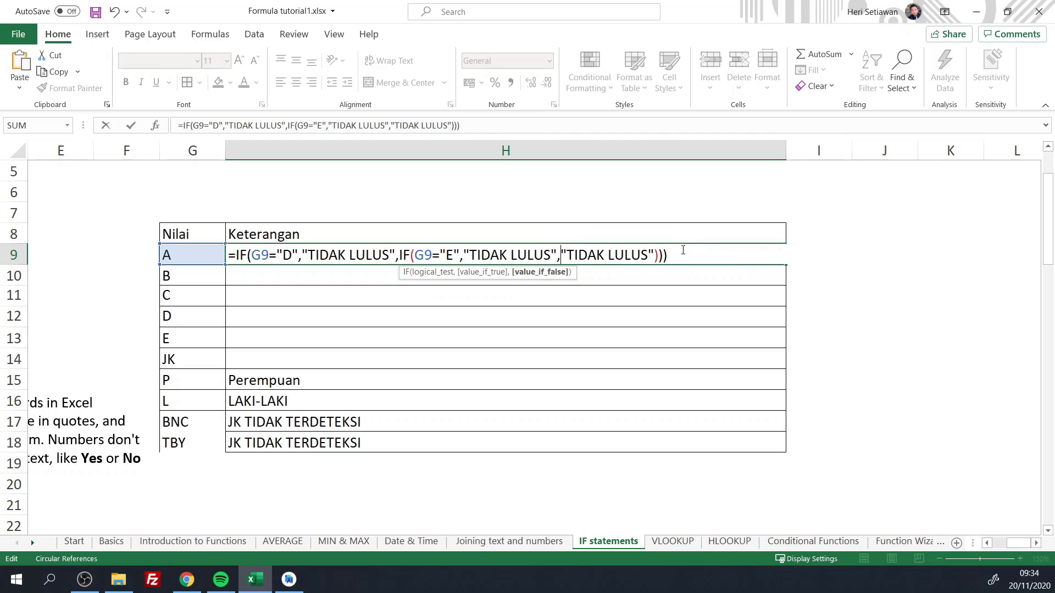
pyautogui.click(682, 251)
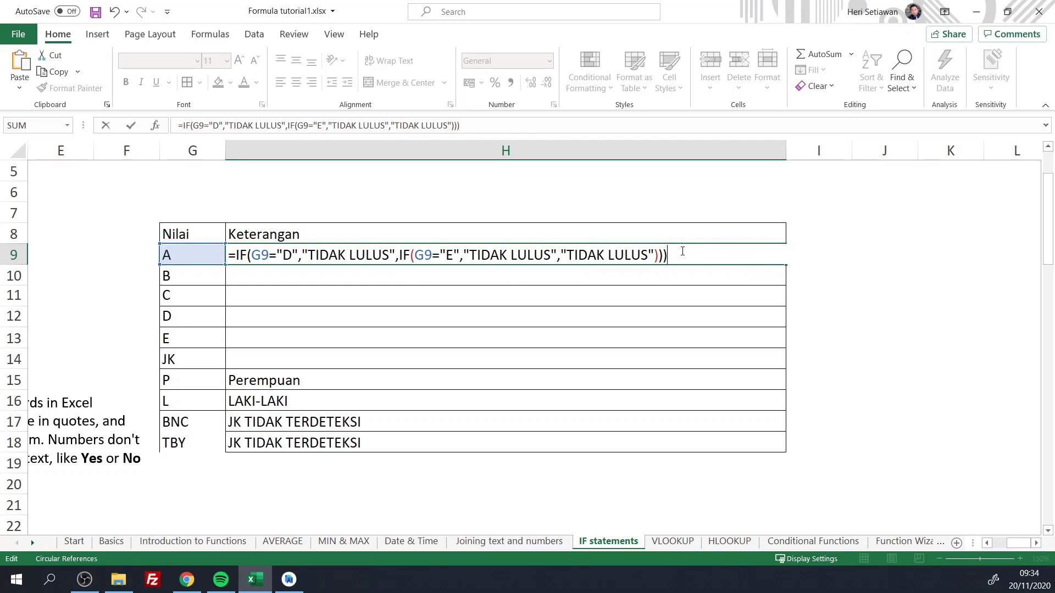
pyautogui.press('BackSpace')
# Change the fallback result in the H9 formula to "LULUS" and enter the formula.
pyautogui.moveTo(607, 263); pyautogui.dragTo(569, 266)
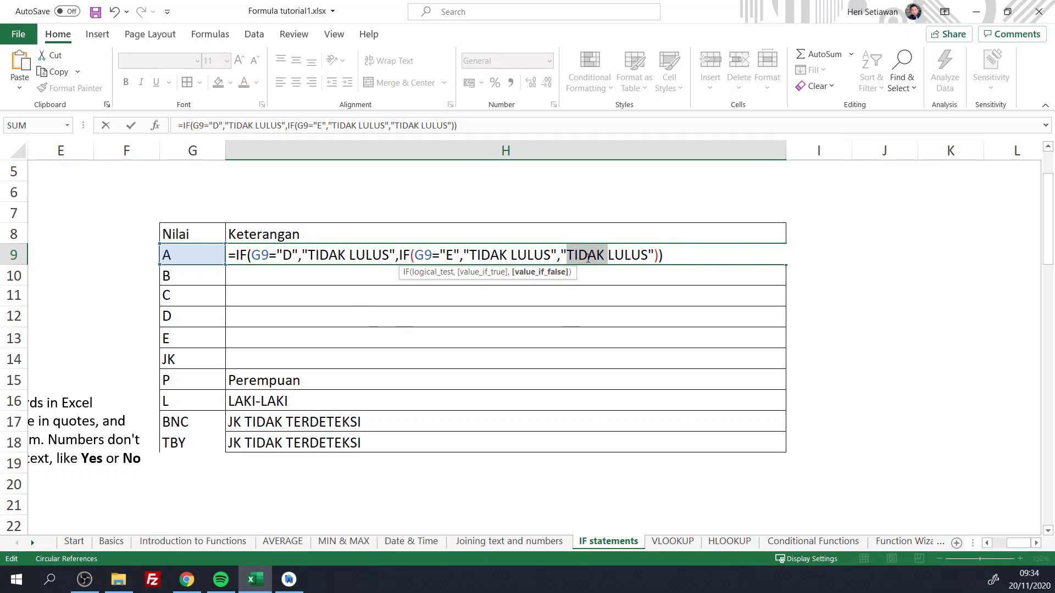
pyautogui.press('BackSpace')
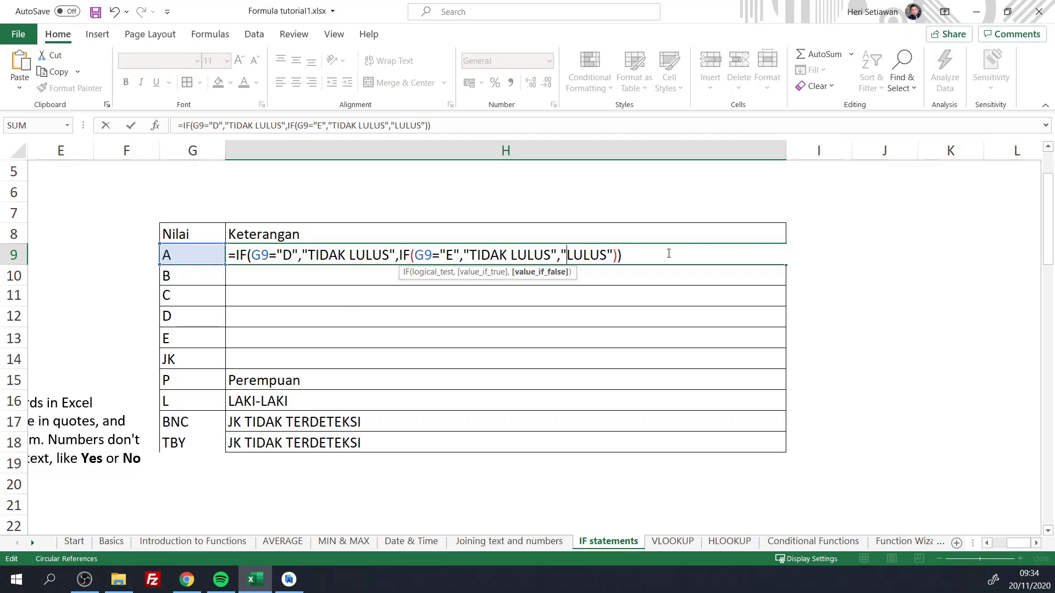
pyautogui.click(668, 254)
pyautogui.press('Return')
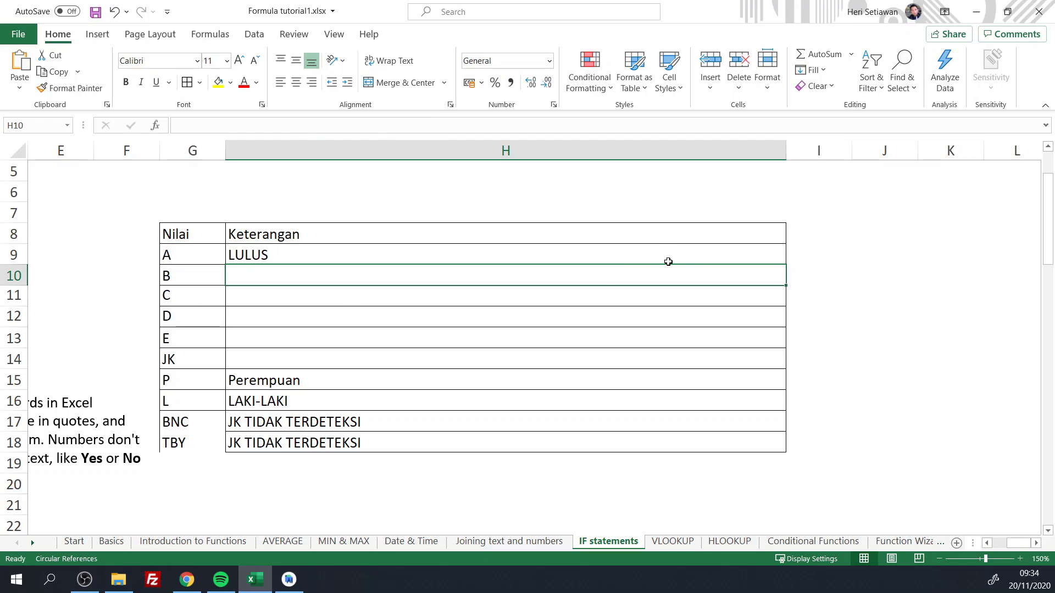
# Fill the H9 formula down through H13 and select H13.
pyautogui.click(605, 251)
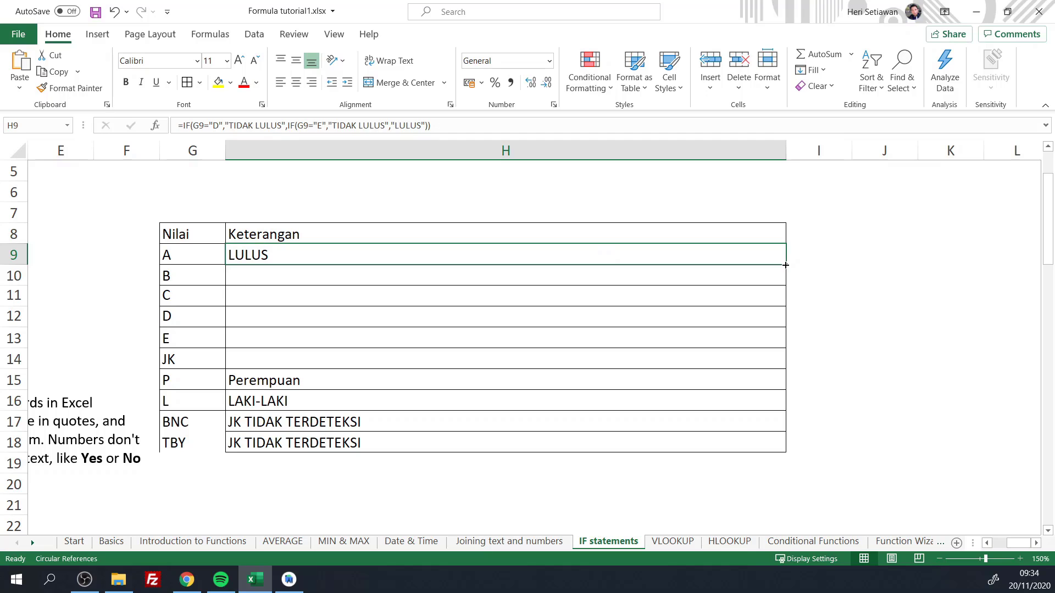
pyautogui.moveTo(786, 265); pyautogui.dragTo(768, 345)
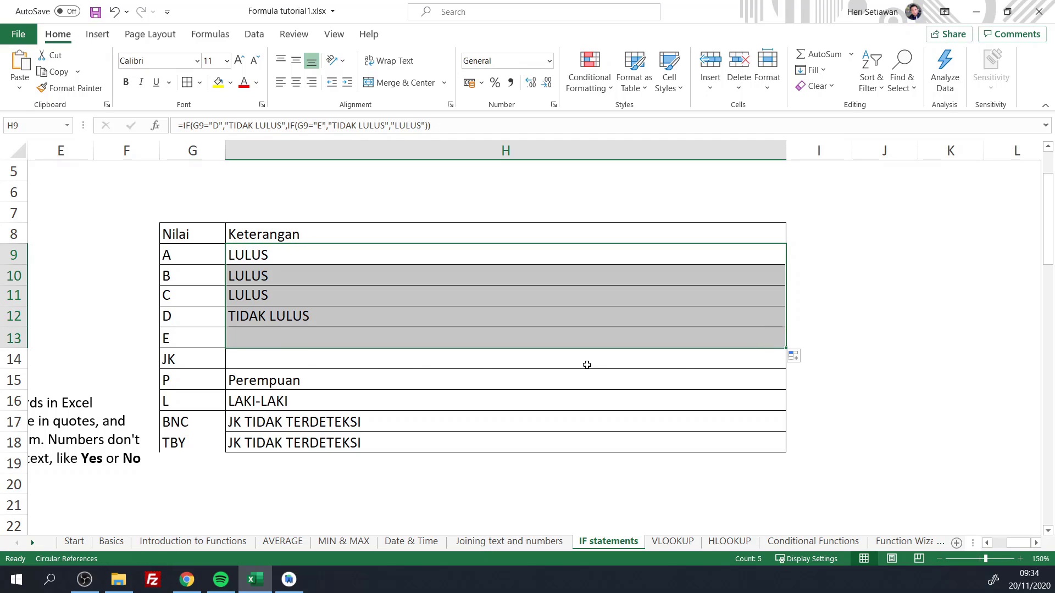
pyautogui.click(305, 339)
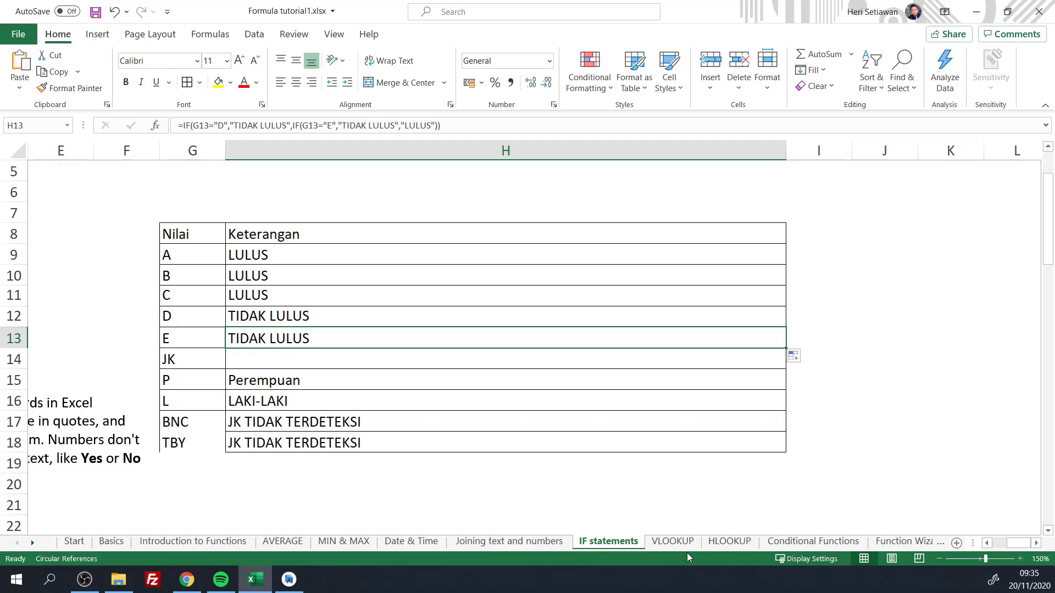
# Open the VLOOKUP sheet and review the syntax explanation and the worked instructions beside the Fruit table.
pyautogui.click(673, 542)
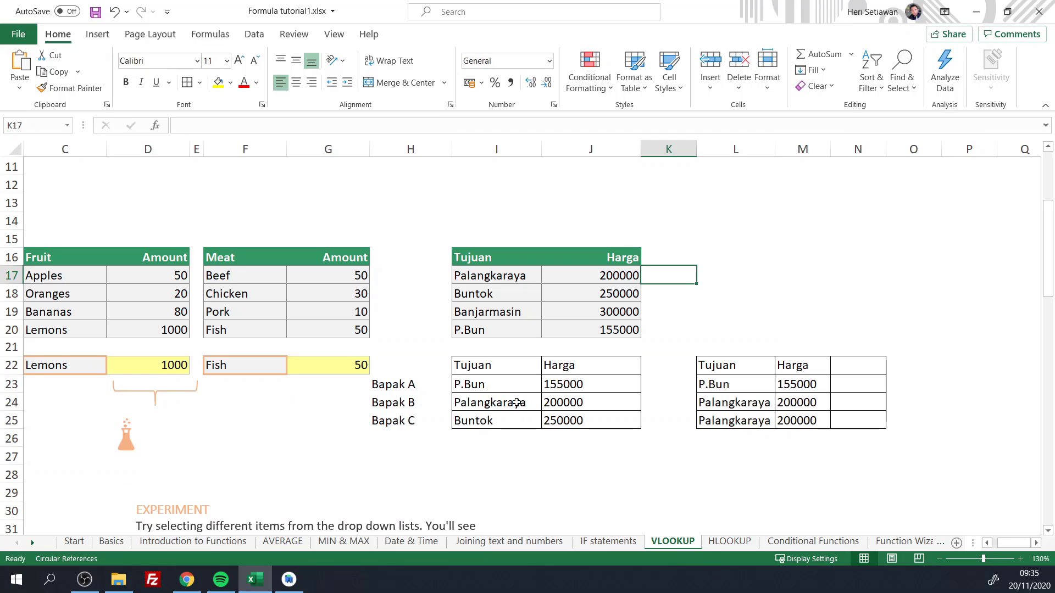
pyautogui.moveTo(1004, 545); pyautogui.dragTo(996, 546)
pyautogui.scroll(2, 332, 360)
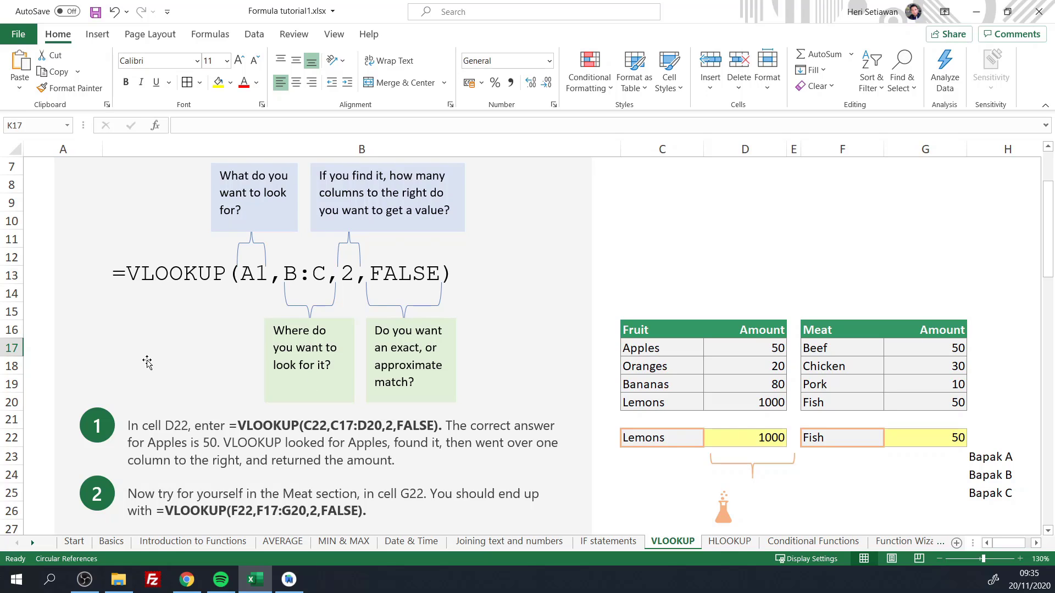
pyautogui.scroll(2, 177, 353)
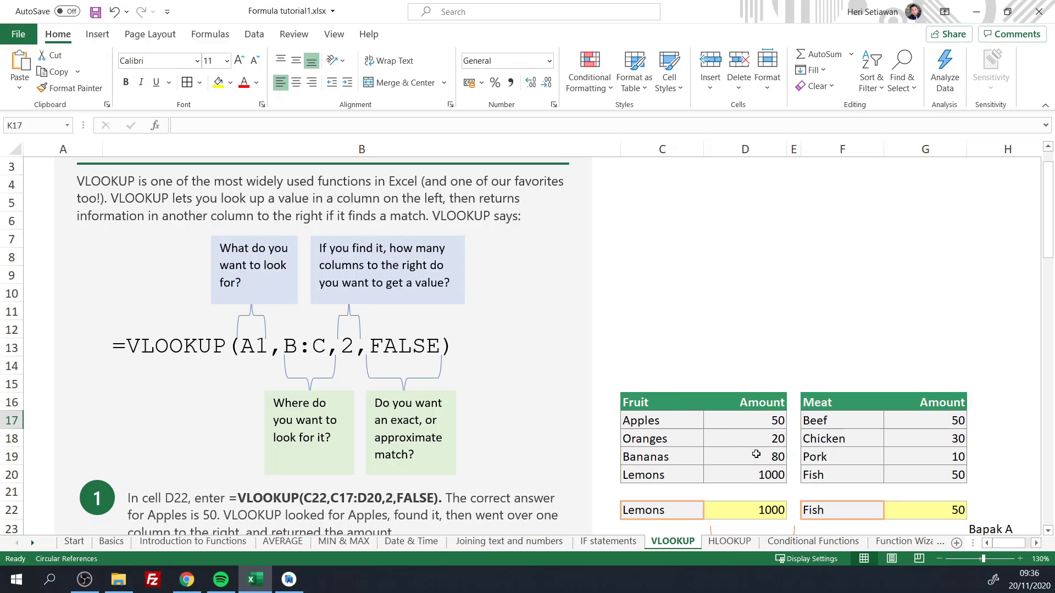
pyautogui.scroll(-2, 731, 459)
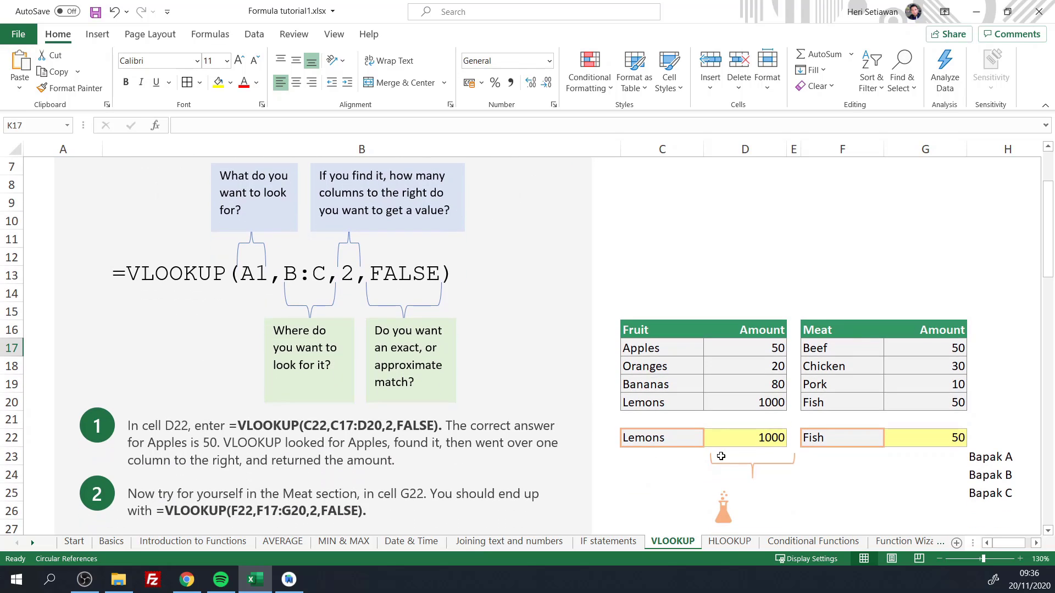
# Examine the lookup item in C22, the Fruit and Amount columns in rows 16 to 20, and the formula in D22.
pyautogui.click(678, 443)
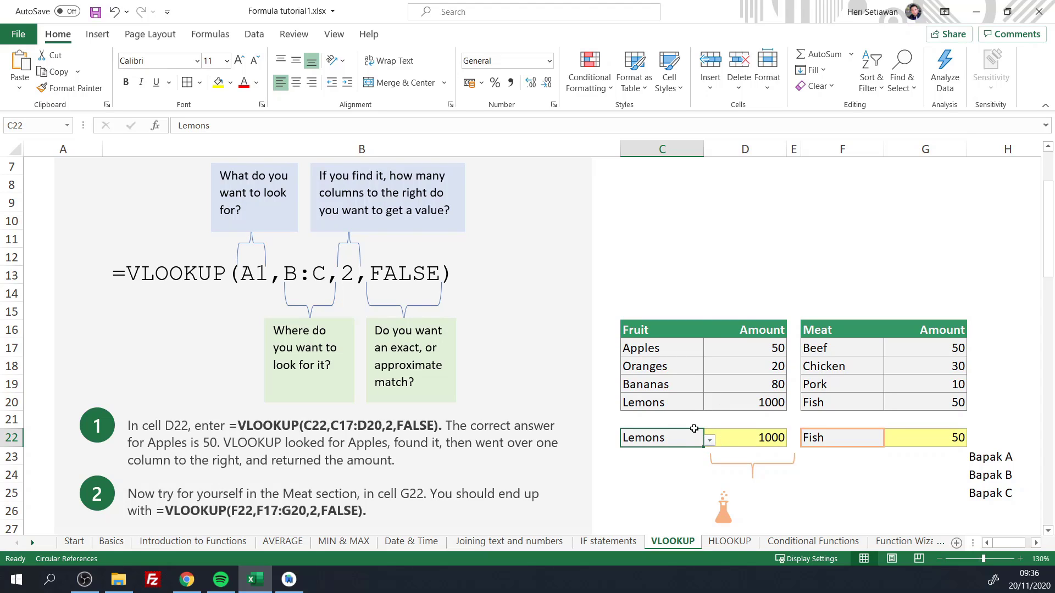
pyautogui.moveTo(643, 332); pyautogui.dragTo(642, 404)
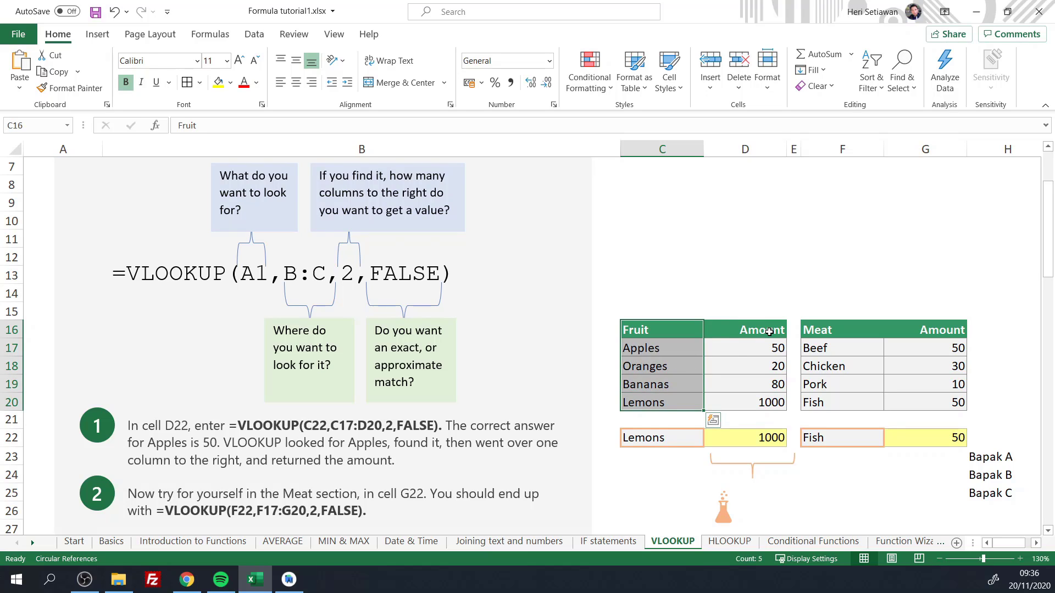
pyautogui.moveTo(768, 332); pyautogui.dragTo(757, 404)
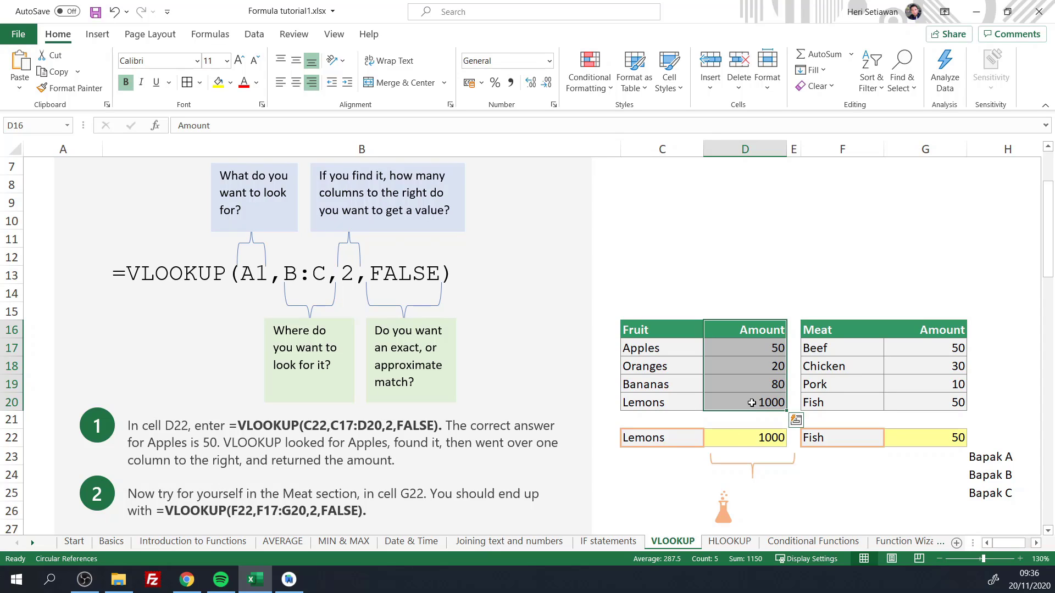
pyautogui.click(769, 440)
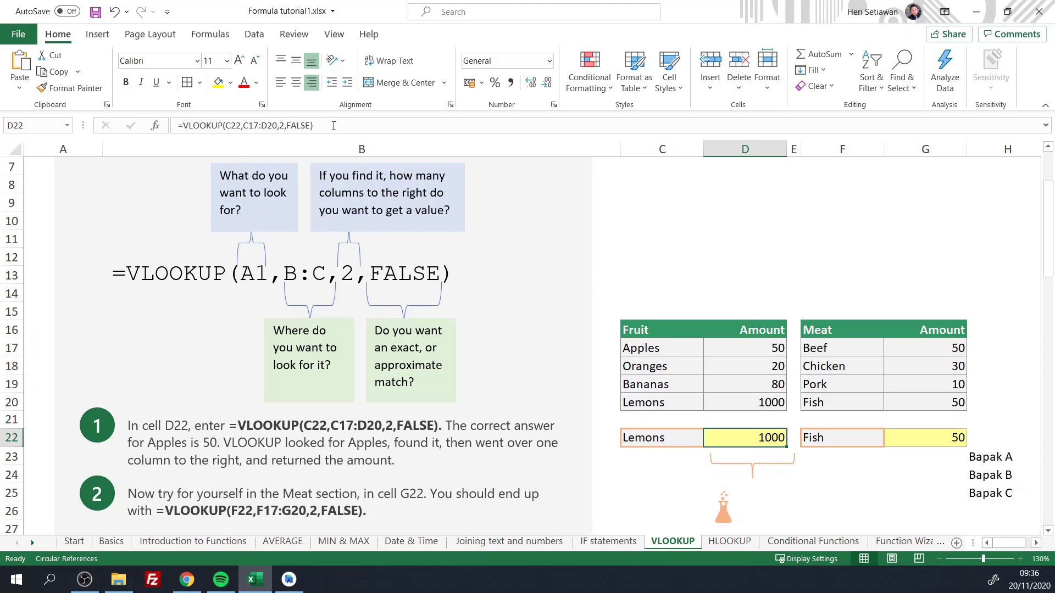
pyautogui.moveTo(334, 125); pyautogui.dragTo(170, 128)
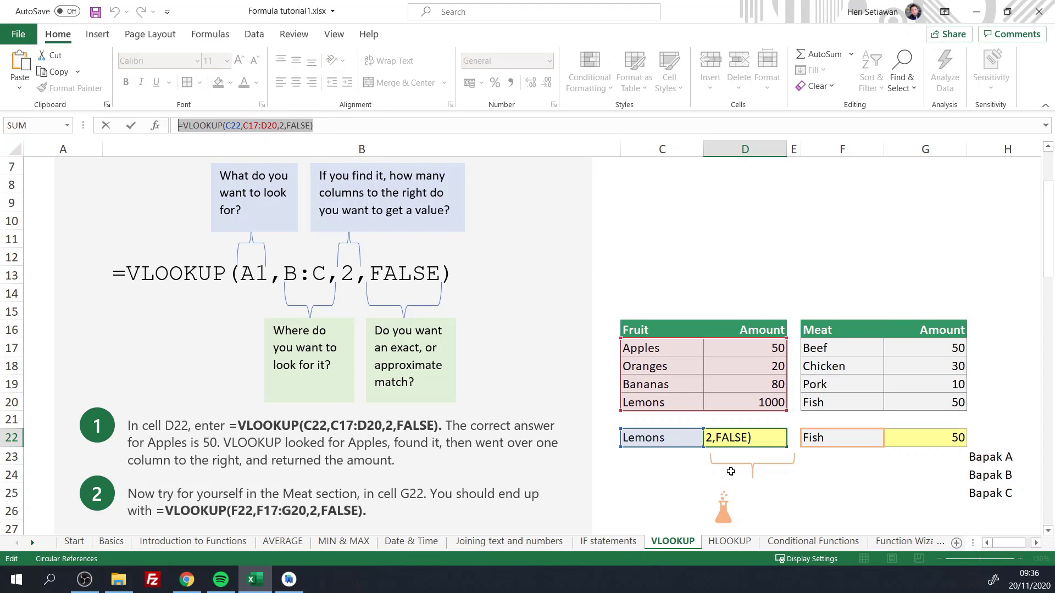
pyautogui.write('=')
pyautogui.click(682, 490)
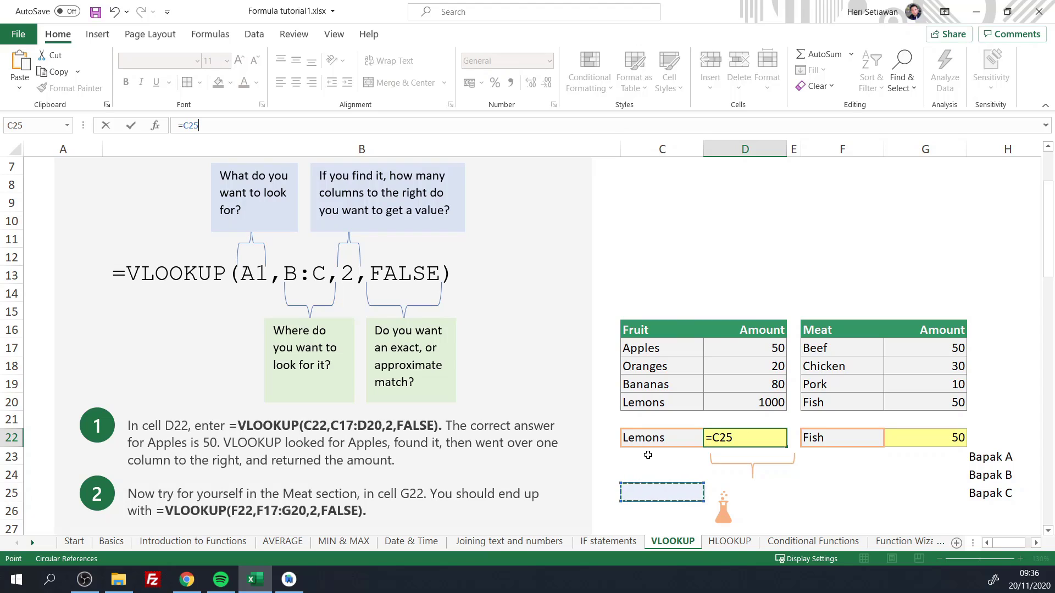
pyautogui.press('Escape')
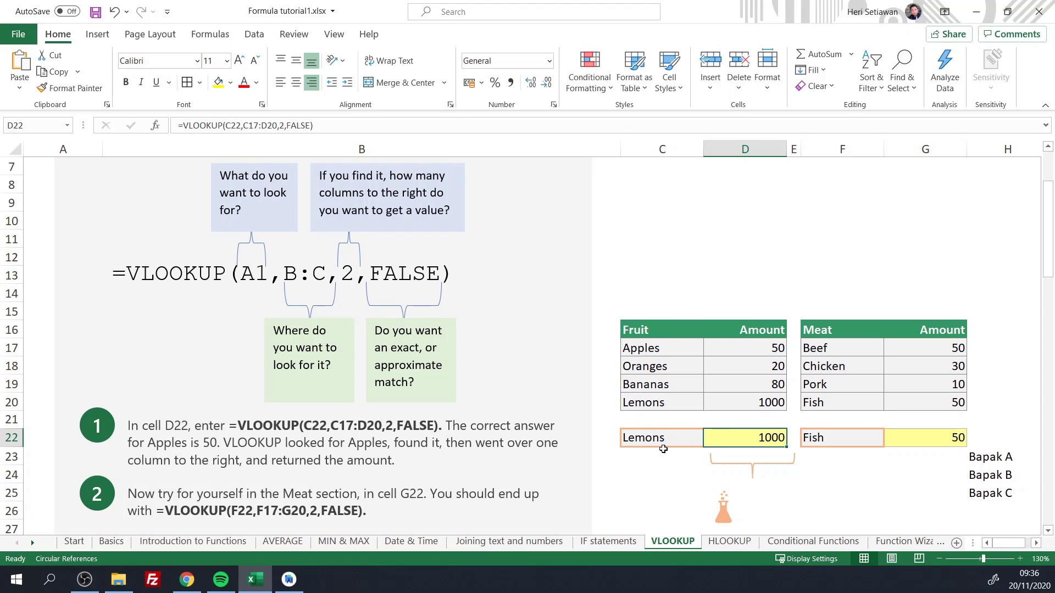
# Set the Lemons amount in D20 to 100.
pyautogui.doubleClick(770, 401)
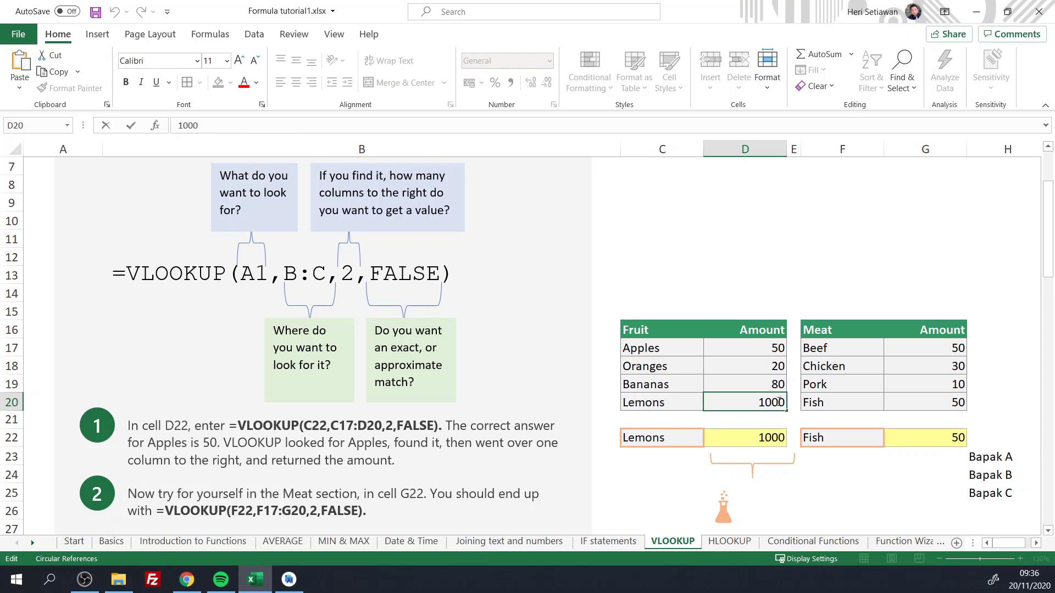
pyautogui.press('BackSpace')
pyautogui.press('Return')
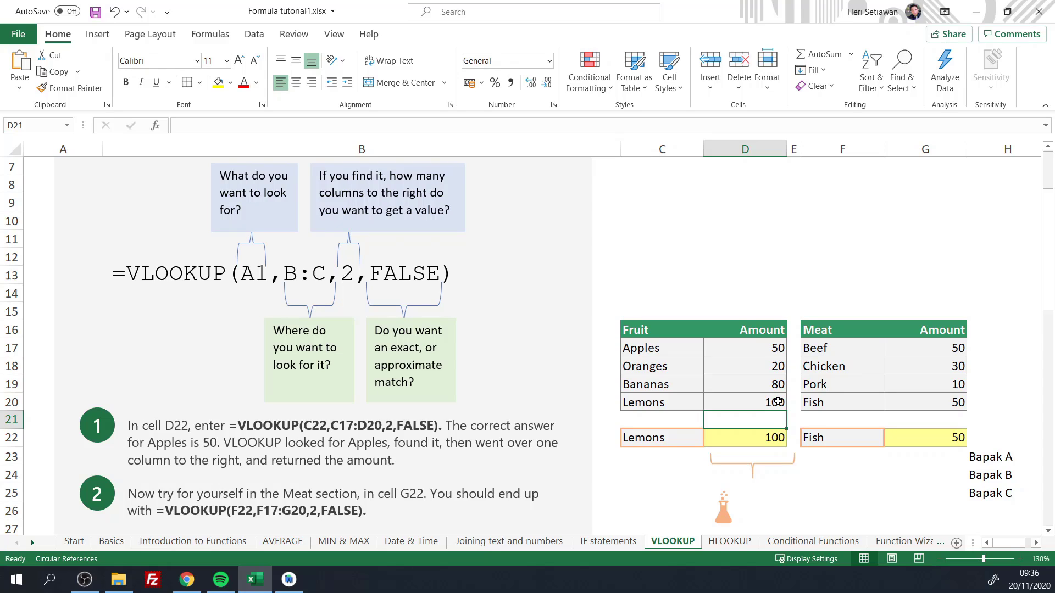
# Clear D22 and begin a new VLOOKUP formula there with C22 as the lookup value.
pyautogui.click(776, 439)
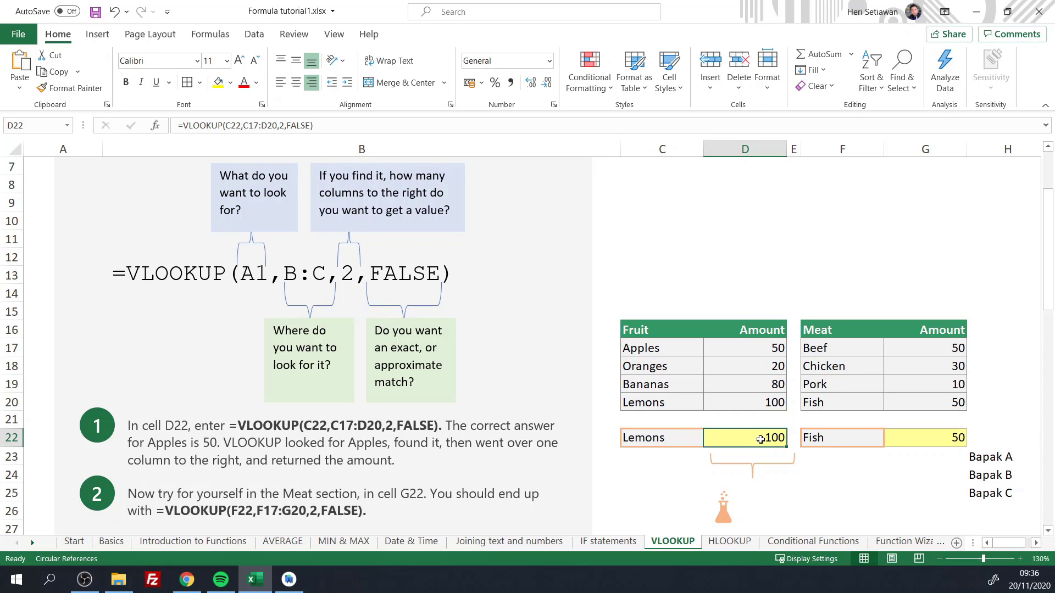
pyautogui.press('Delete')
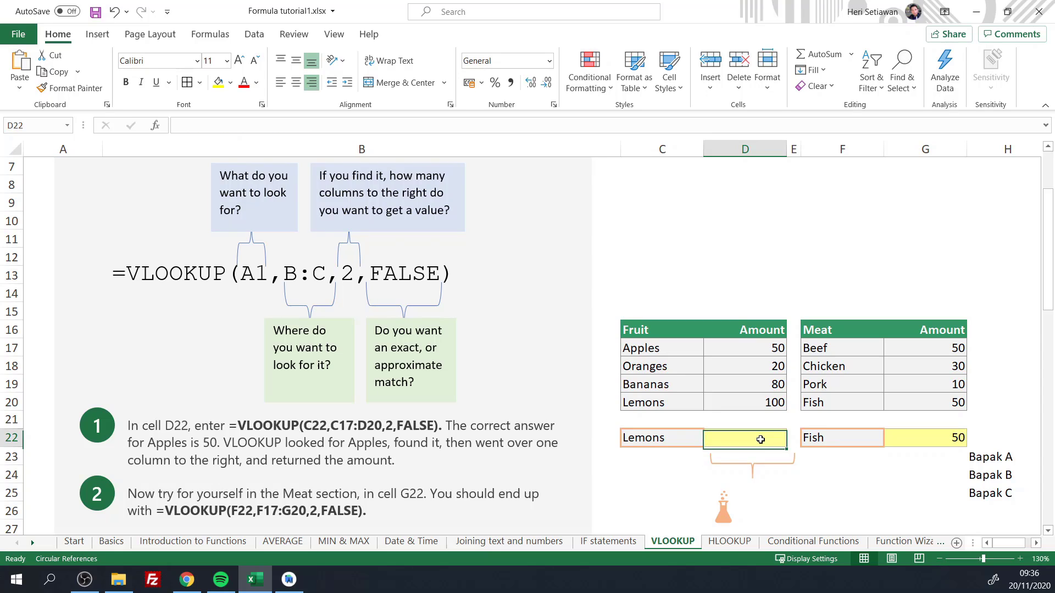
pyautogui.write('=')
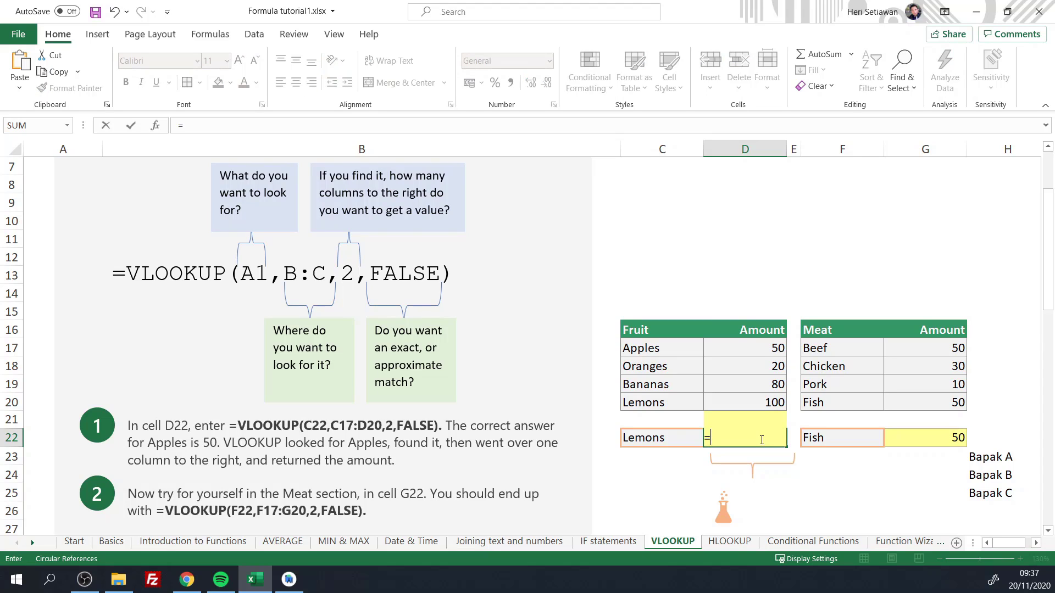
pyautogui.write('VLOOL')
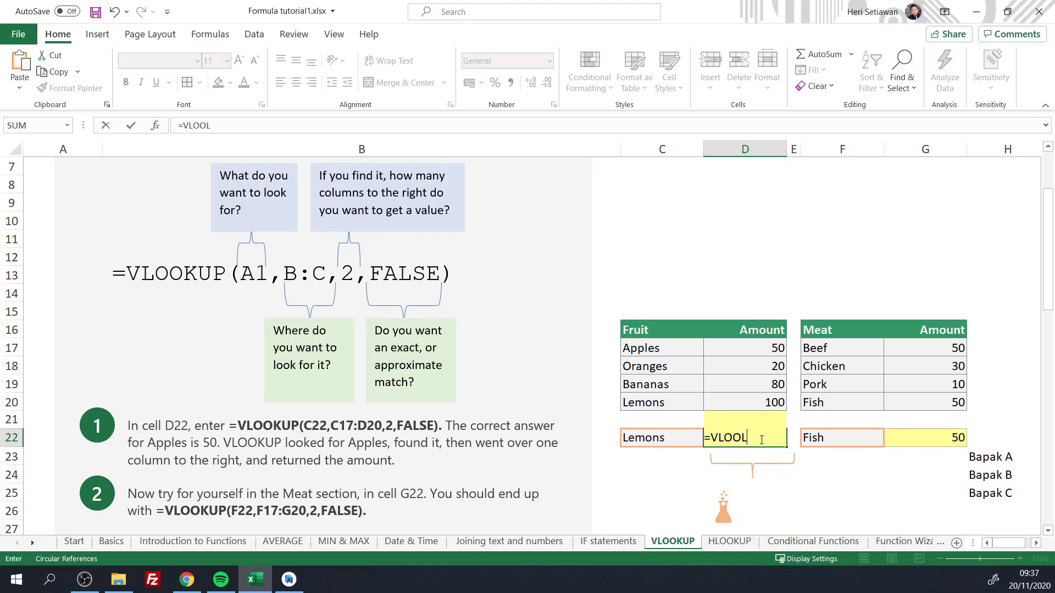
pyautogui.press('BackSpace')
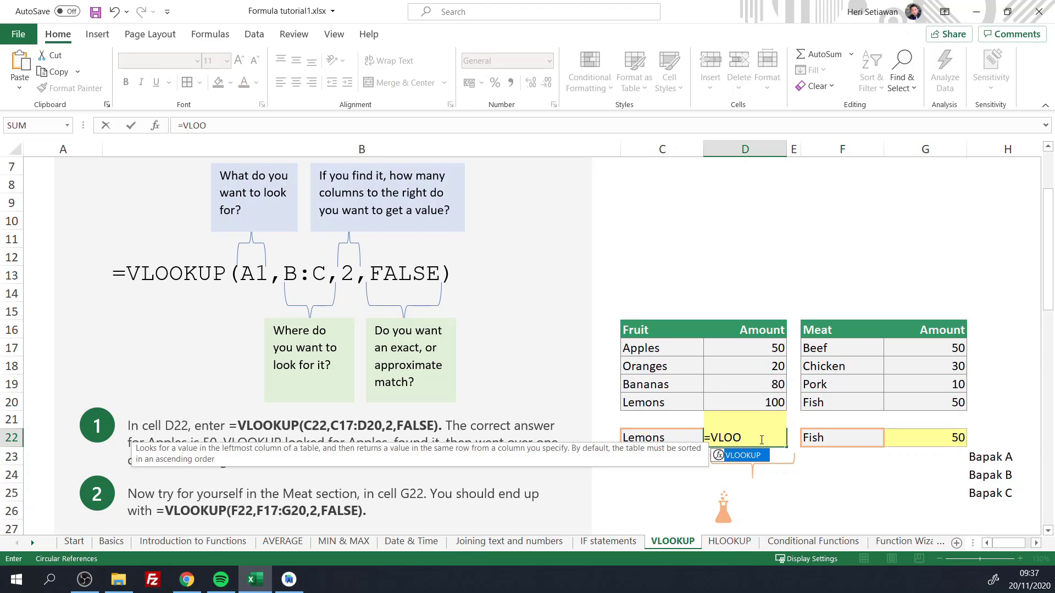
pyautogui.write('KUP(')
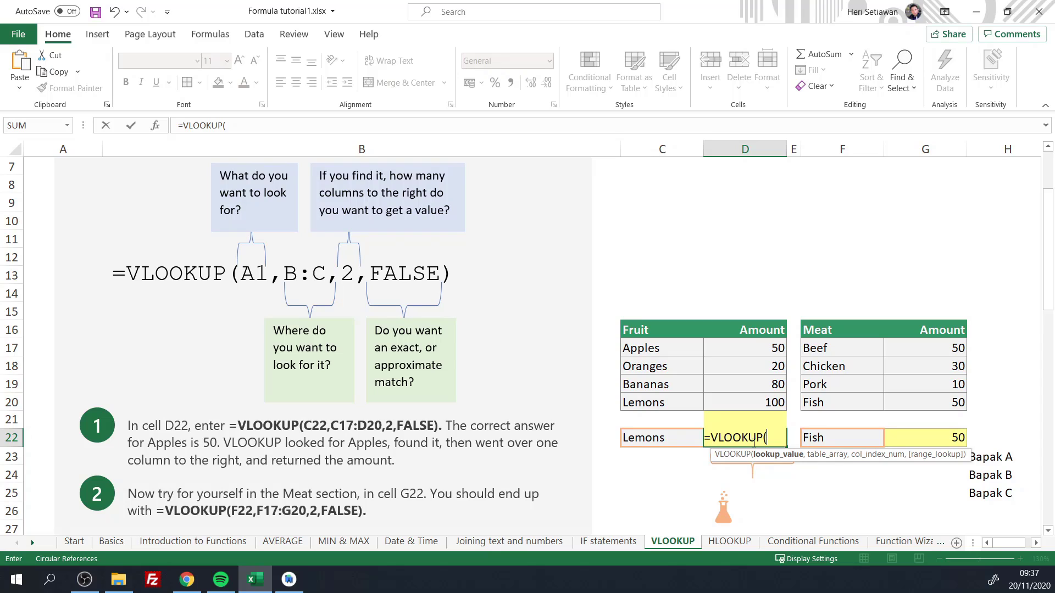
pyautogui.click(650, 438)
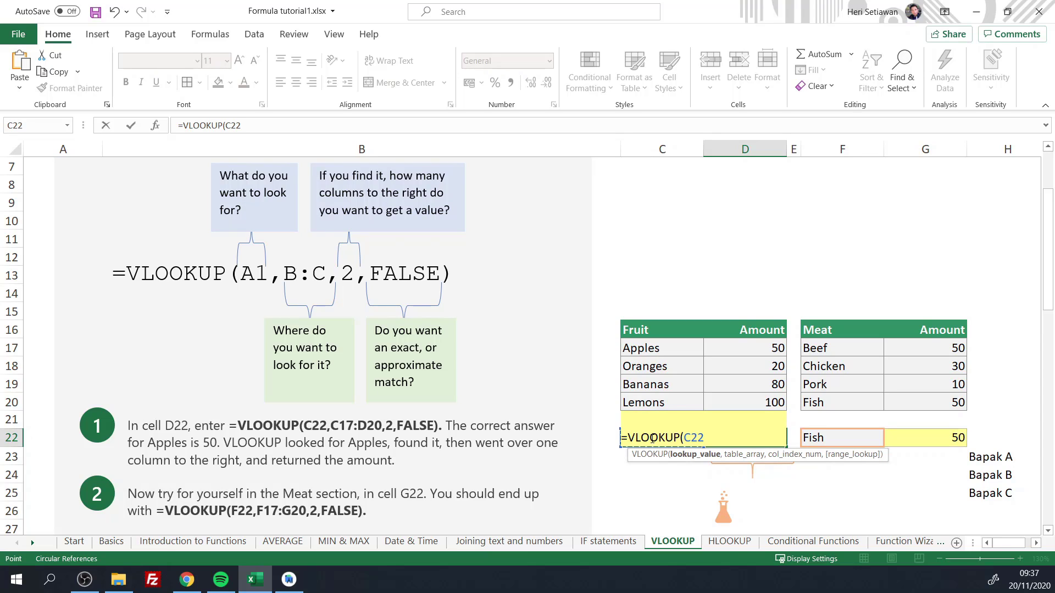
pyautogui.write(',')
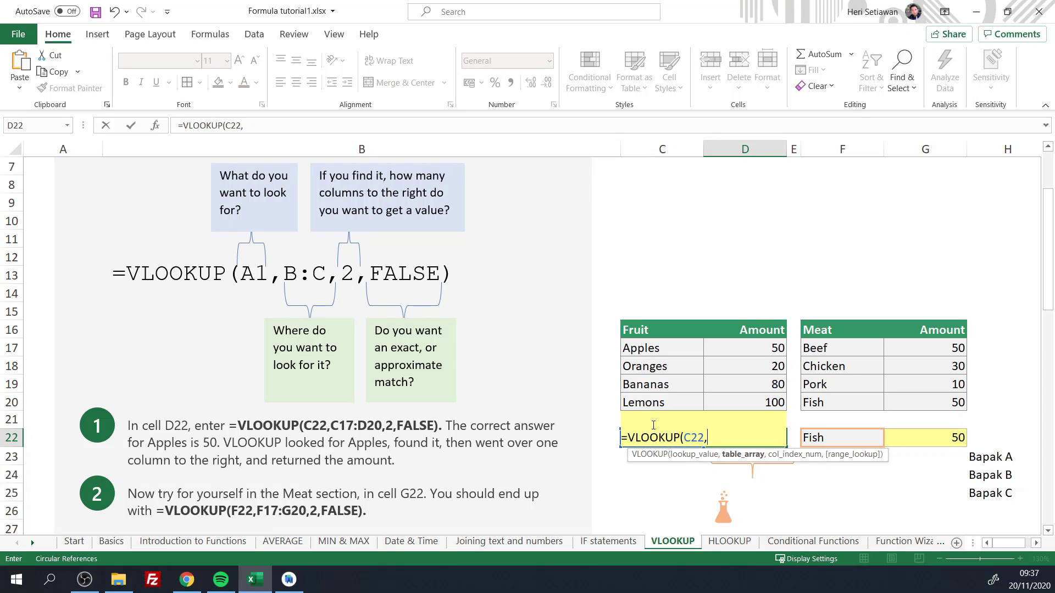
# Complete the D22 VLOOKUP with table range C17:D20, column index 2 and FALSE for exact match, and enter it.
pyautogui.moveTo(632, 348); pyautogui.dragTo(741, 402)
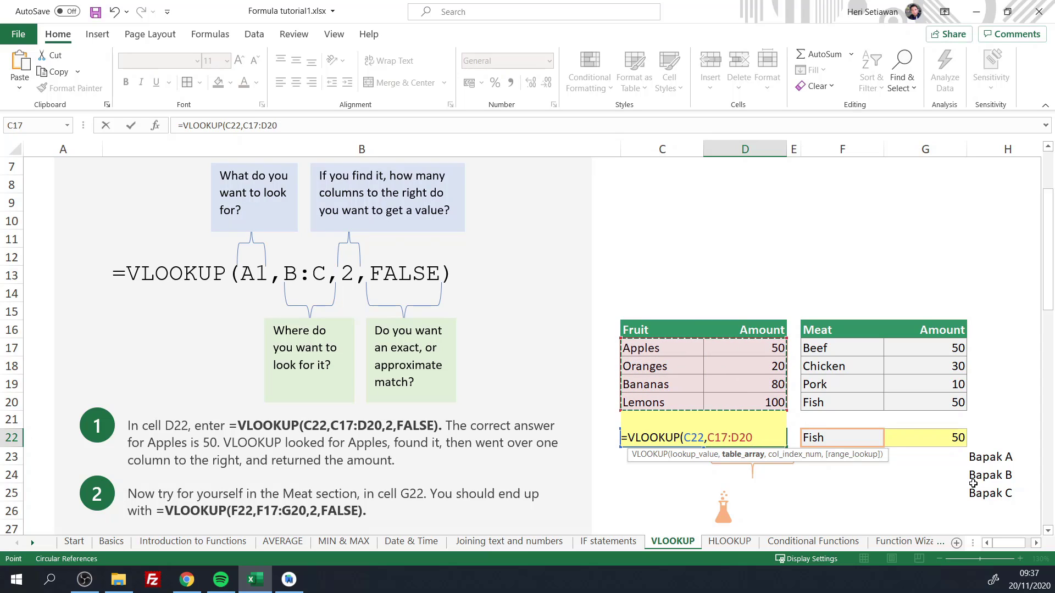
pyautogui.write(',2')
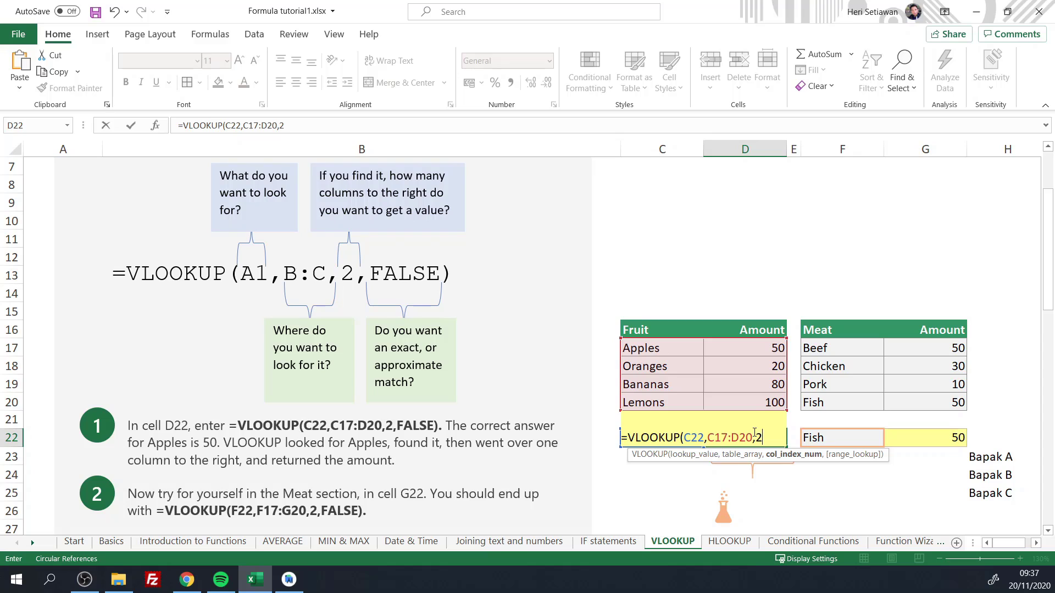
pyautogui.write(',FALS')
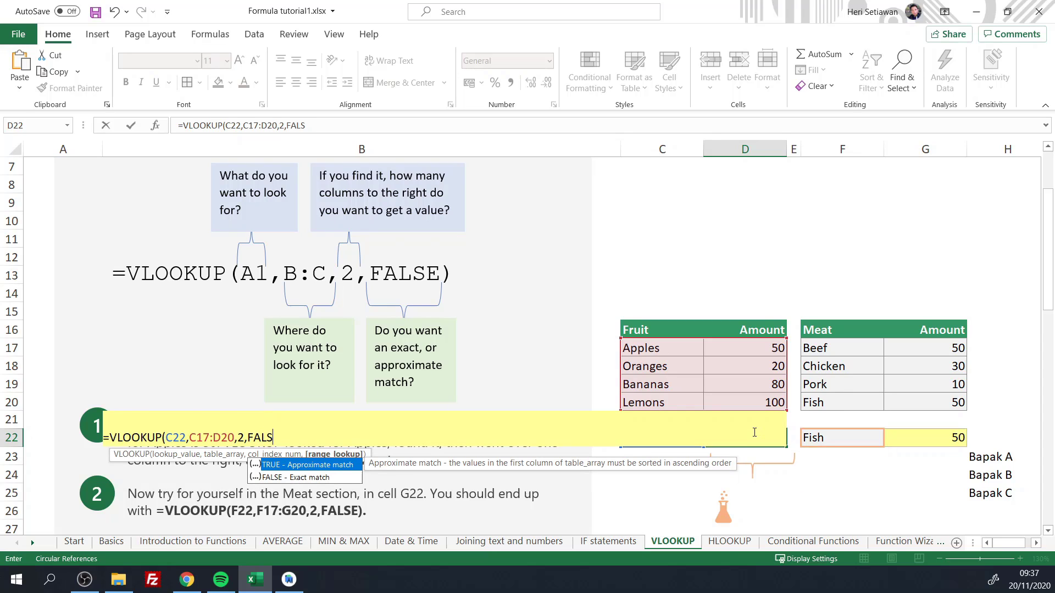
pyautogui.write('E)')
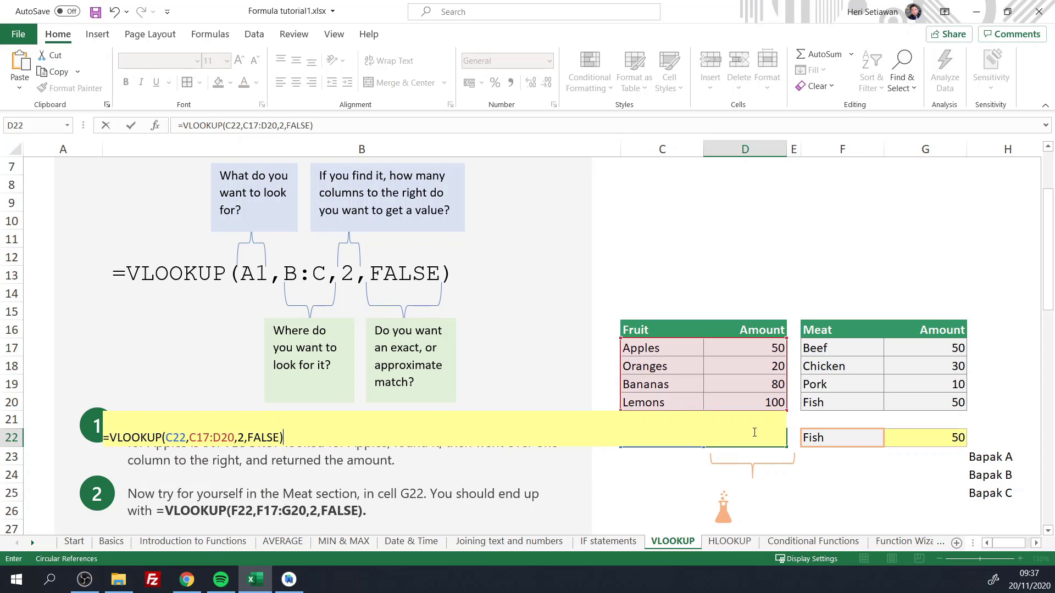
pyautogui.press('Return')
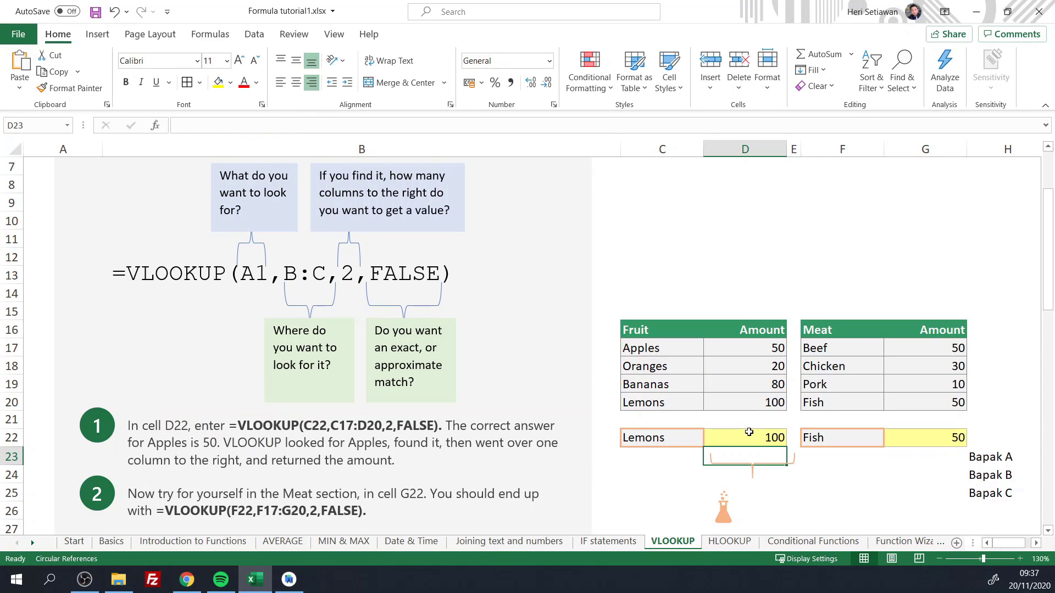
# Choose Apples as the lookup item in C22.
pyautogui.click(697, 438)
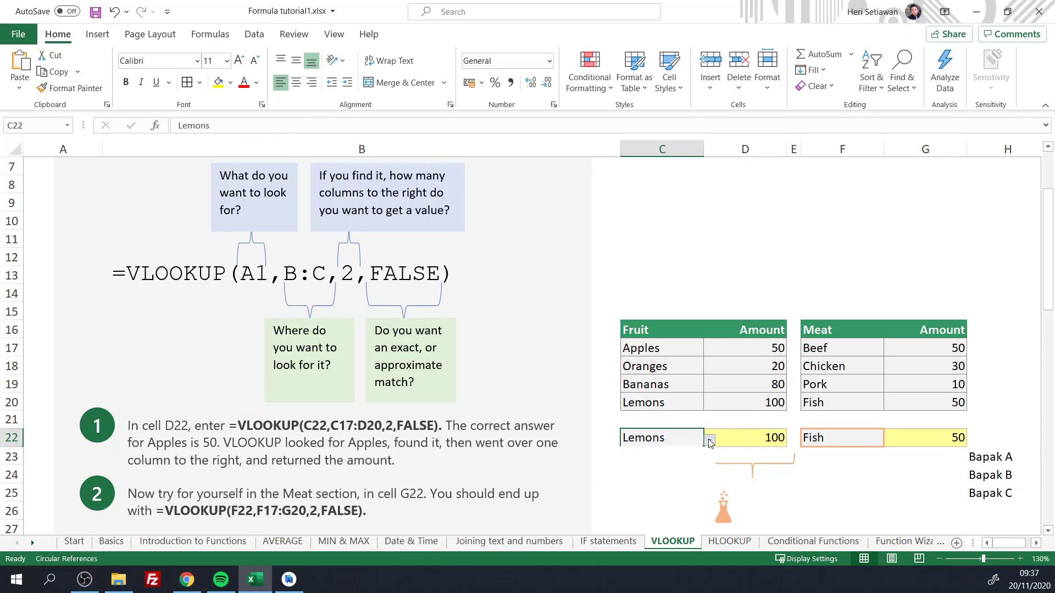
pyautogui.click(709, 440)
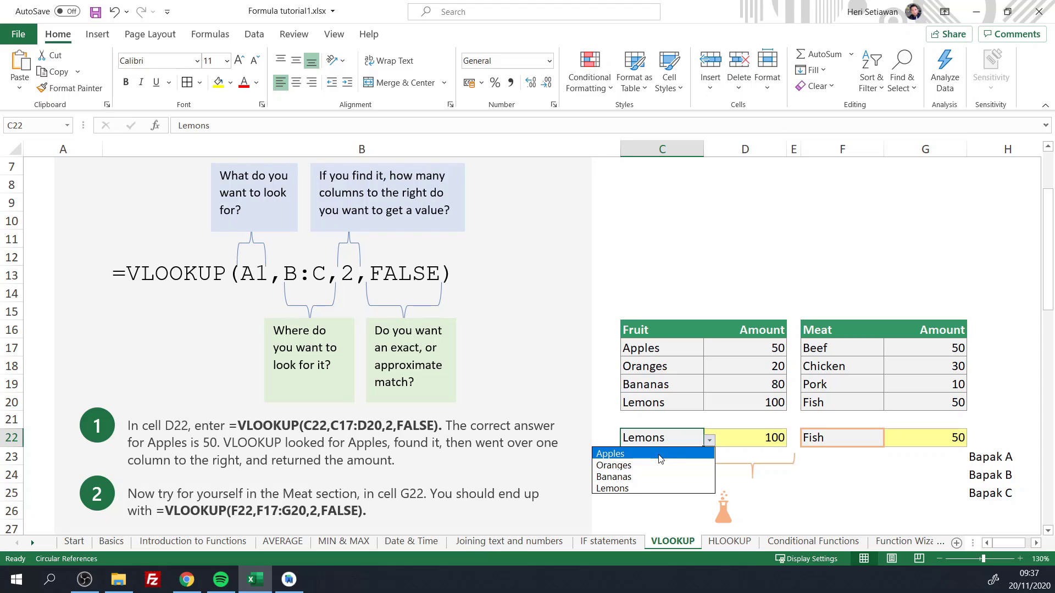
pyautogui.click(659, 456)
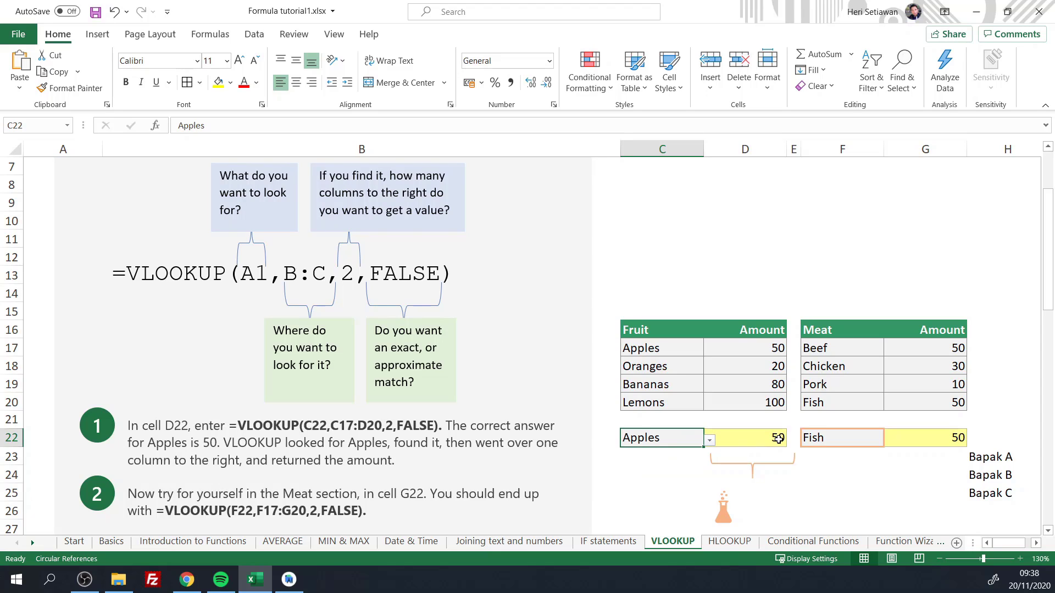
# Examine the Meat lookup formula in G22 and the Tujuan and Harga price table in I16:J20.
pyautogui.click(926, 441)
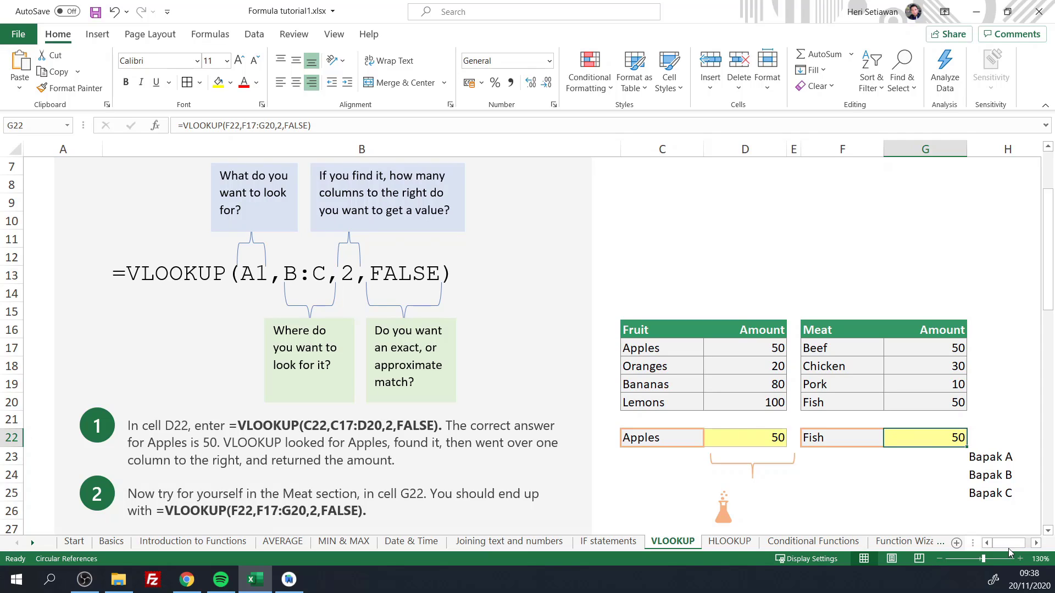
pyautogui.click(1034, 543)
pyautogui.click(1035, 544)
pyautogui.click(1035, 543)
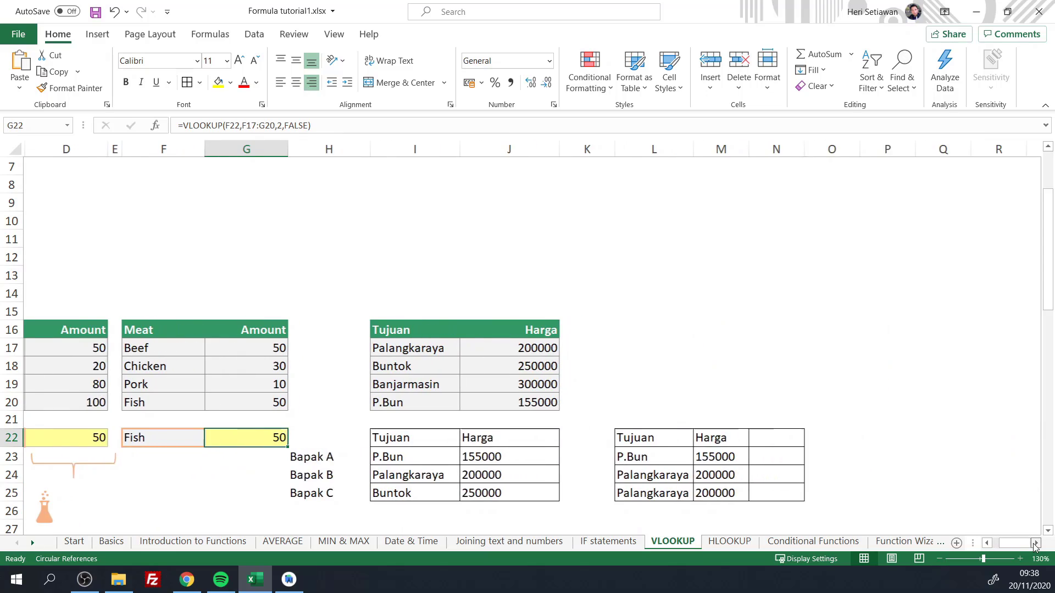
pyautogui.click(1035, 543)
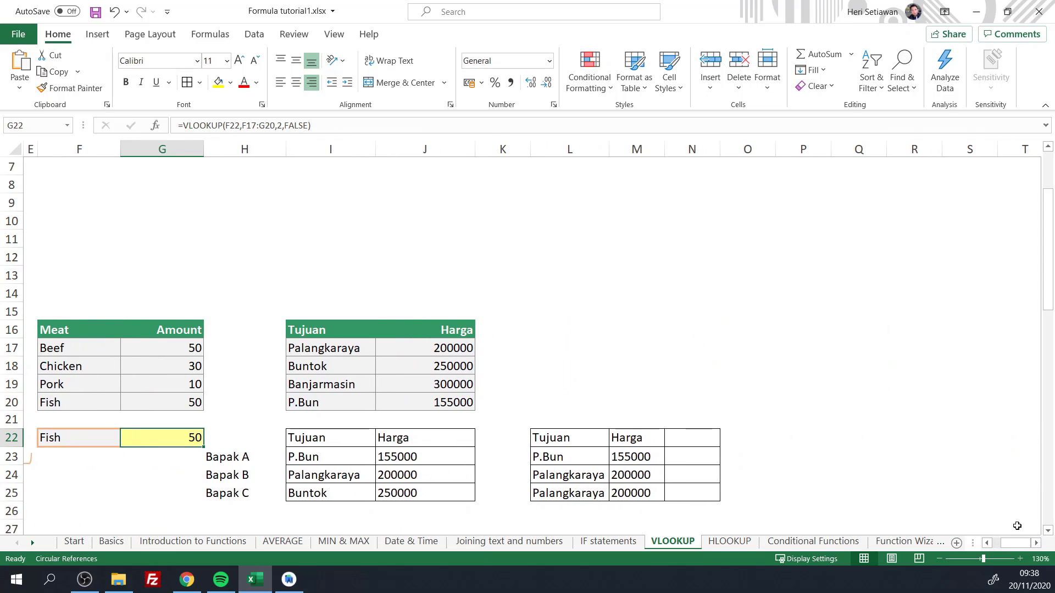
pyautogui.scroll(-2, 275, 332)
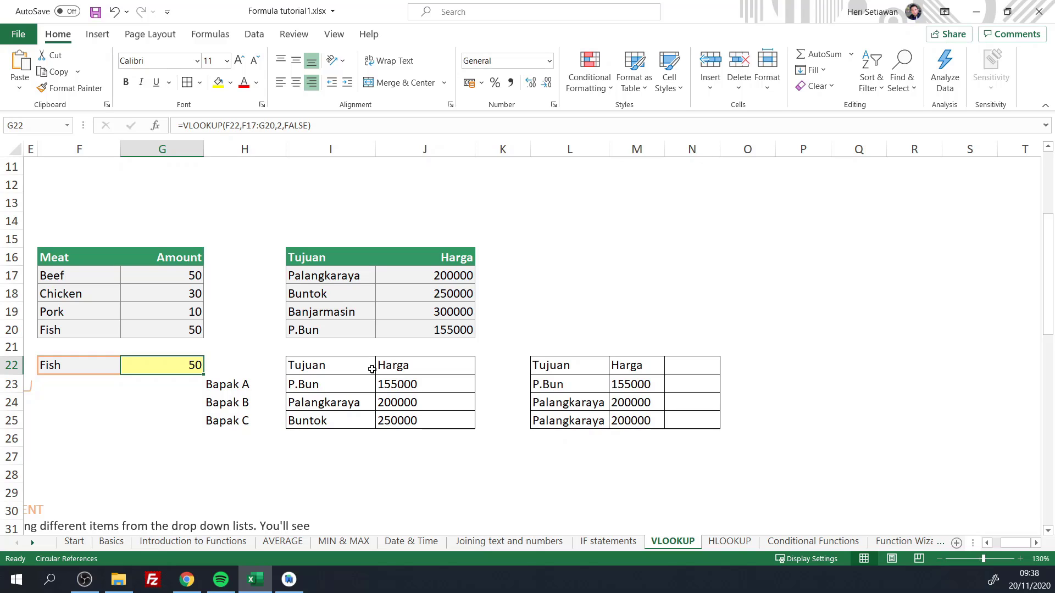
pyautogui.click(316, 256)
pyautogui.moveTo(316, 256); pyautogui.dragTo(348, 277)
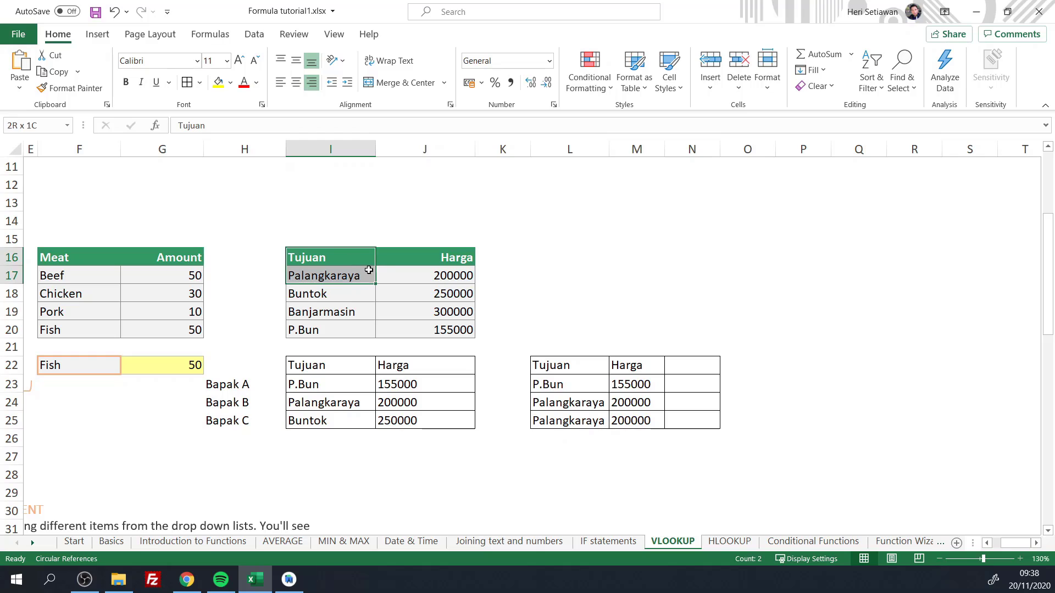
pyautogui.click(349, 277)
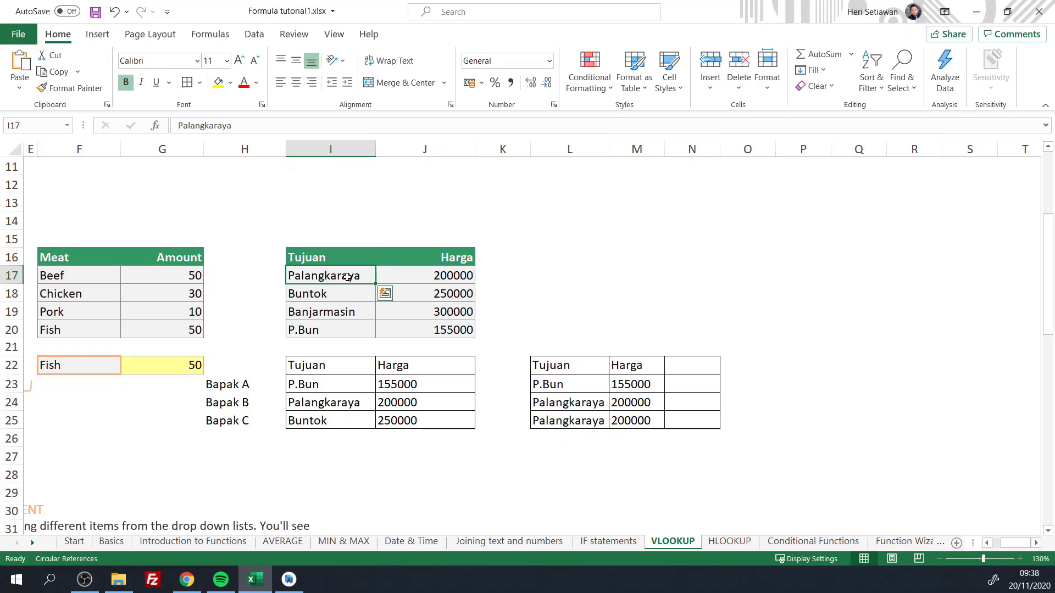
pyautogui.click(466, 276)
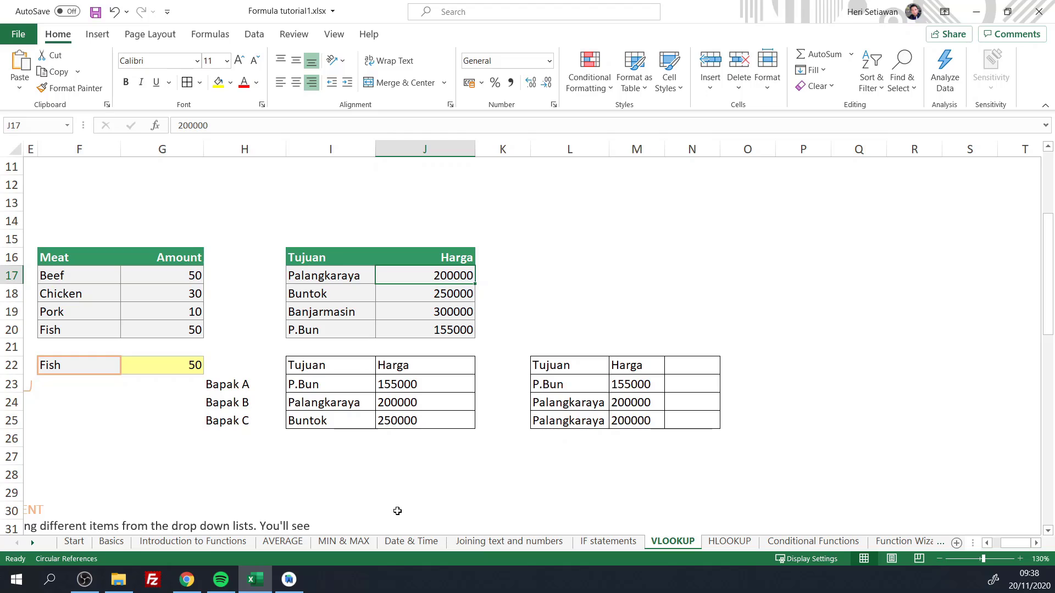
# Add the header Nama Pemesan in H22, border H22:H25 as part of the order table, and review its customer and Tujuan entries.
pyautogui.moveTo(219, 365); pyautogui.dragTo(441, 421)
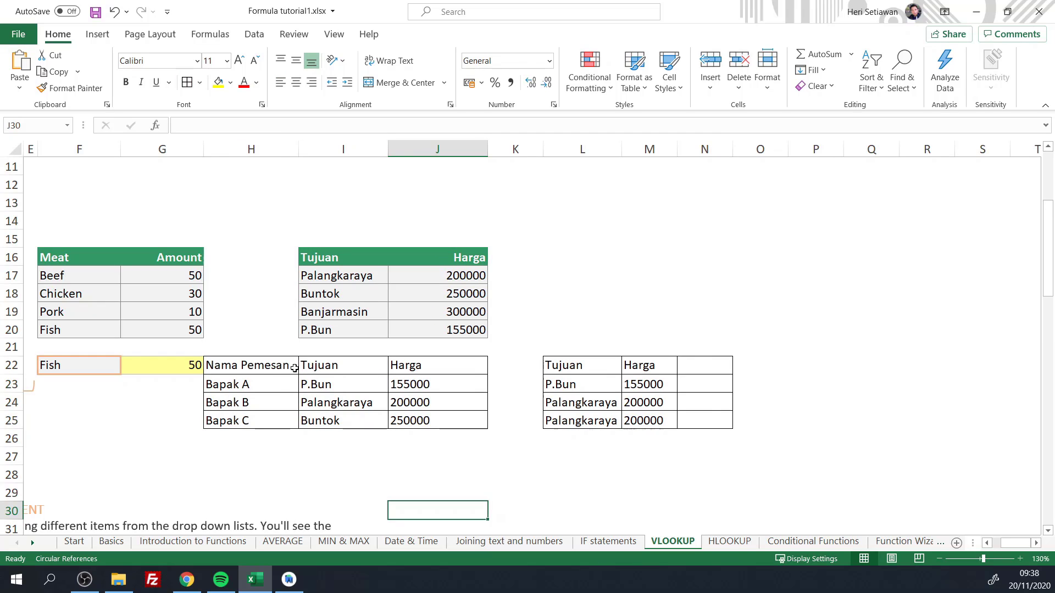
pyautogui.click(234, 387)
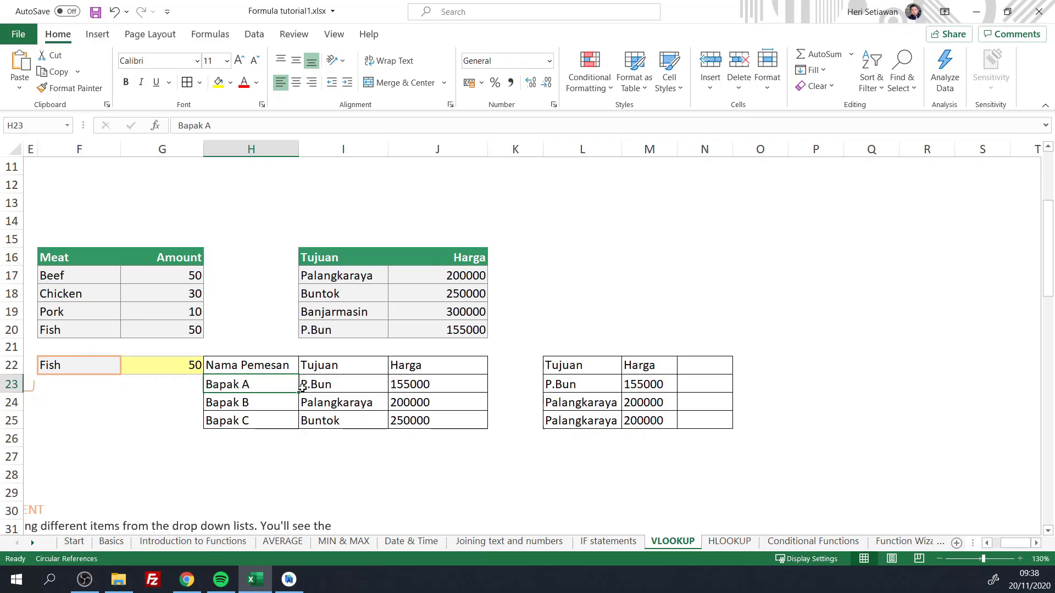
pyautogui.click(346, 387)
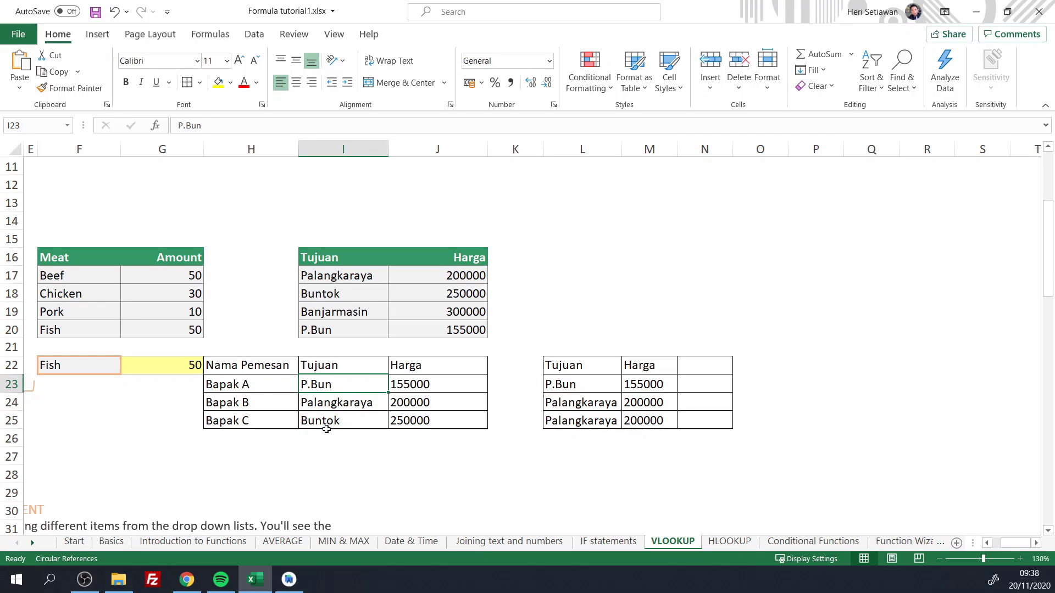
pyautogui.click(324, 401)
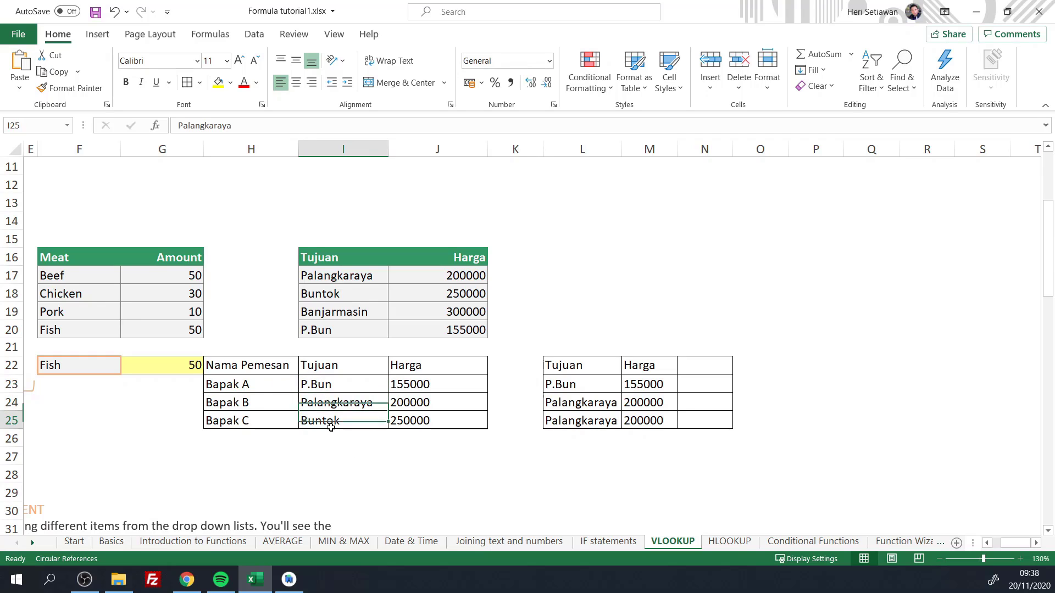
pyautogui.click(331, 425)
pyautogui.click(333, 381)
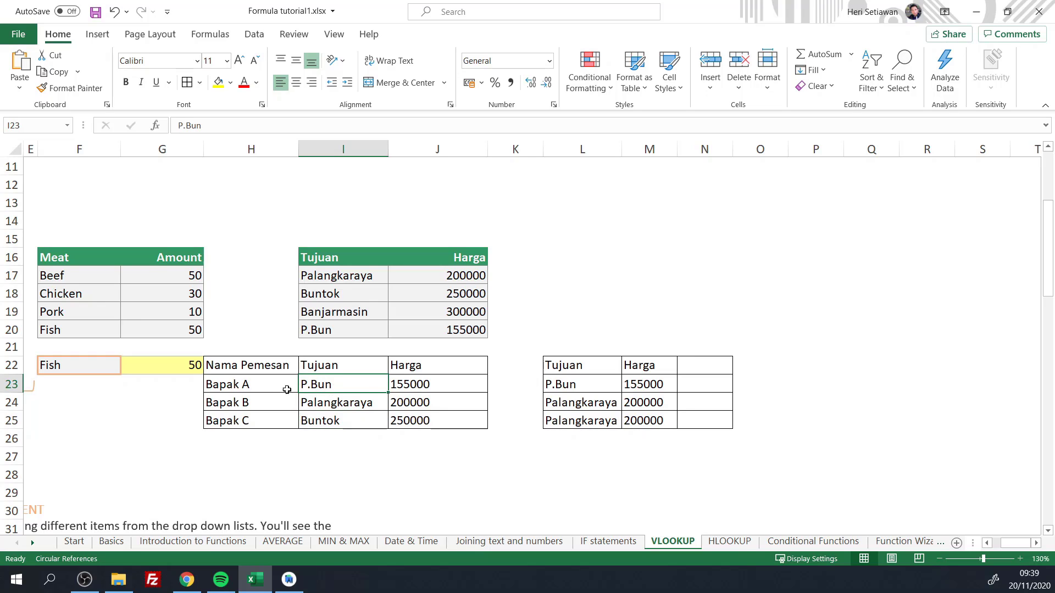
# Clear the existing Harga formulas in J23:J25 of the order table.
pyautogui.click(414, 385)
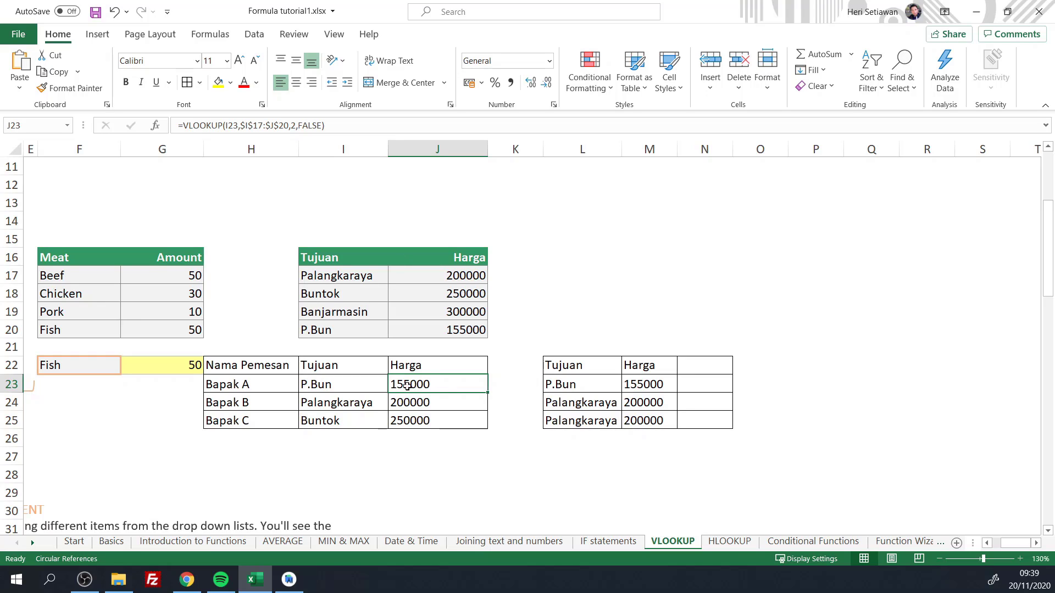
pyautogui.moveTo(403, 381); pyautogui.dragTo(426, 417)
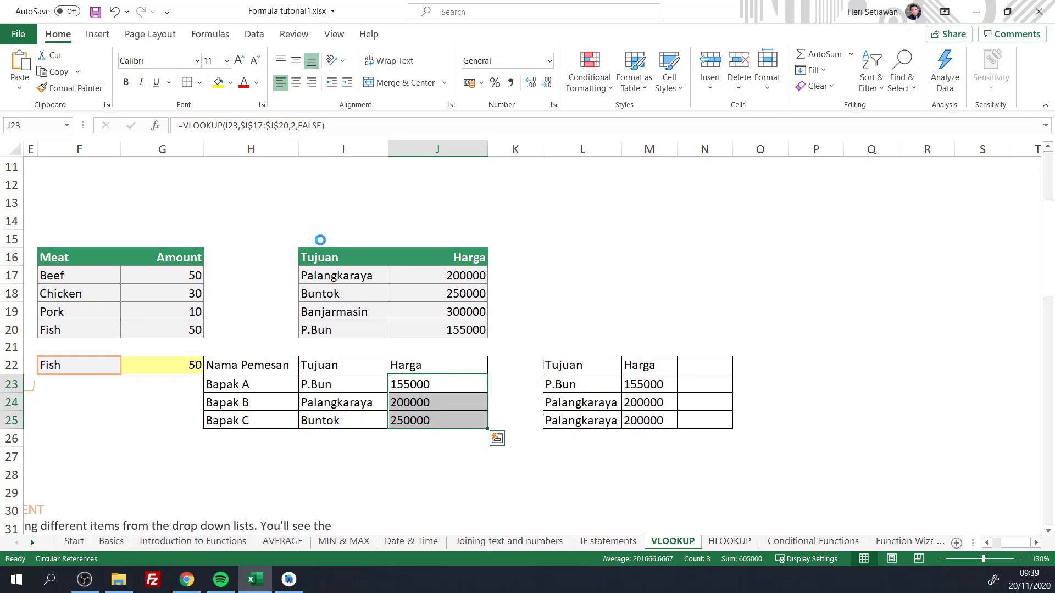
pyautogui.press('Delete')
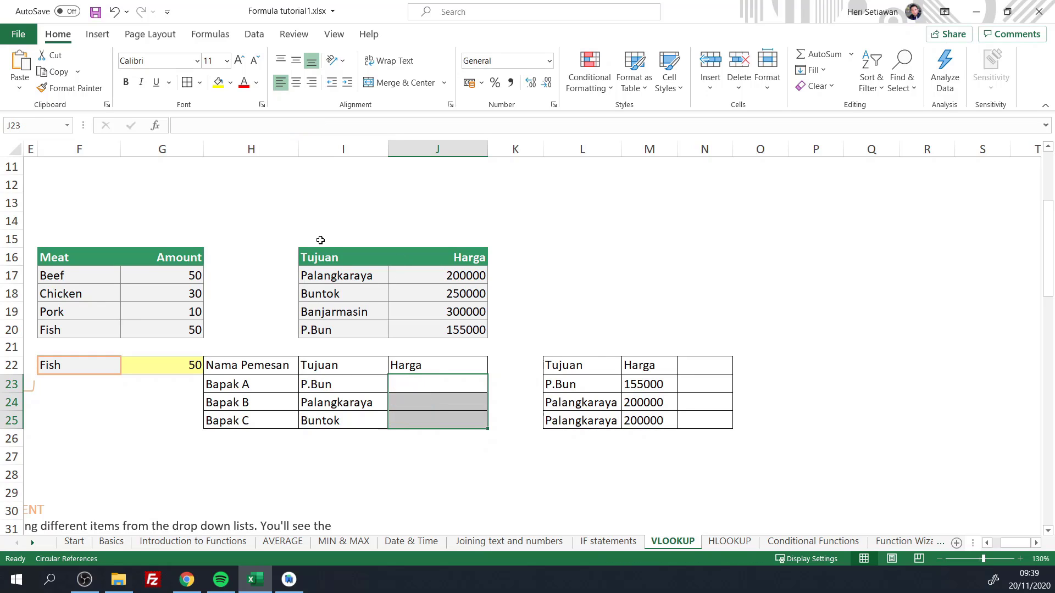
# Begin a VLOOKUP formula in J23 with the destination in I23 as the lookup value.
pyautogui.click(416, 386)
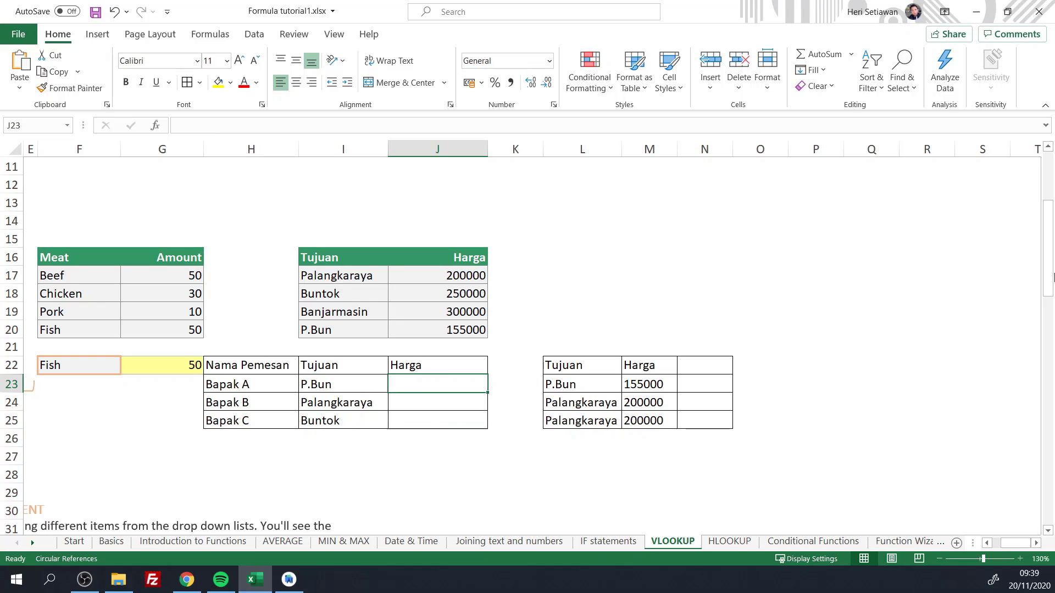
pyautogui.write('=VLOOJ')
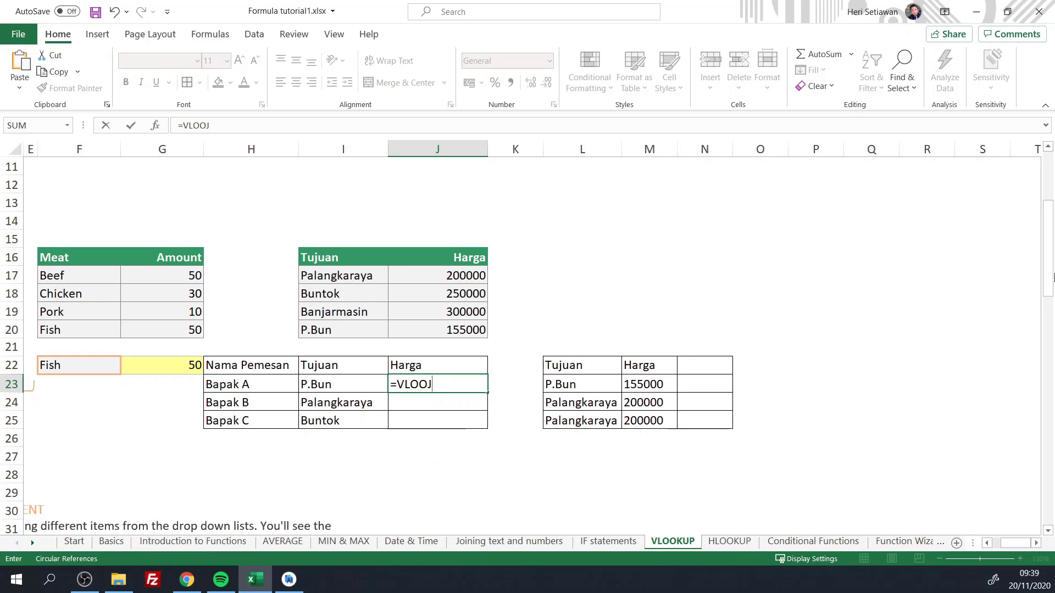
pyautogui.press('BackSpace')
pyautogui.write('KU')
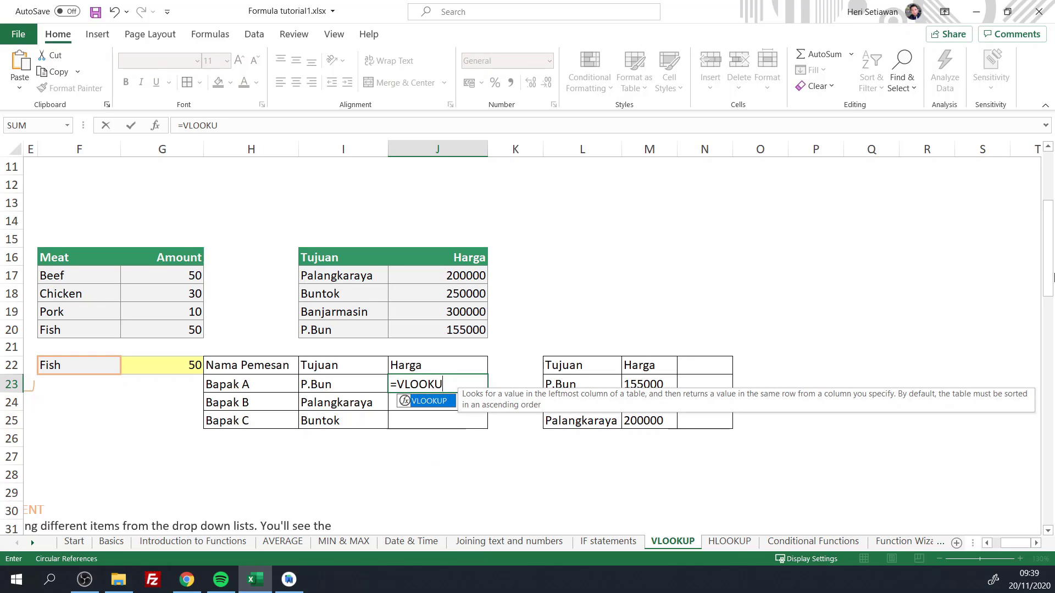
pyautogui.write('P(')
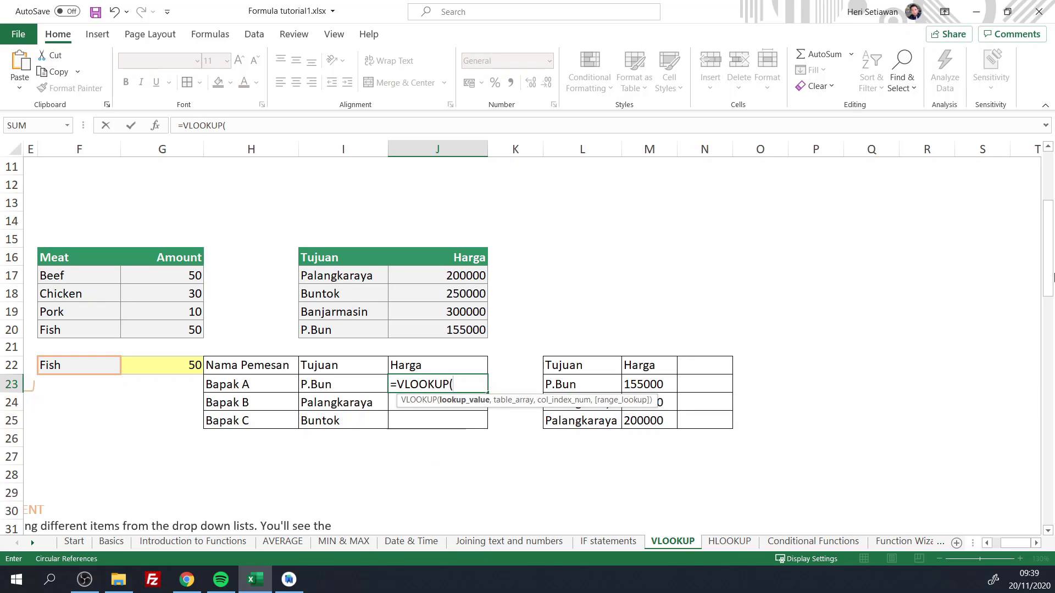
pyautogui.click(315, 385)
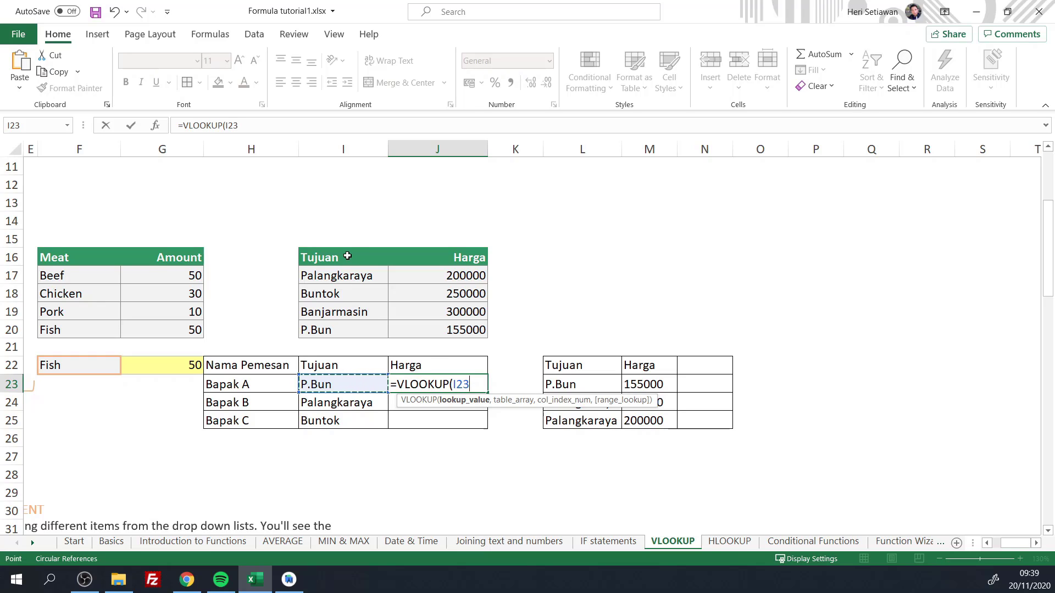
pyautogui.write(',')
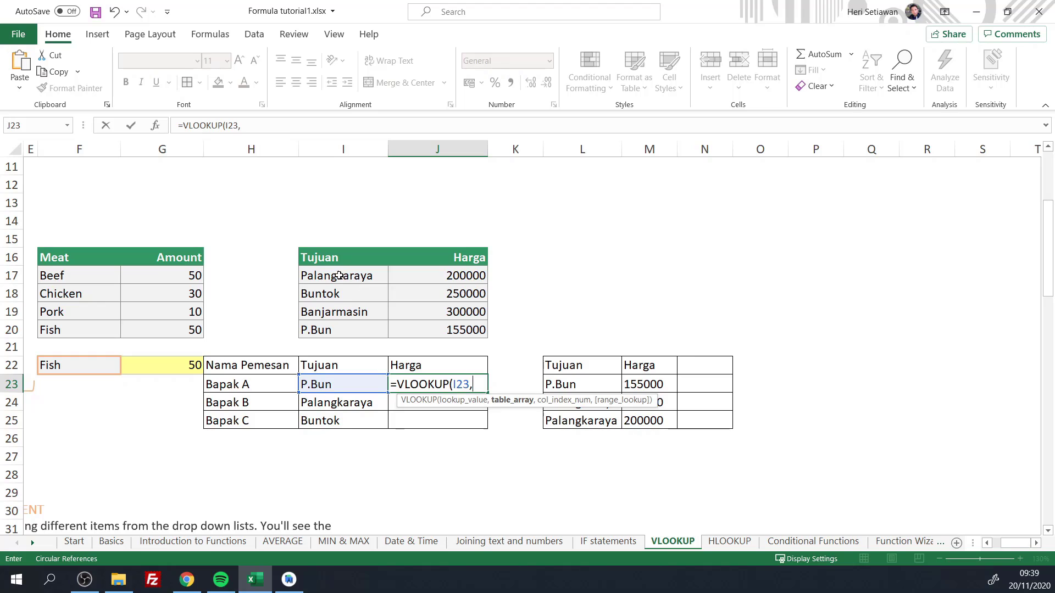
# Complete the J23 VLOOKUP with table range I17:J20, column index 2 and FALSE for exact match, and enter it.
pyautogui.moveTo(343, 276); pyautogui.dragTo(436, 330)
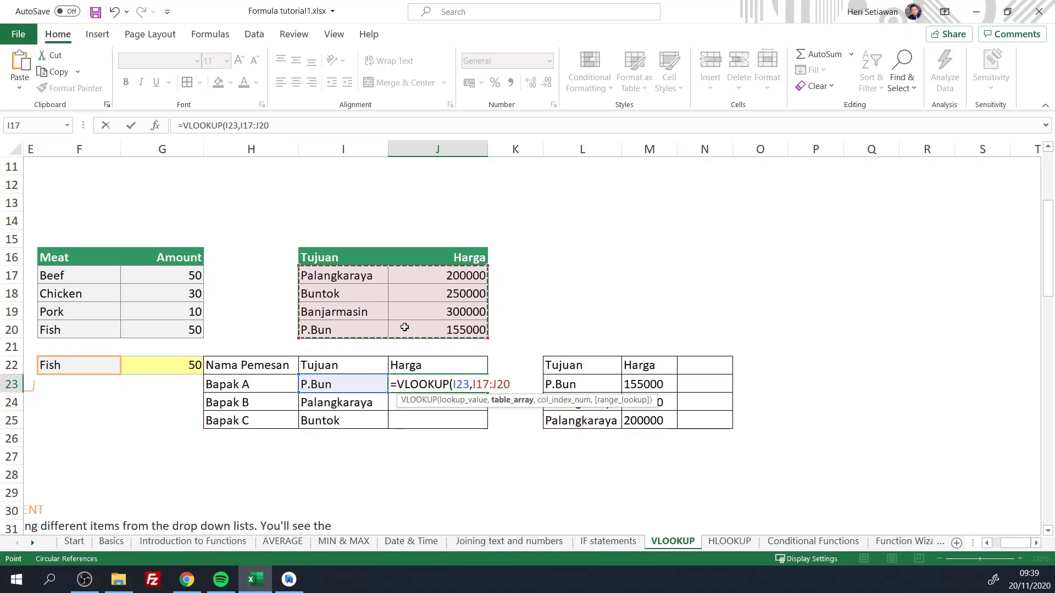
pyautogui.write(',2')
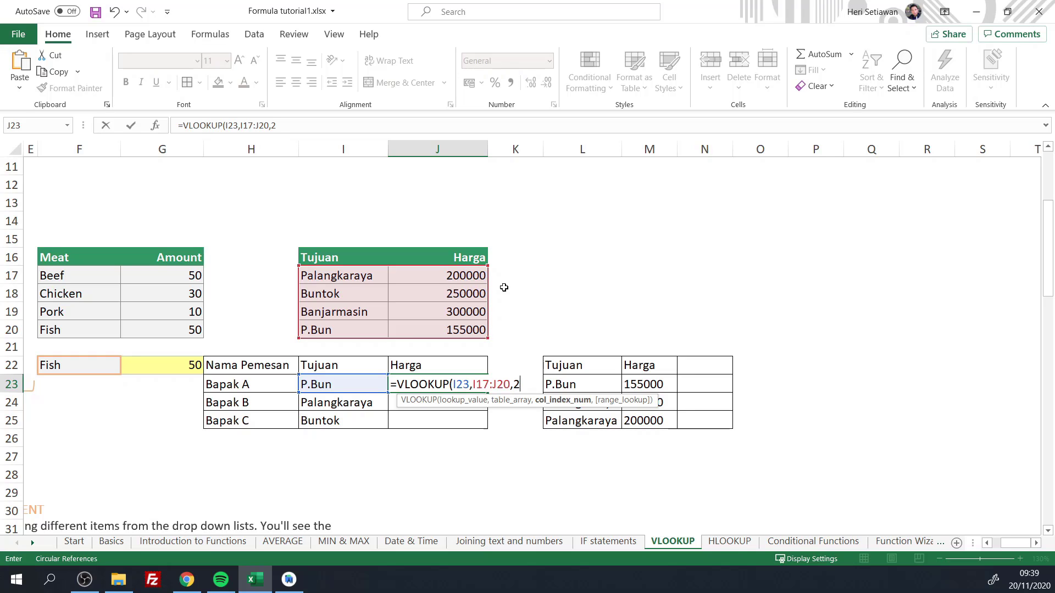
pyautogui.write(',FALS')
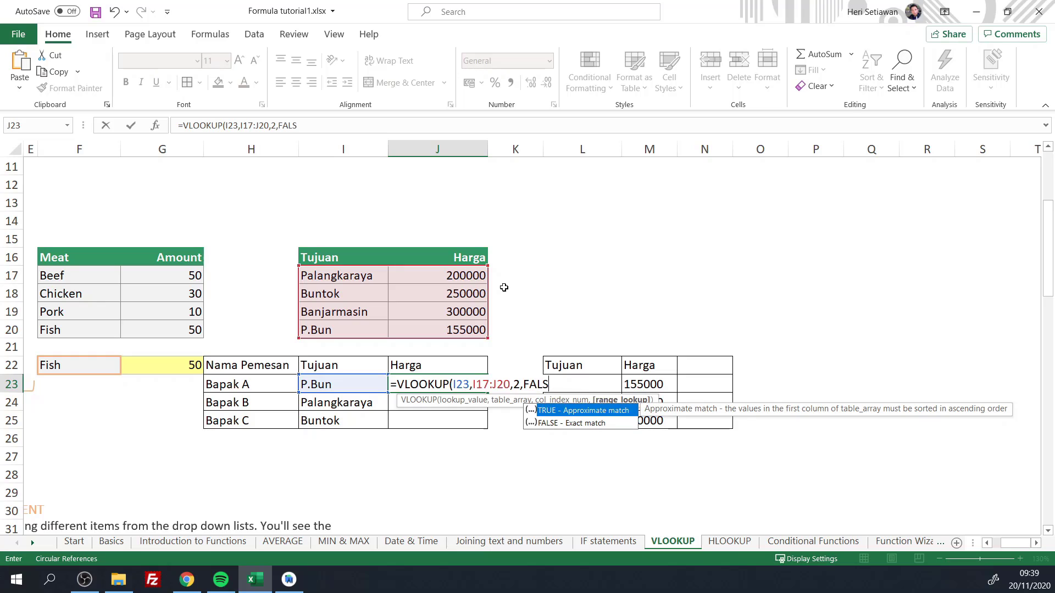
pyautogui.write('E)')
pyautogui.press('Return')
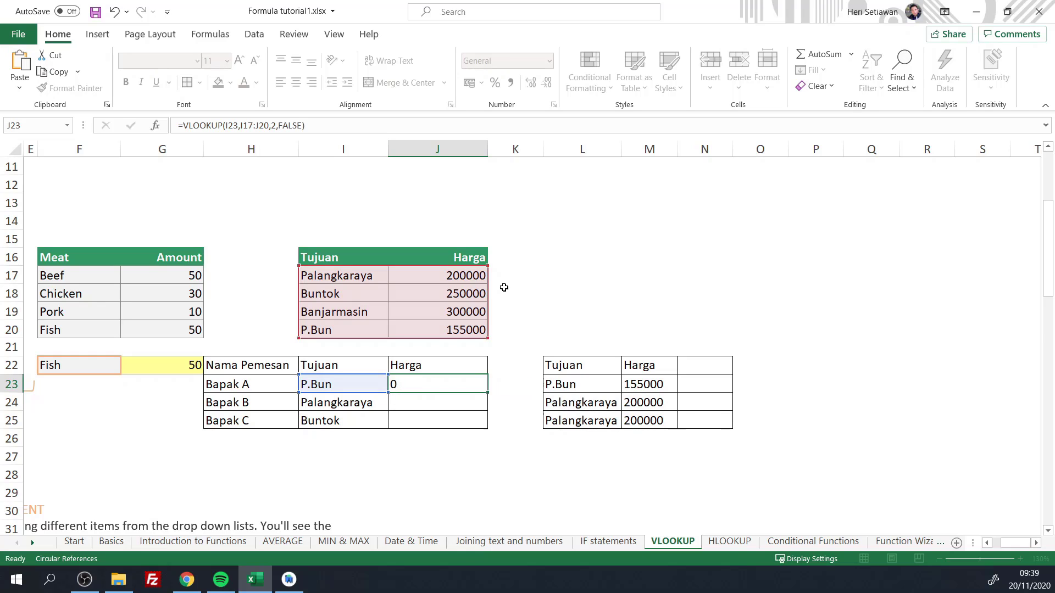
# Copy the J23 formula down to J25 and inspect the copied formula and its error in J24.
pyautogui.click(446, 390)
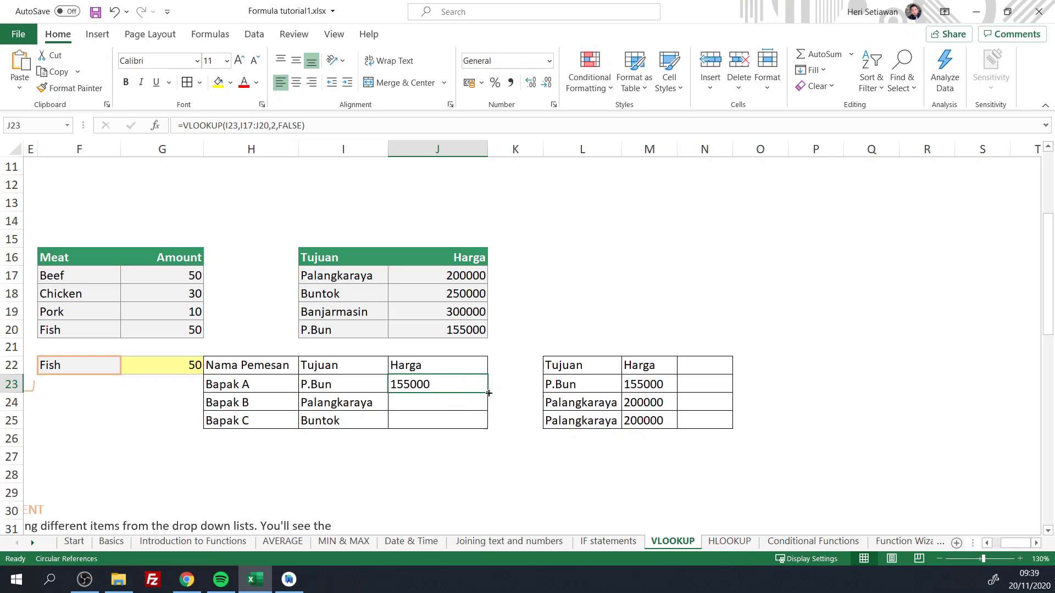
pyautogui.moveTo(488, 393); pyautogui.dragTo(490, 427)
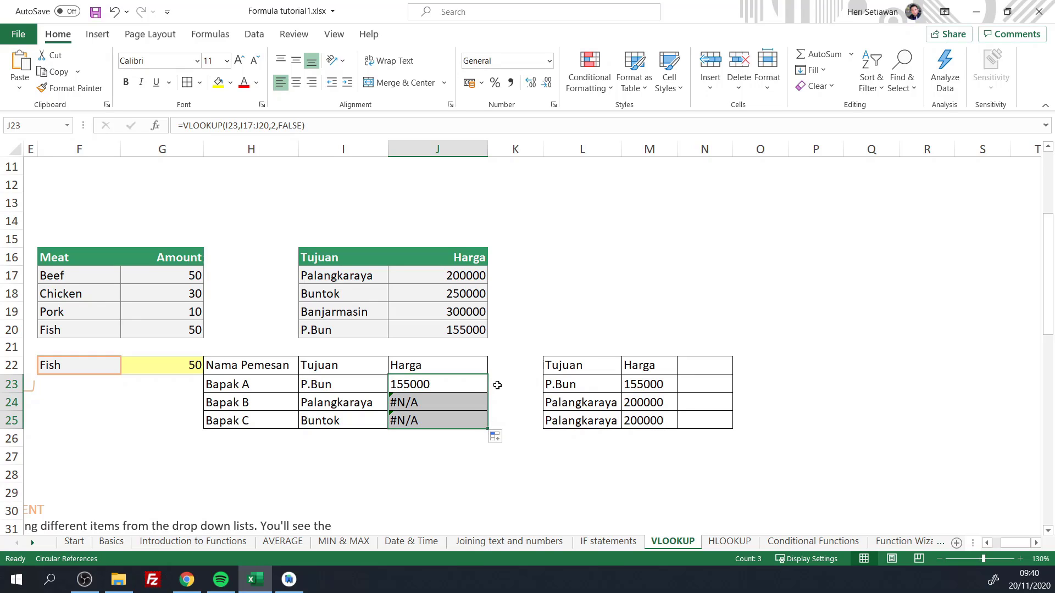
pyautogui.click(438, 402)
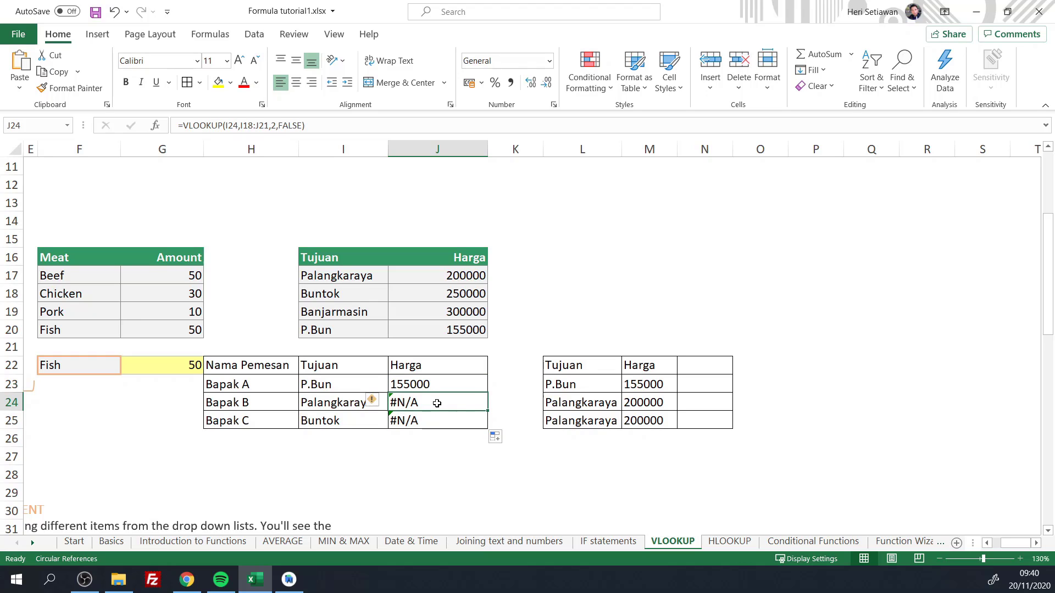
pyautogui.moveTo(373, 402)
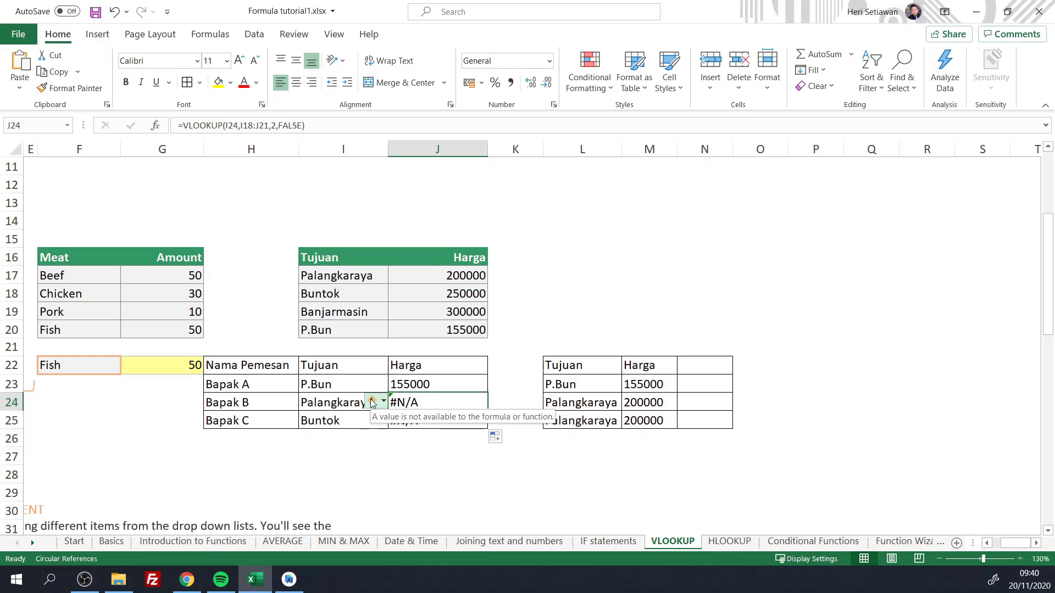
pyautogui.click(434, 471)
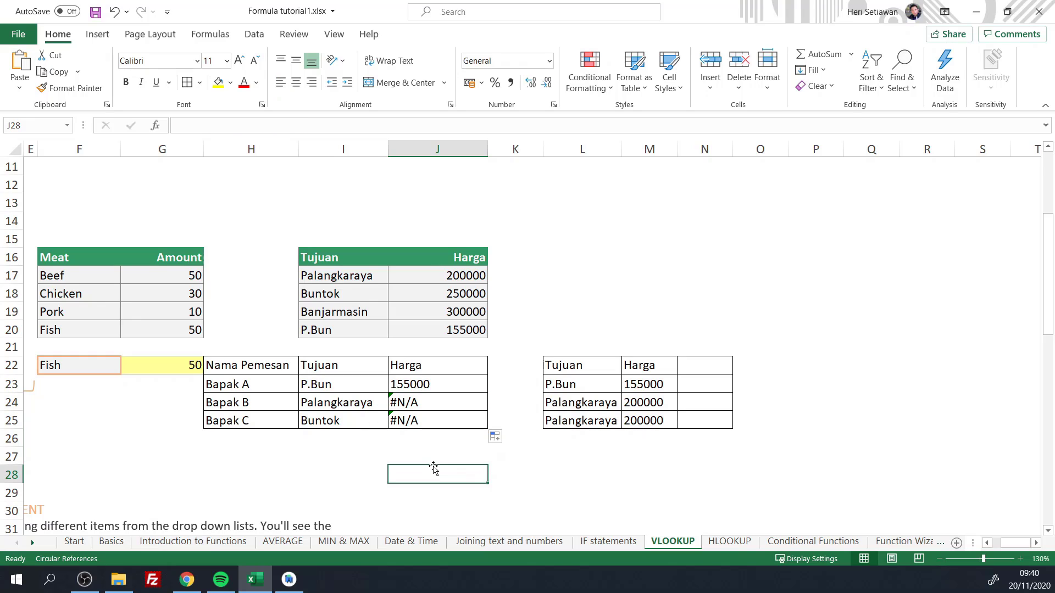
# Inspect the VLOOKUP formula in J23, focusing on its table range argument, and leave the cell without changes.
pyautogui.click(434, 386)
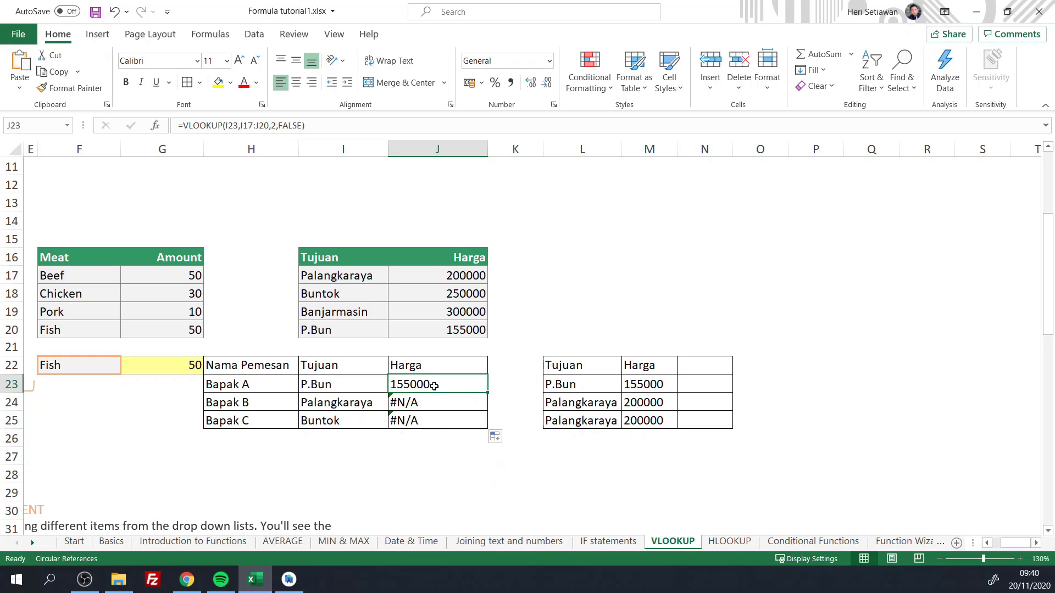
pyautogui.doubleClick(436, 390)
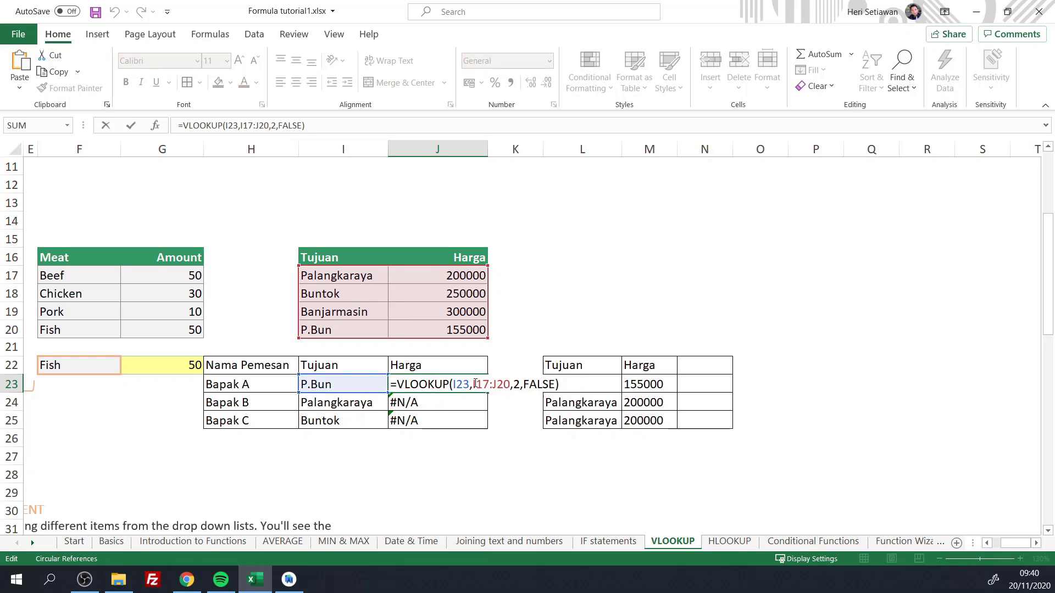
pyautogui.moveTo(473, 383); pyautogui.dragTo(513, 393)
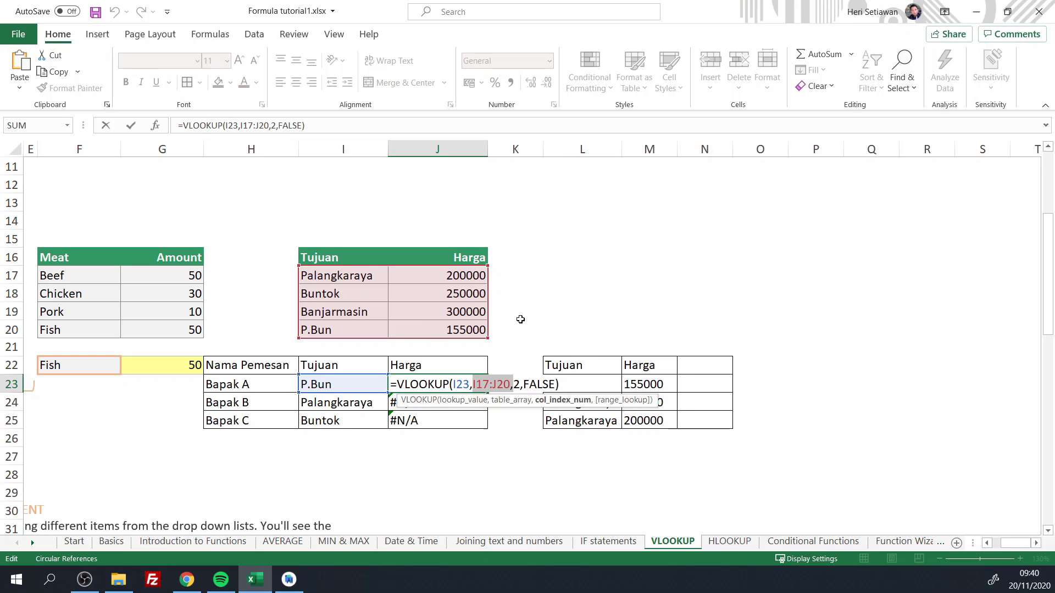
pyautogui.press('Return')
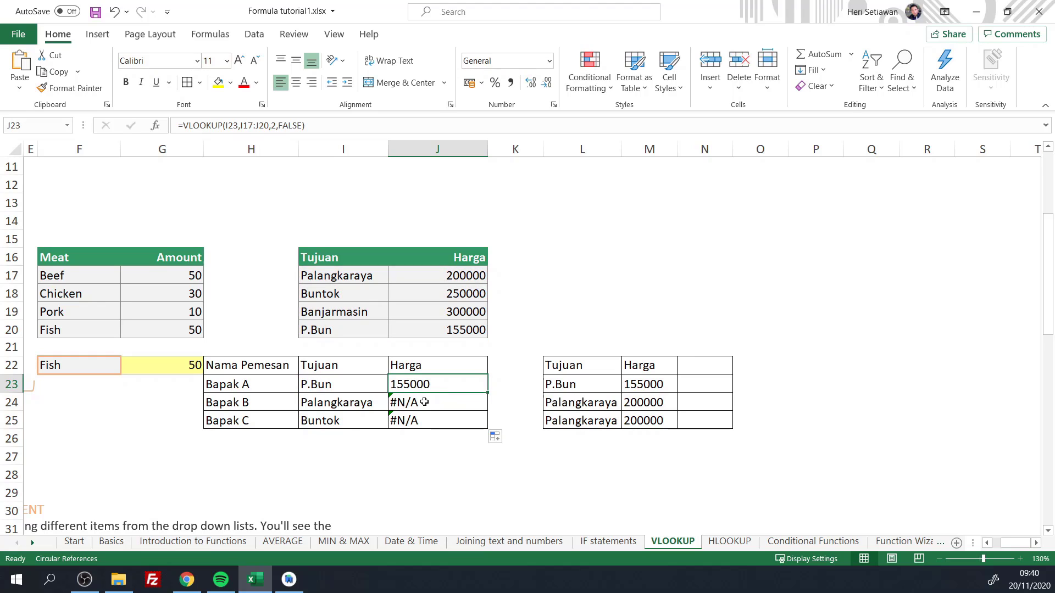
# Shift the table range of the VLOOKUP formula in J24 to I17:J20 and enter the corrected formula.
pyautogui.doubleClick(421, 402)
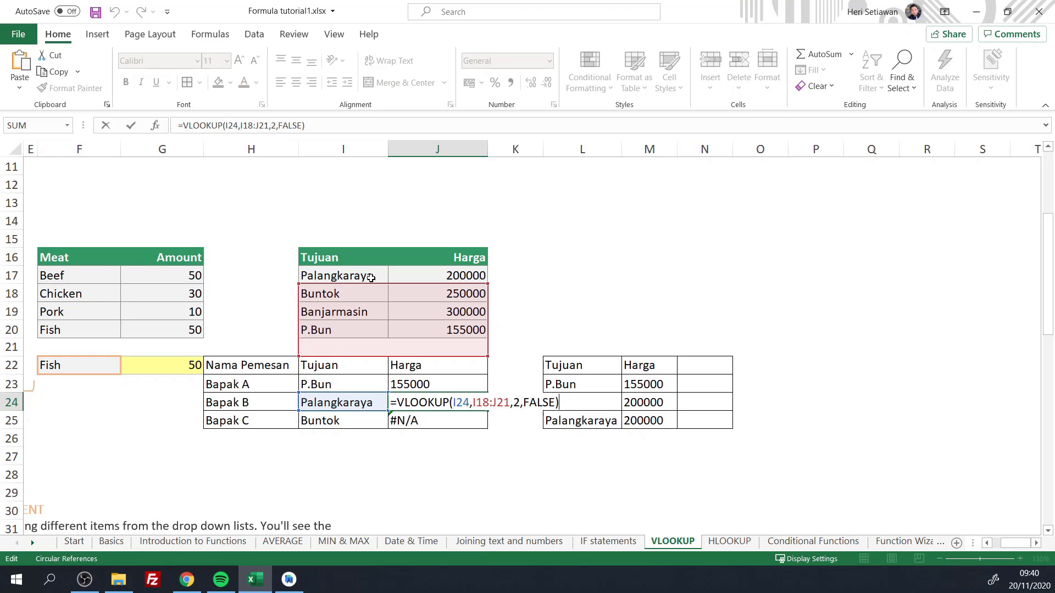
pyautogui.moveTo(376, 282); pyautogui.dragTo(383, 273)
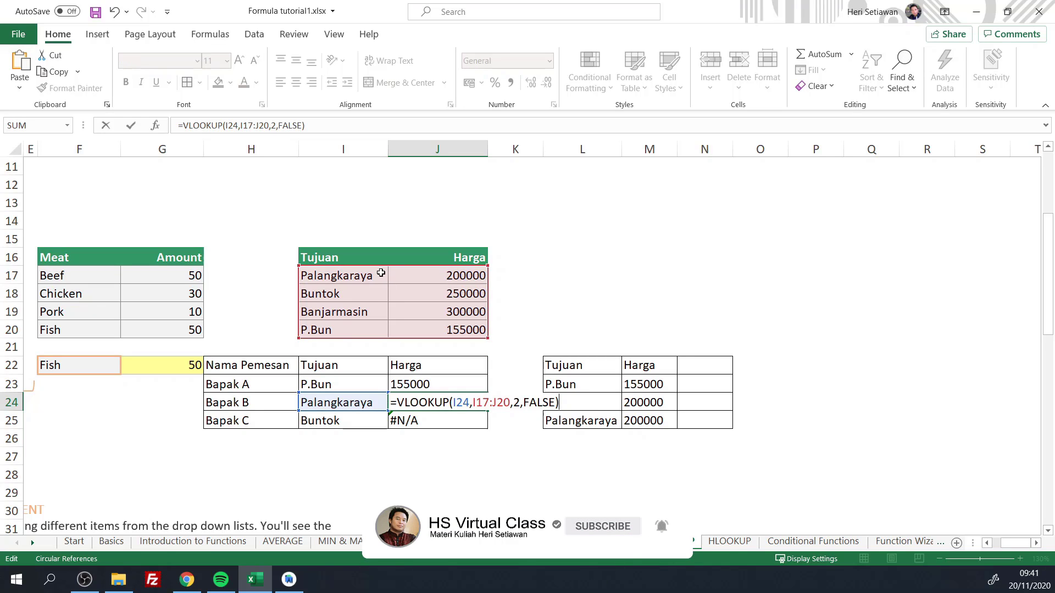
pyautogui.press('Return')
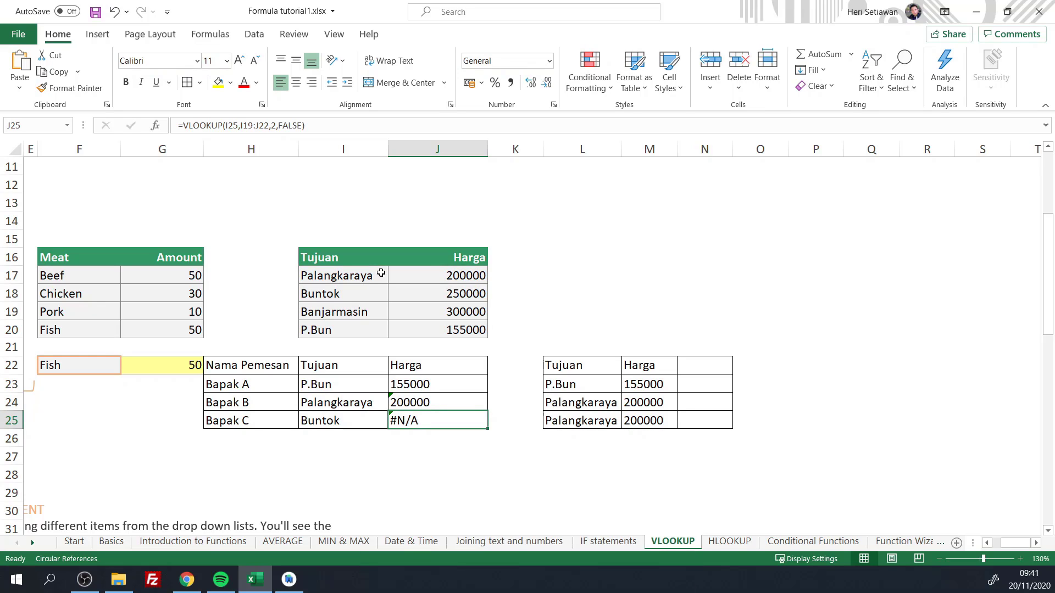
# Correct the VLOOKUP formula in J25 so its table range covers I17:J20, and enter it.
pyautogui.click(403, 424)
pyautogui.doubleClick(406, 421)
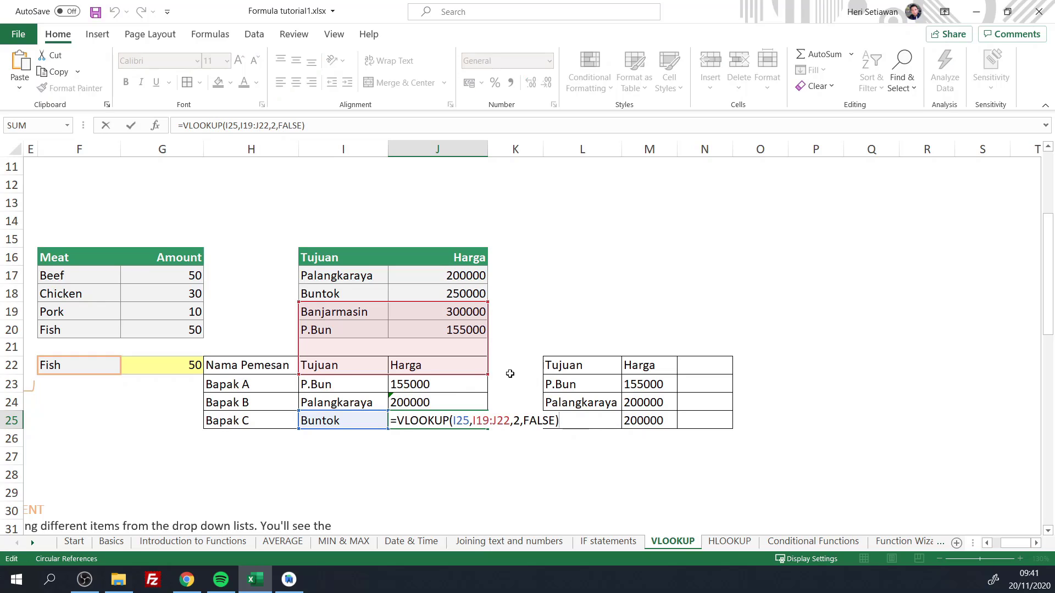
pyautogui.moveTo(421, 302); pyautogui.dragTo(426, 274)
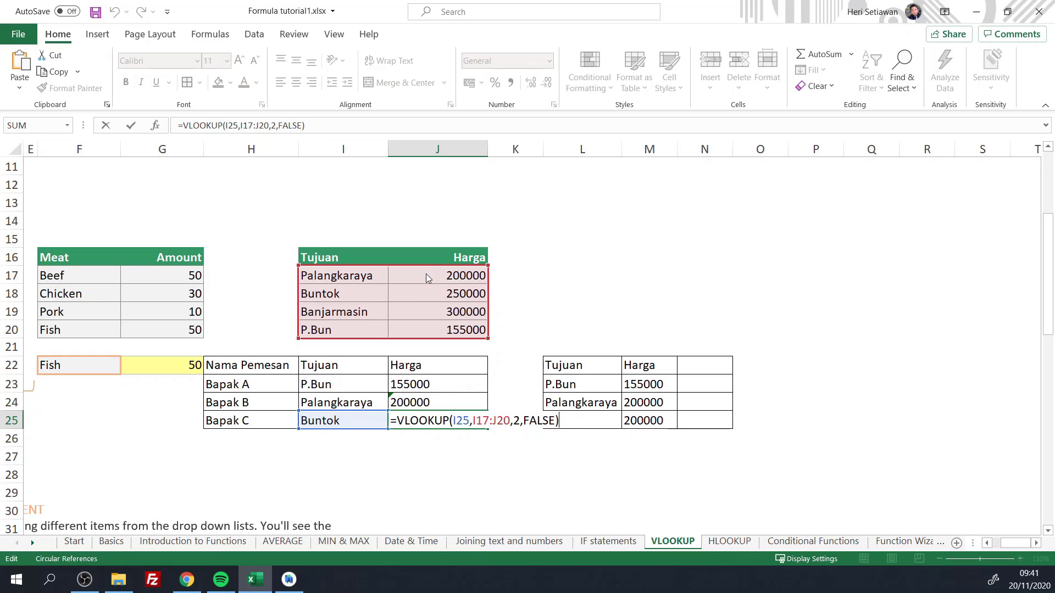
pyautogui.press('Return')
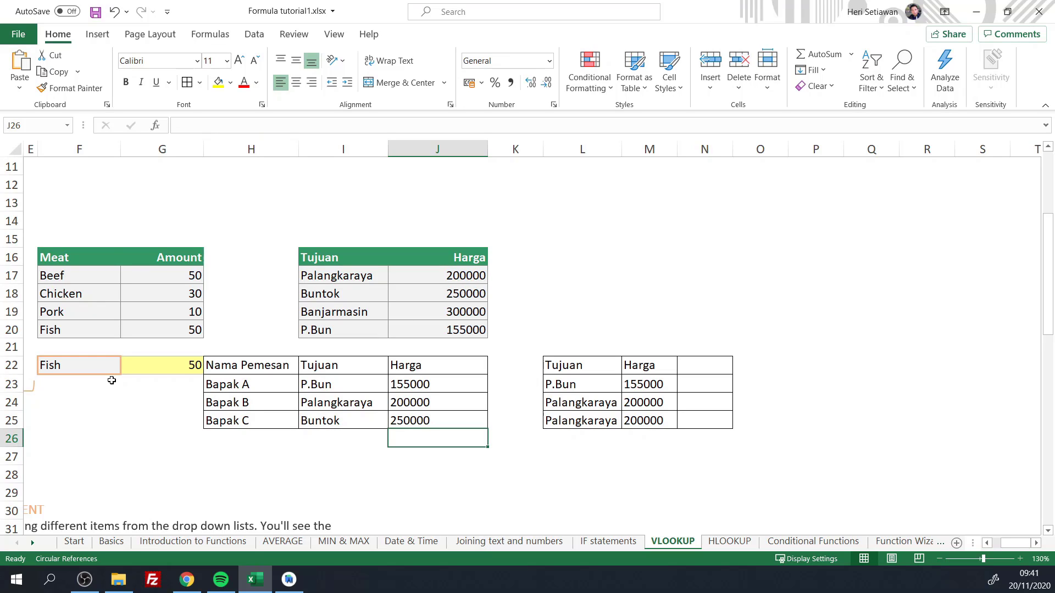
# Compare the VLOOKUP formulas in J23, J24 and J25 of the order table's Harga column.
pyautogui.click(420, 388)
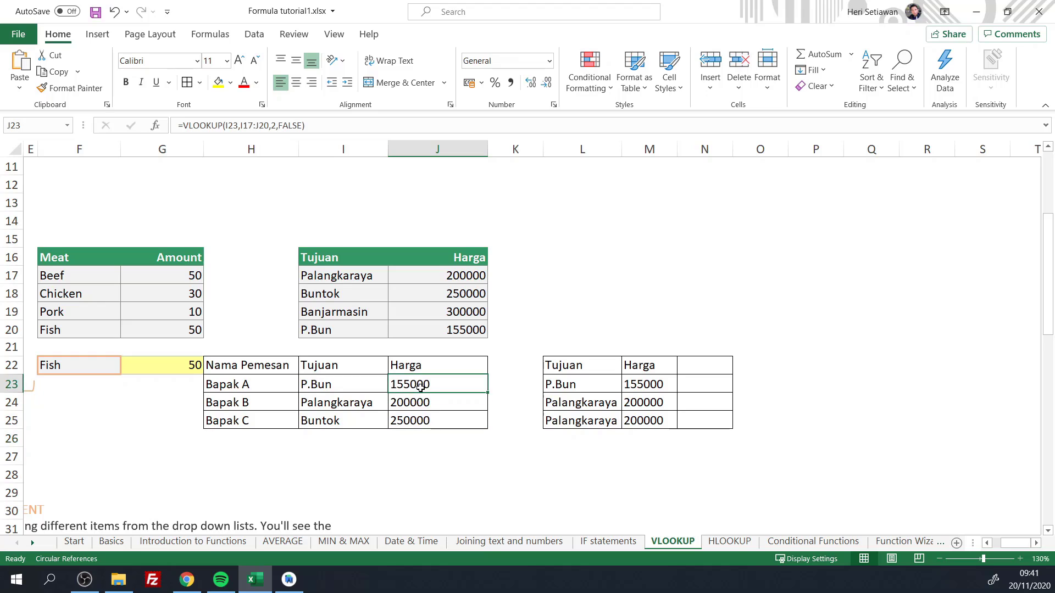
pyautogui.click(409, 405)
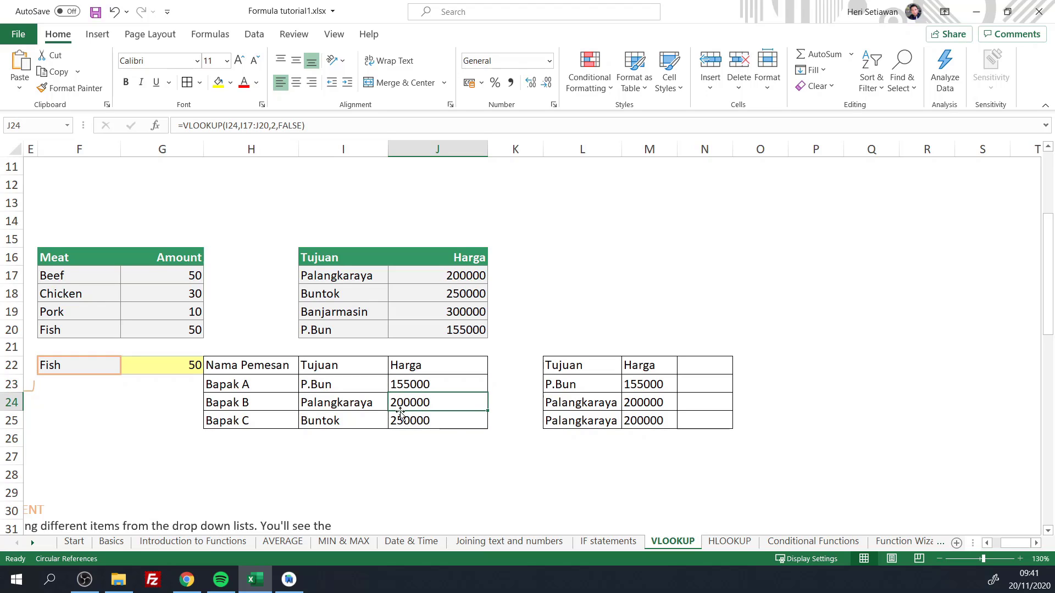
pyautogui.click(399, 421)
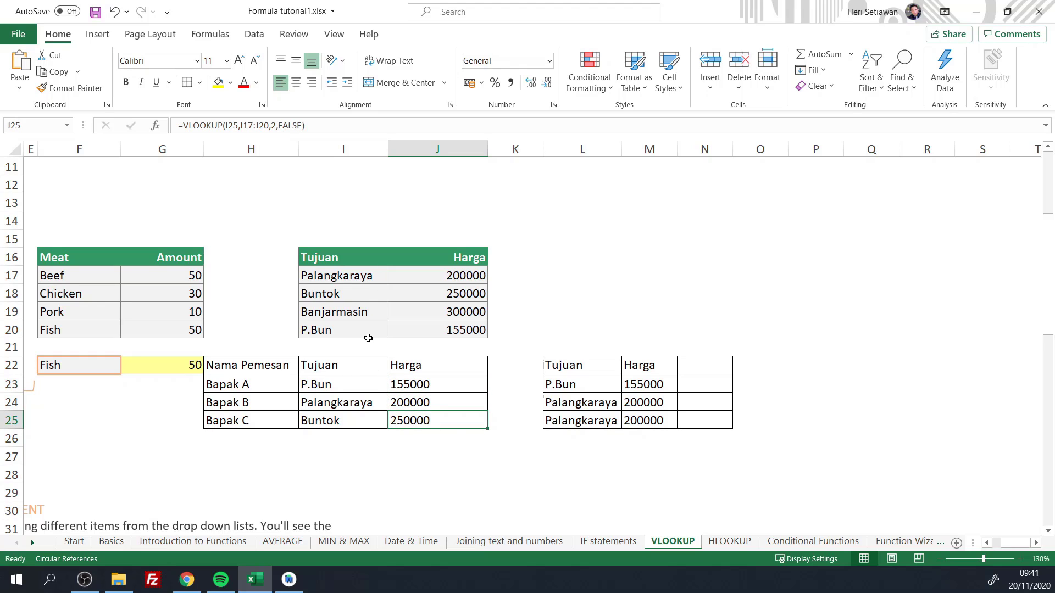
# Open the VLOOKUP formula in J23, the Harga cell for the first order, for editing.
pyautogui.click(434, 390)
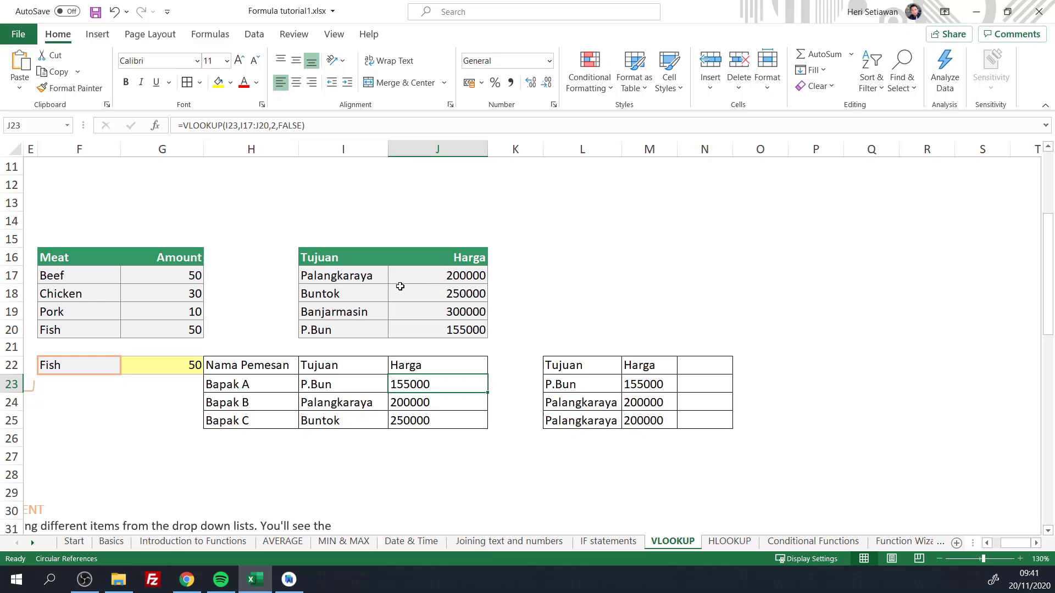
pyautogui.doubleClick(439, 380)
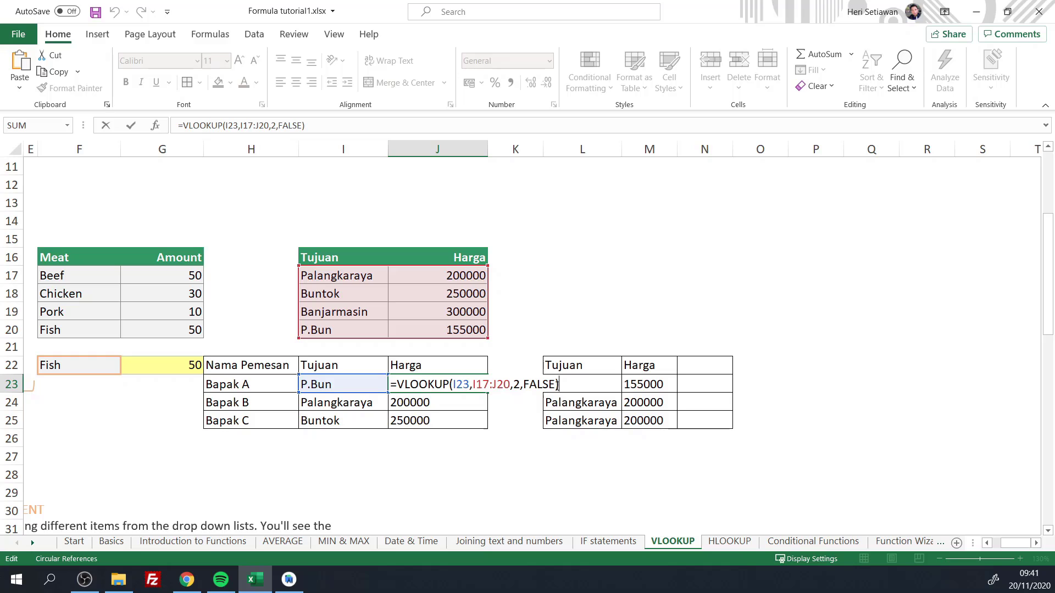
# Clear all arguments from the VLOOKUP formula in J23, keeping =VLOOKUP( in place.
pyautogui.moveTo(562, 384); pyautogui.dragTo(475, 395)
pyautogui.press('BackSpace')
pyautogui.press('BackSpace')
pyautogui.press('BackSpace')
pyautogui.press('BackSpace')
pyautogui.press('BackSpace')
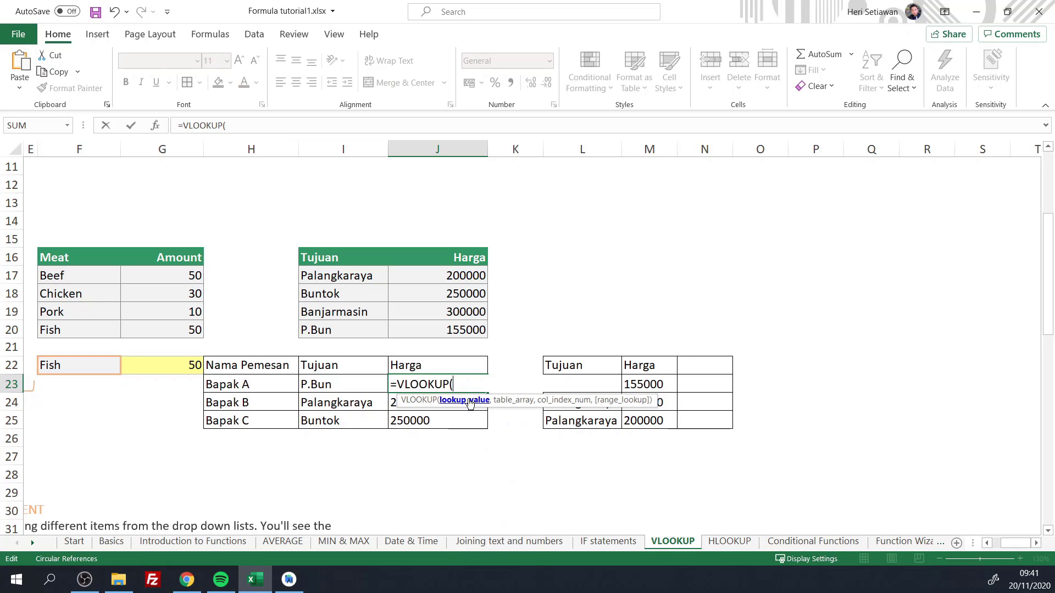
# Complete the J23 formula as =VLOOKUP(I23,$I$17:$J$20,2), with an absolute table range and no range lookup argument.
pyautogui.click(336, 383)
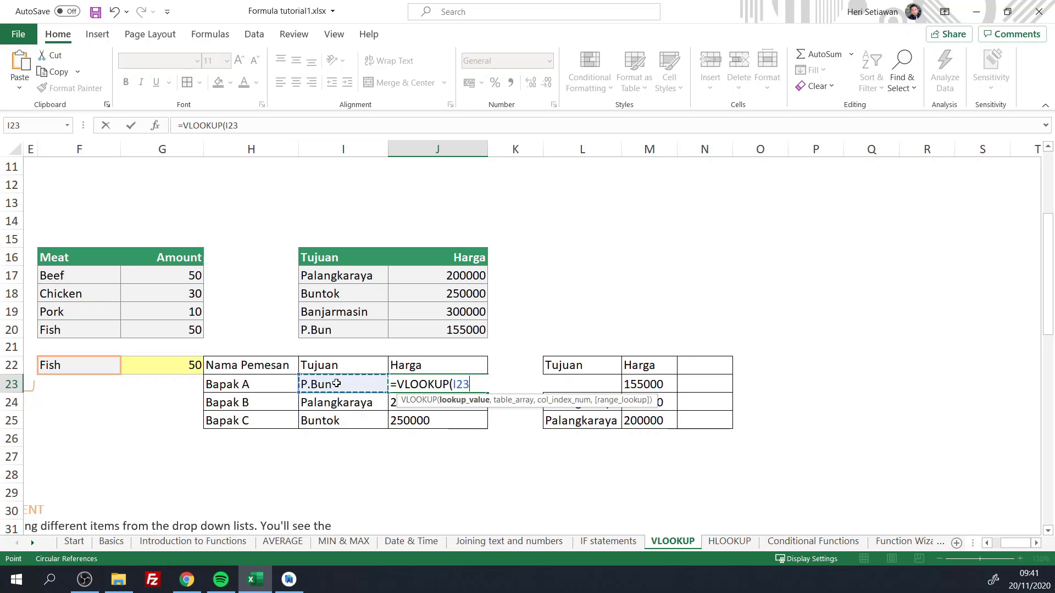
pyautogui.write(',')
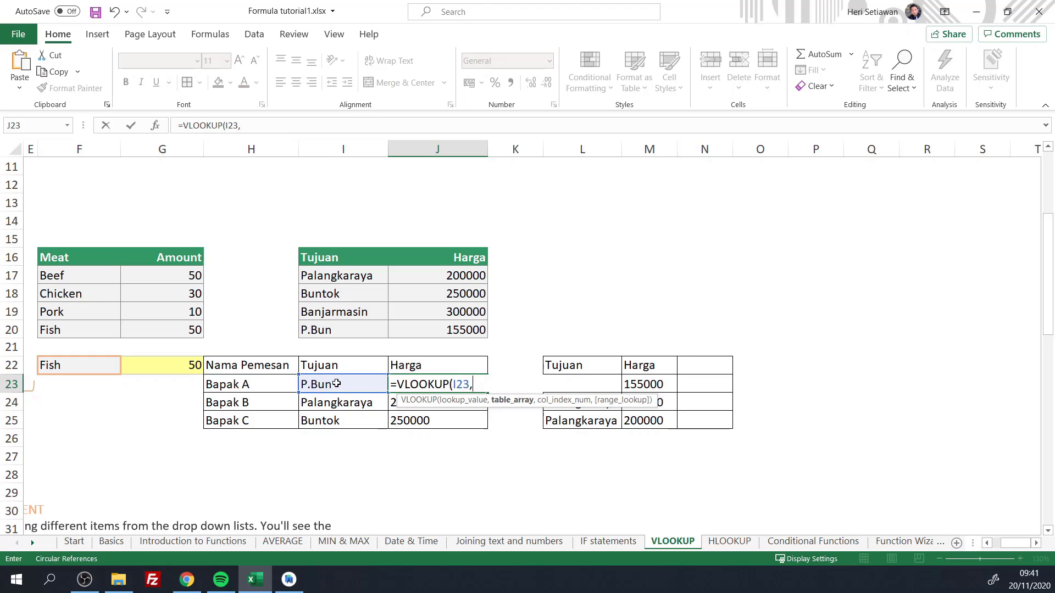
pyautogui.moveTo(336, 276); pyautogui.dragTo(434, 325)
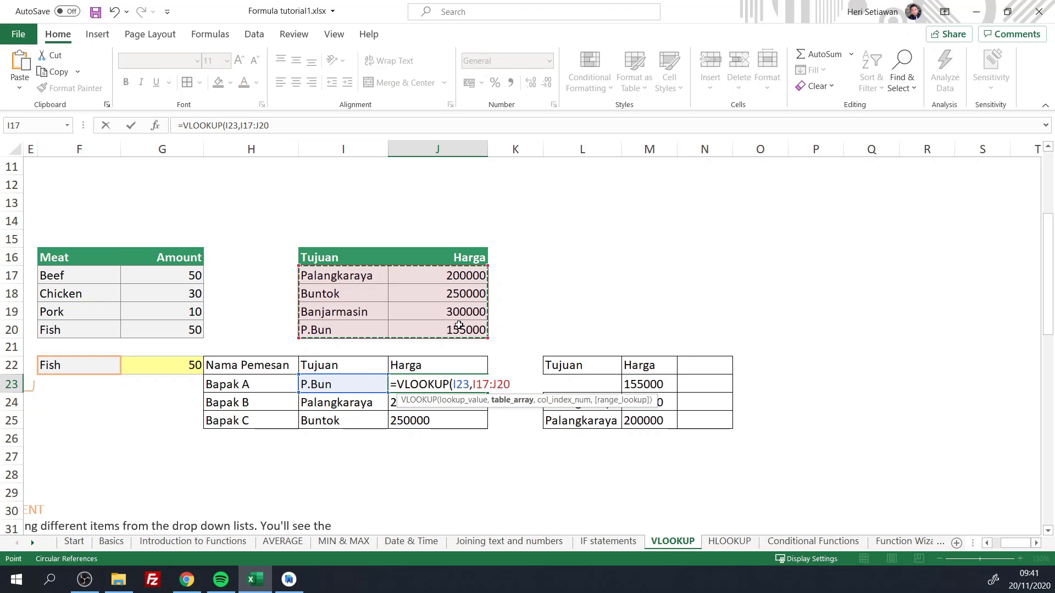
pyautogui.press('F4')
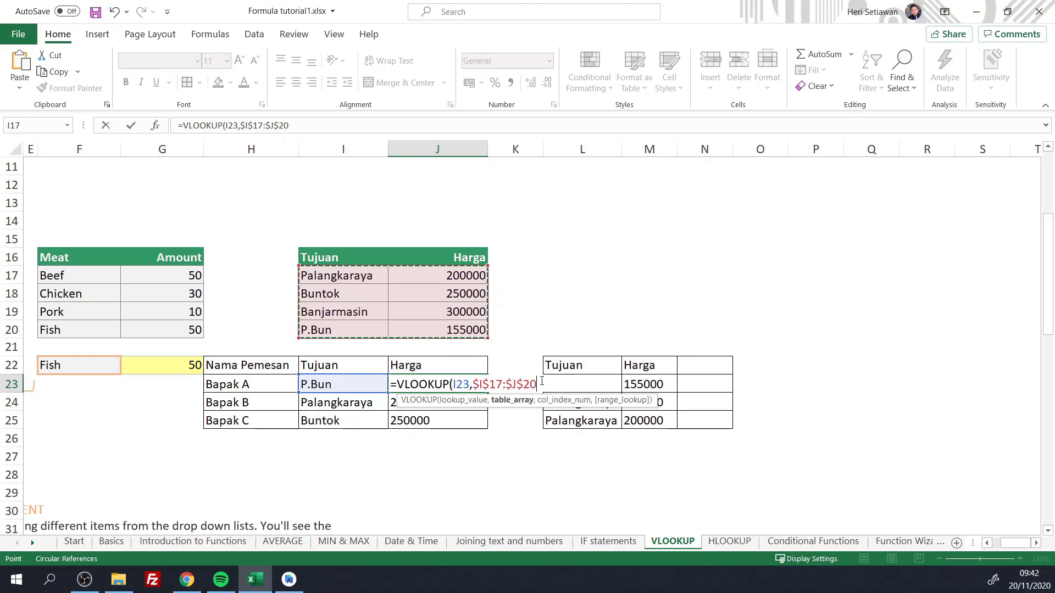
pyautogui.write(',')
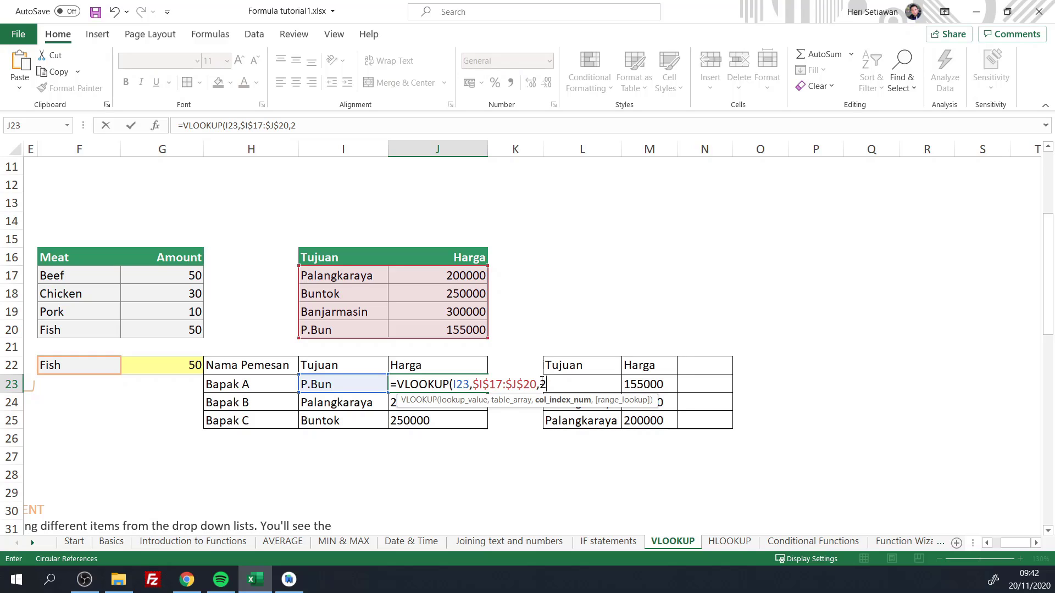
pyautogui.write('2)')
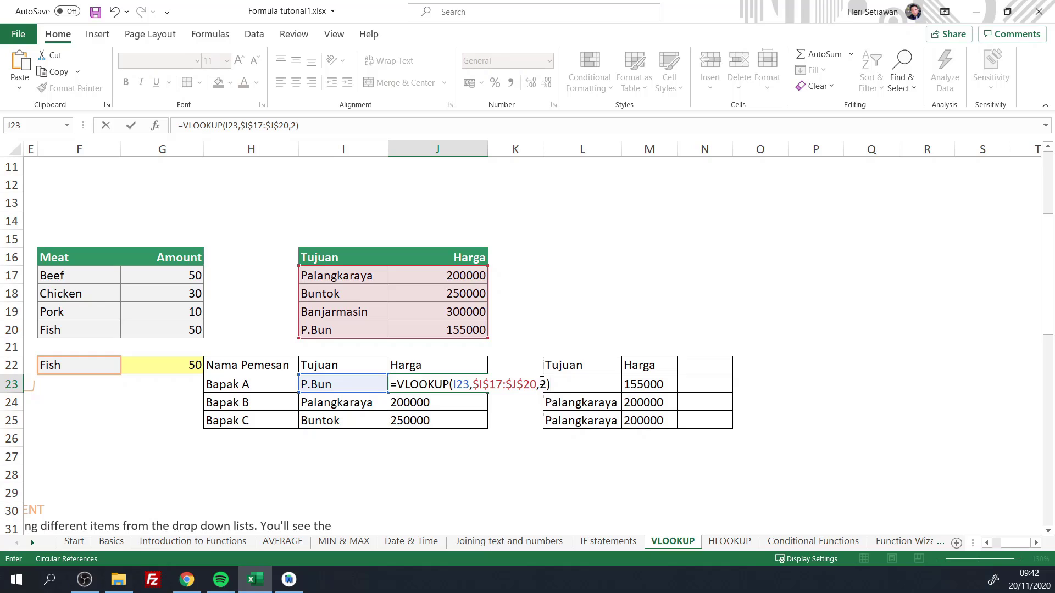
pyautogui.press('Return')
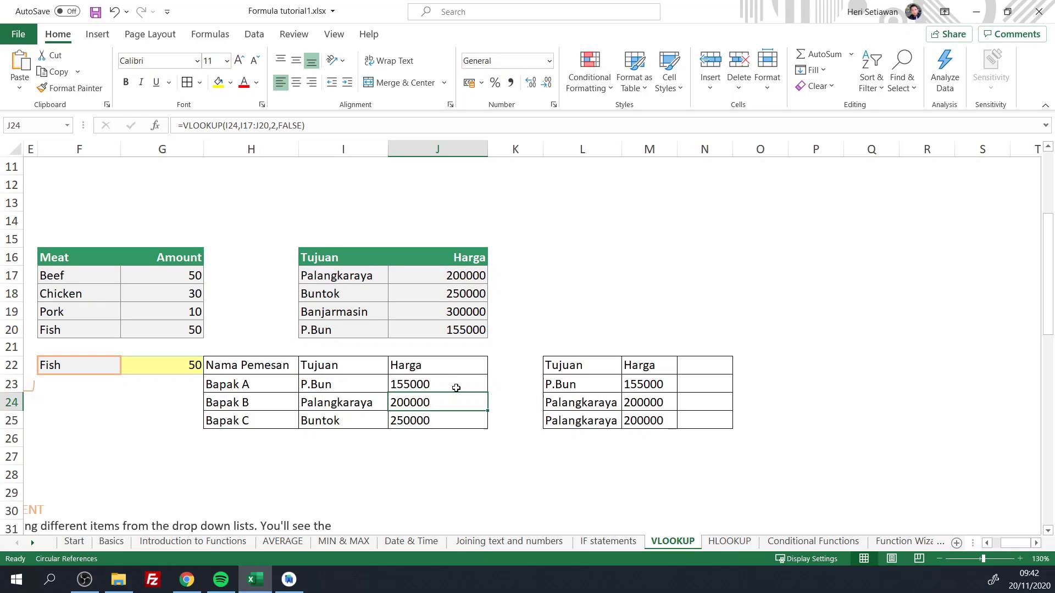
# Fill the J23 lookup formula down to J25 in the Harga column.
pyautogui.click(456, 388)
pyautogui.moveTo(487, 391); pyautogui.dragTo(490, 426)
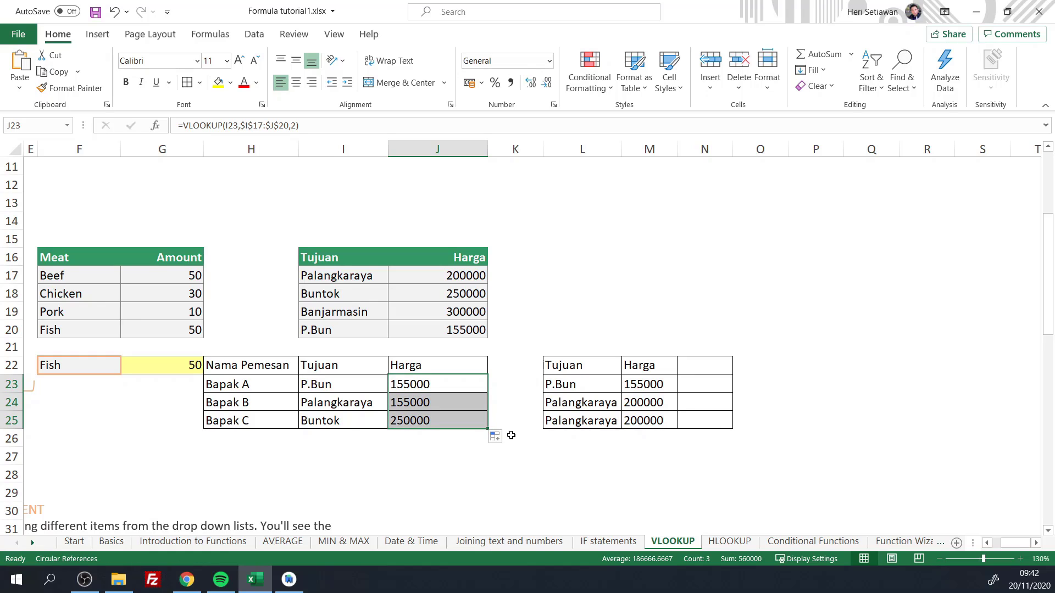
pyautogui.click(484, 492)
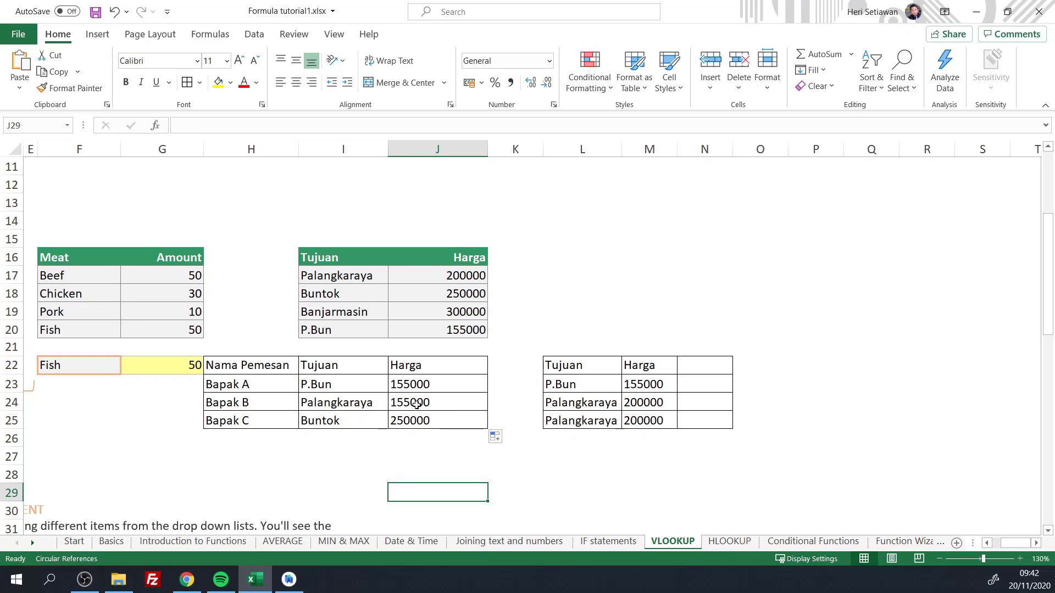
# Inspect the cell references in the lookup formulas of J23 and J24 without changing them.
pyautogui.click(450, 388)
pyautogui.doubleClick(450, 388)
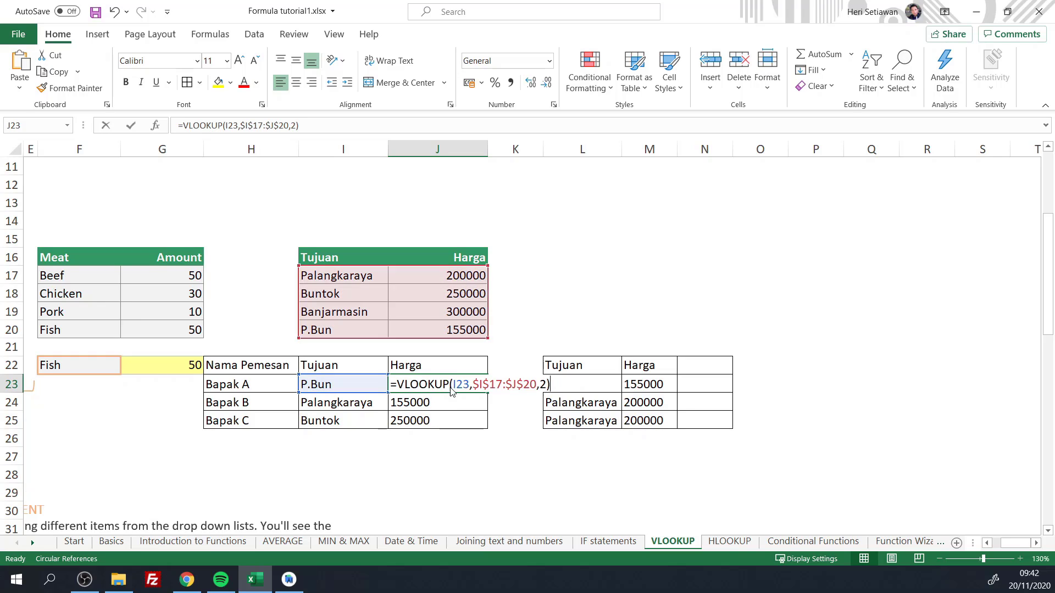
pyautogui.press('Escape')
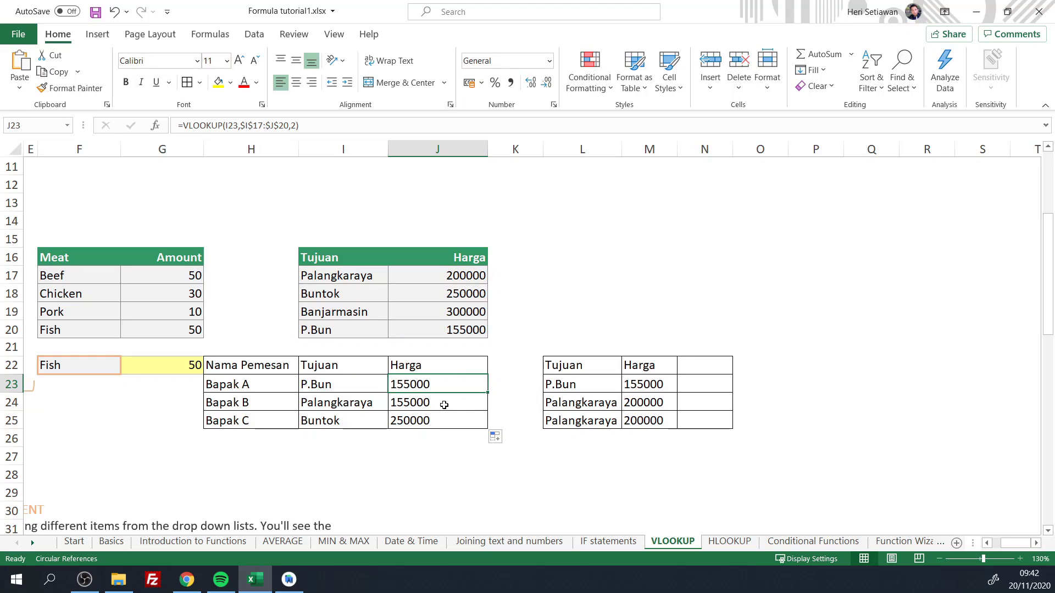
pyautogui.click(443, 404)
pyautogui.doubleClick(441, 404)
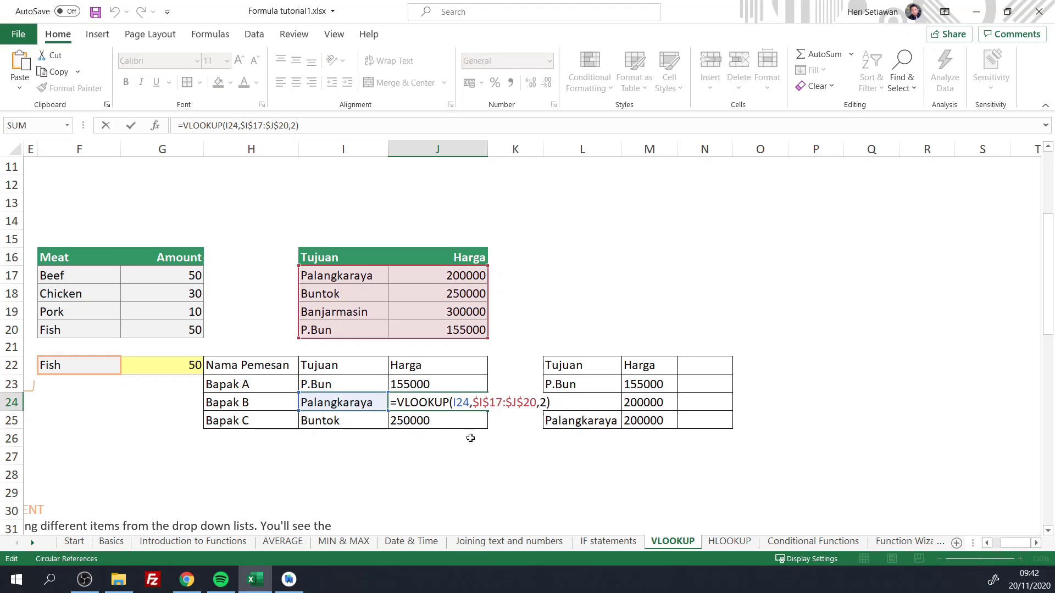
pyautogui.press('Escape')
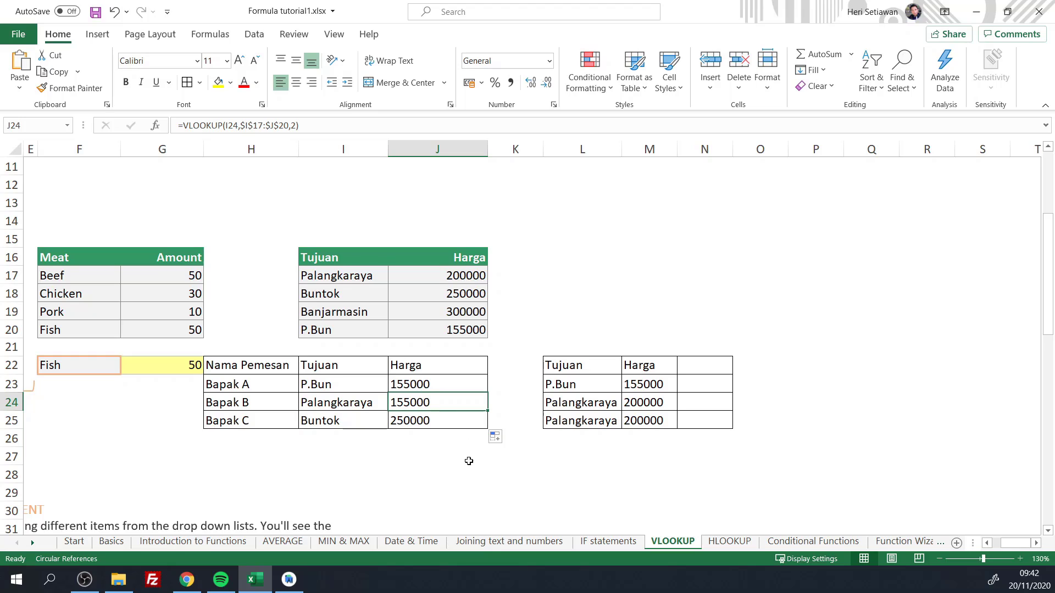
# Copy the formula without the range lookup argument from J23 down through J25 again.
pyautogui.click(424, 384)
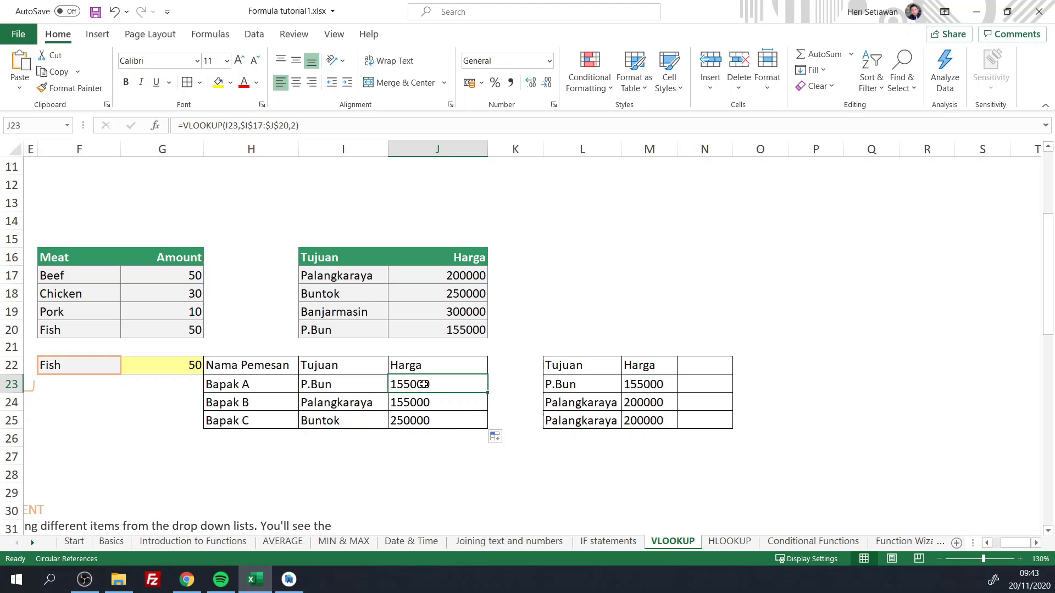
pyautogui.moveTo(488, 392); pyautogui.dragTo(488, 429)
pyautogui.click(463, 395)
# Add FALSE as the range lookup argument in J23, making the formula =VLOOKUP(I23,$I$17:$J$20,2,FALSE).
pyautogui.click(450, 388)
pyautogui.doubleClick(450, 388)
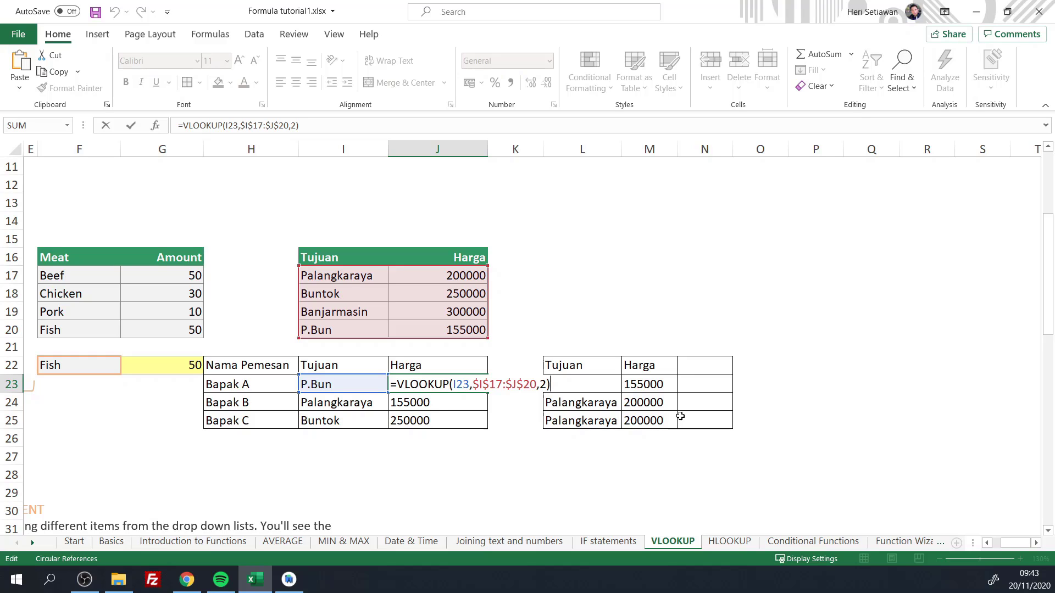
pyautogui.press('Left')
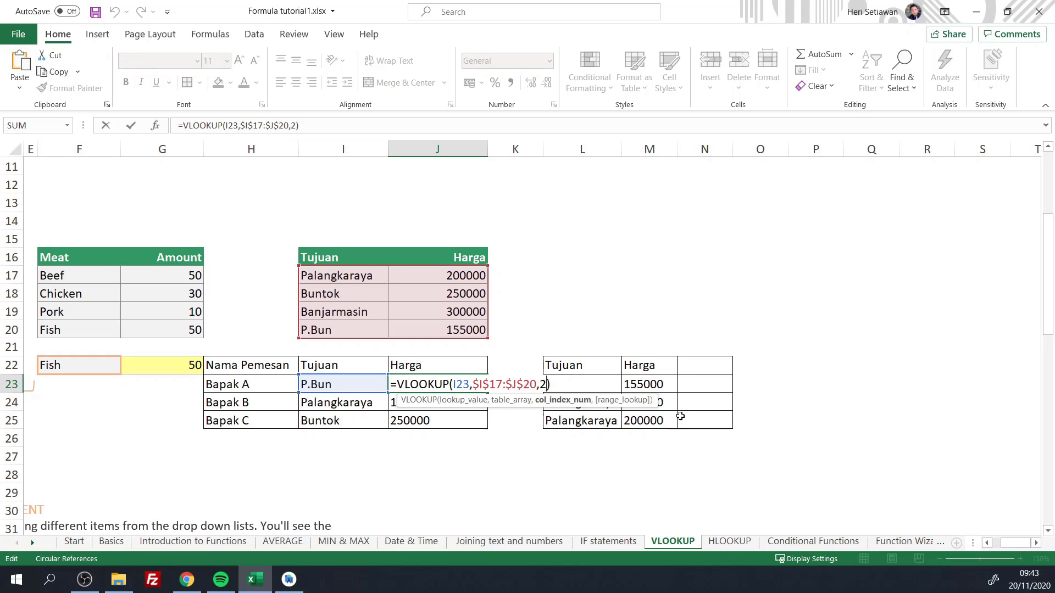
pyautogui.write(',')
pyautogui.write('FALS')
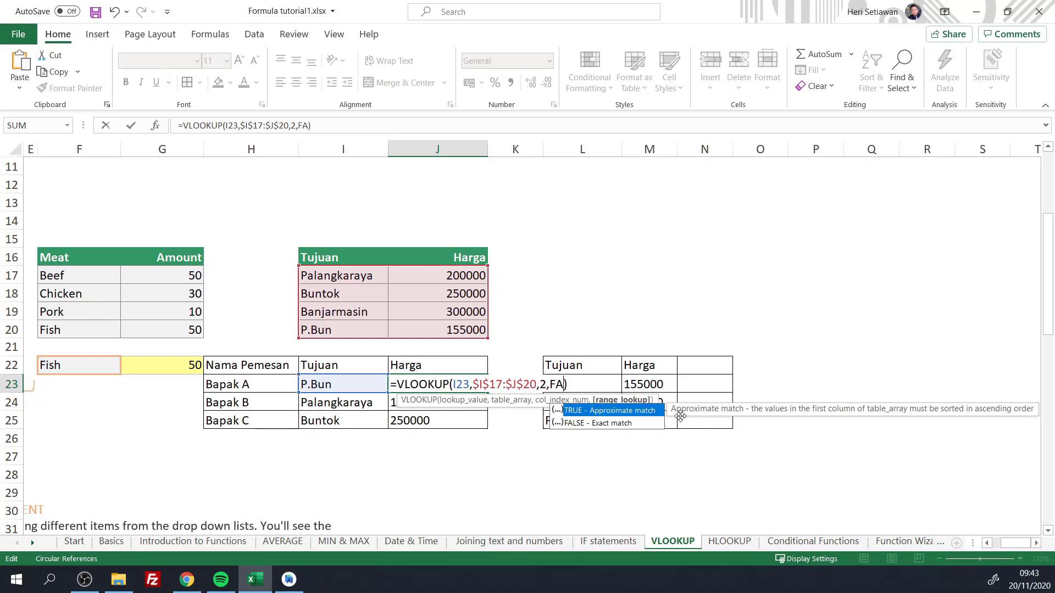
pyautogui.write('E')
pyautogui.press('Return')
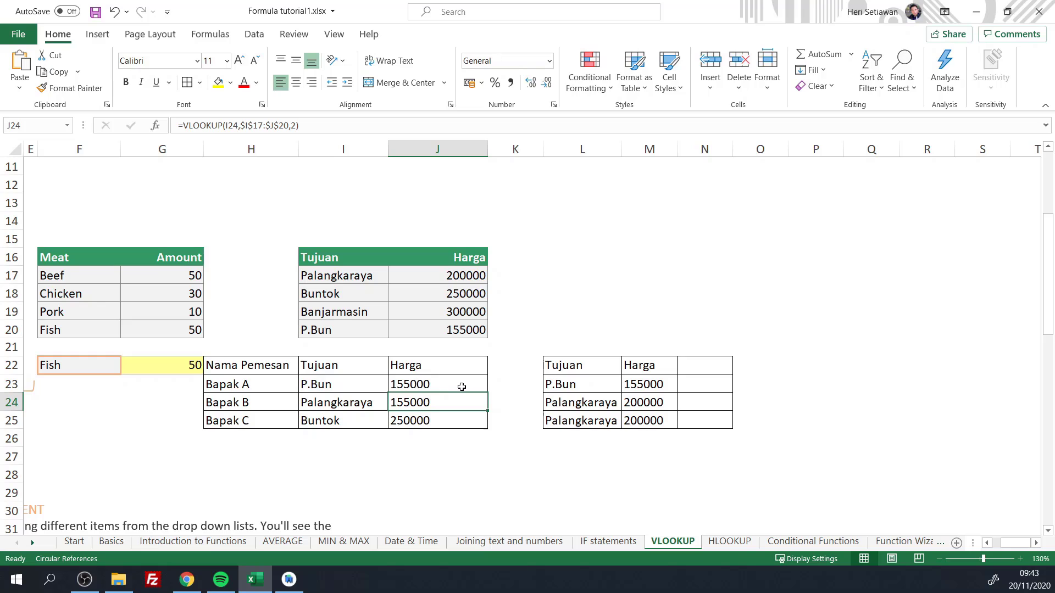
# Fill the exact-match VLOOKUP formula from J23 down to J25.
pyautogui.click(458, 387)
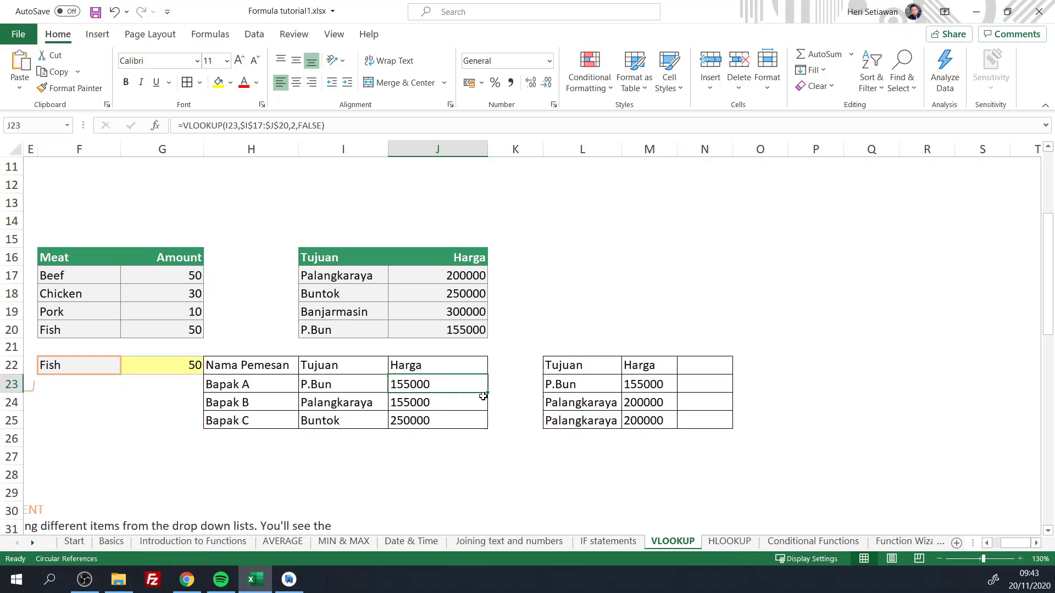
pyautogui.moveTo(487, 392); pyautogui.dragTo(487, 426)
pyautogui.click(476, 490)
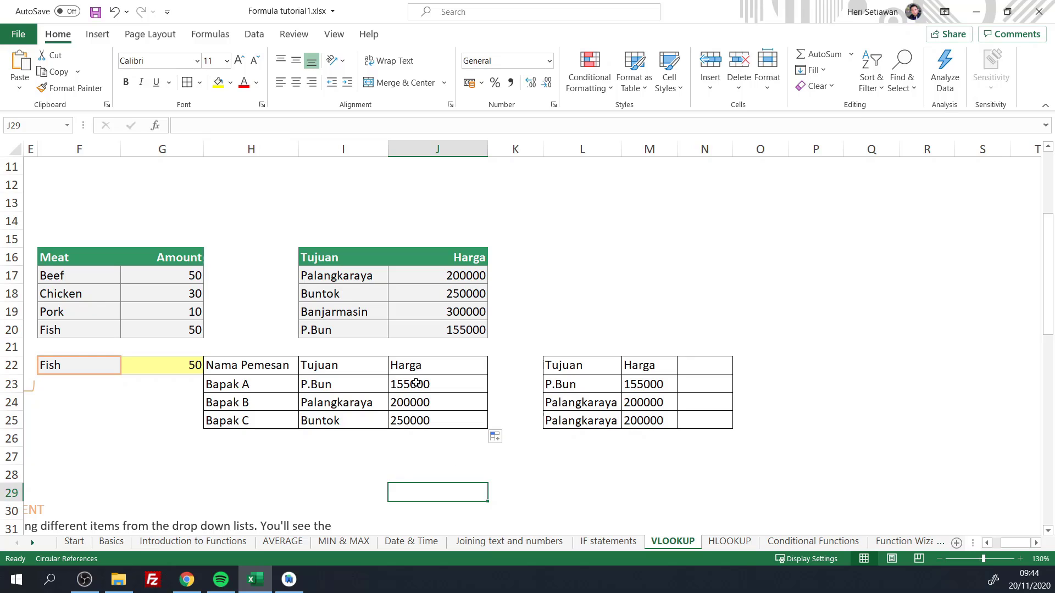
# Check the Palangkaraya and Buntok prices in the Tujuan and Harga source table.
pyautogui.moveTo(311, 276); pyautogui.dragTo(418, 296)
pyautogui.click(335, 295)
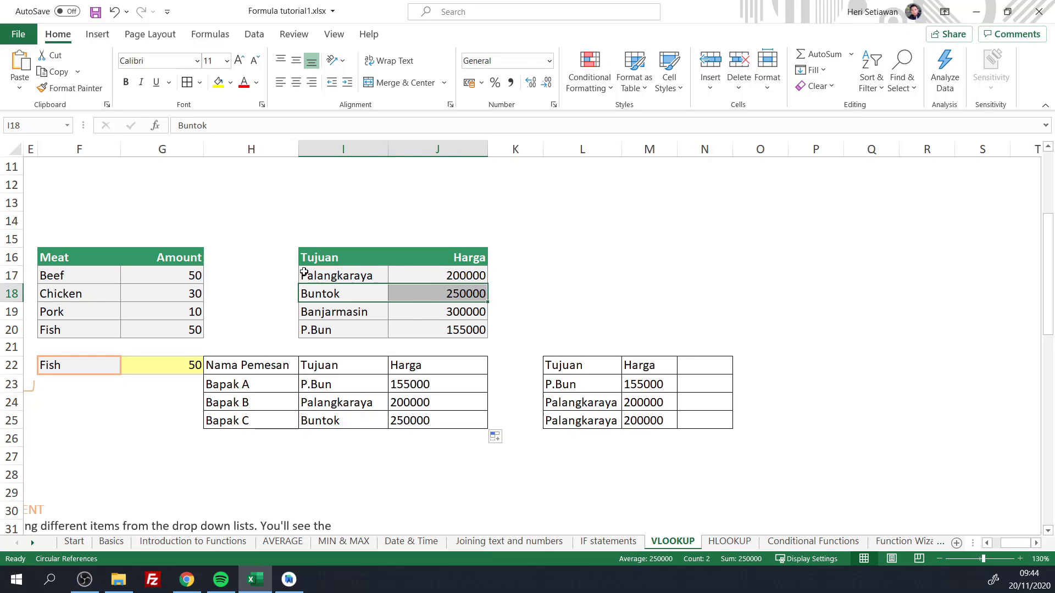
pyautogui.click(321, 273)
pyautogui.click(430, 275)
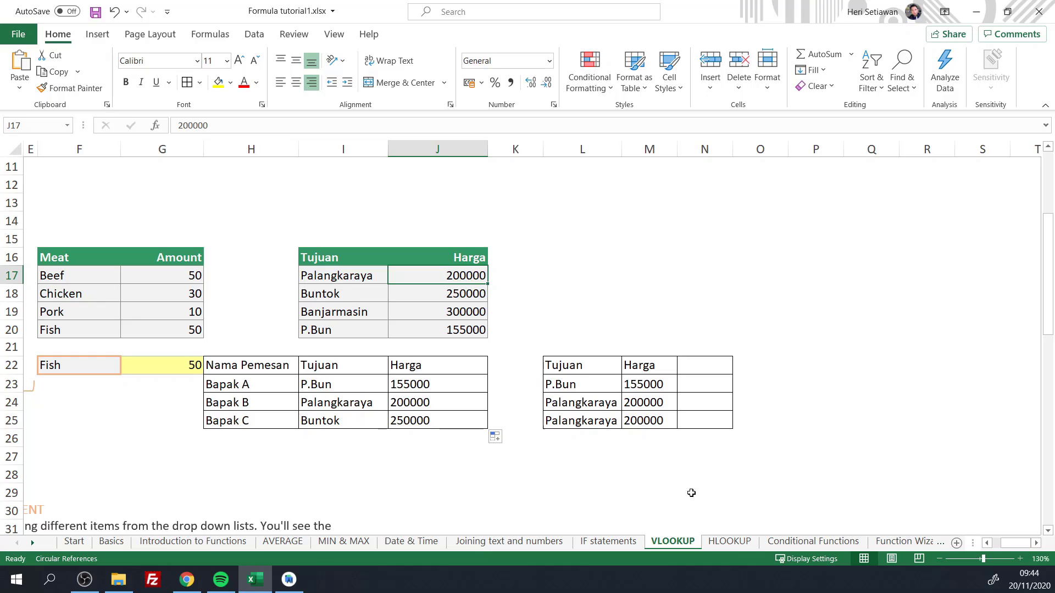
# Delete the existing Harga formulas in M23:M25 of the second order table.
pyautogui.click(651, 384)
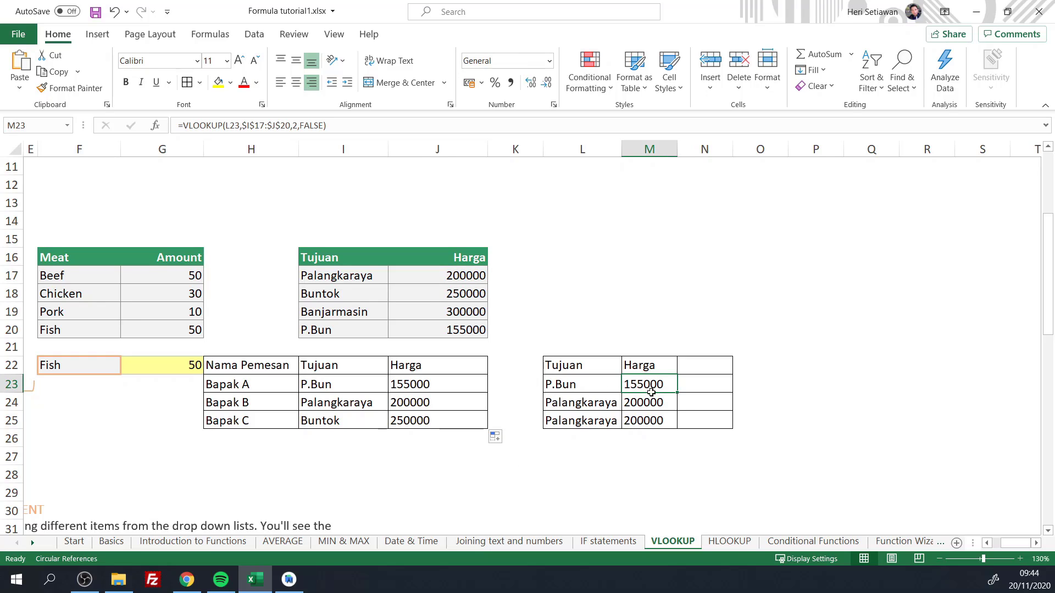
pyautogui.moveTo(651, 384); pyautogui.dragTo(654, 419)
pyautogui.press('Delete')
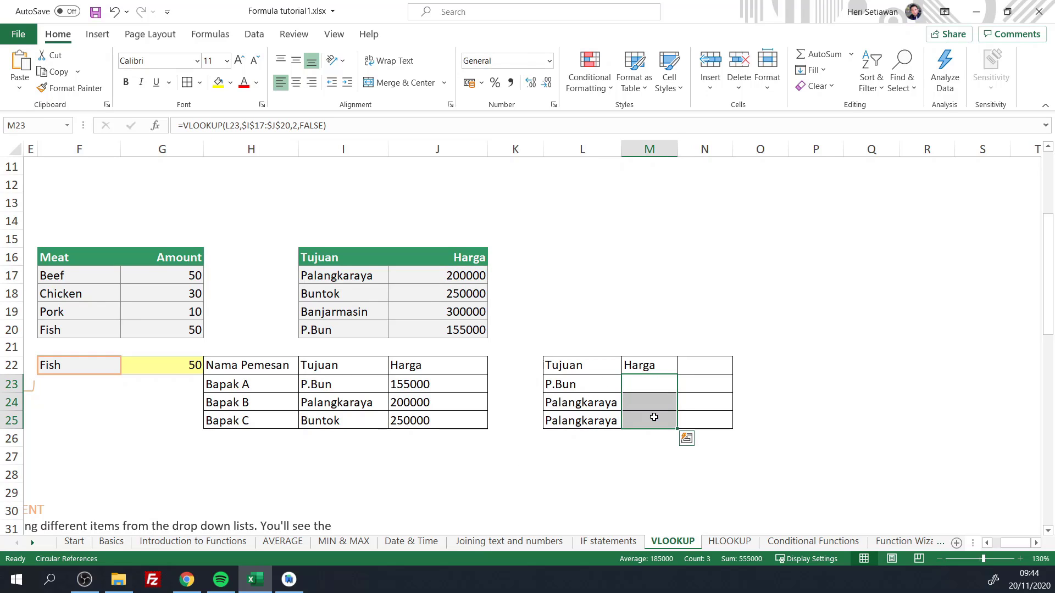
# Begin a VLOOKUP formula in M23 with L23 as the lookup value and the absolute range $I$17:$J$20 as the table.
pyautogui.click(654, 386)
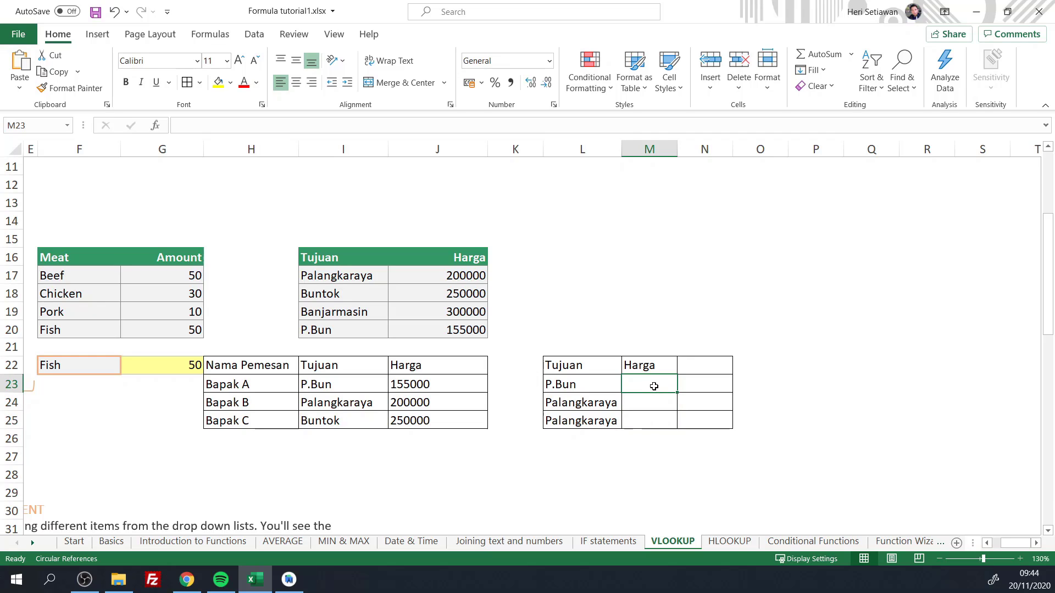
pyautogui.write('=')
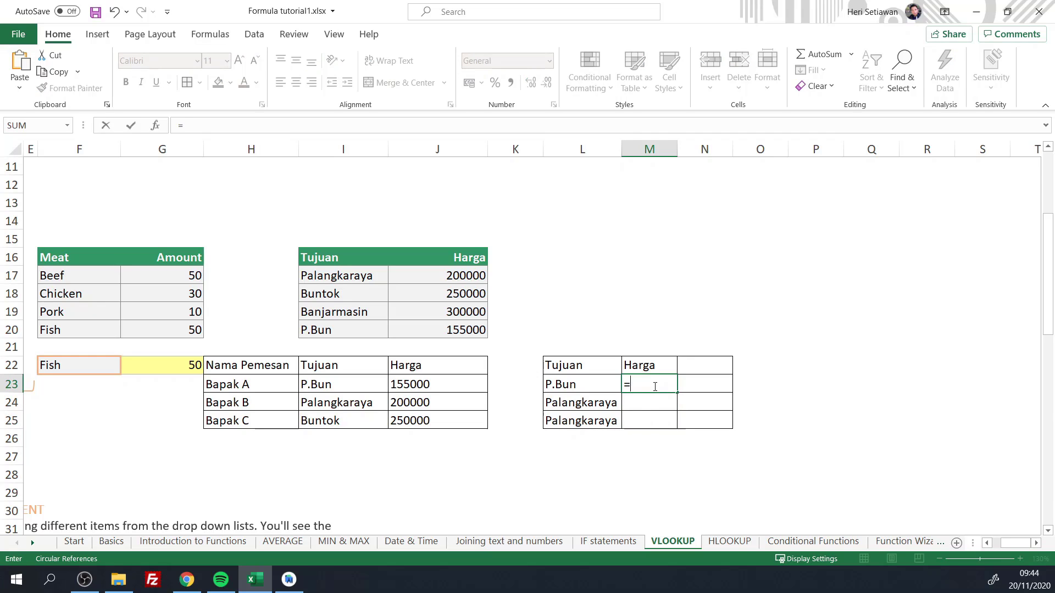
pyautogui.write('VLOOKU')
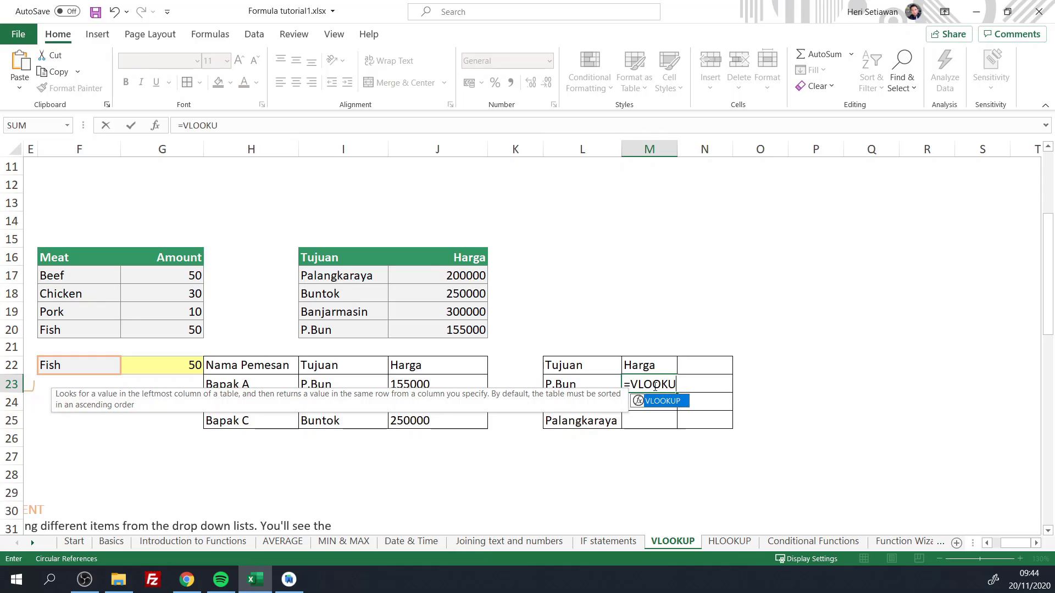
pyautogui.write('P(')
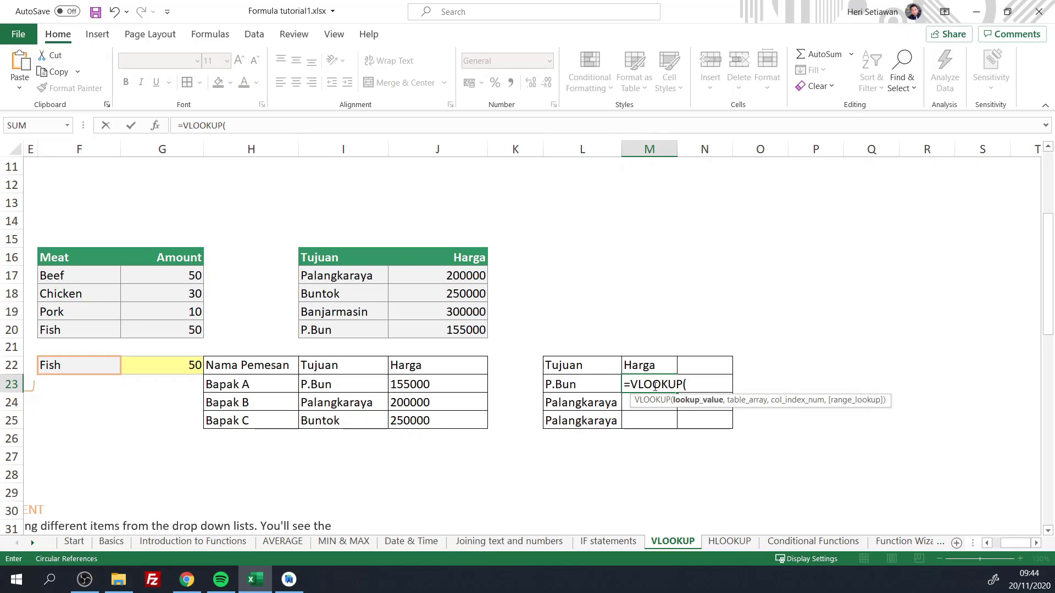
pyautogui.click(568, 386)
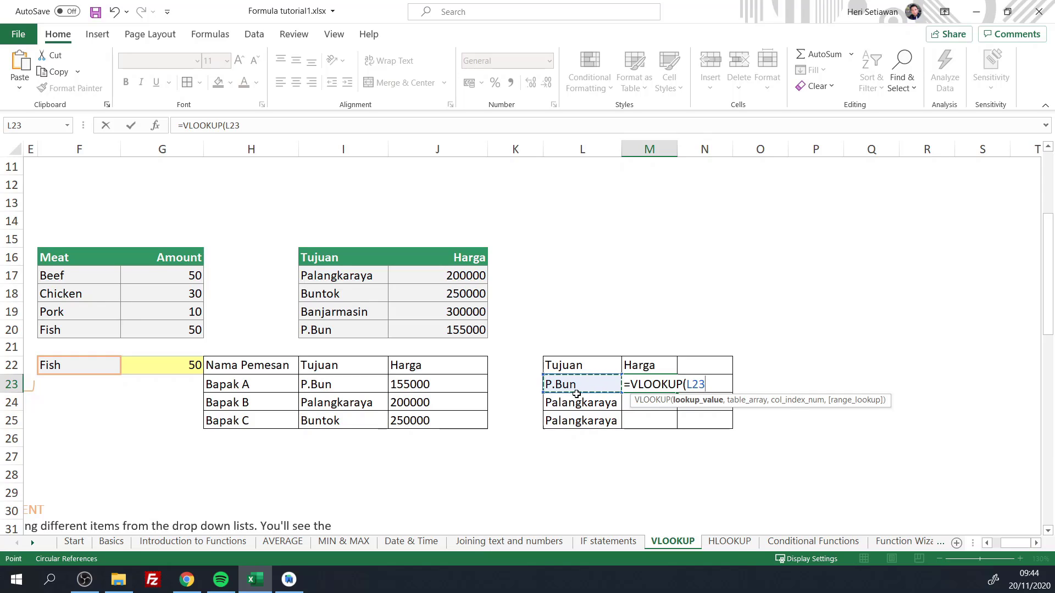
pyautogui.write(',')
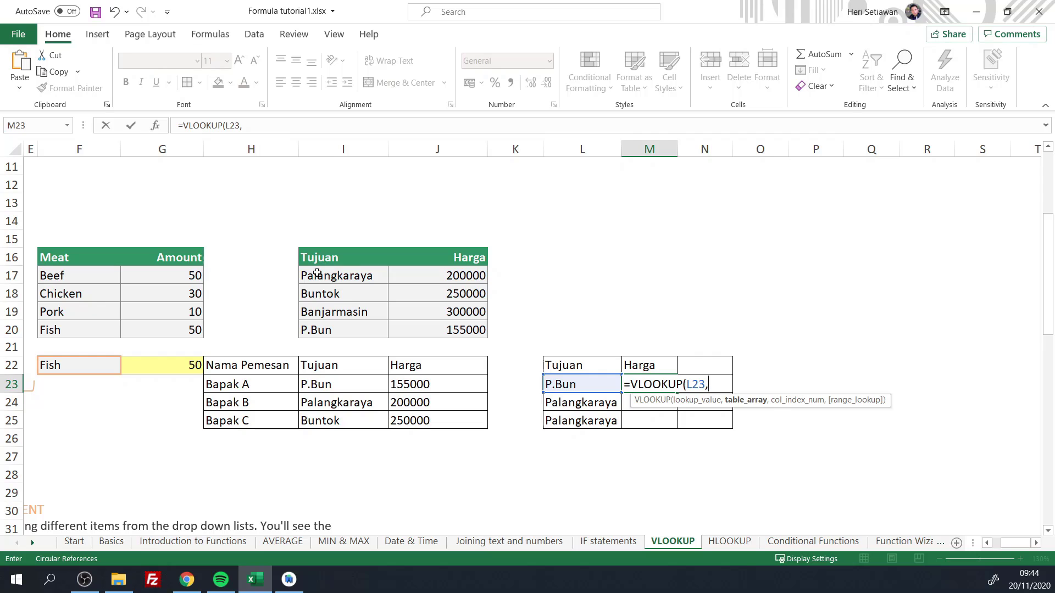
pyautogui.click(384, 285)
pyautogui.moveTo(385, 285); pyautogui.dragTo(440, 334)
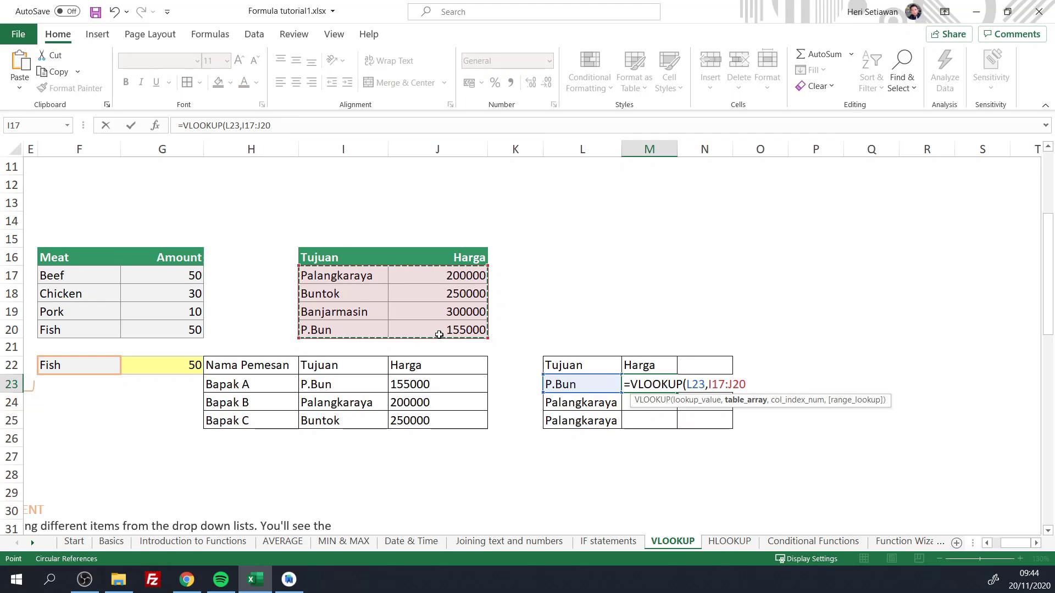
pyautogui.press('F4')
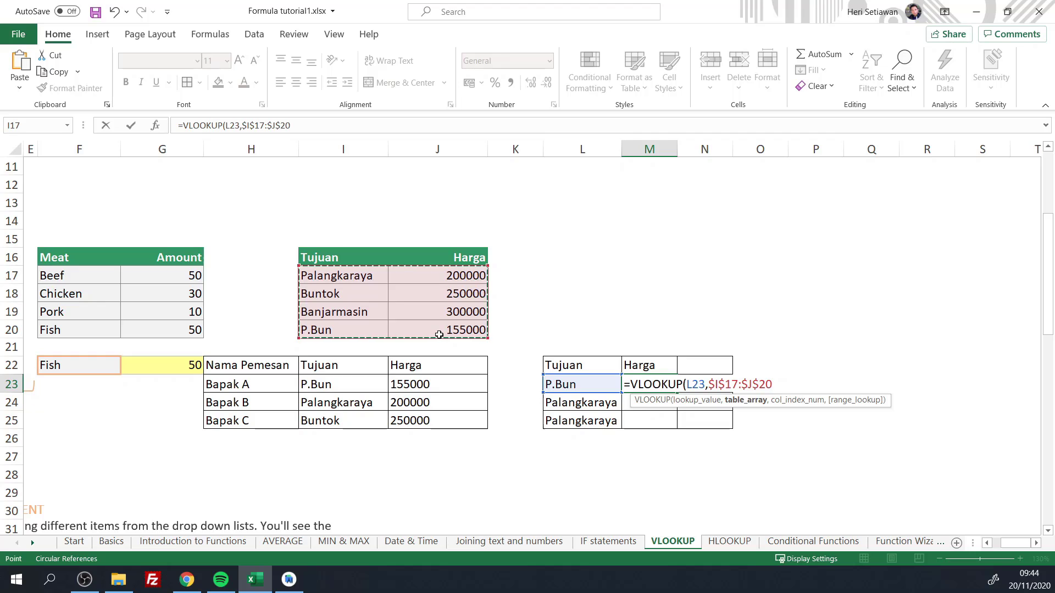
# Complete the M23 formula with column index 2 and FALSE for exact matching, giving =VLOOKUP(L23,$I$17:$J$20,2,FALSE).
pyautogui.write(',2')
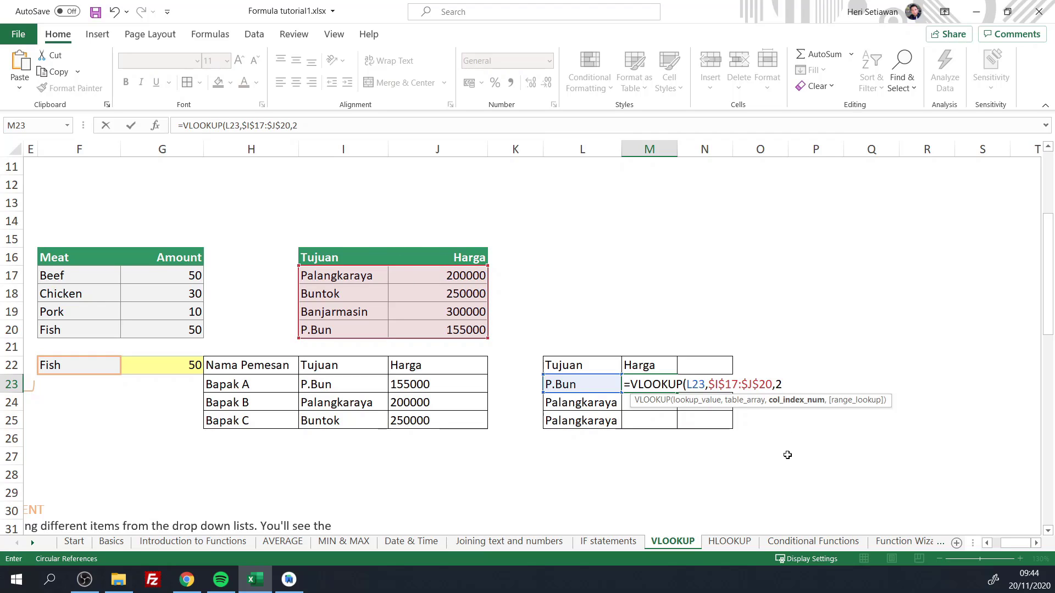
pyautogui.write(',FALSE')
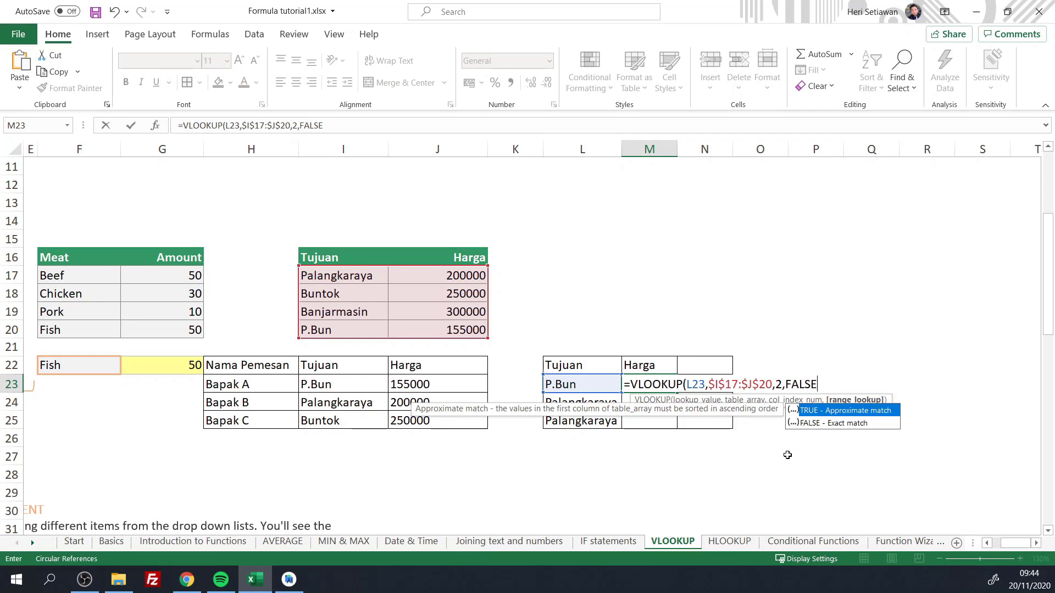
pyautogui.write(')')
pyautogui.press('Return')
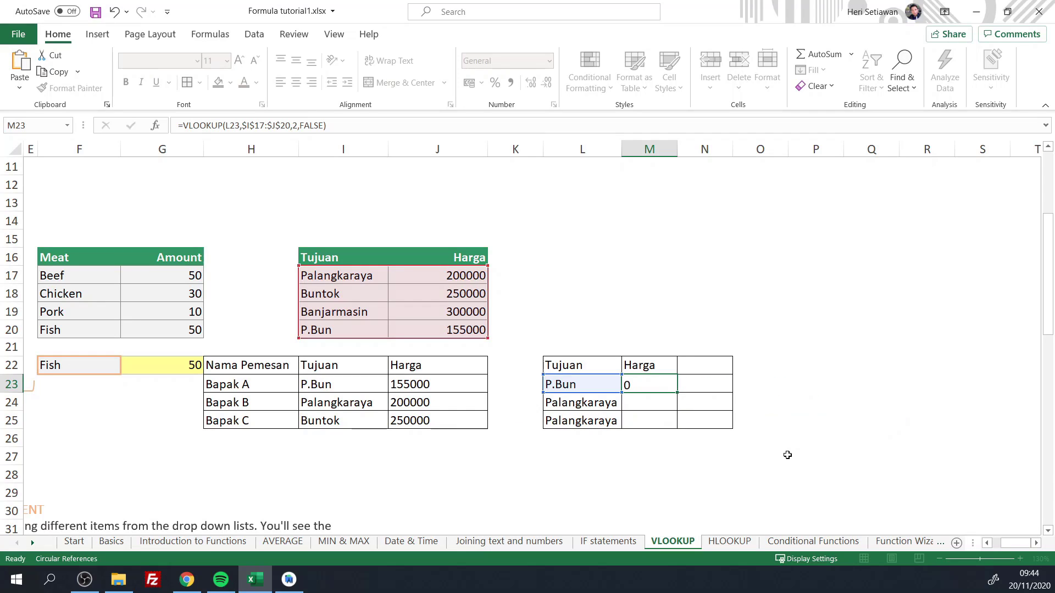
# Fill the VLOOKUP formula from M23 down to M25 in the second order table.
pyautogui.click(657, 383)
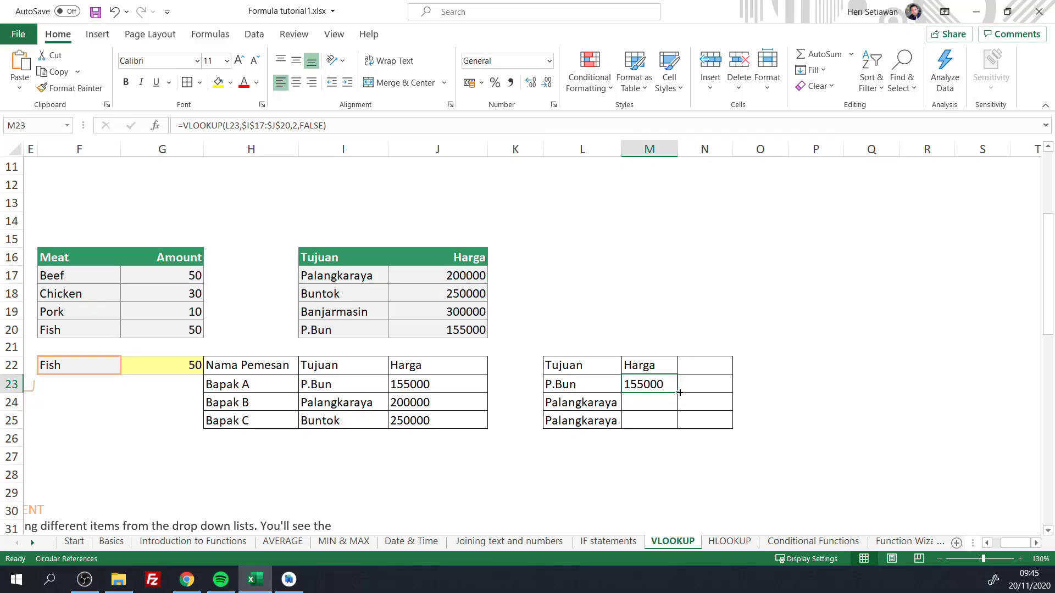
pyautogui.moveTo(678, 393); pyautogui.dragTo(681, 424)
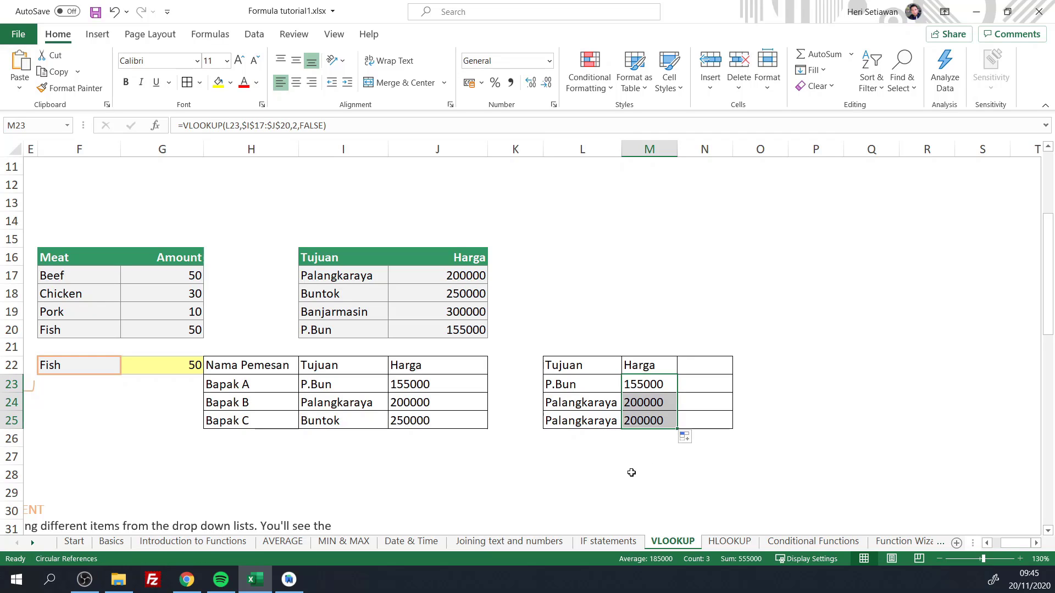
pyautogui.click(628, 473)
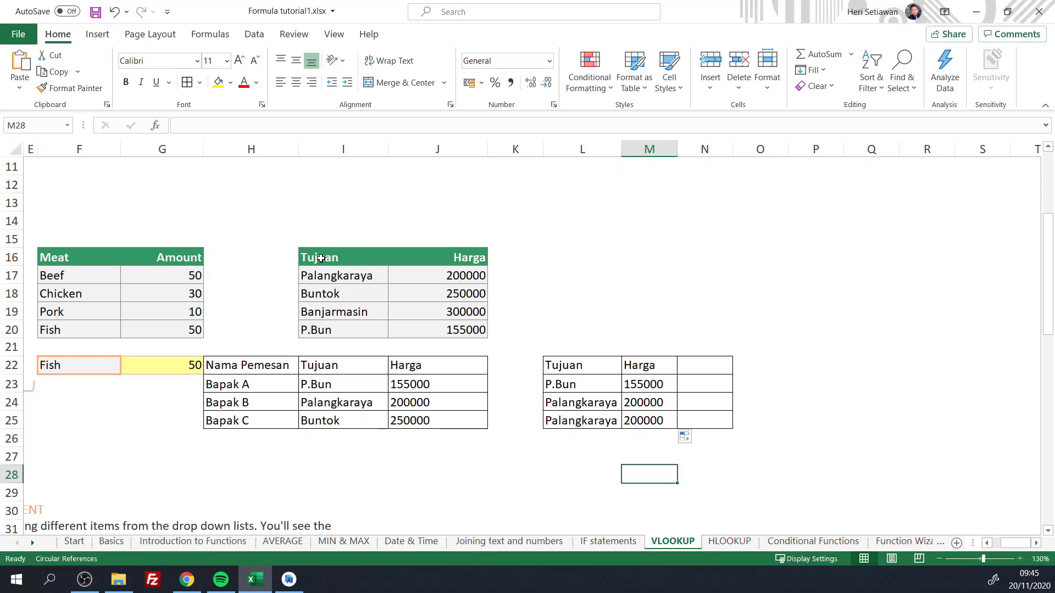
# Compare the Tabel Gaji layout on the HLOOKUP sheet with the Tujuan and Harga header row on the VLOOKUP sheet.
pyautogui.click(723, 546)
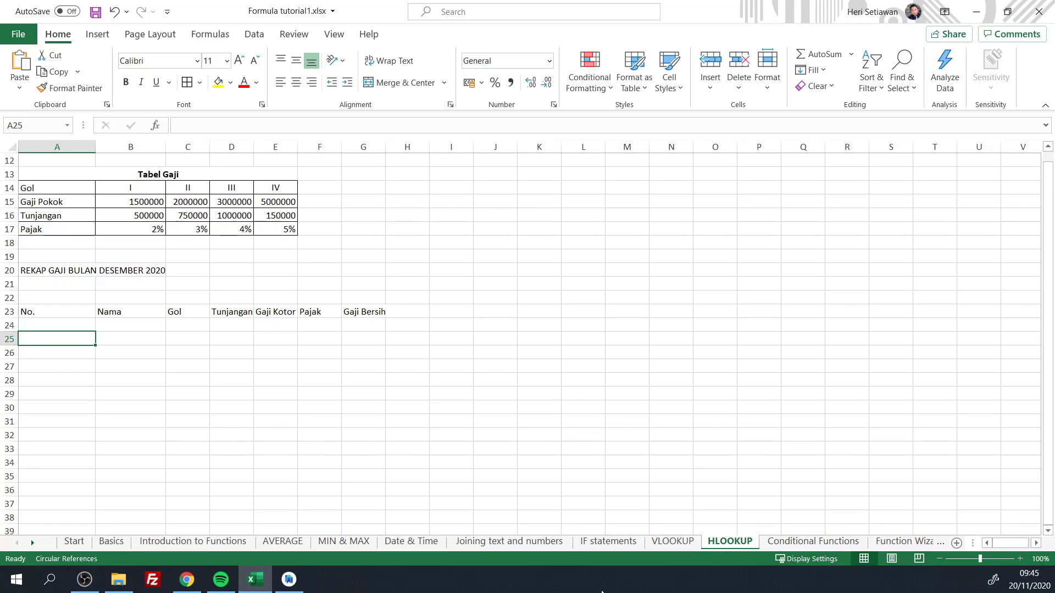
pyautogui.click(659, 546)
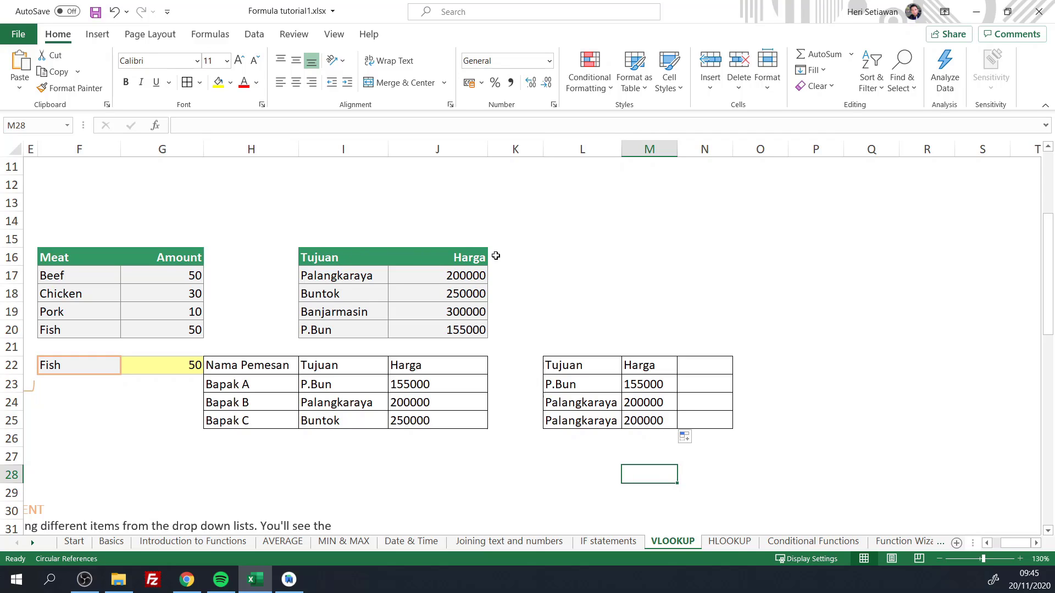
pyautogui.moveTo(321, 254); pyautogui.dragTo(463, 249)
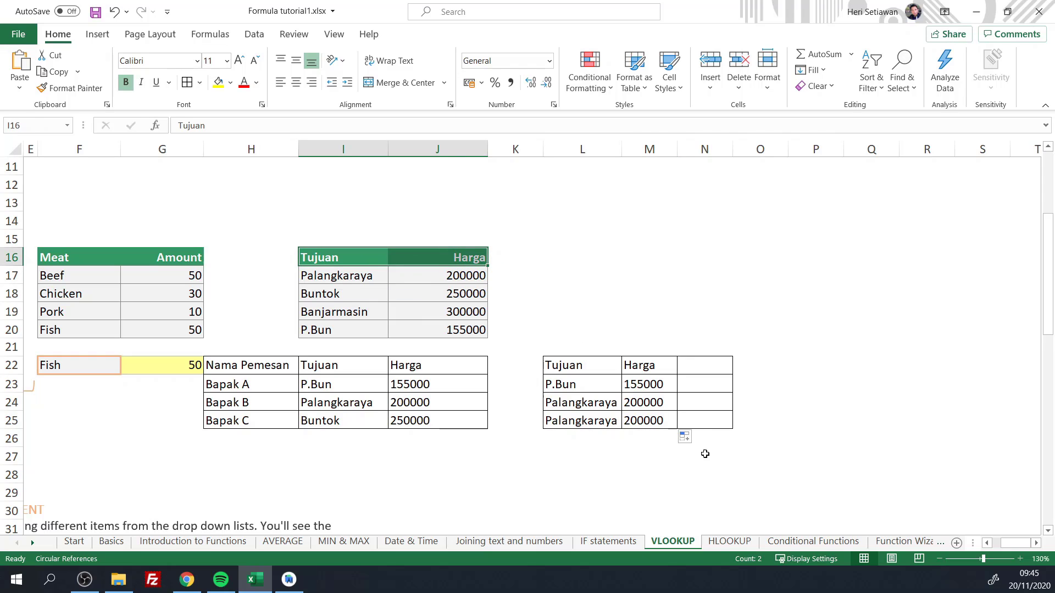
# On the HLOOKUP sheet, make the Tabel Gaji row labels in A14:A17 bold with a light gray fill, and narrow column A.
pyautogui.click(719, 546)
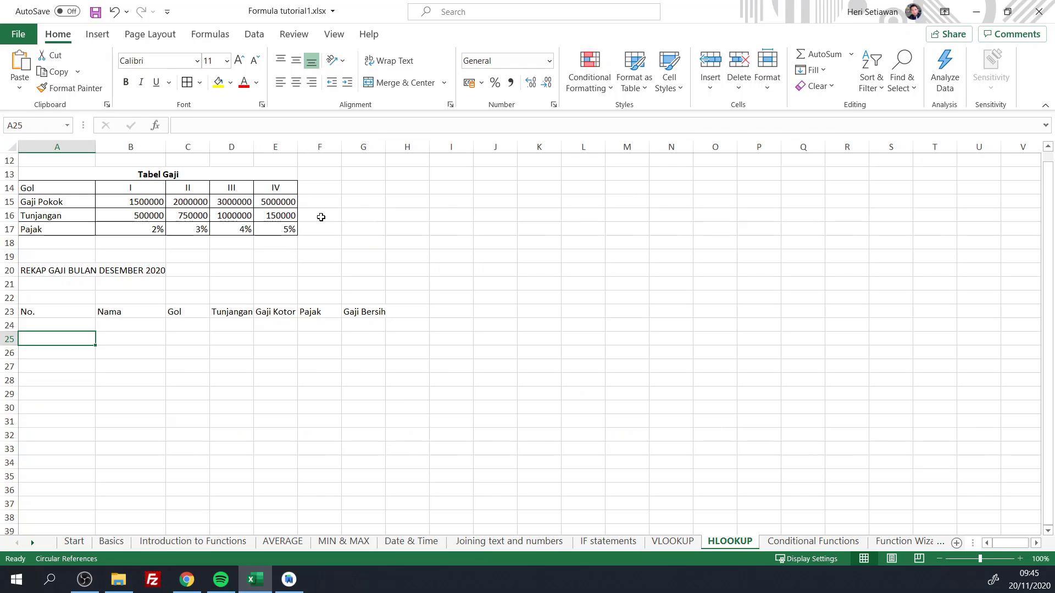
pyautogui.moveTo(57, 188); pyautogui.dragTo(55, 228)
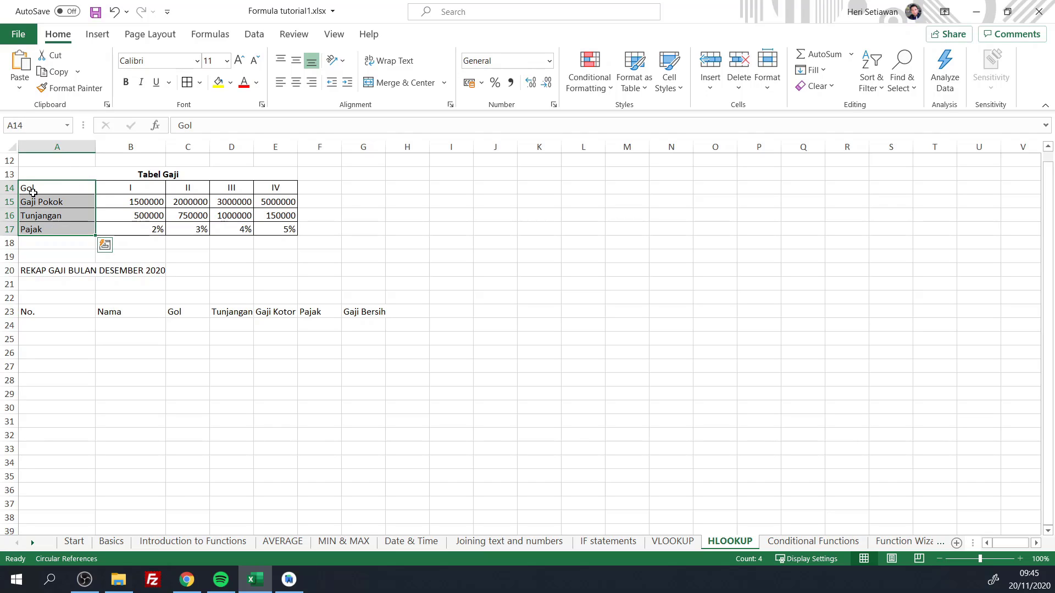
pyautogui.click(126, 82)
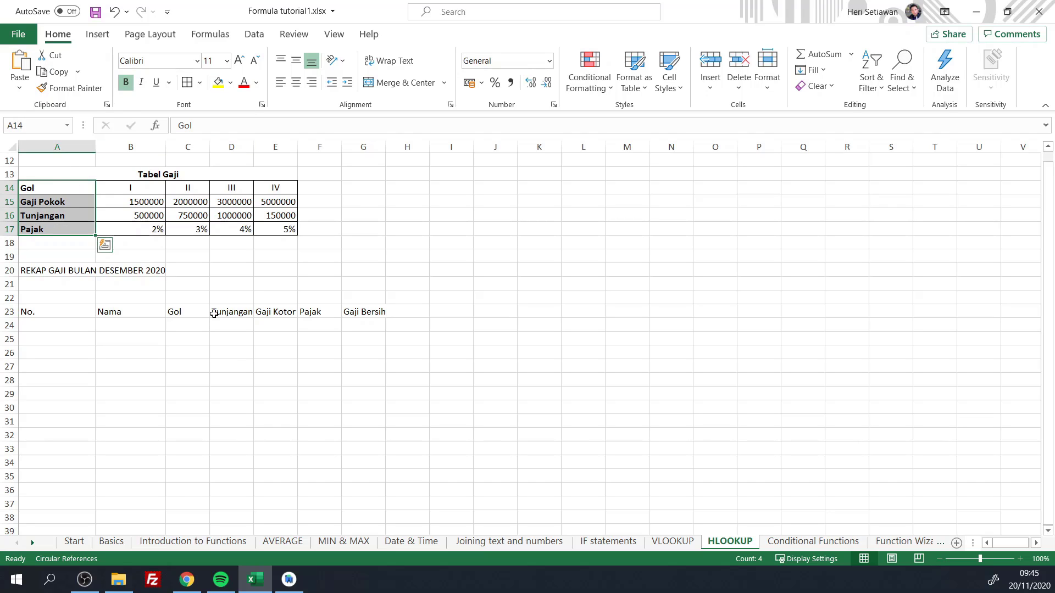
pyautogui.click(231, 82)
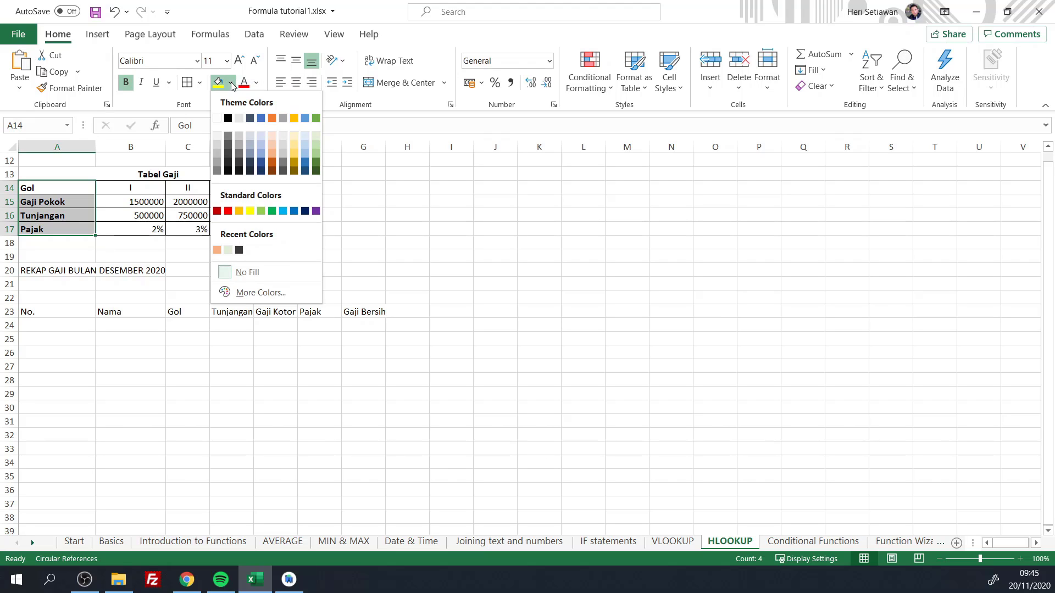
pyautogui.click(215, 136)
pyautogui.click(316, 257)
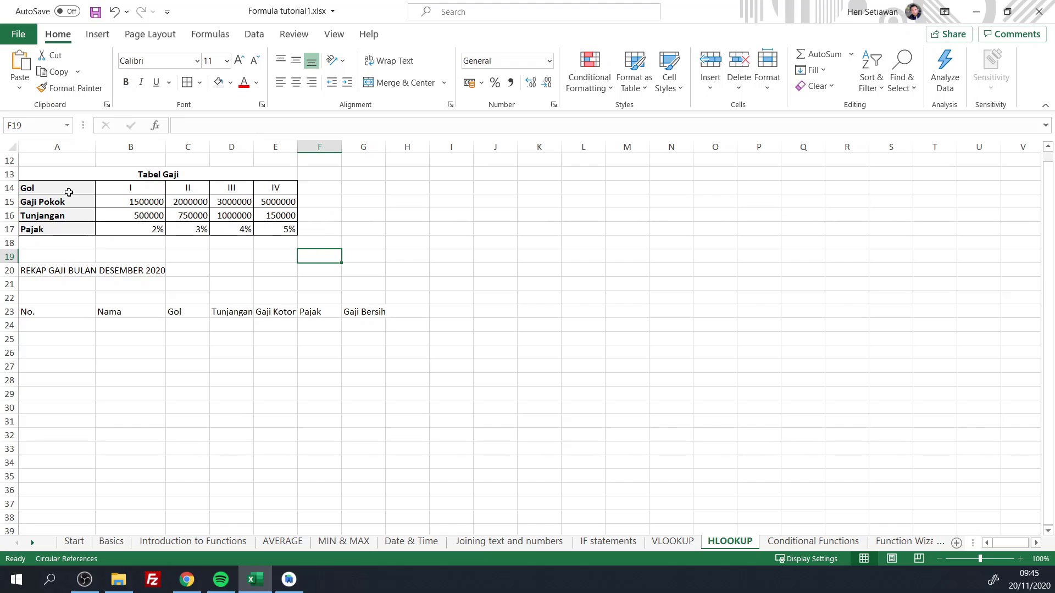
pyautogui.moveTo(95, 147); pyautogui.dragTo(75, 150)
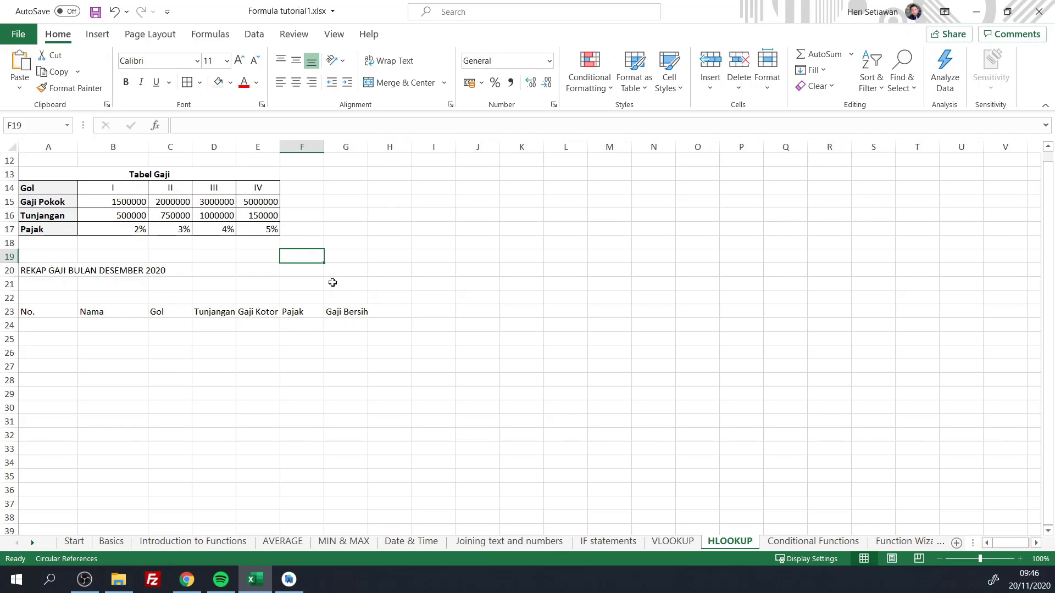
# Enter the employee's name in B24 with III as Gol in C24, and widen the Tunjangan column D slightly.
pyautogui.click(127, 325)
pyautogui.write('Heri')
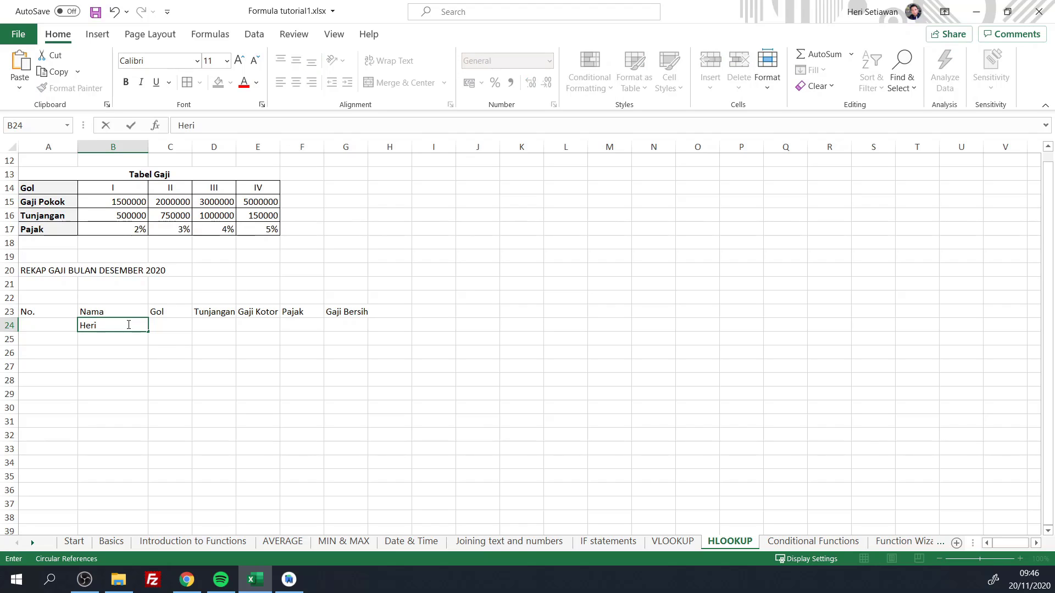
pyautogui.press('Tab')
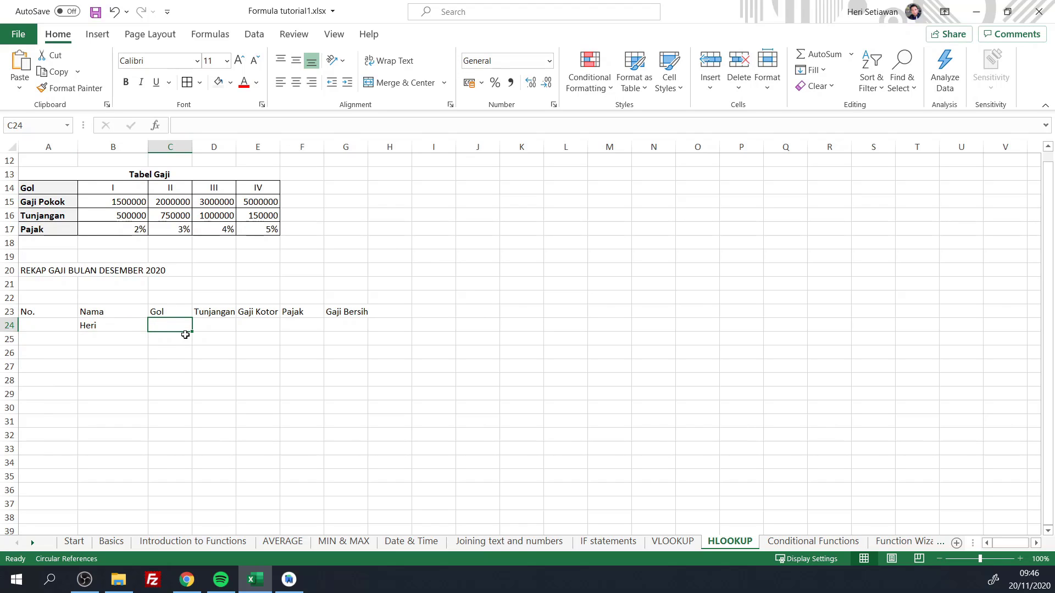
pyautogui.write('II')
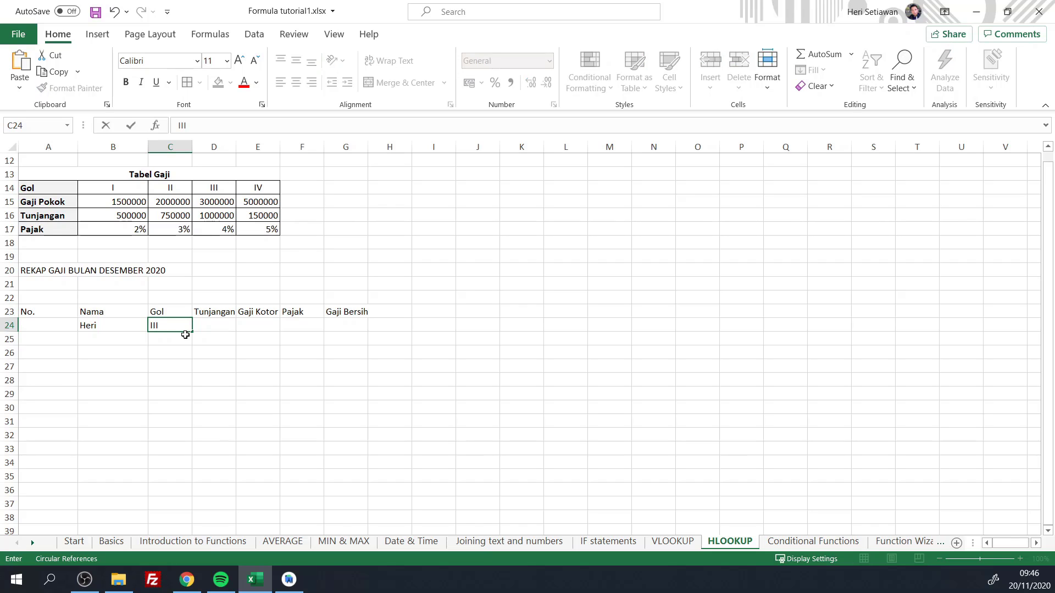
pyautogui.write('I')
pyautogui.click(219, 325)
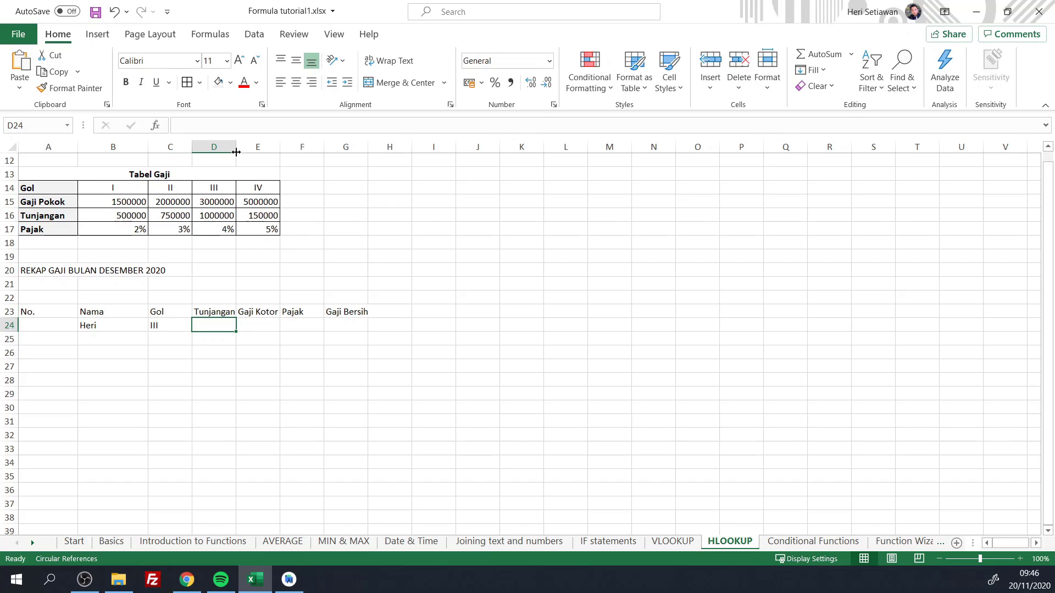
pyautogui.moveTo(244, 147); pyautogui.dragTo(254, 147)
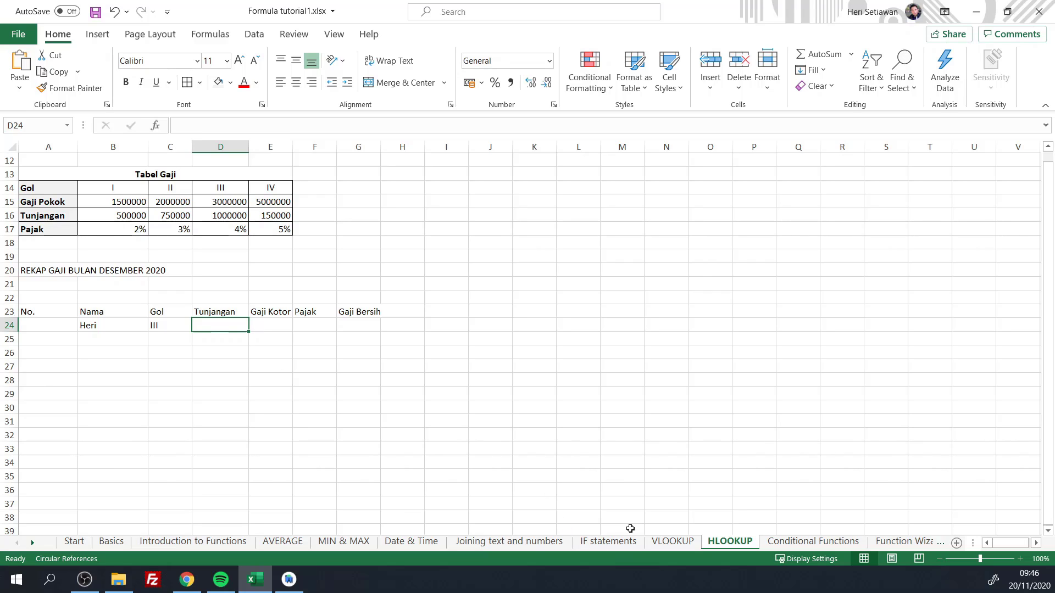
# Compare the column headers and prices of the Tujuan and Harga table on the VLOOKUP sheet with the row labels A14:A17 on the HLOOKUP sheet.
pyautogui.click(672, 541)
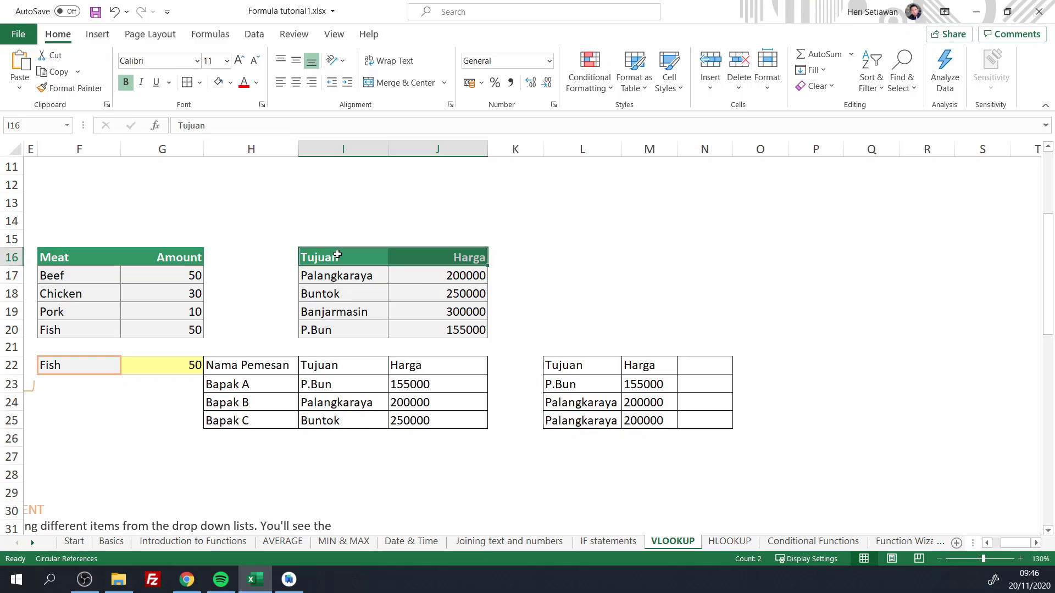
pyautogui.moveTo(337, 255); pyautogui.dragTo(440, 257)
pyautogui.click(427, 276)
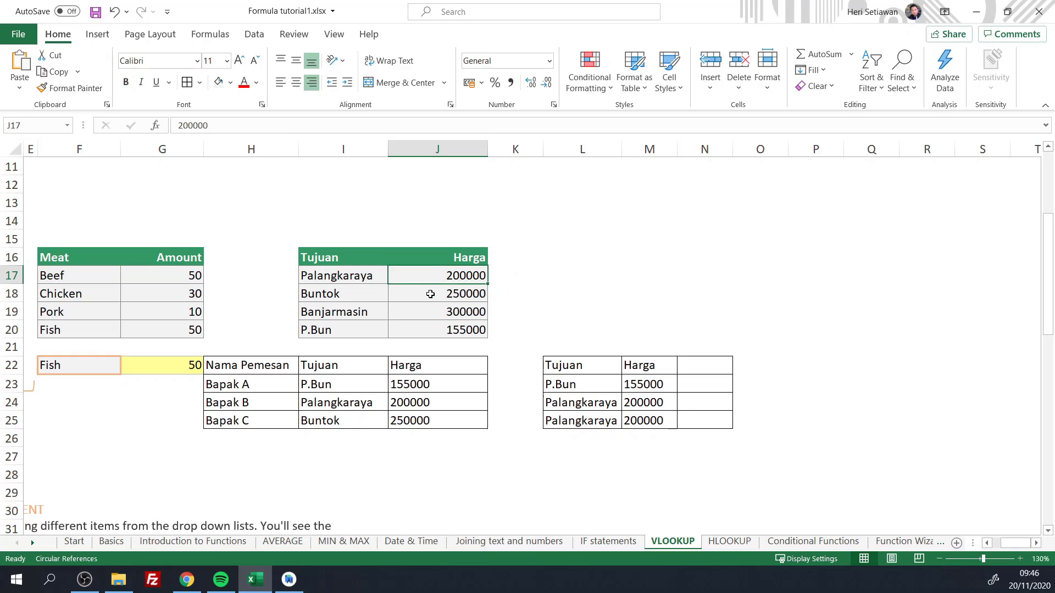
pyautogui.click(429, 307)
pyautogui.click(435, 332)
pyautogui.click(419, 286)
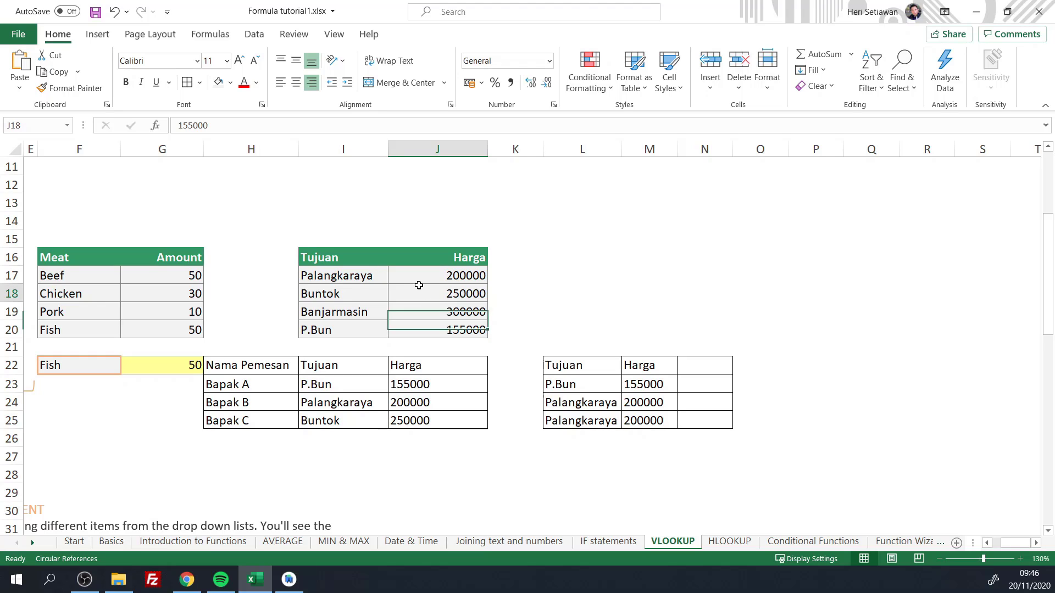
pyautogui.moveTo(341, 256); pyautogui.dragTo(483, 256)
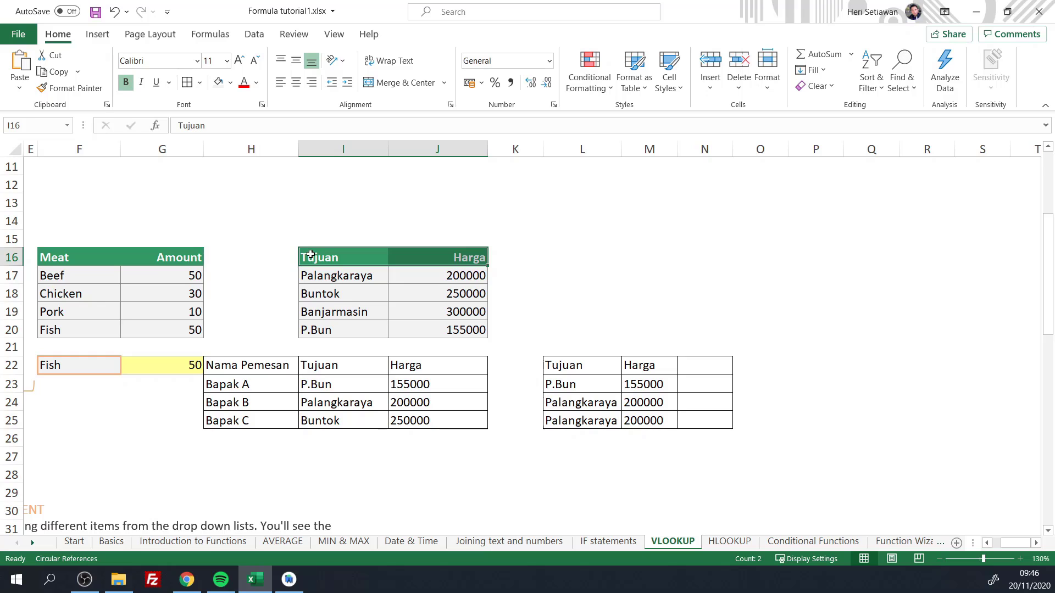
pyautogui.moveTo(310, 254); pyautogui.dragTo(440, 257)
pyautogui.click(729, 541)
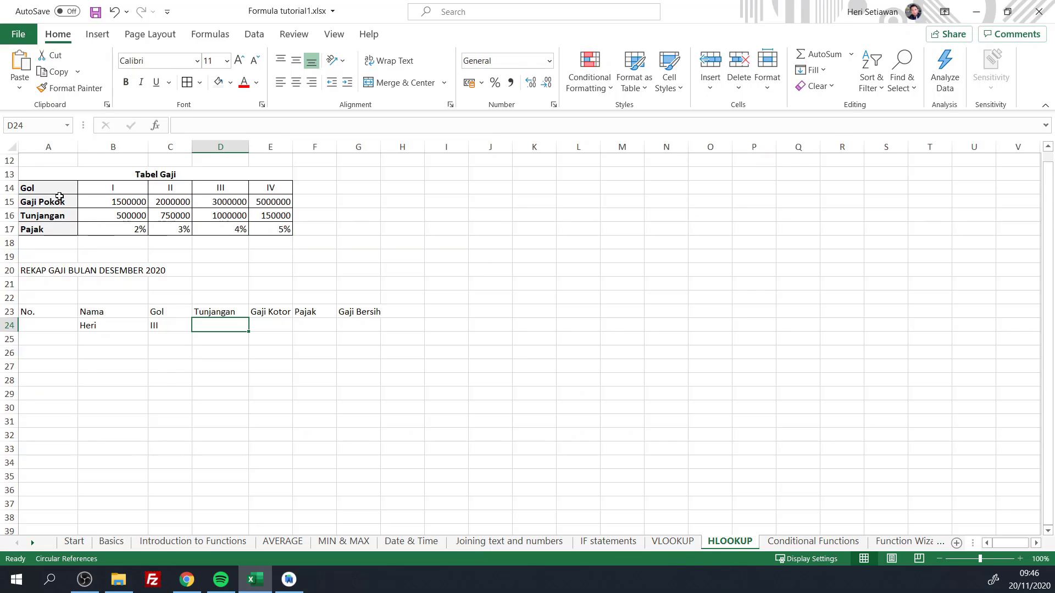
pyautogui.moveTo(51, 187); pyautogui.dragTo(37, 227)
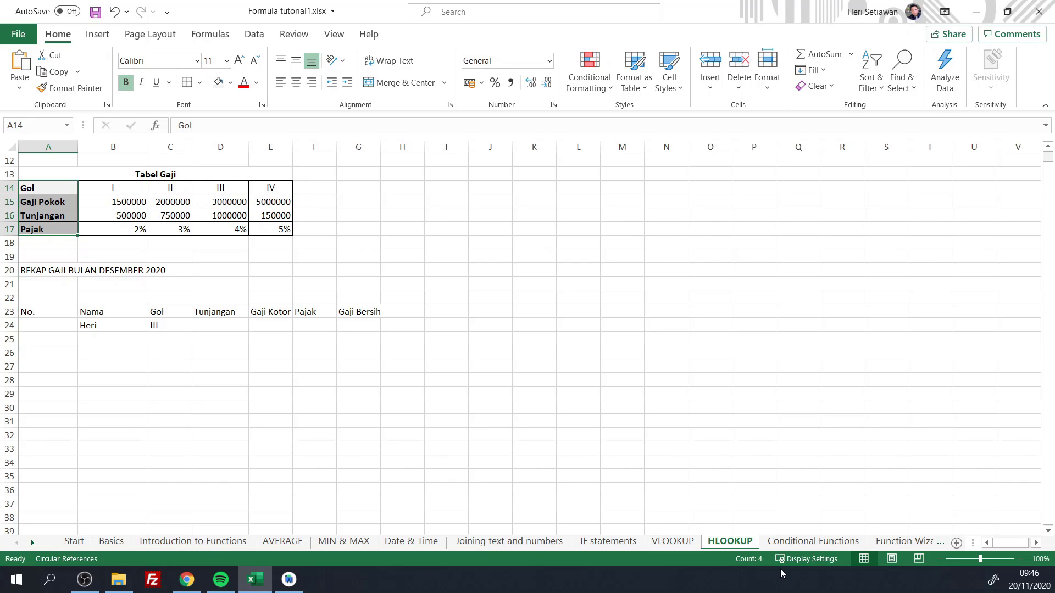
pyautogui.click(672, 541)
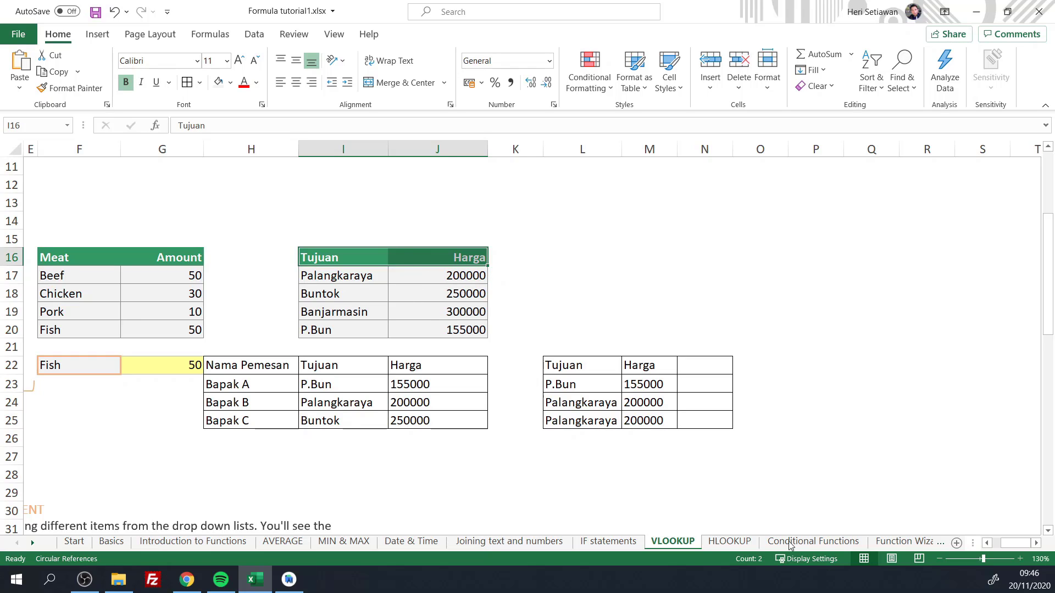
# On the HLOOKUP sheet, enter =HLOOKUP(C24,B14:E17,3,FALSE) in the Tunjangan cell D24.
pyautogui.click(713, 543)
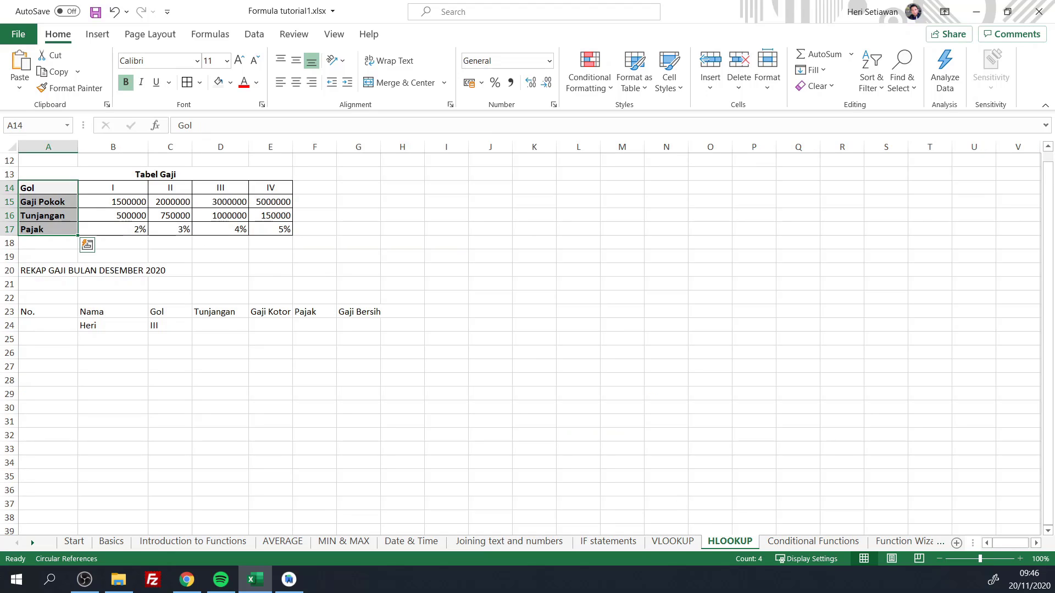
pyautogui.click(218, 326)
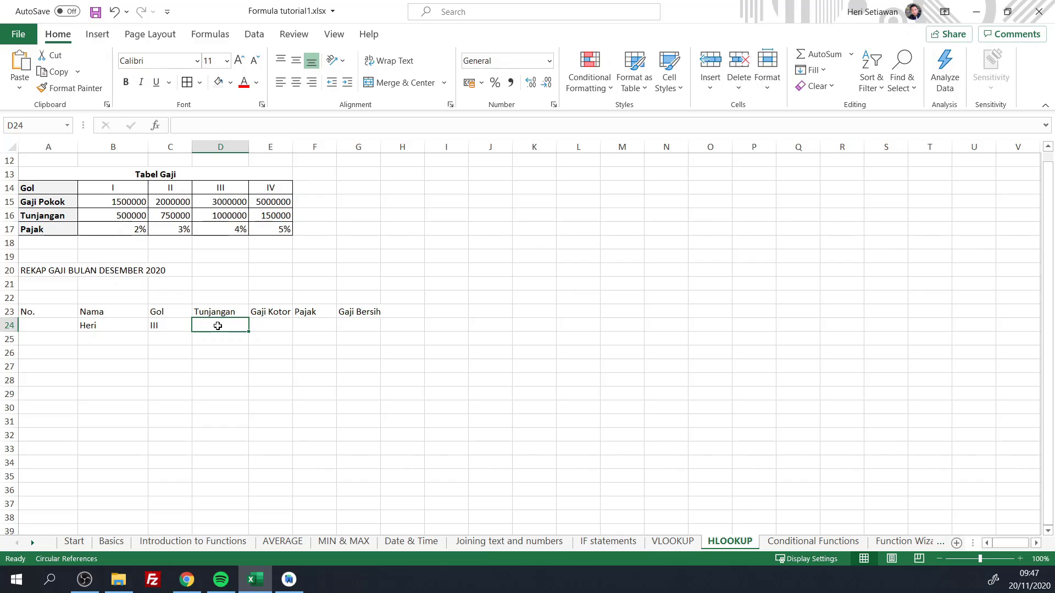
pyautogui.write('=H')
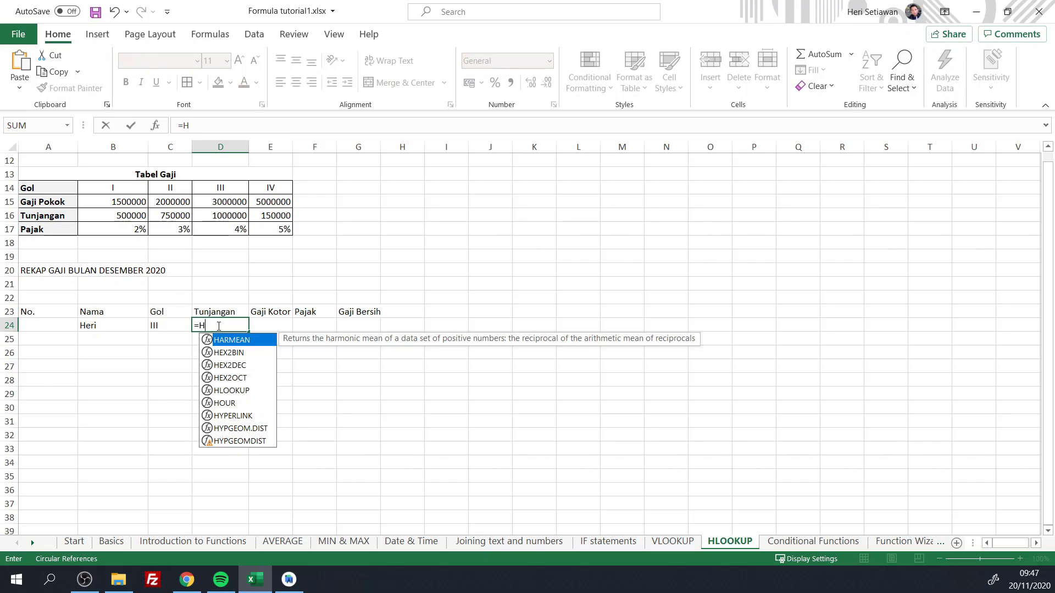
pyautogui.write('LOOKUP(')
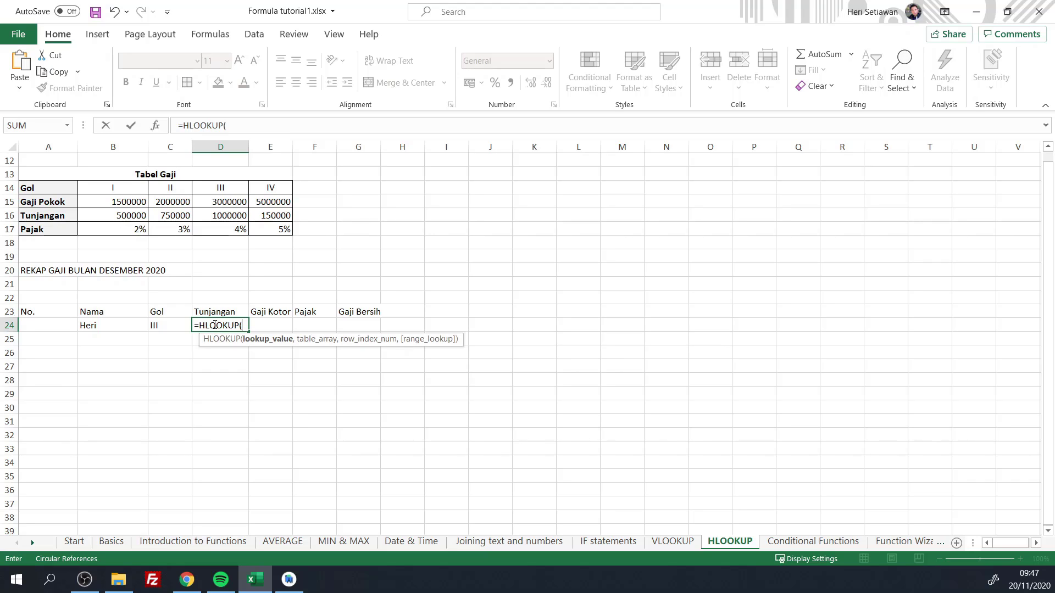
pyautogui.click(161, 325)
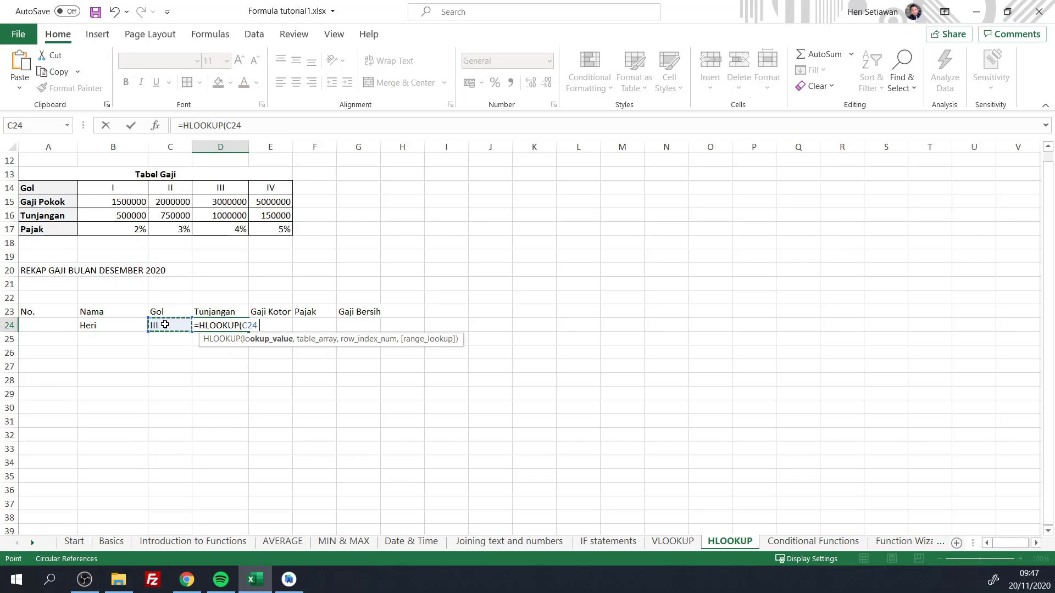
pyautogui.write(',')
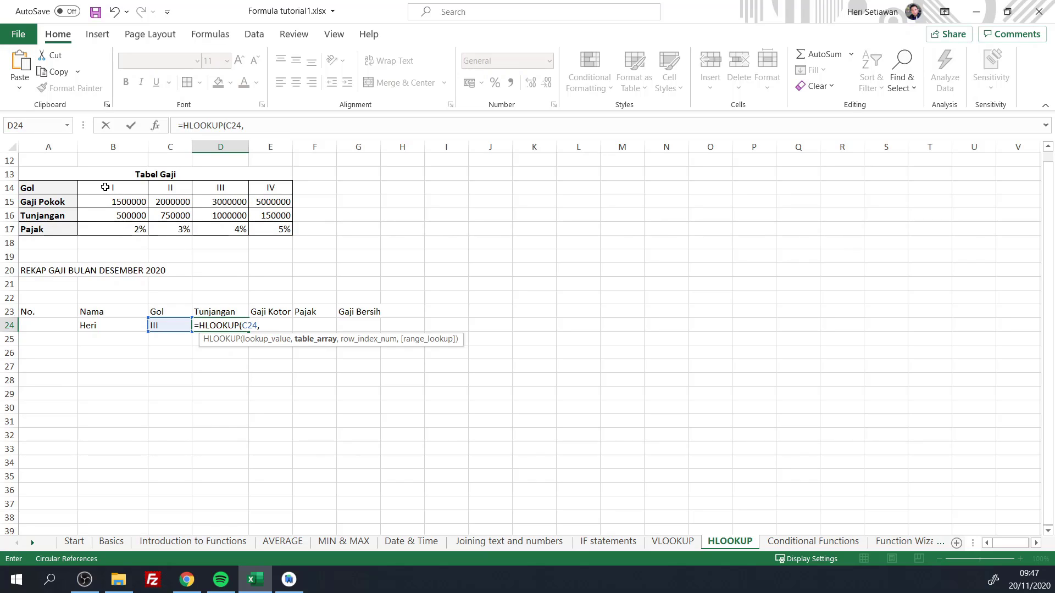
pyautogui.moveTo(105, 187); pyautogui.dragTo(264, 235)
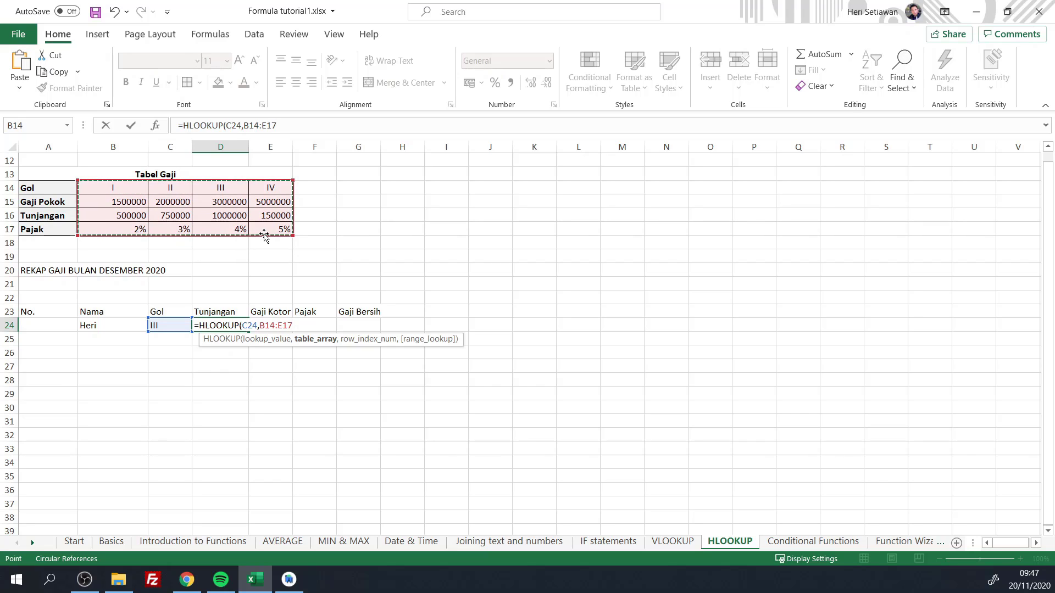
pyautogui.write(',3')
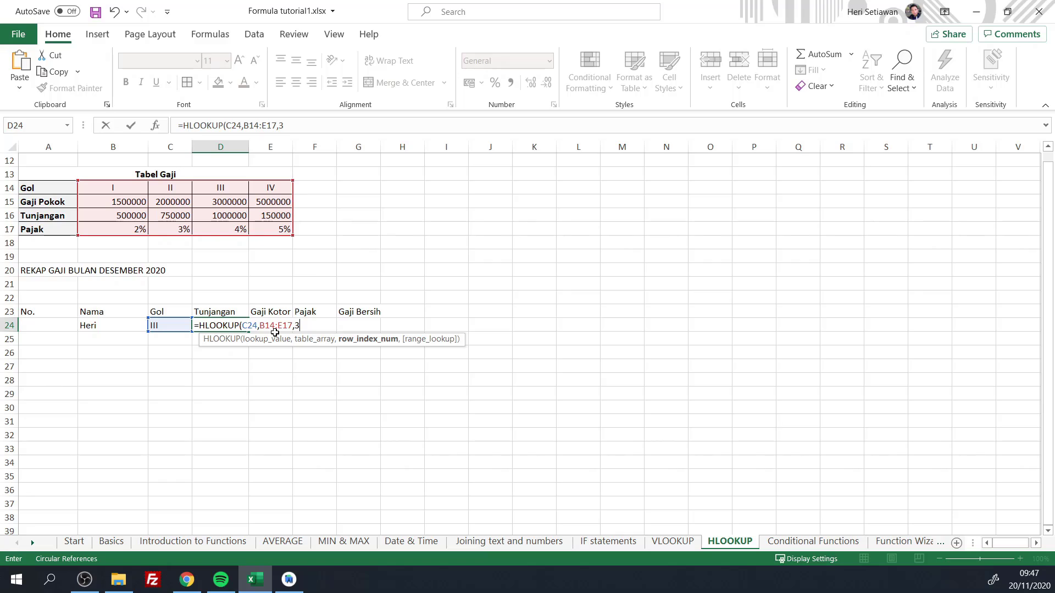
pyautogui.write(',FALS')
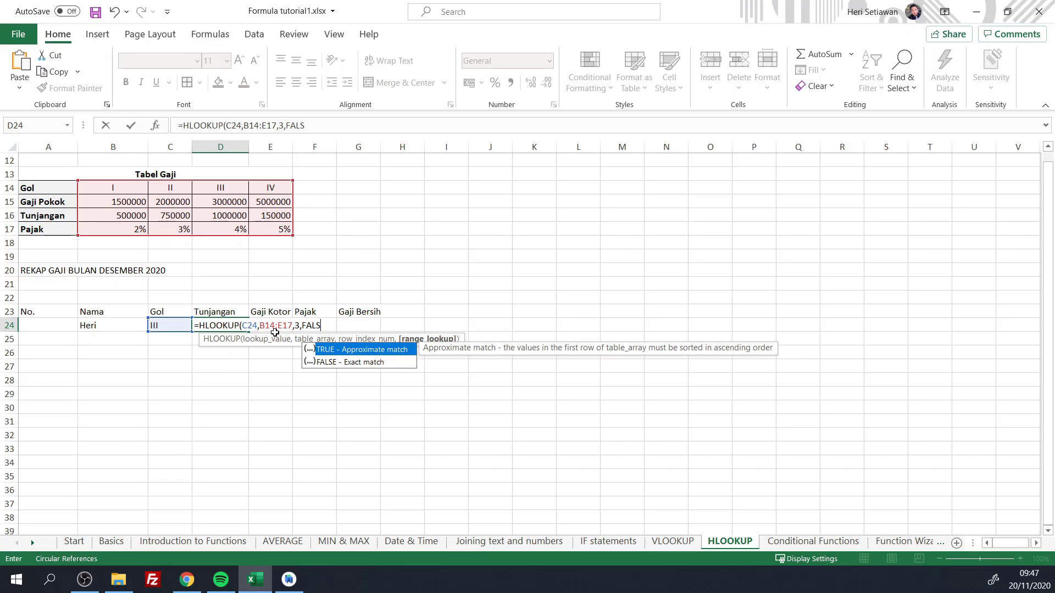
pyautogui.write('E)')
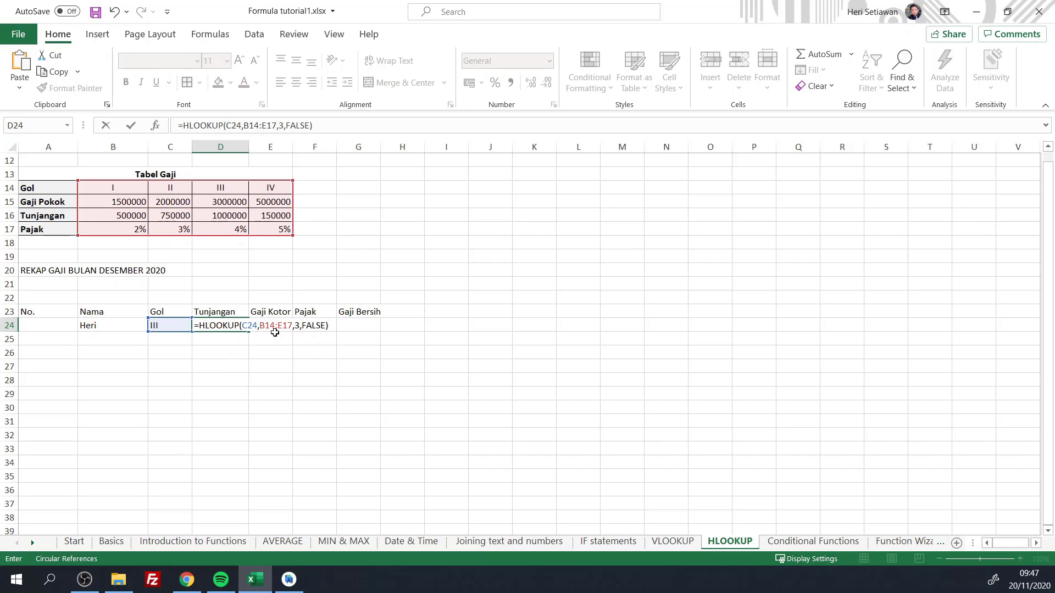
pyautogui.press('Return')
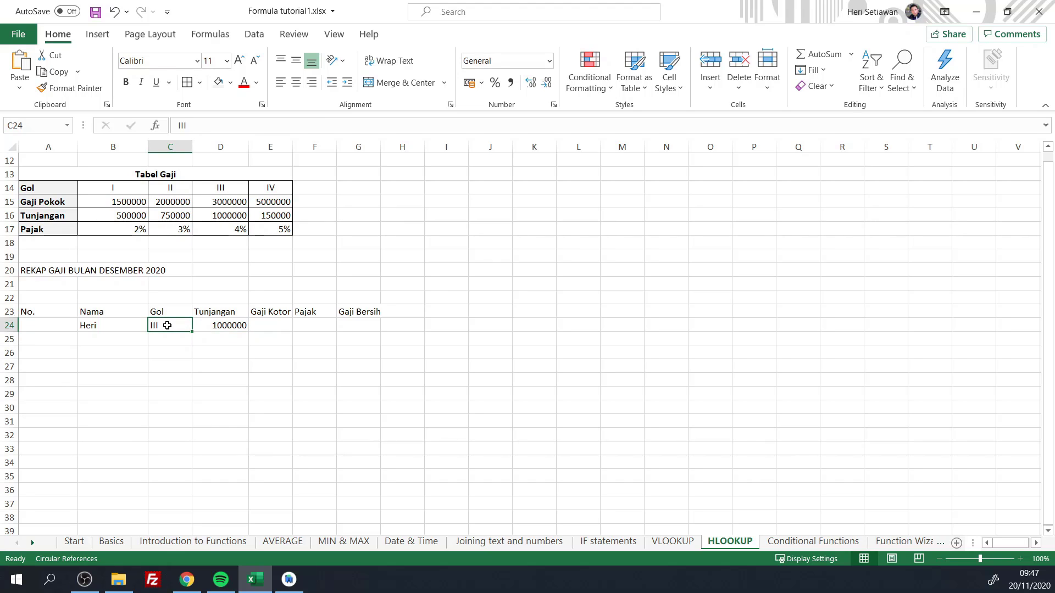
pyautogui.click(229, 326)
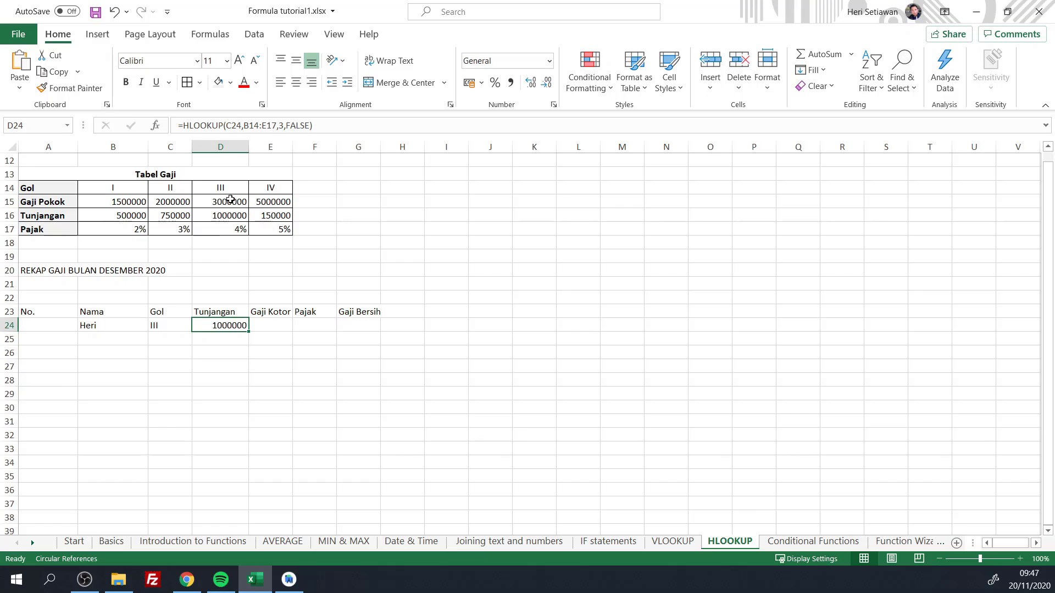
pyautogui.doubleClick(229, 215)
pyautogui.moveTo(134, 202); pyautogui.dragTo(286, 217)
pyautogui.click(301, 231)
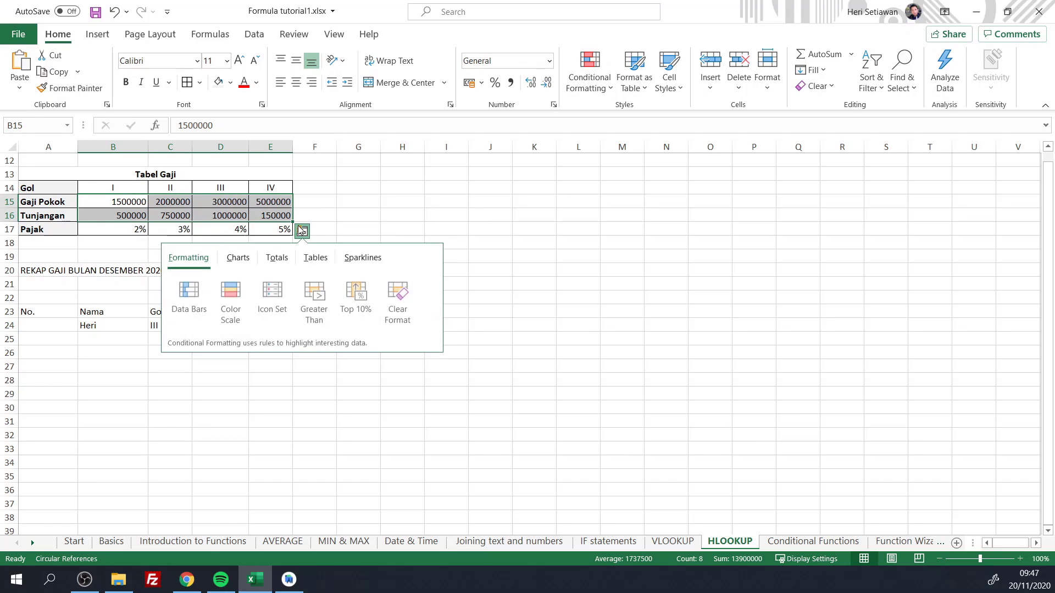
pyautogui.click(349, 202)
# Format the Gaji Pokok and Tunjangan amounts in B15:E16 as Accounting with the Rp Indonesian symbol, and autofit columns B and D.
pyautogui.moveTo(100, 206); pyautogui.dragTo(275, 217)
pyautogui.click(212, 35)
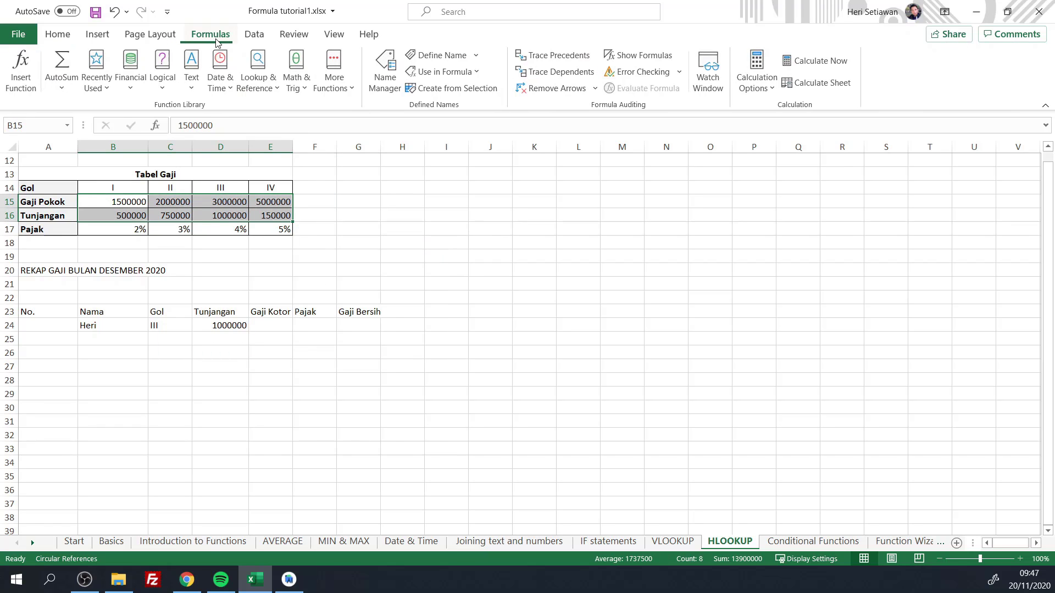
pyautogui.click(151, 36)
pyautogui.click(74, 36)
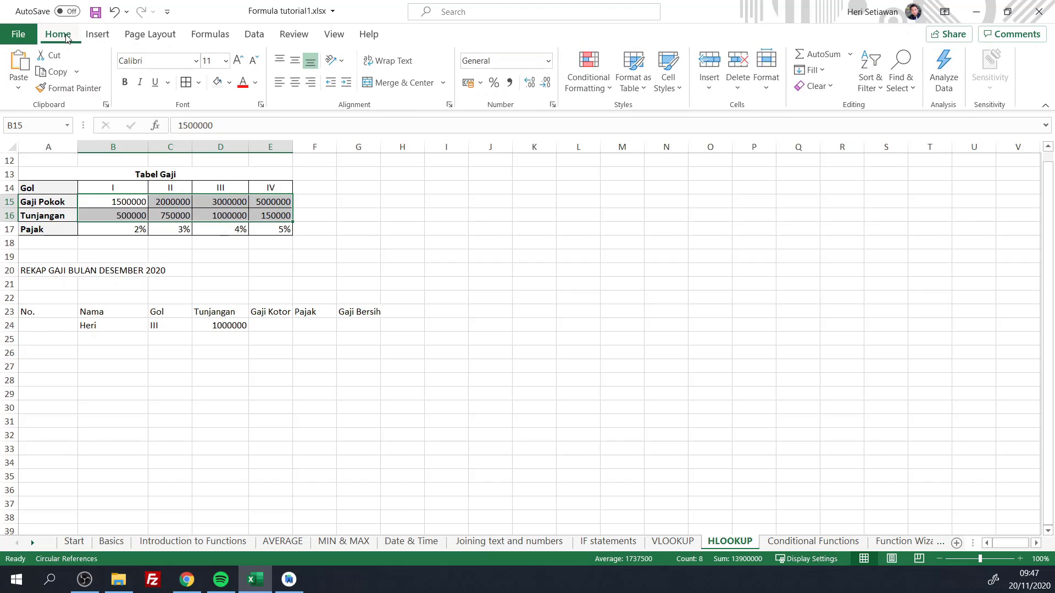
pyautogui.click(481, 83)
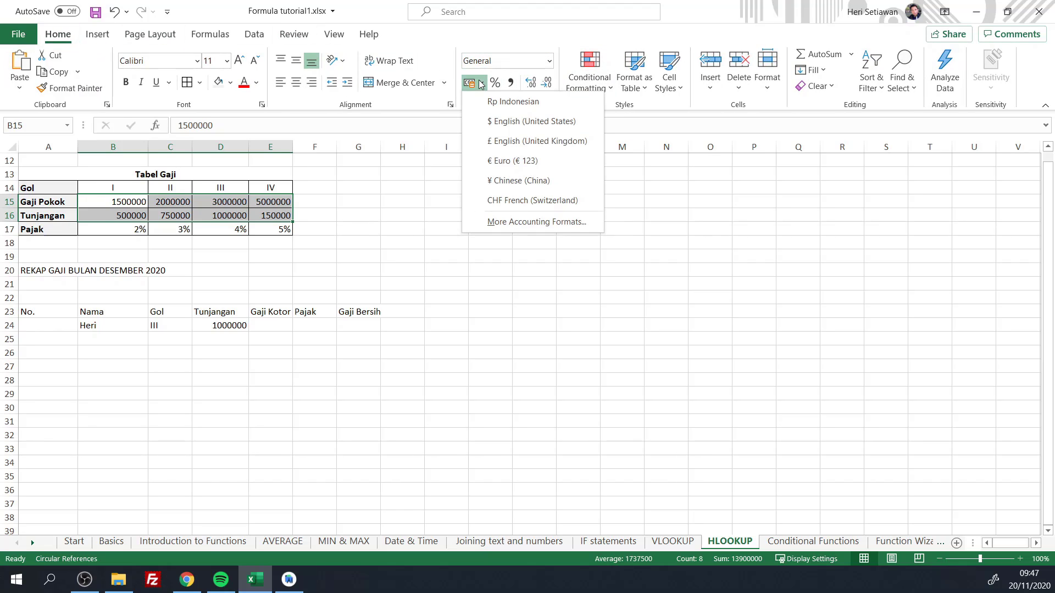
pyautogui.click(513, 220)
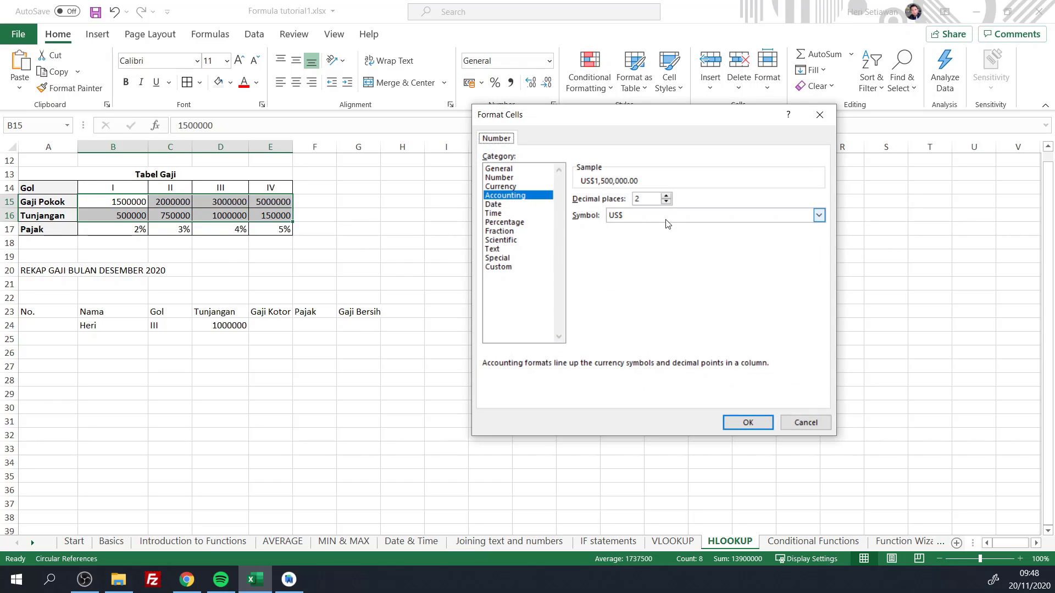
pyautogui.click(818, 215)
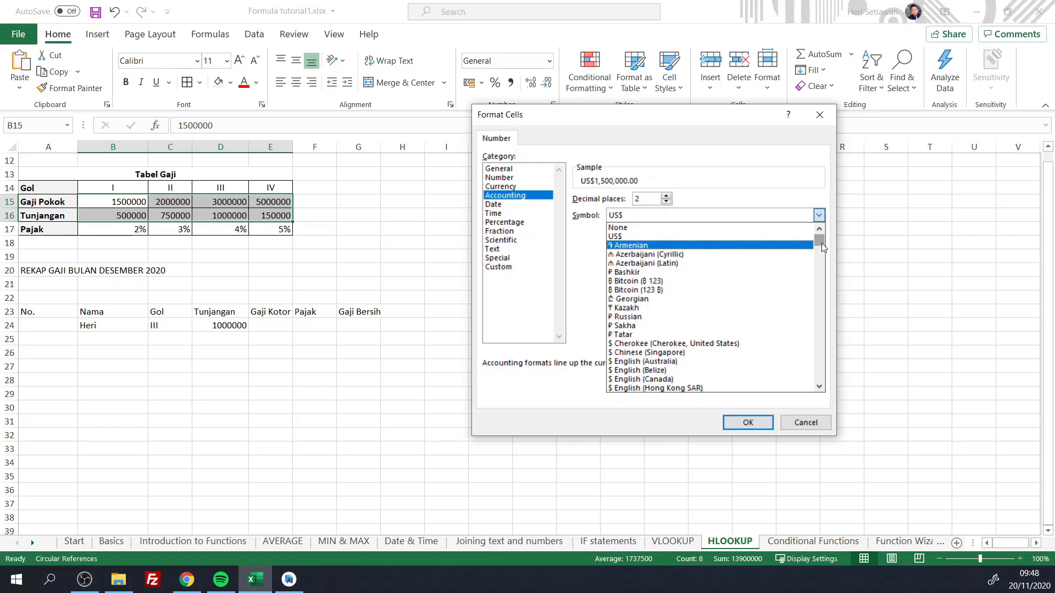
pyautogui.moveTo(822, 244); pyautogui.dragTo(820, 297)
pyautogui.click(643, 267)
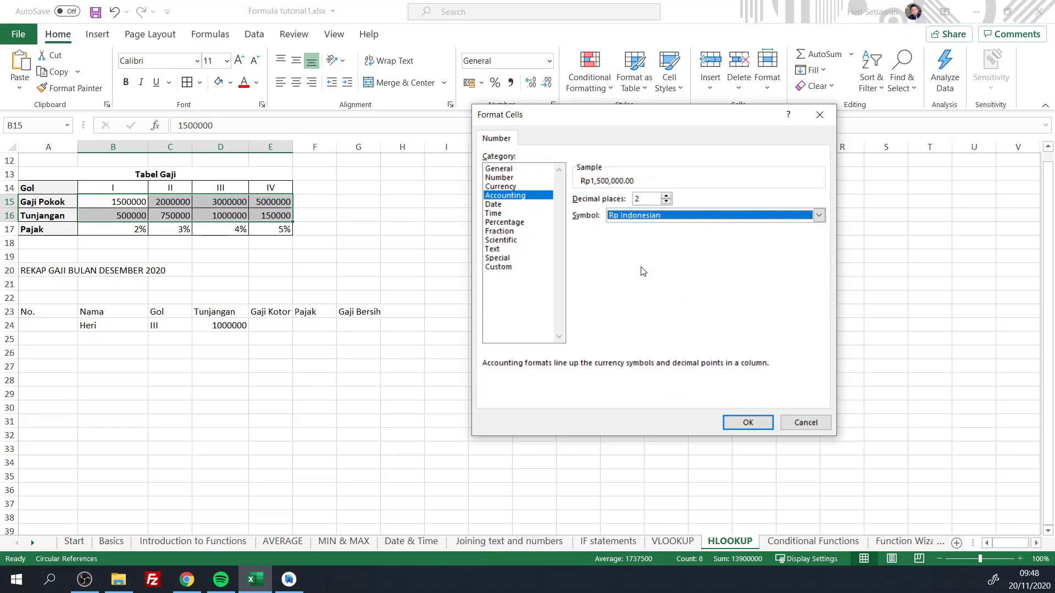
pyautogui.click(747, 422)
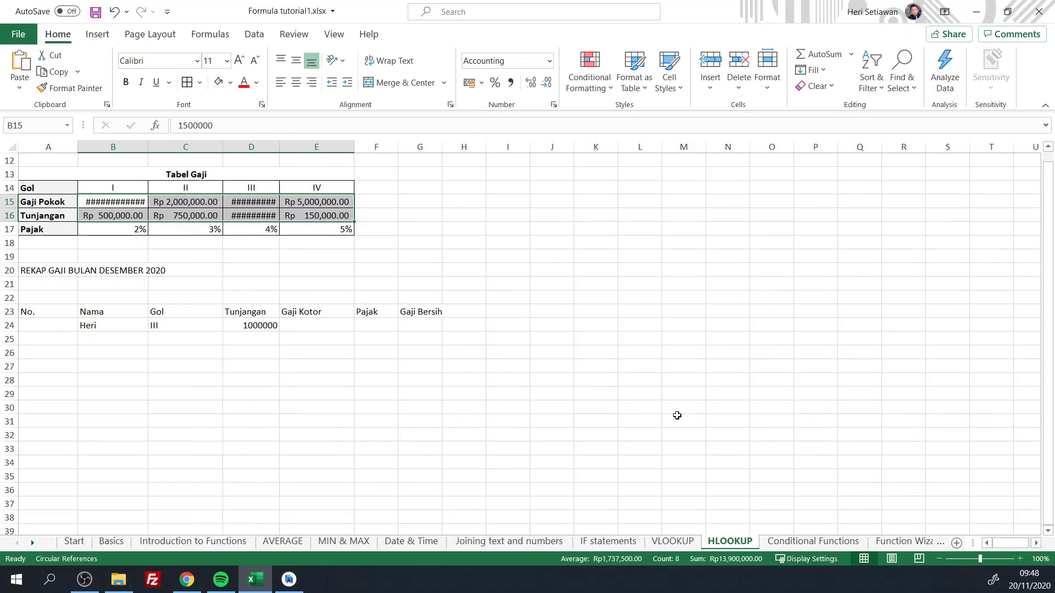
pyautogui.doubleClick(147, 150)
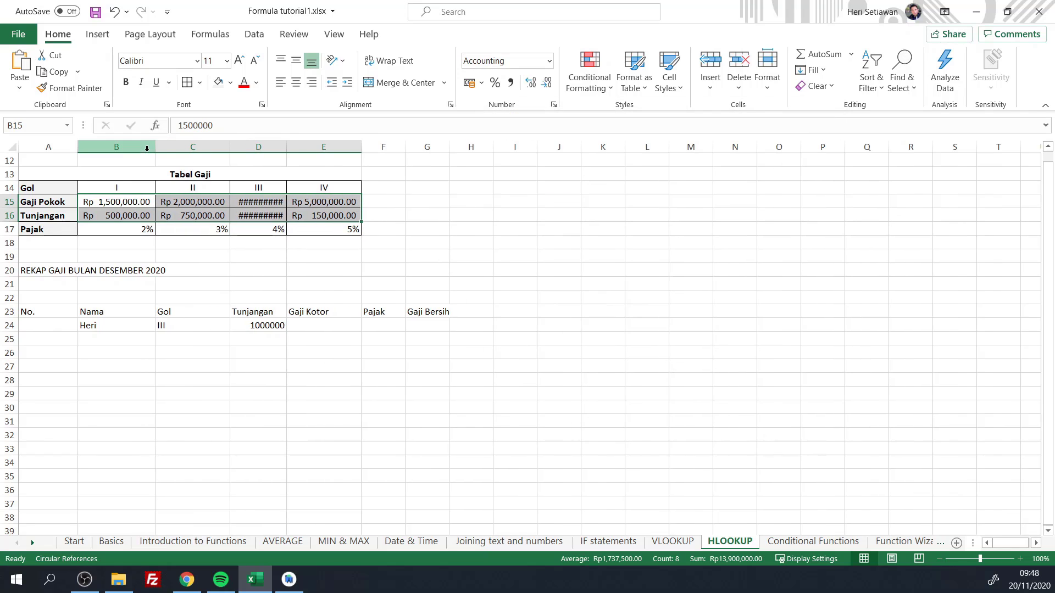
pyautogui.doubleClick(286, 147)
# Apply the Rp Indonesian accounting format to the Tunjangan result in D24.
pyautogui.click(284, 326)
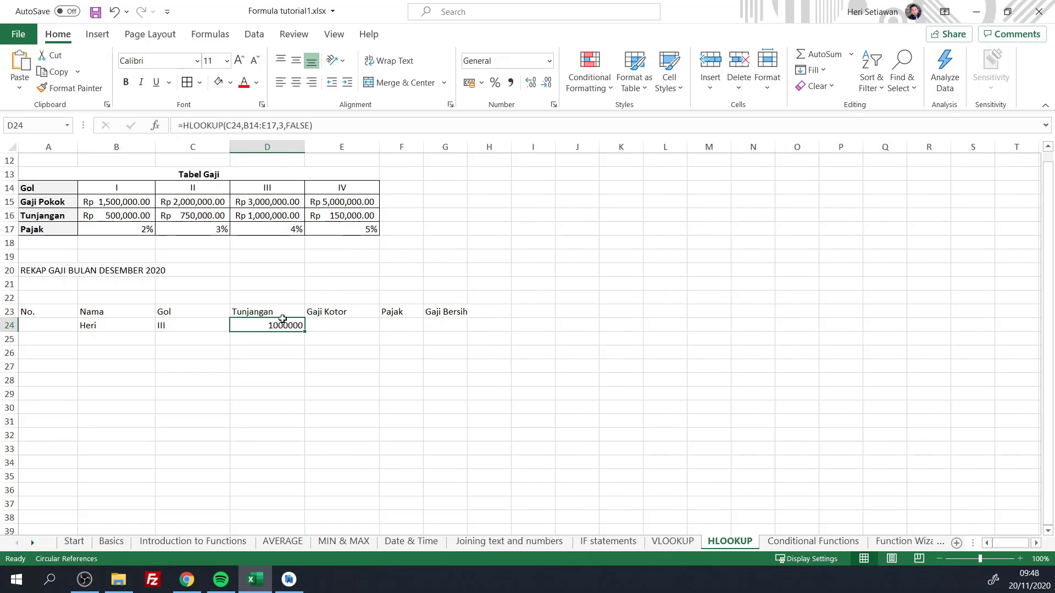
pyautogui.click(481, 82)
pyautogui.click(496, 105)
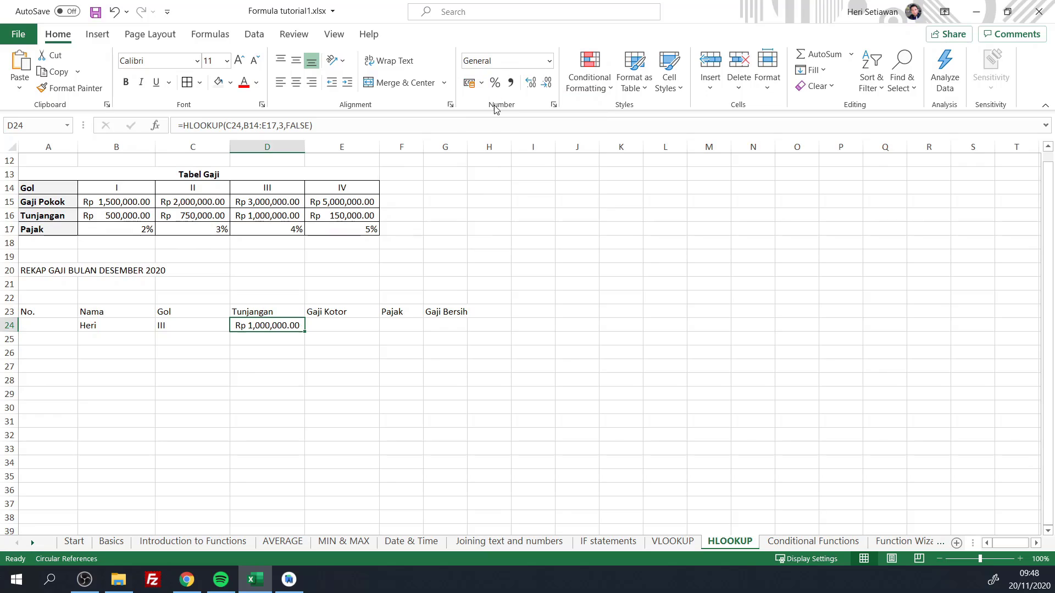
pyautogui.click(324, 491)
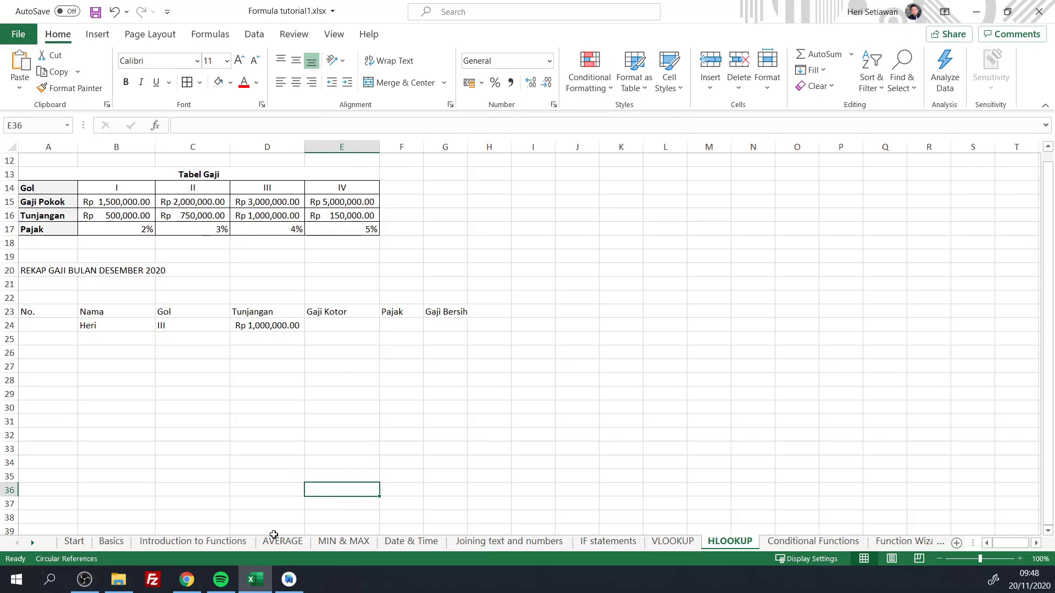
pyautogui.click(355, 326)
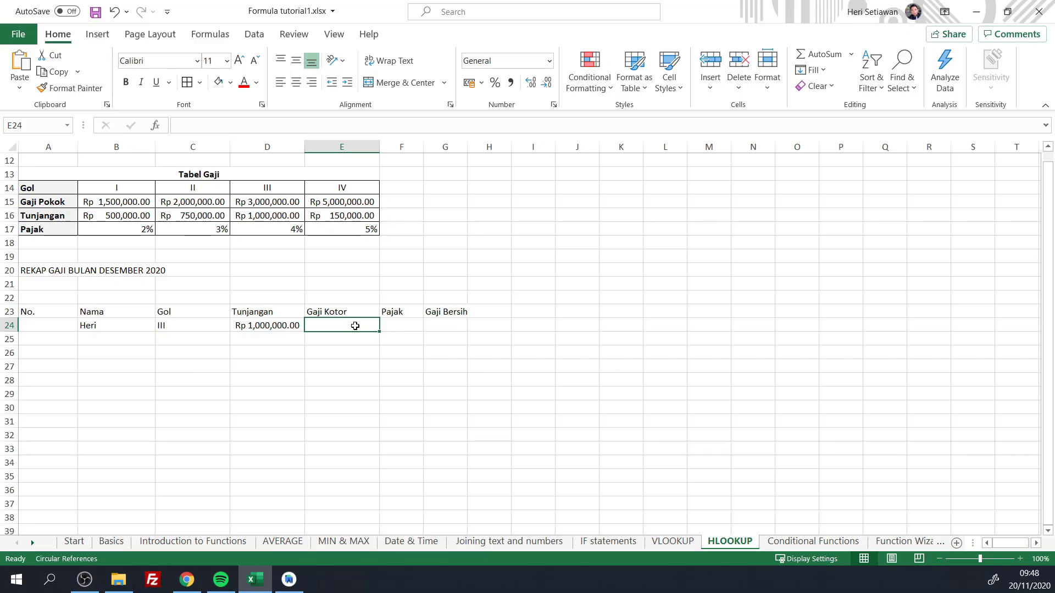
pyautogui.write('=H')
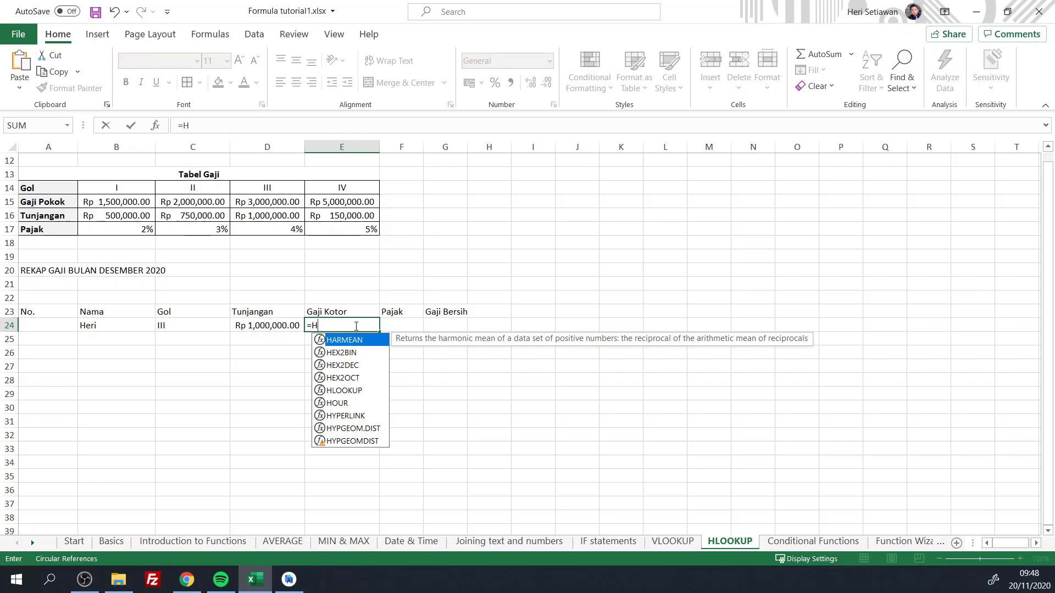
pyautogui.write('LOOKU')
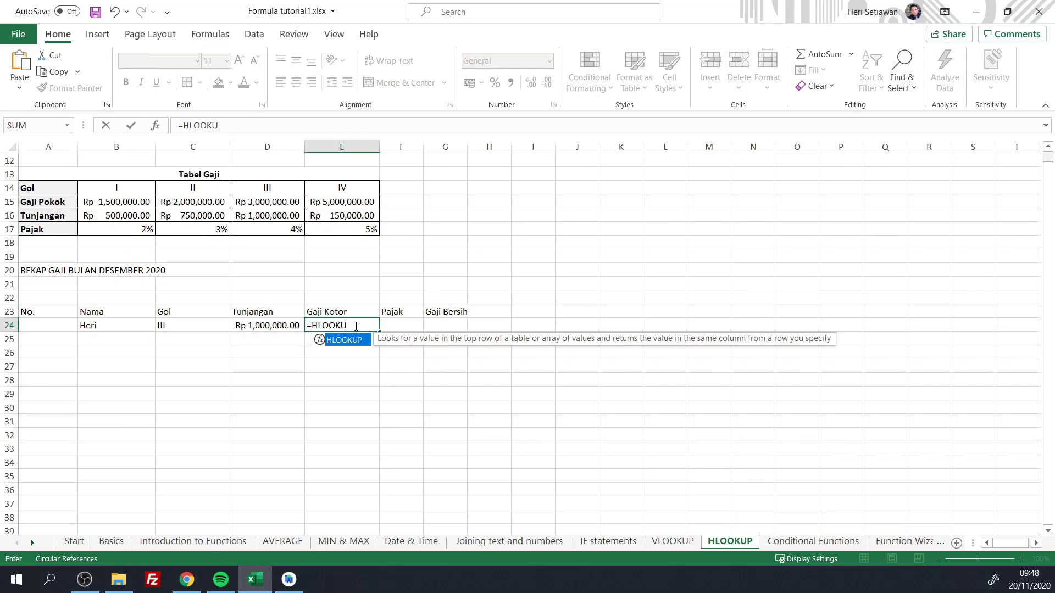
pyautogui.write('P')
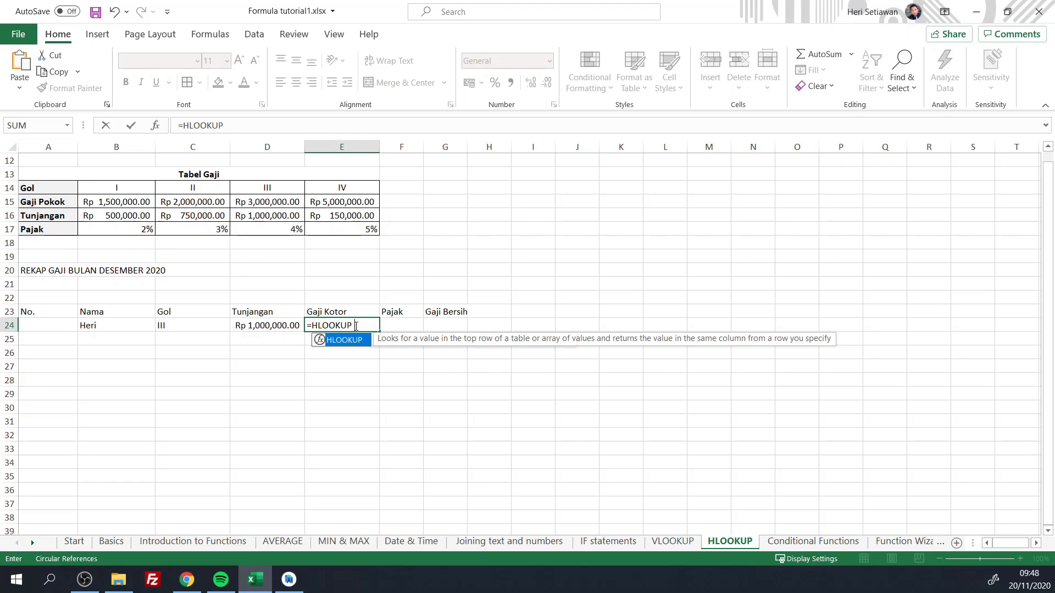
pyautogui.write('(')
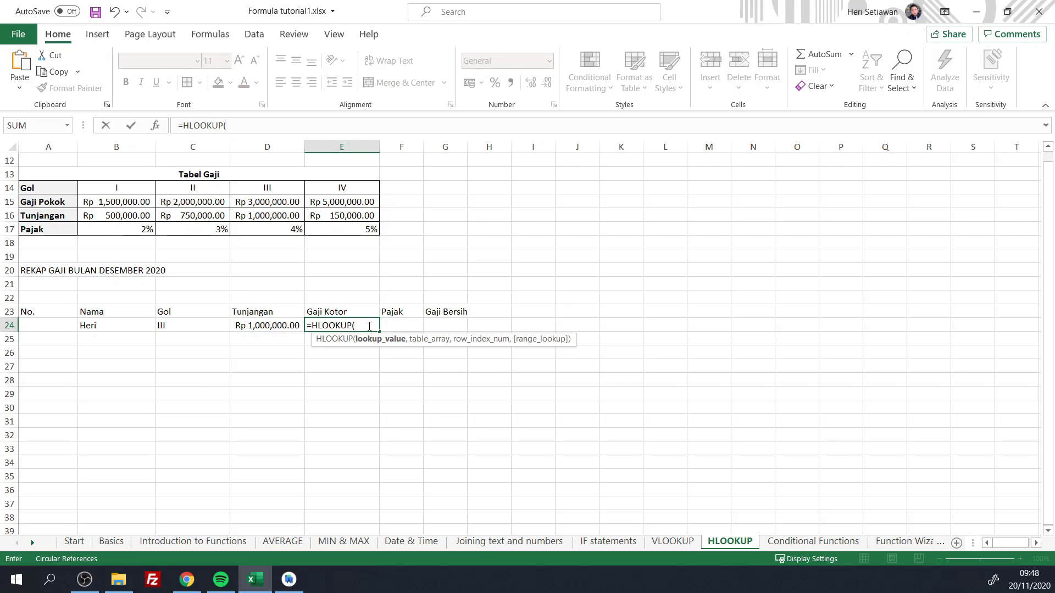
pyautogui.moveTo(369, 325); pyautogui.dragTo(311, 327)
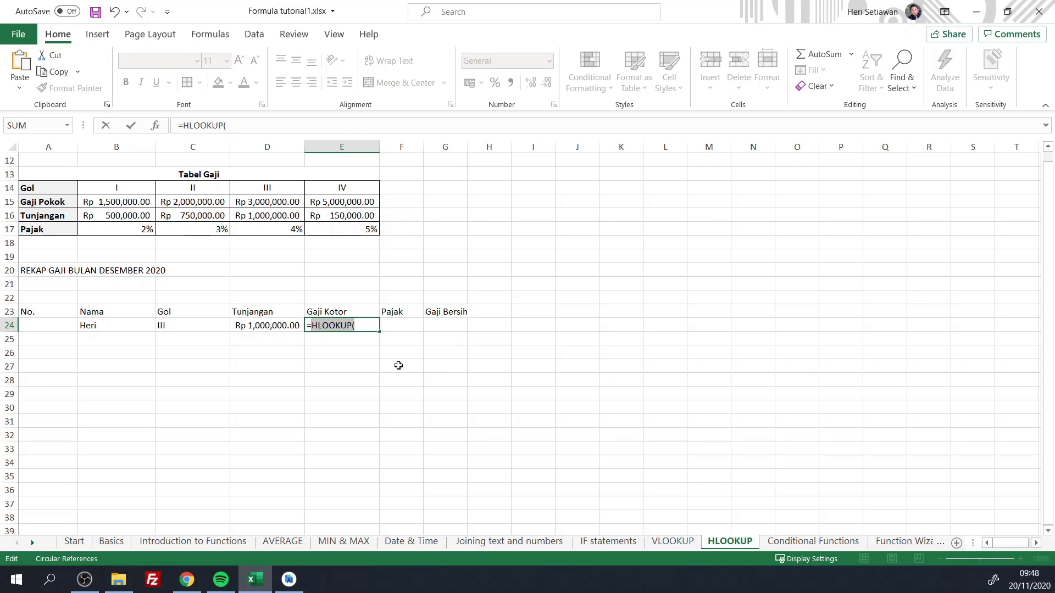
pyautogui.click(375, 326)
pyautogui.moveTo(374, 326); pyautogui.dragTo(305, 326)
pyautogui.press('BackSpace')
pyautogui.click(366, 429)
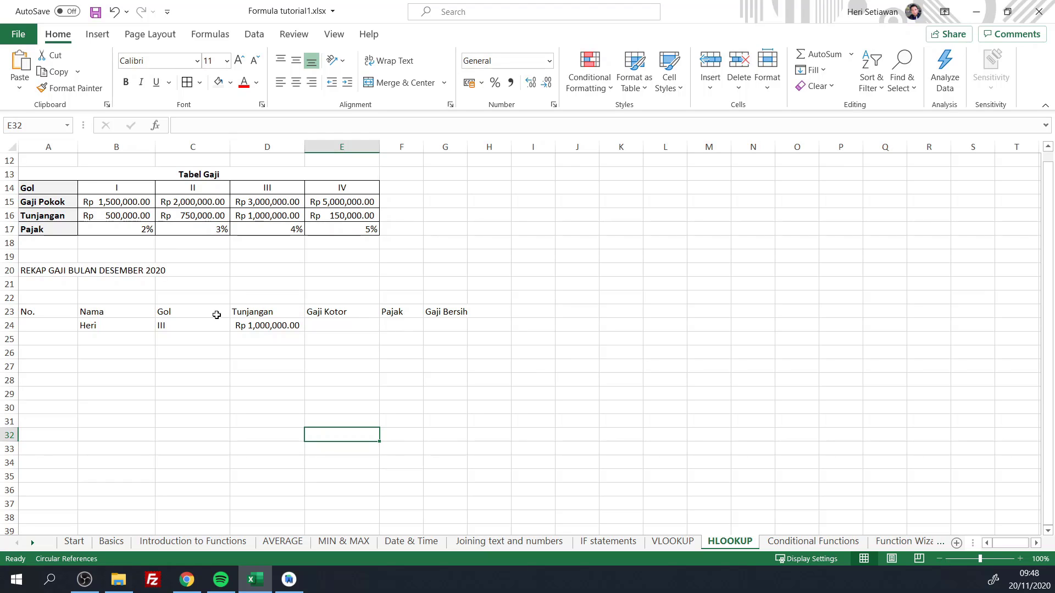
# Shorten the recap header in E23 to Gaji.
pyautogui.doubleClick(336, 312)
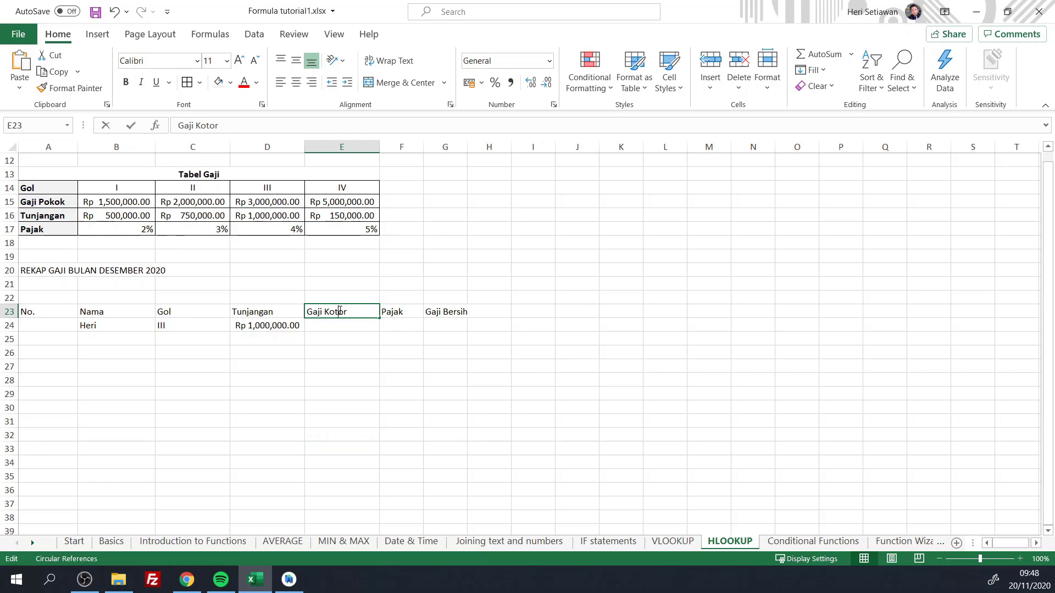
pyautogui.doubleClick(338, 312)
pyautogui.press('BackSpace')
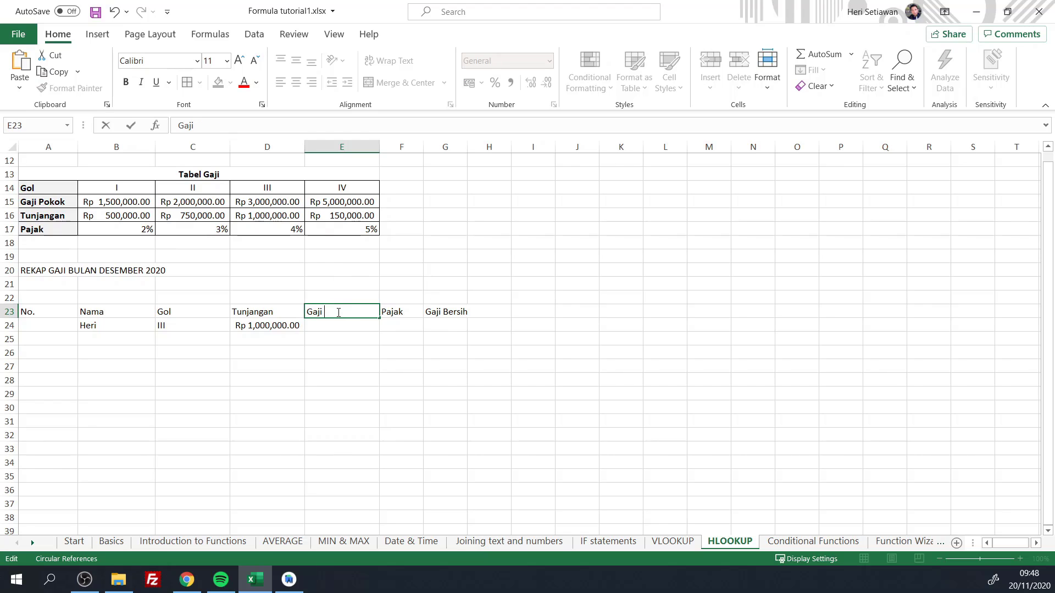
pyautogui.click(504, 284)
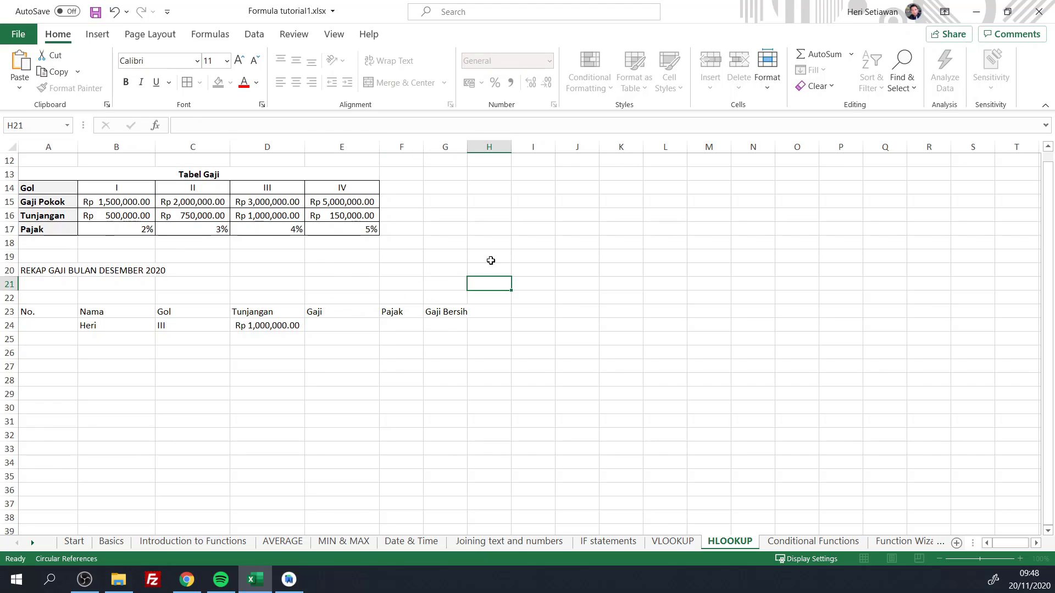
# Insert a column before Pajak in the salary recap and enter the header Gaji Kotor in F23.
pyautogui.click(409, 146)
pyautogui.rightClick(410, 146)
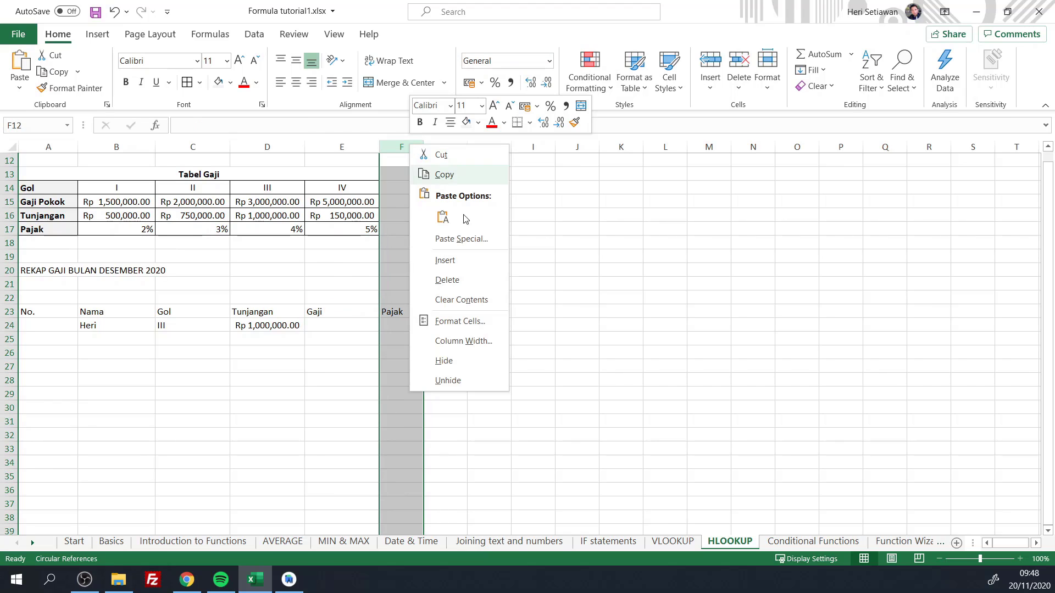
pyautogui.click(446, 261)
pyautogui.doubleClick(417, 311)
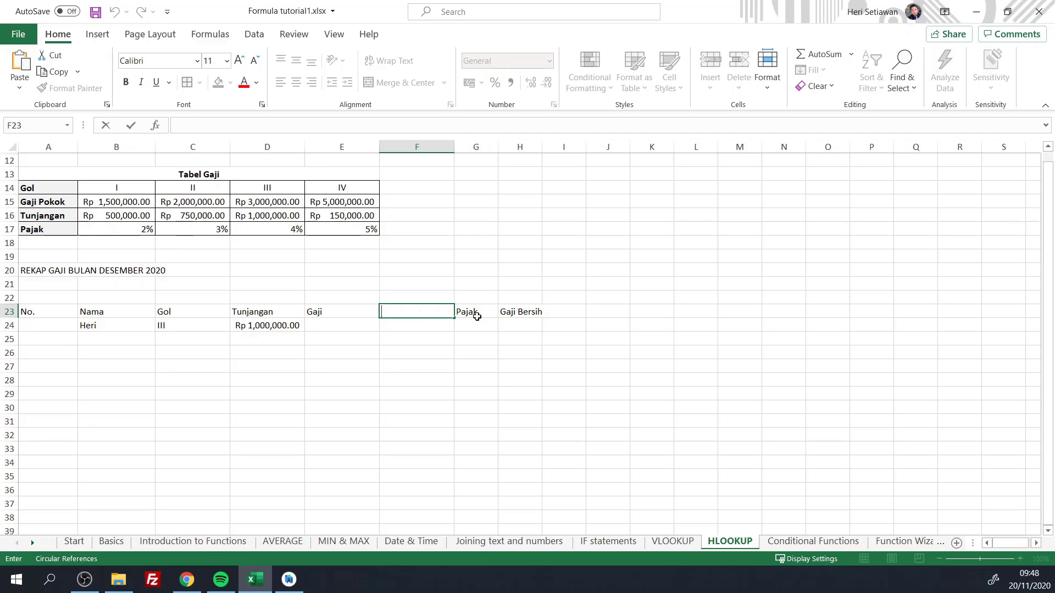
pyautogui.write('H')
pyautogui.write('Gaj')
pyautogui.write('i Kotor')
pyautogui.press('Return')
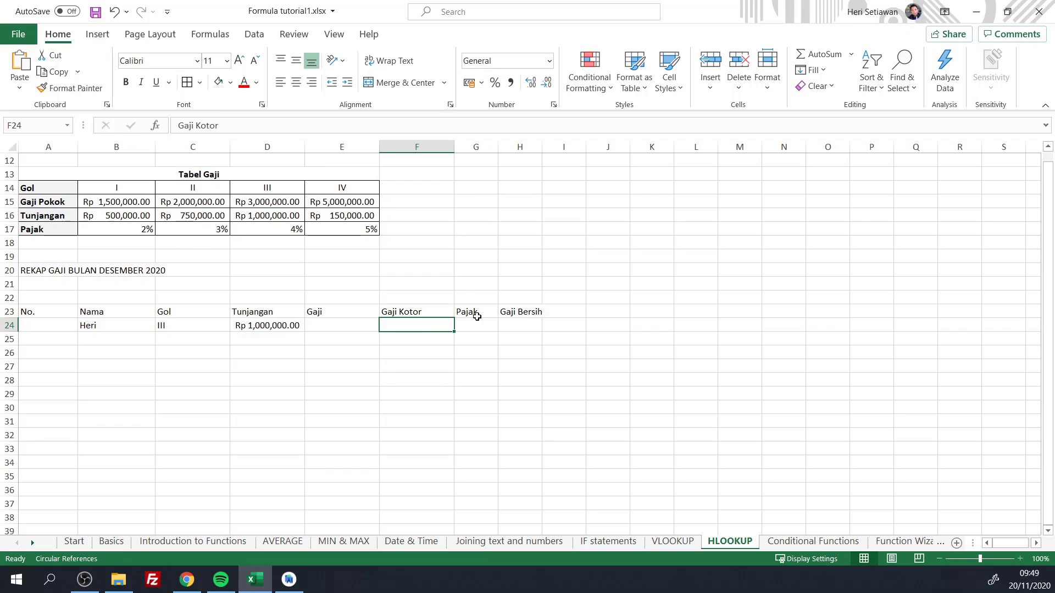
# Enter =HLOOKUP(C24,B14:E17,2,FALSE) in the Gaji cell E24.
pyautogui.click(338, 325)
pyautogui.write('=')
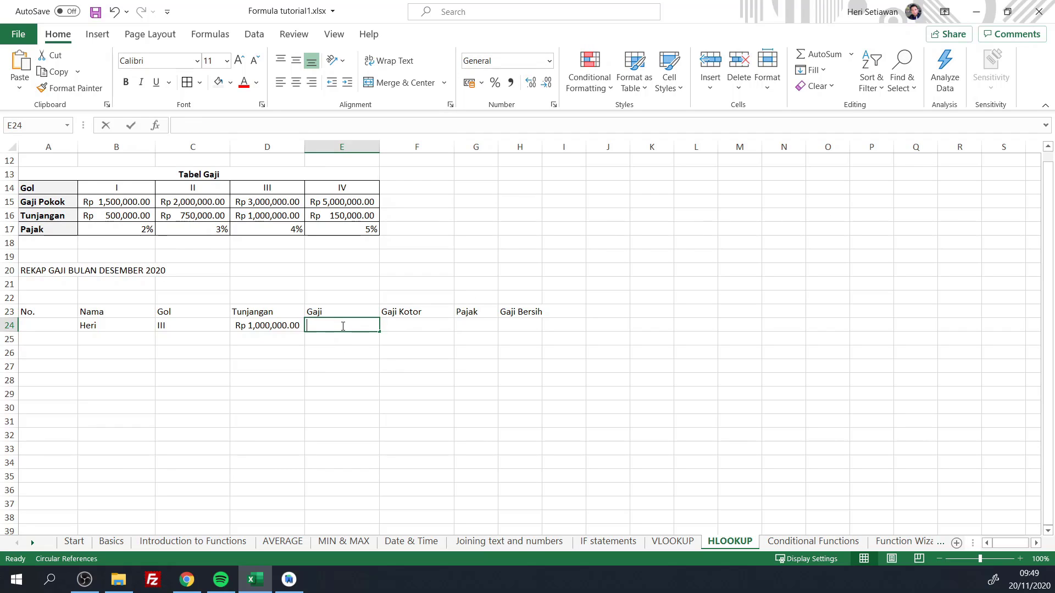
pyautogui.write('H')
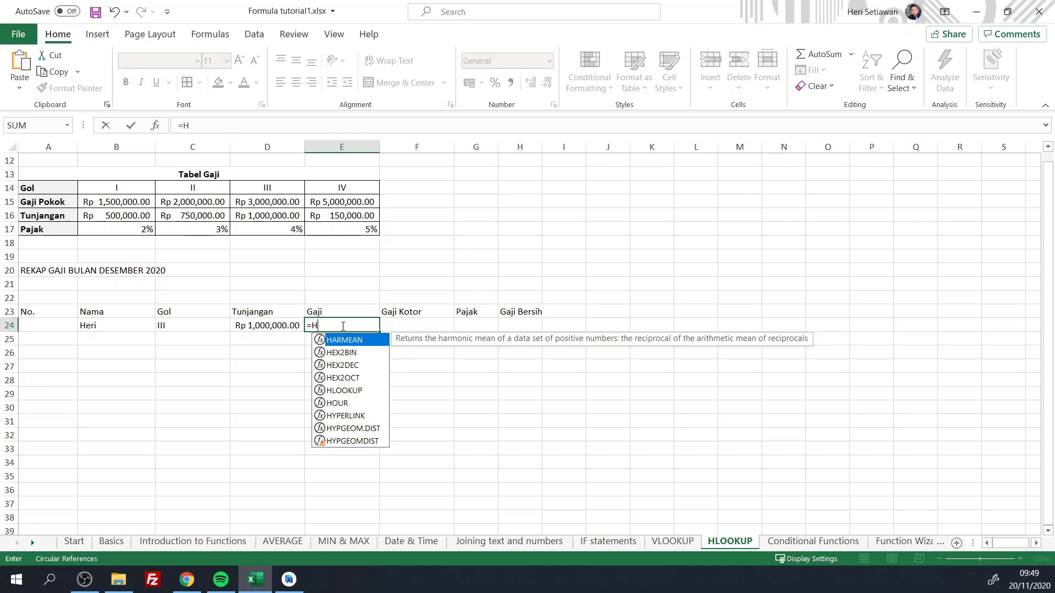
pyautogui.write('LOOKUP')
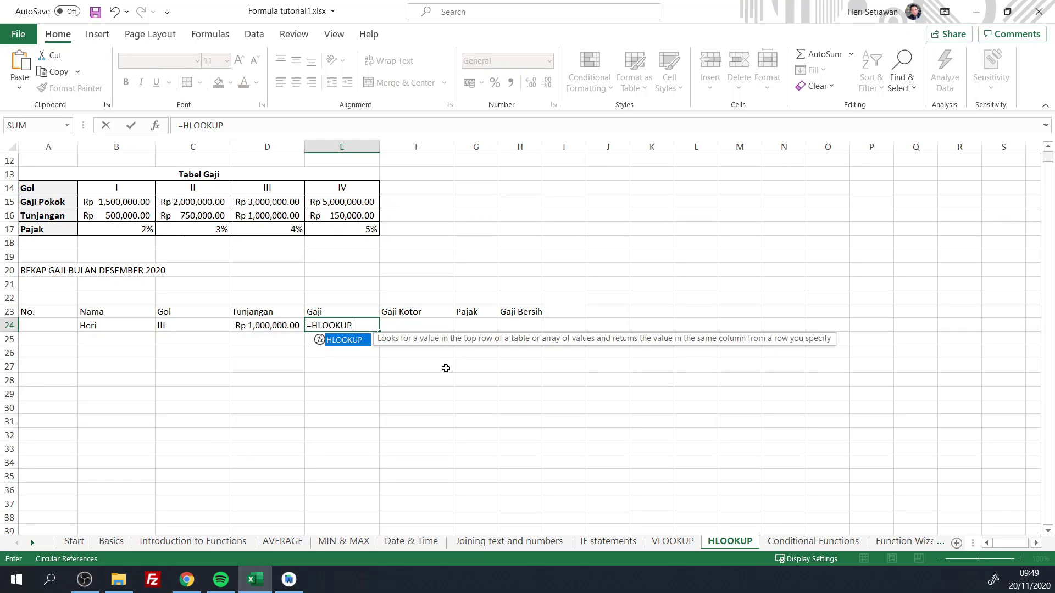
pyautogui.write('(')
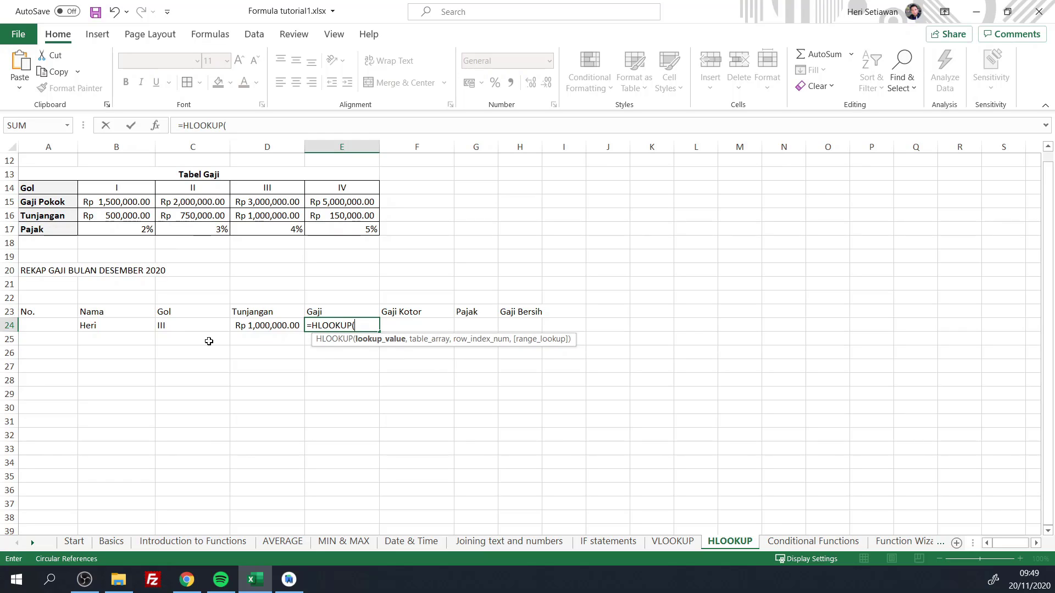
pyautogui.click(168, 326)
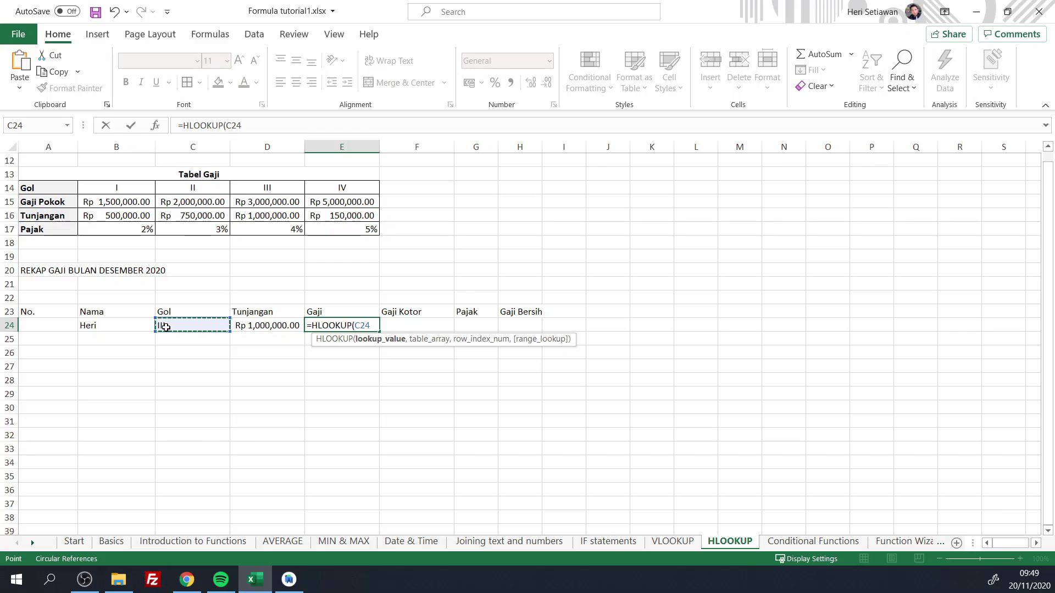
pyautogui.write(',')
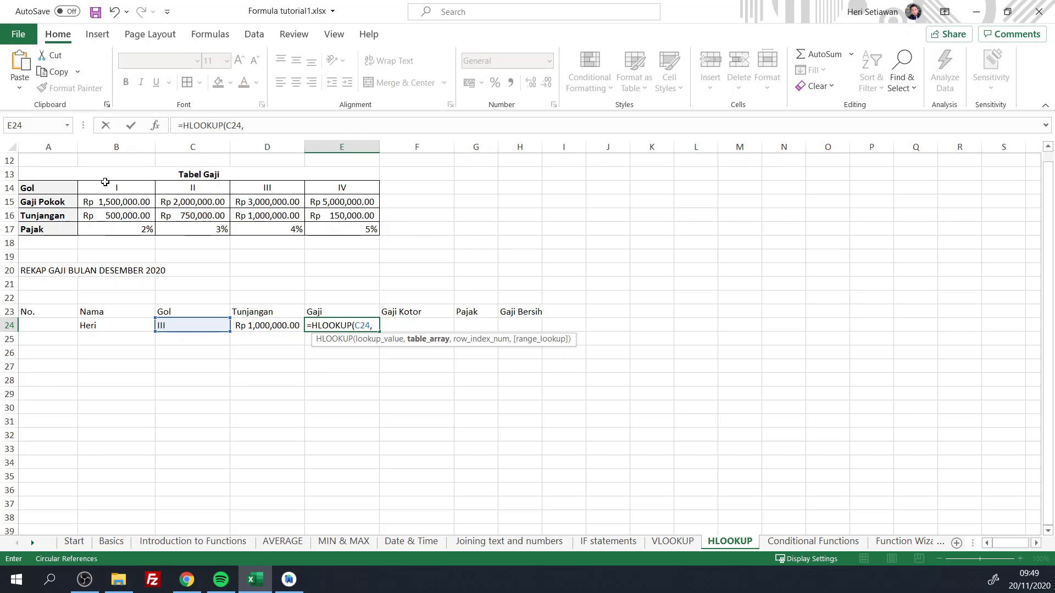
pyautogui.moveTo(105, 182); pyautogui.dragTo(345, 232)
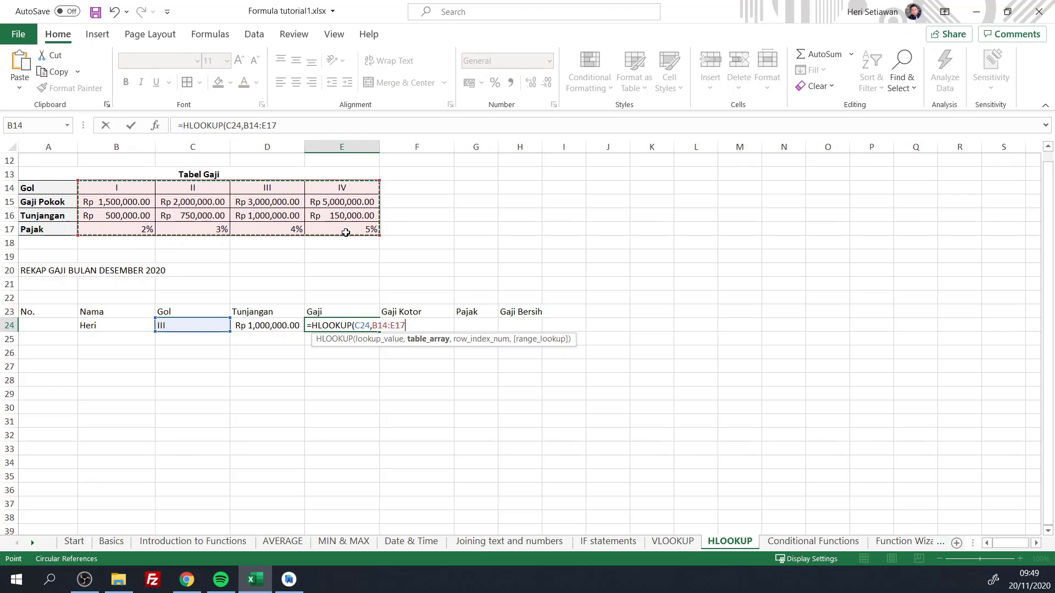
pyautogui.write(',')
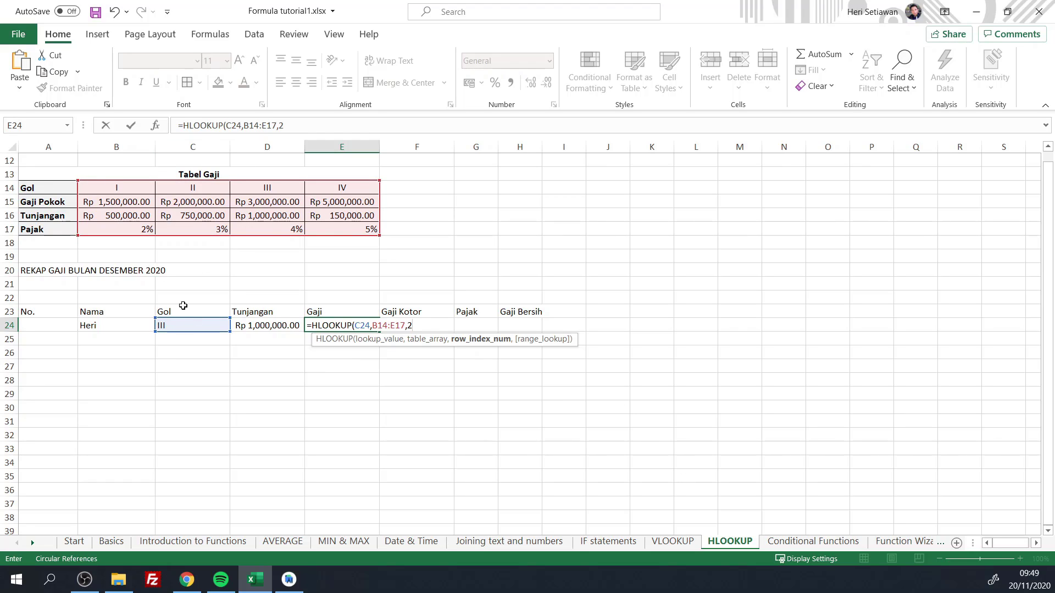
pyautogui.write('2,FALS')
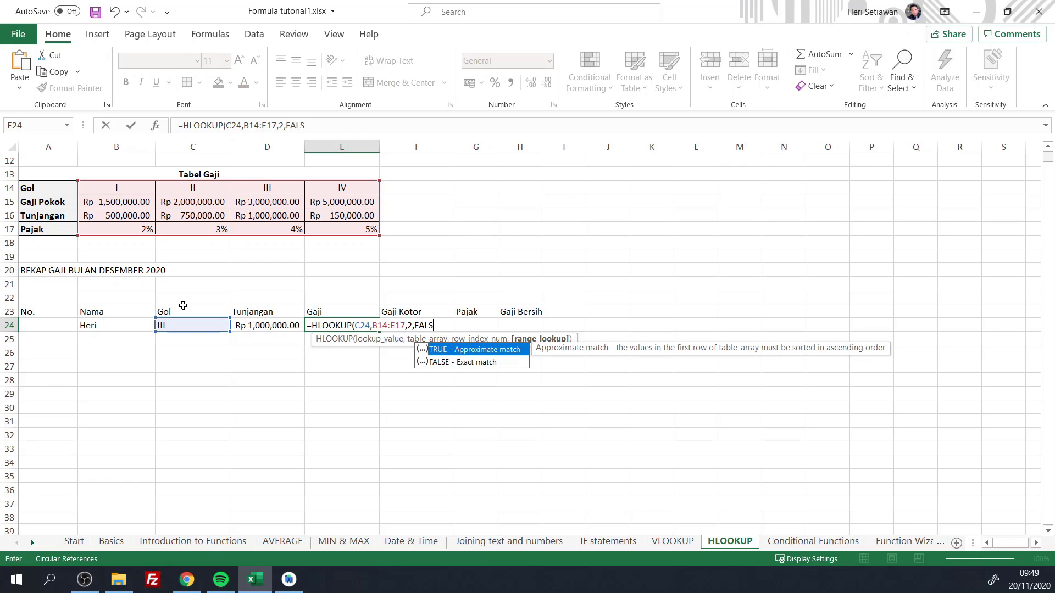
pyautogui.write('E)')
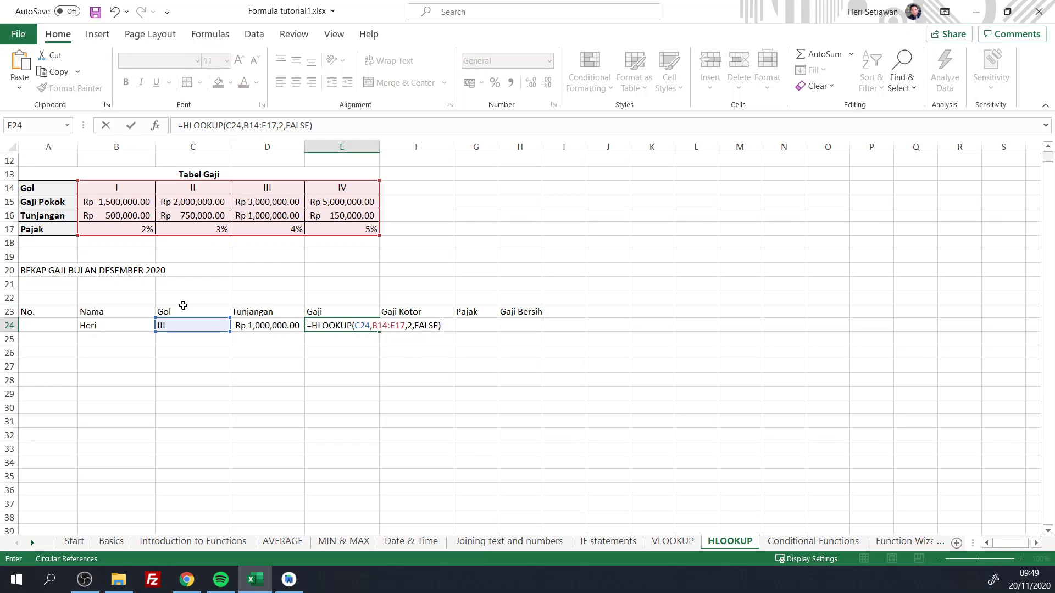
pyautogui.press('Return')
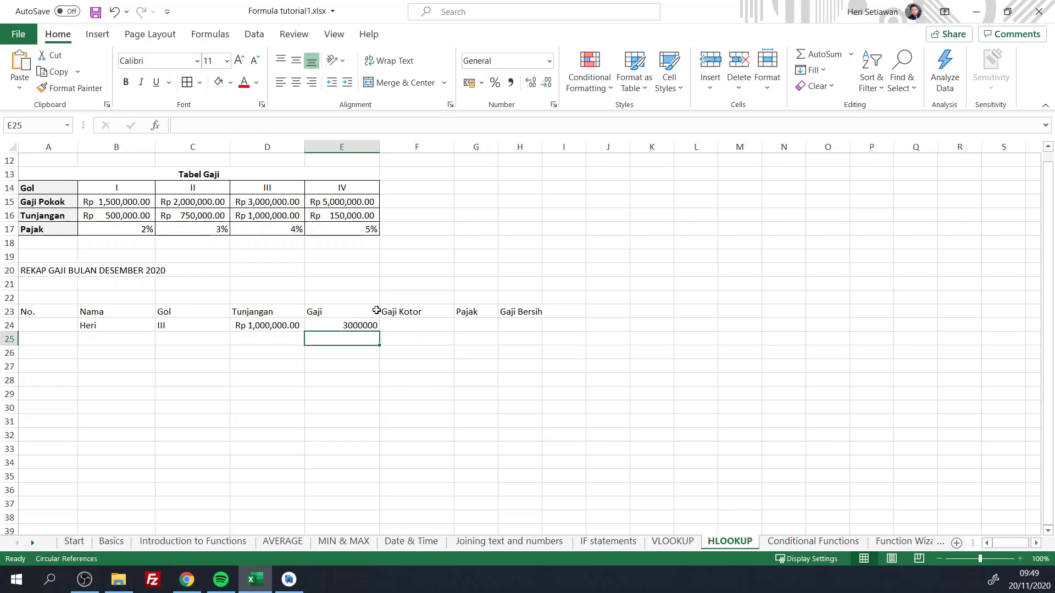
# Number the Tabel Gaji rows beside the table by entering 1, 2, 3 and 4% in F14:F17.
pyautogui.click(404, 187)
pyautogui.write('1')
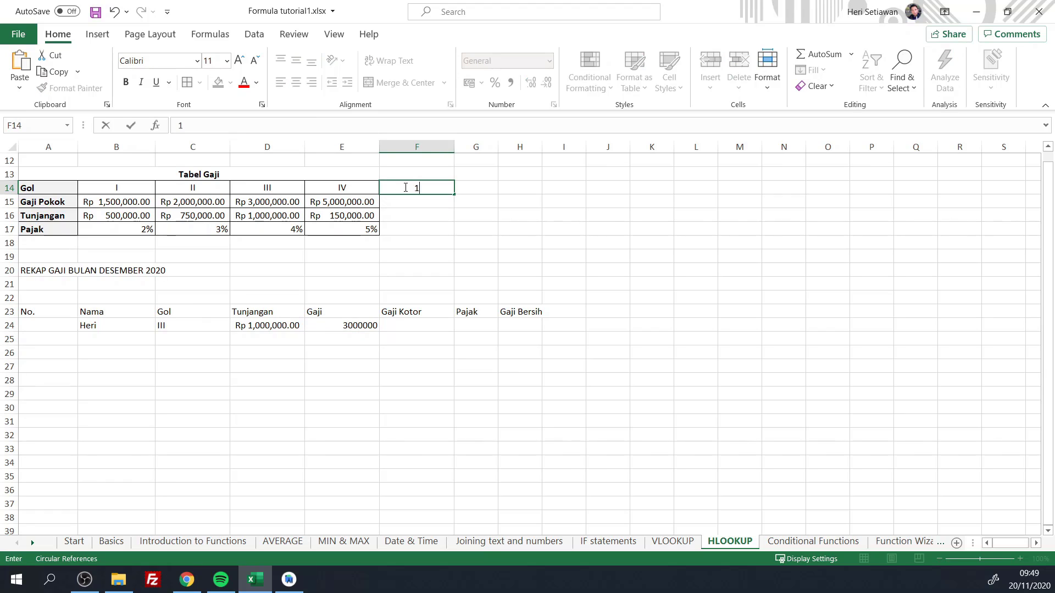
pyautogui.press('Return')
pyautogui.write('2')
pyautogui.press('Return')
pyautogui.write('3')
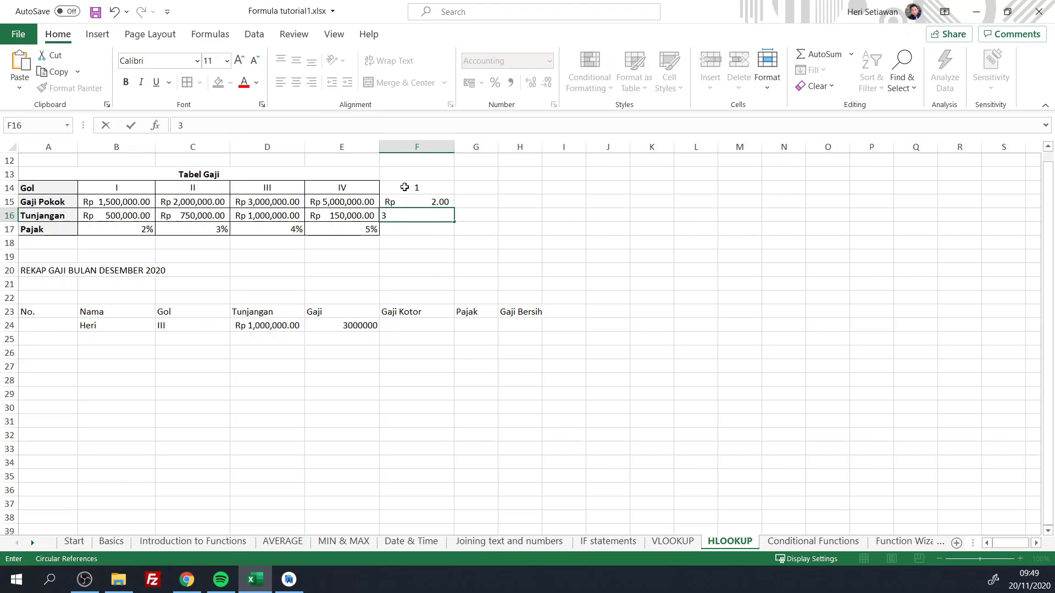
pyautogui.press('Return')
pyautogui.write('4')
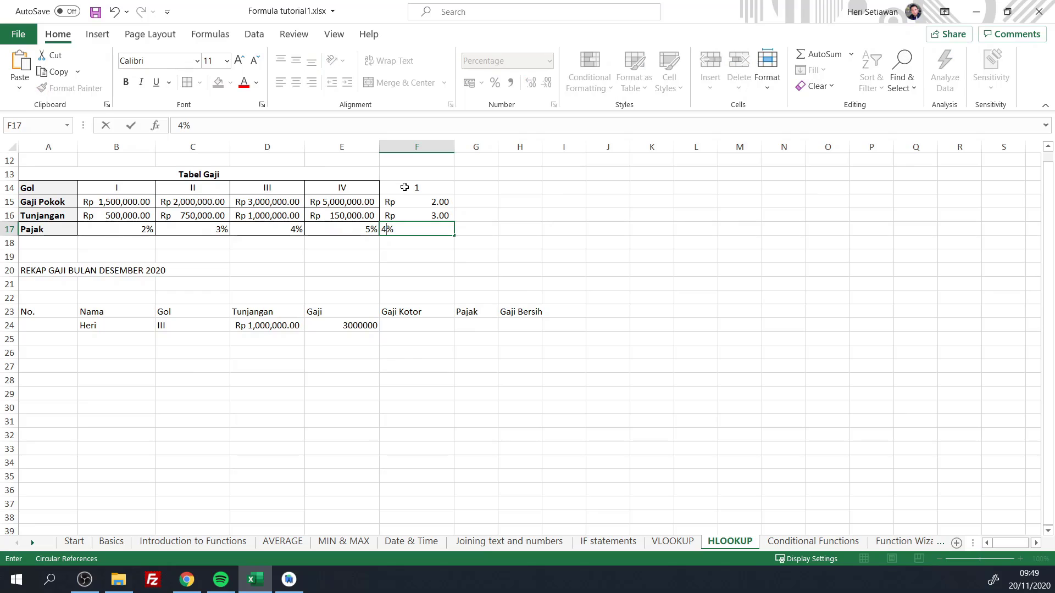
pyautogui.click(468, 244)
# Apply the General number format to the row numbers in F14:F17 and set F17 to 4.
pyautogui.moveTo(414, 189); pyautogui.dragTo(417, 230)
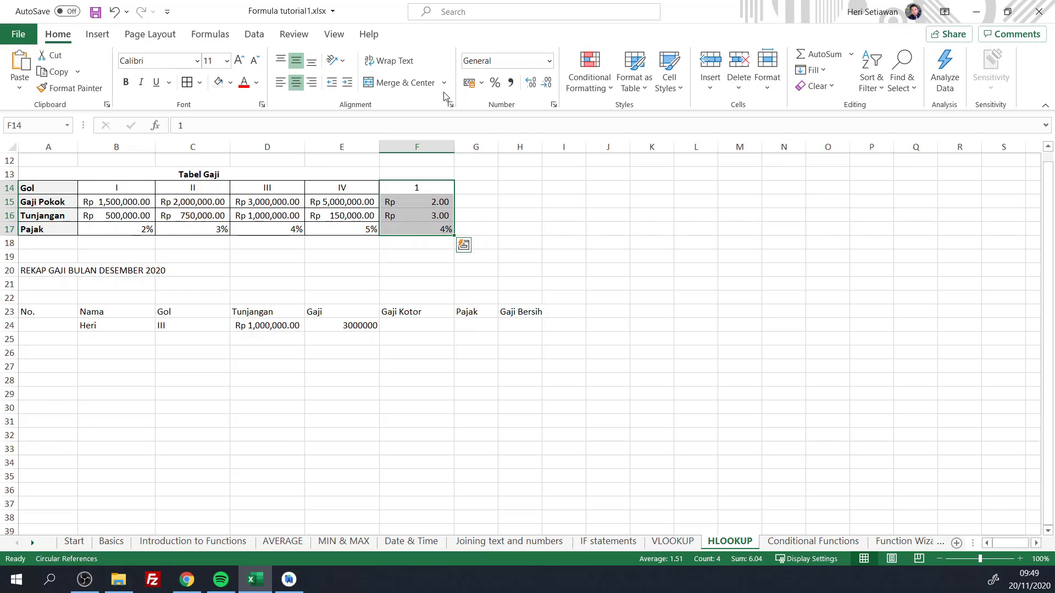
pyautogui.click(549, 61)
pyautogui.click(500, 79)
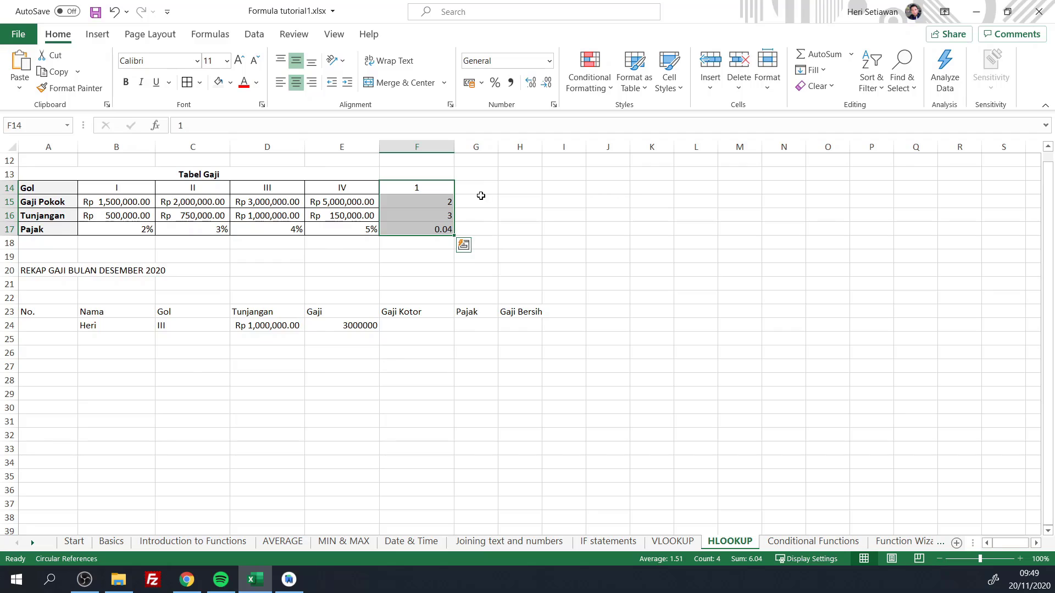
pyautogui.doubleClick(446, 228)
pyautogui.doubleClick(448, 226)
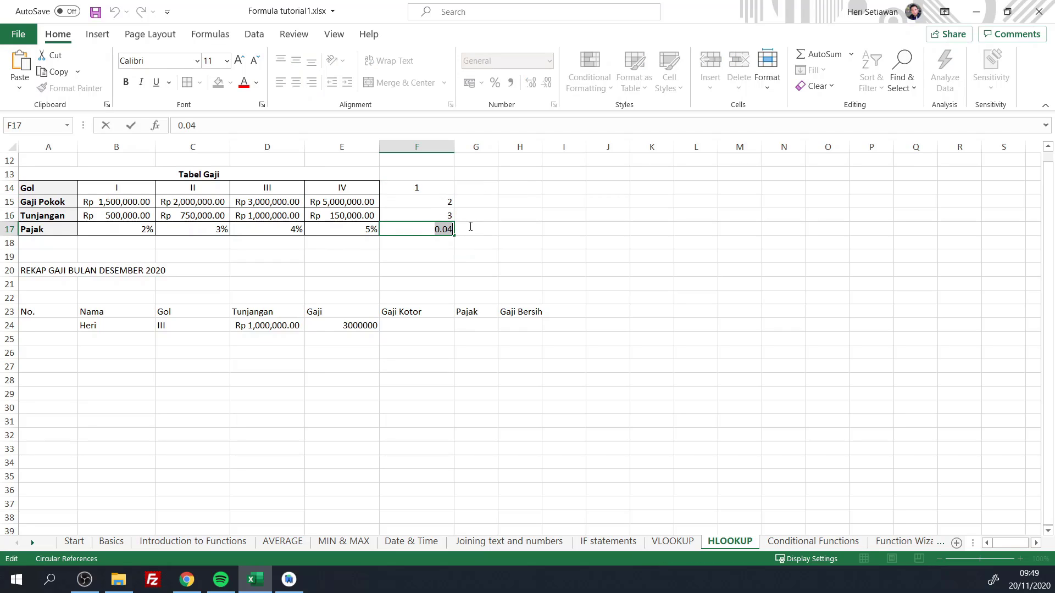
pyautogui.write('4')
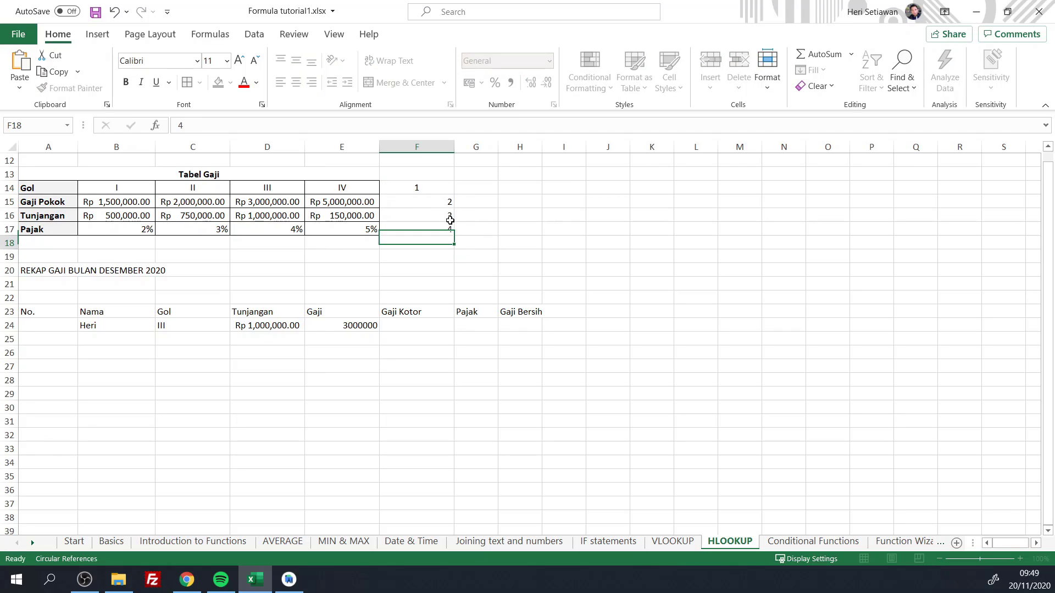
pyautogui.press('Return')
# Center the row numbers in F14:F17 and color them red.
pyautogui.click(501, 226)
pyautogui.moveTo(416, 188); pyautogui.dragTo(434, 228)
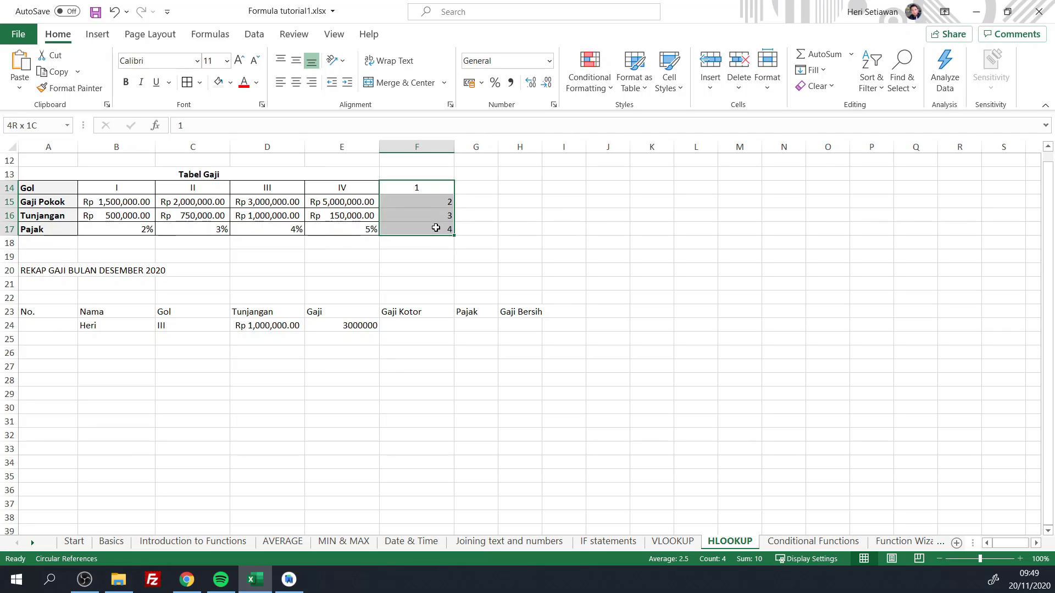
pyautogui.click(296, 83)
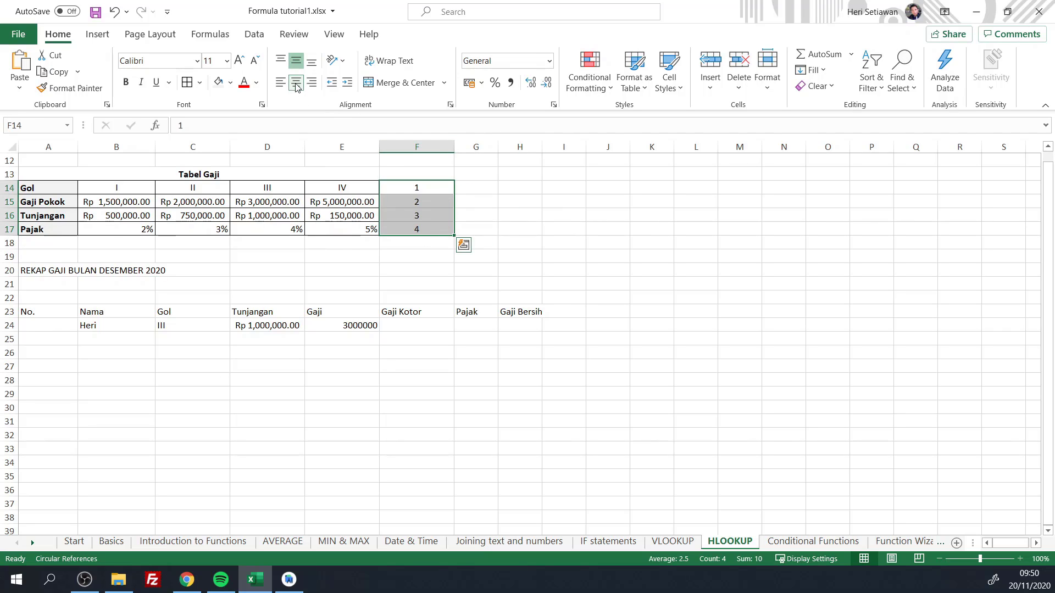
pyautogui.click(243, 82)
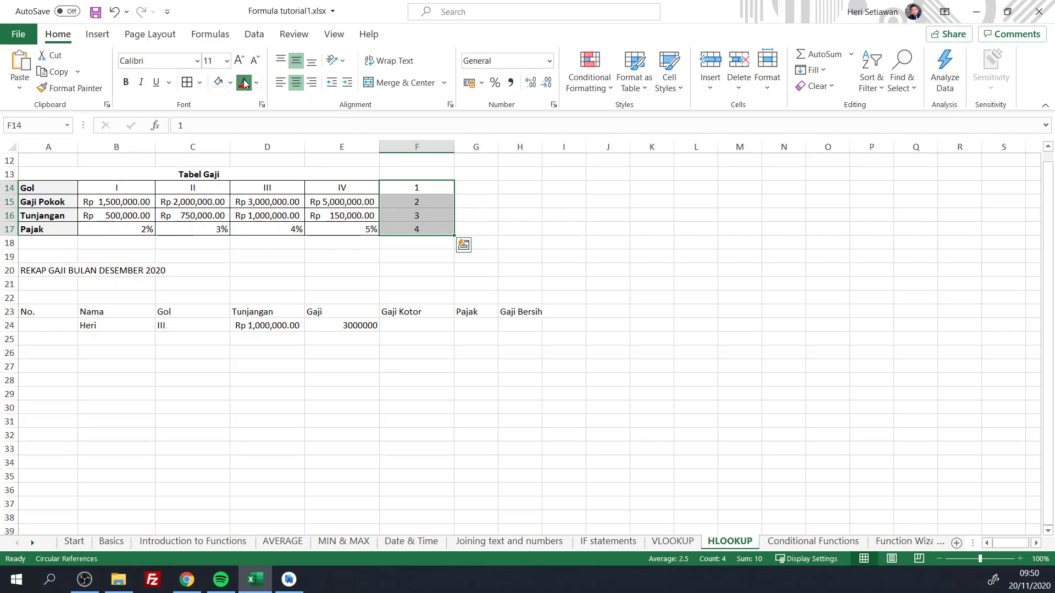
pyautogui.click(416, 284)
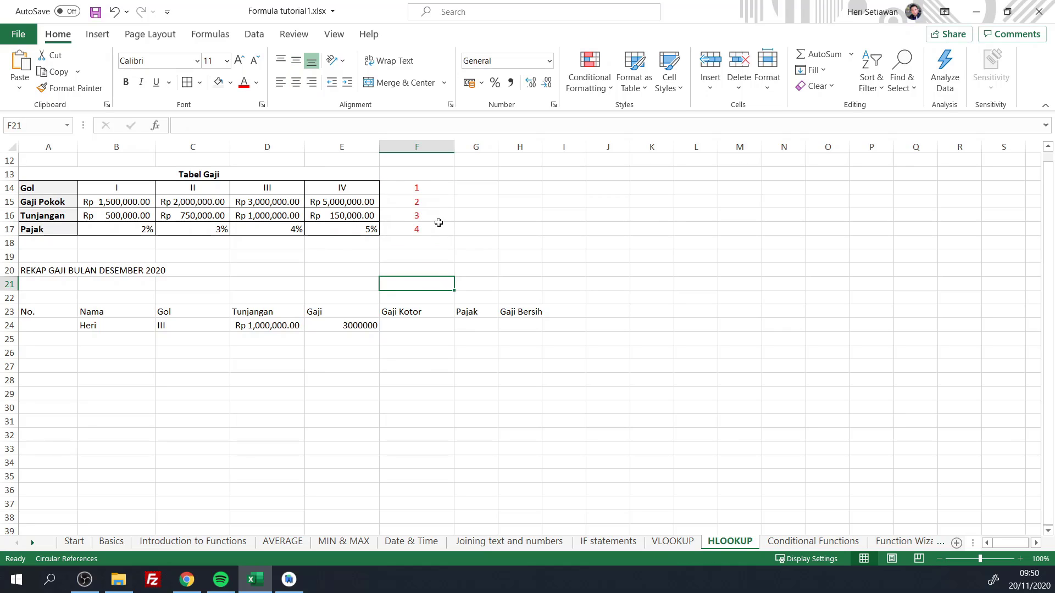
# Enter =HLOOKUP(C24,B14:E17,4,FALSE) in the Pajak cell G24.
pyautogui.click(478, 324)
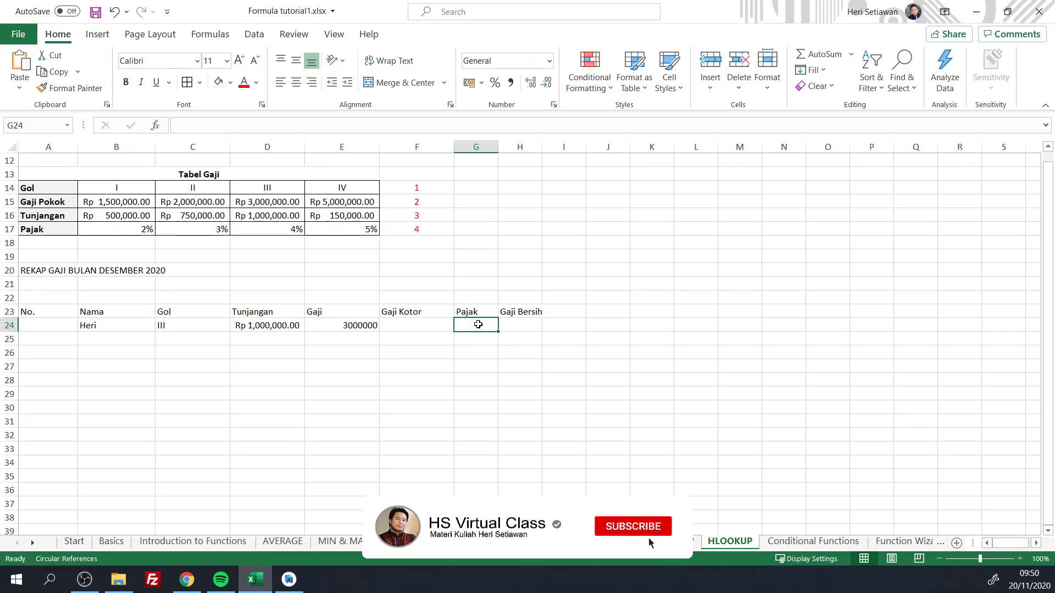
pyautogui.write('=H')
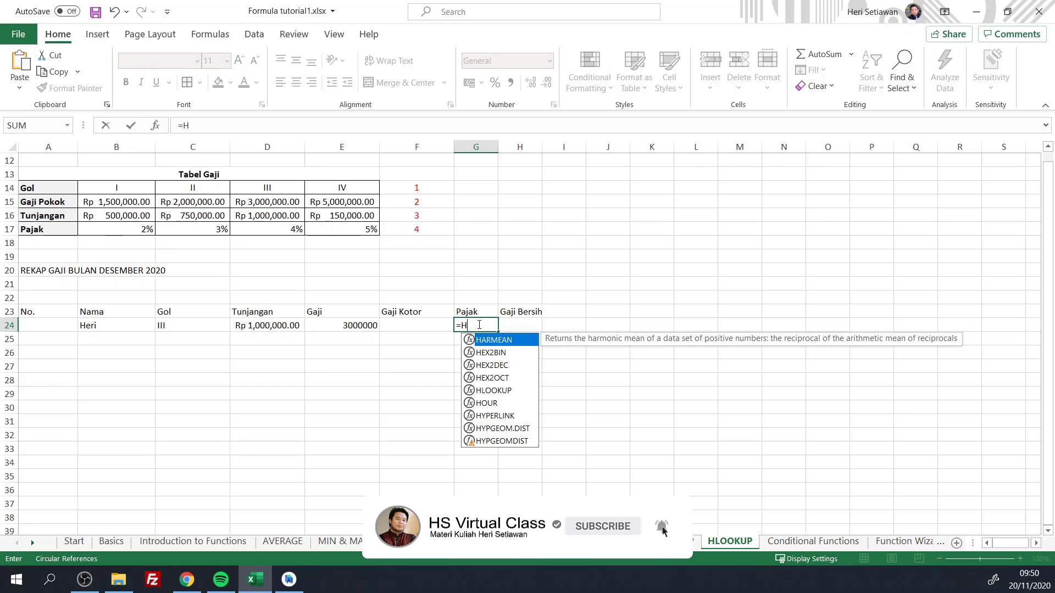
pyautogui.write('LOOKUP(')
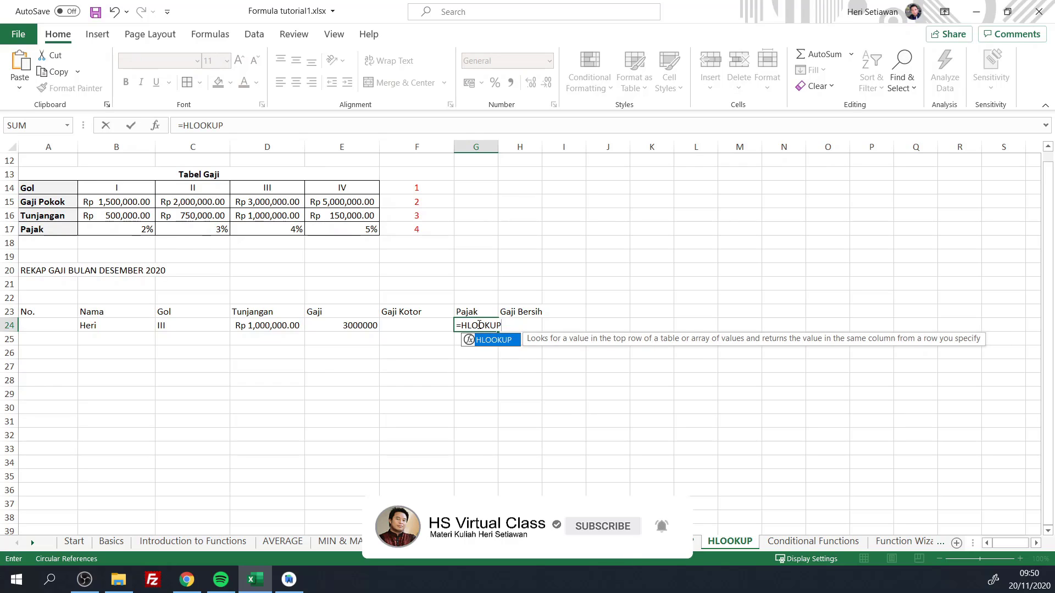
pyautogui.click(180, 327)
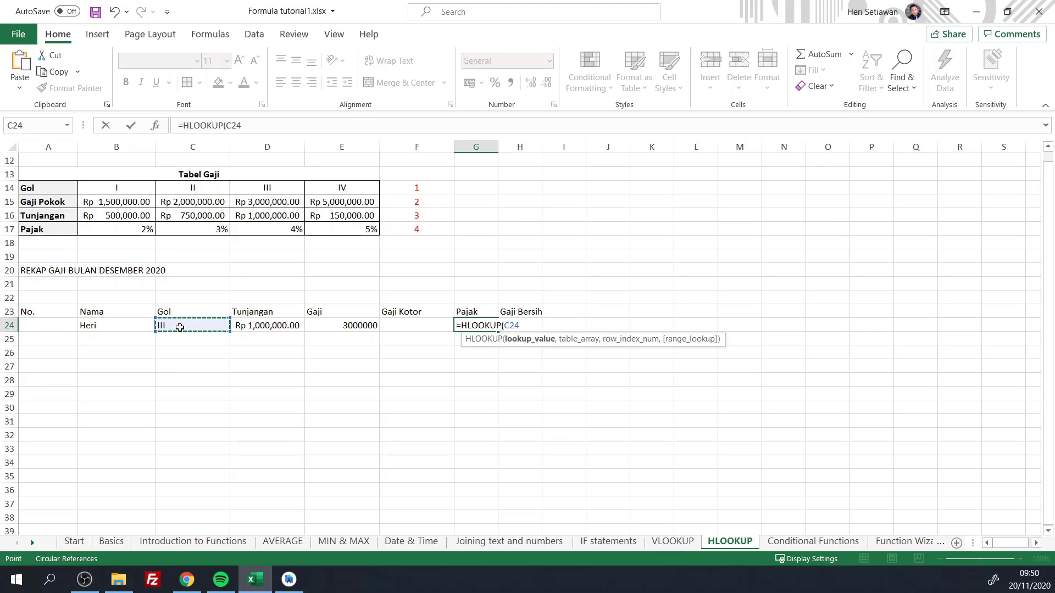
pyautogui.write(',')
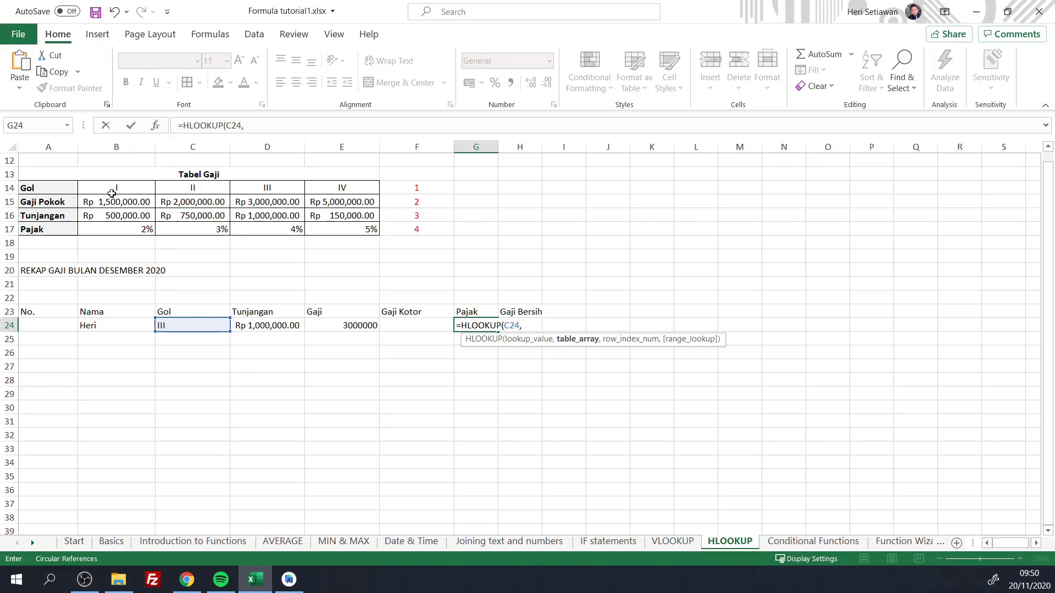
pyautogui.moveTo(116, 189); pyautogui.dragTo(341, 232)
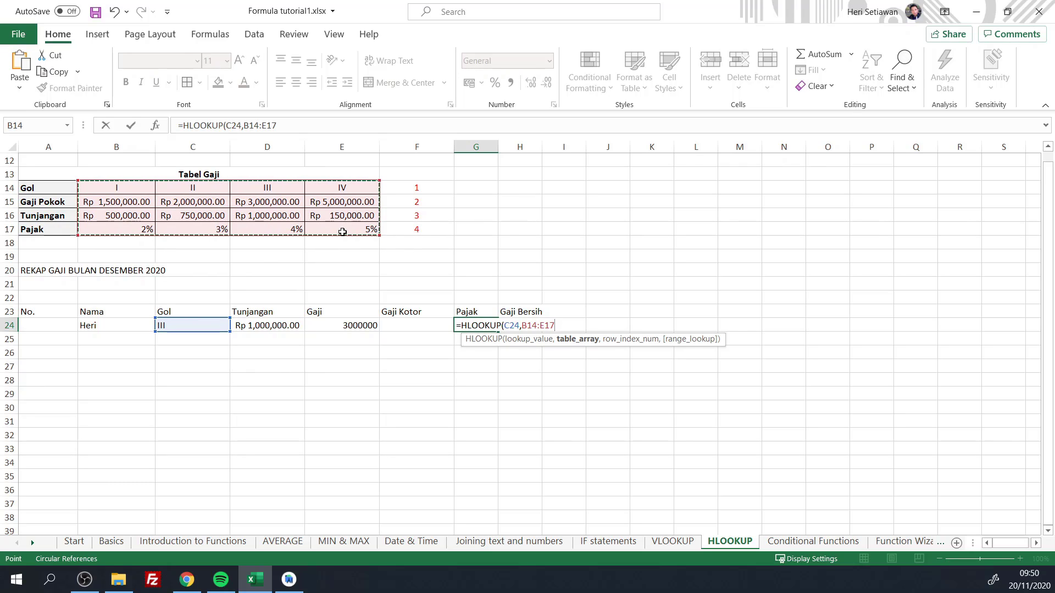
pyautogui.write(',')
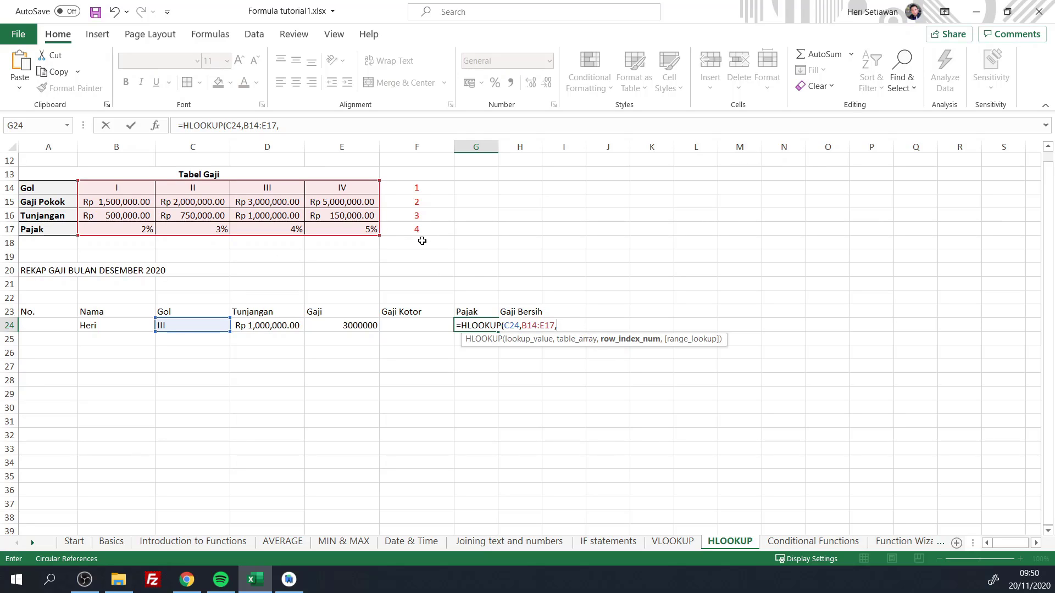
pyautogui.write('4,FASL')
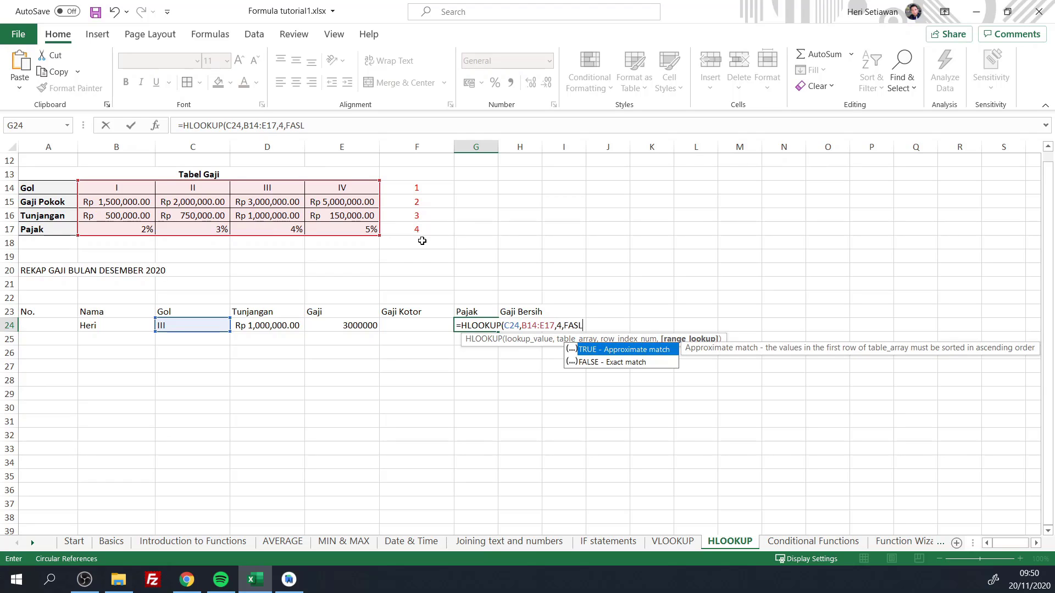
pyautogui.write('E')
pyautogui.press('BackSpace')
pyautogui.press('BackSpace')
pyautogui.press('BackSpace')
pyautogui.write('LSE)')
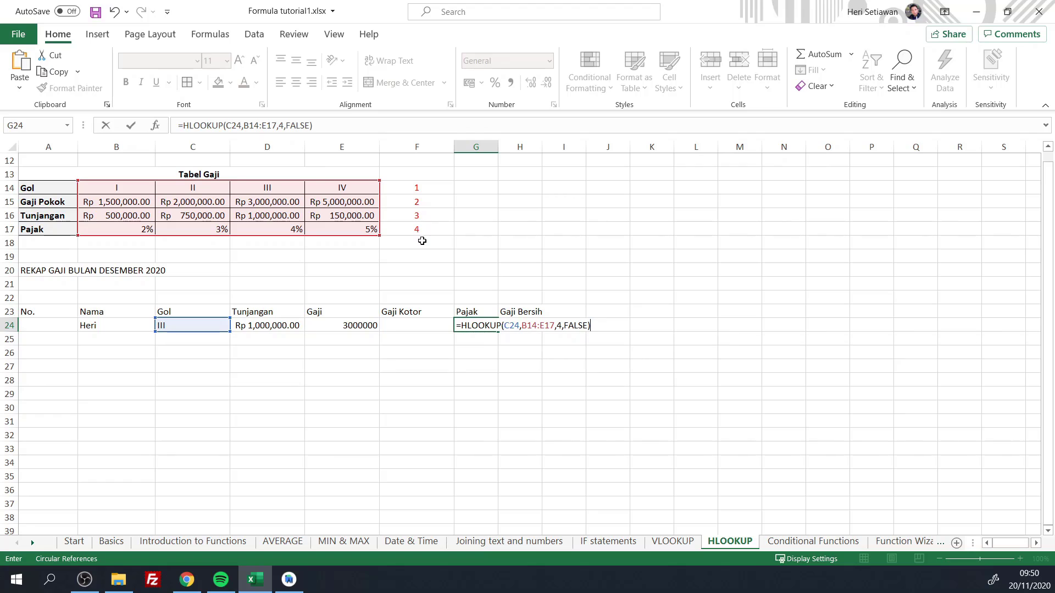
pyautogui.press('Return')
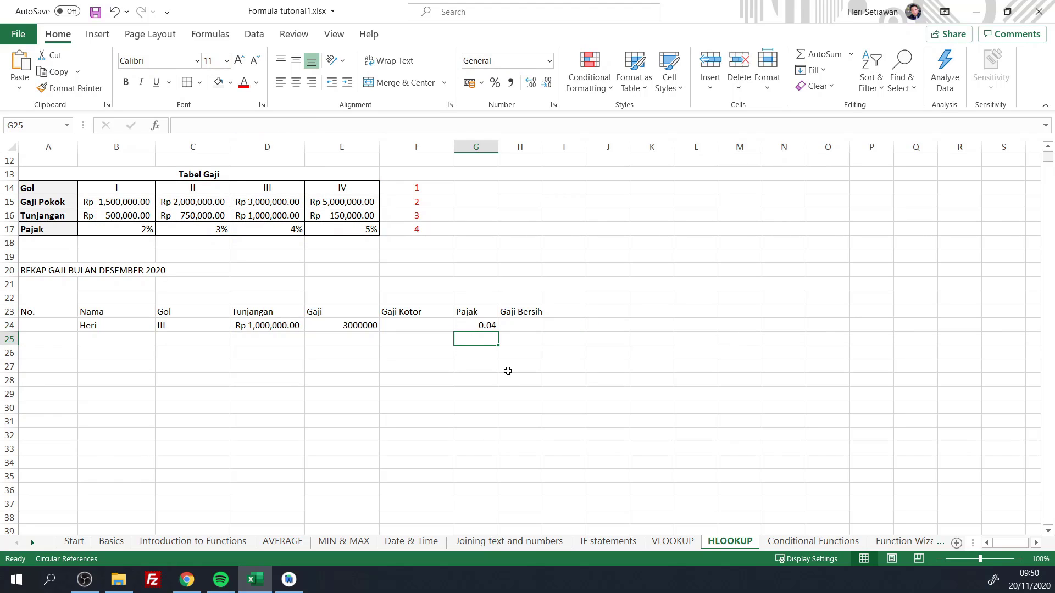
# Add two more employees' first names to the Nama column in B25 and B26.
pyautogui.click(486, 326)
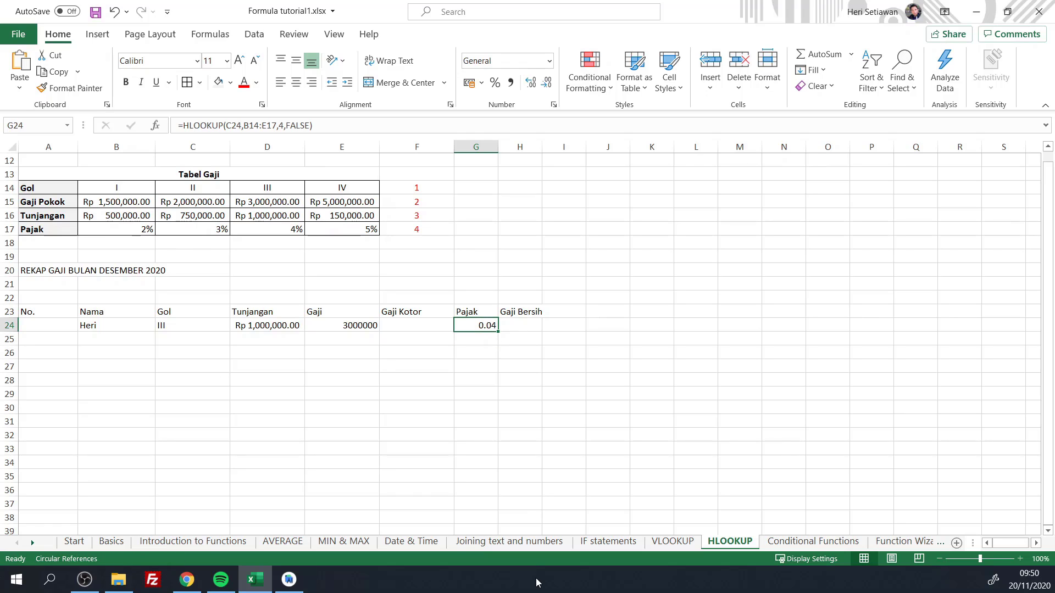
pyautogui.click(266, 325)
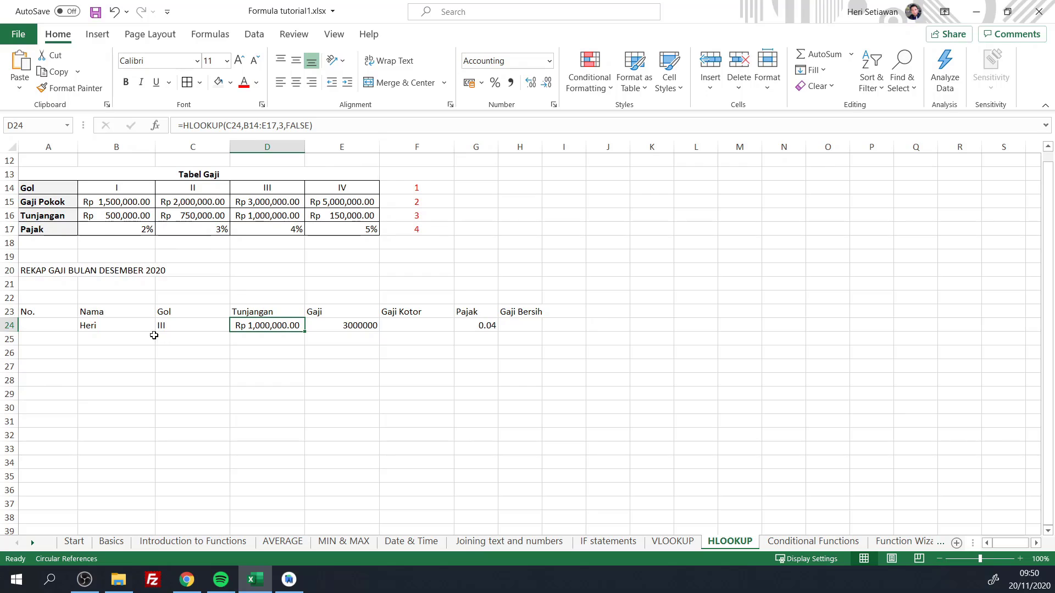
pyautogui.click(87, 336)
pyautogui.write('Doni')
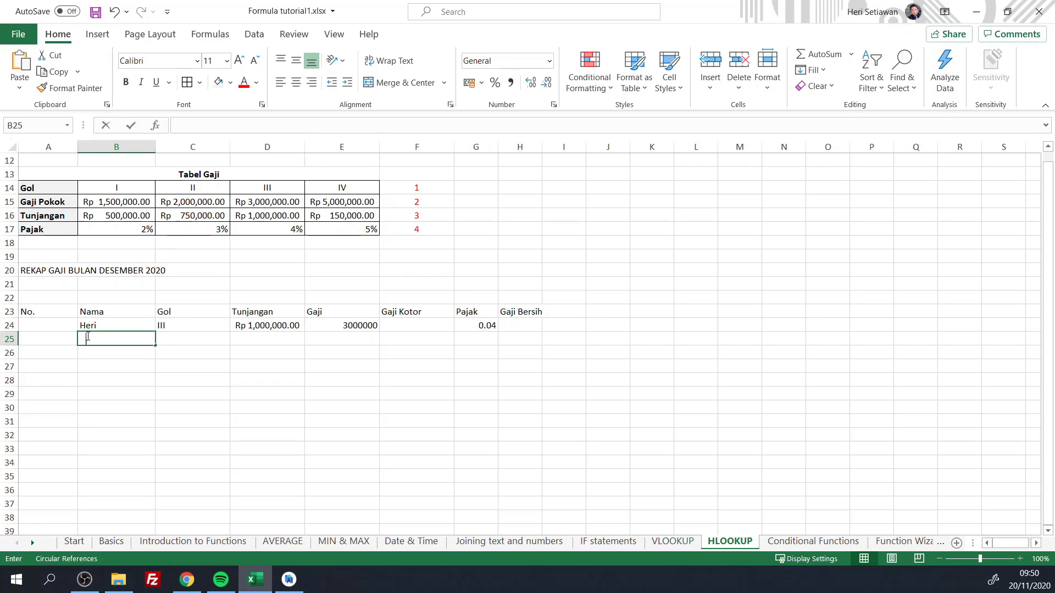
pyautogui.press('Return')
pyautogui.write('Andri')
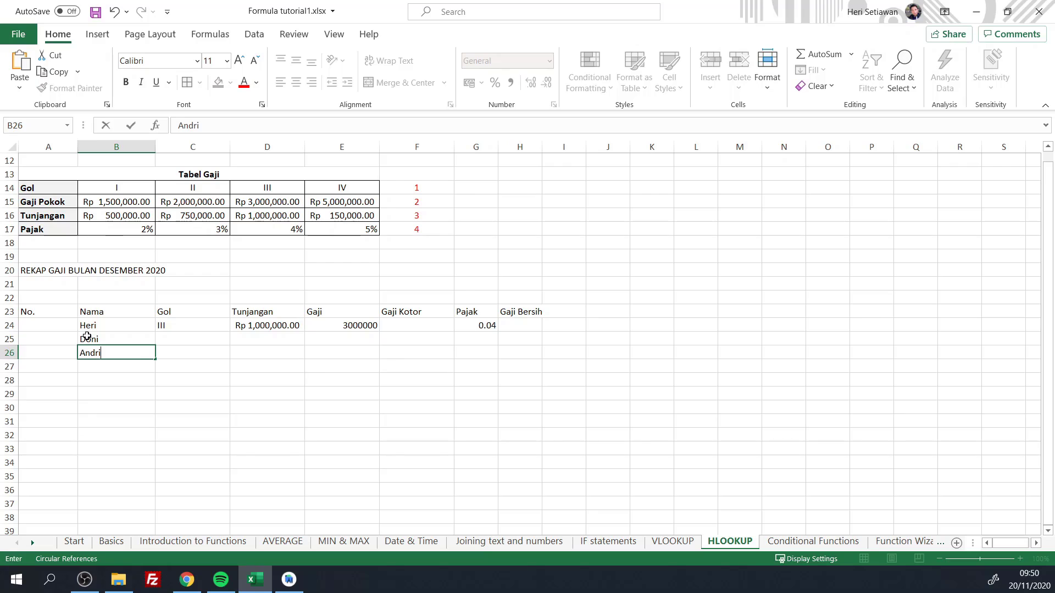
pyautogui.press('Return')
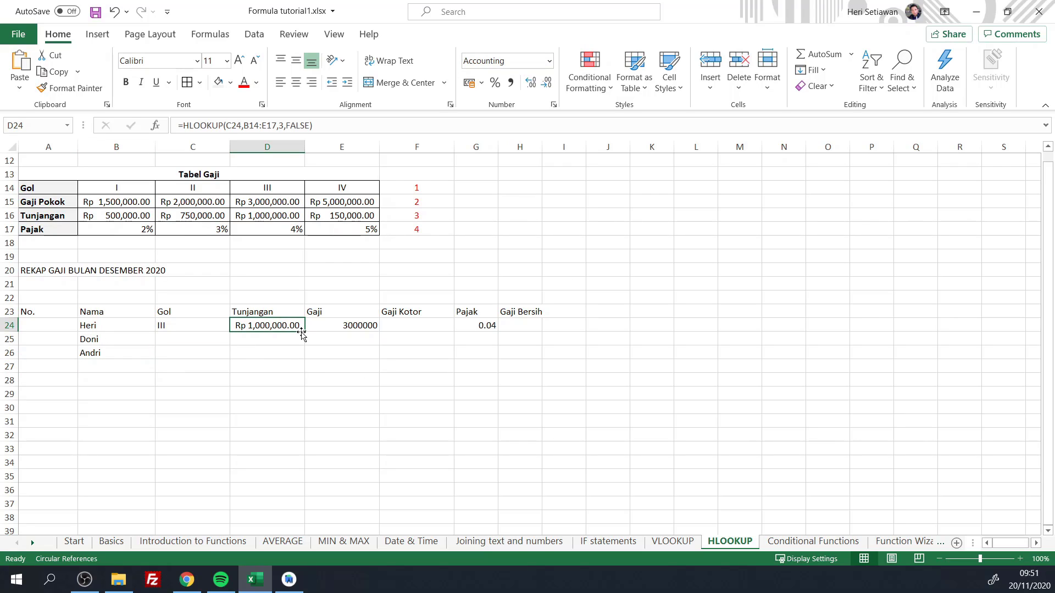
# Fill the Tunjangan formula in D24 and the Gol value in C24 down to row 26.
pyautogui.moveTo(303, 333); pyautogui.dragTo(310, 363)
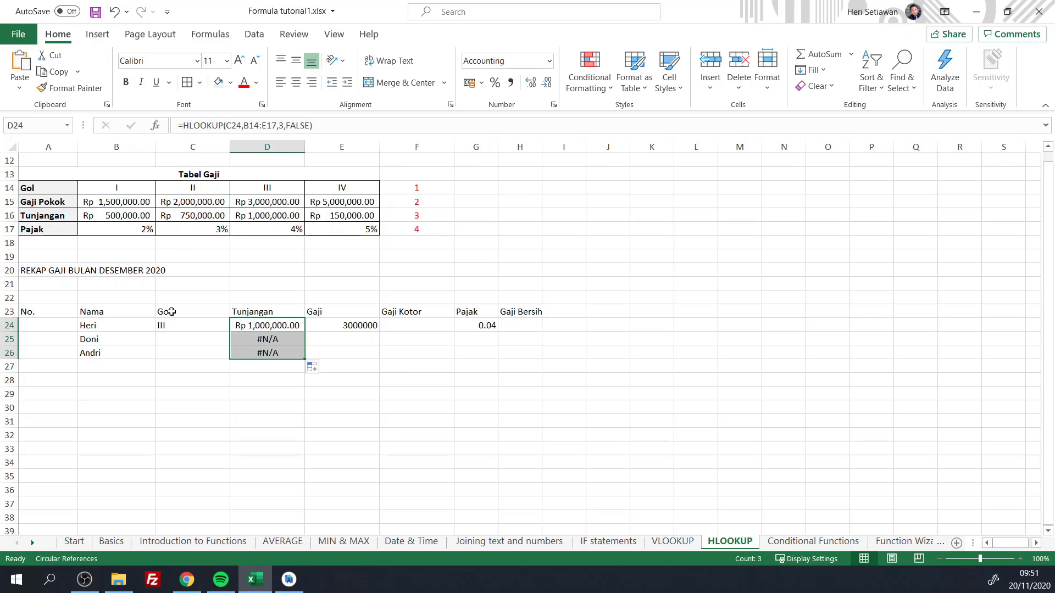
pyautogui.click(174, 326)
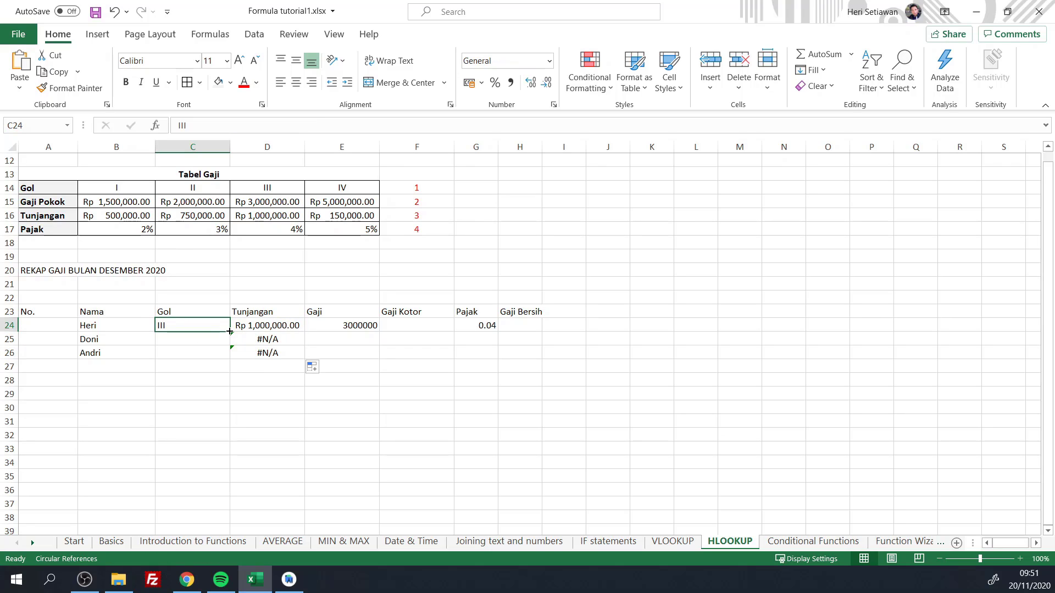
pyautogui.moveTo(230, 333); pyautogui.dragTo(226, 361)
pyautogui.click(198, 421)
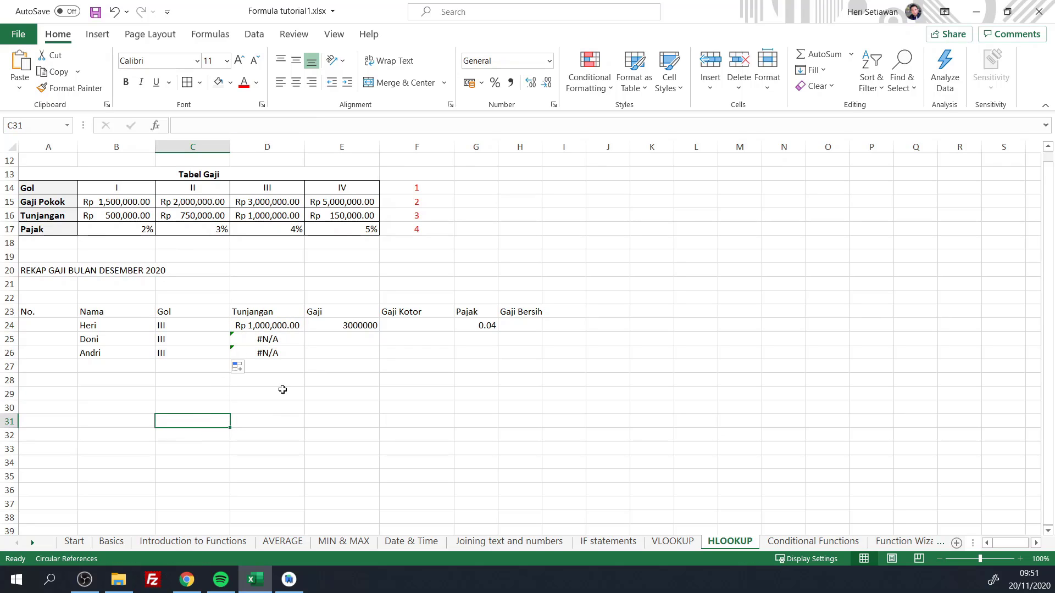
# Make the table range absolute as $B$14:$E$17 in the Tunjangan formula in D24 and fill it down to D26.
pyautogui.click(260, 328)
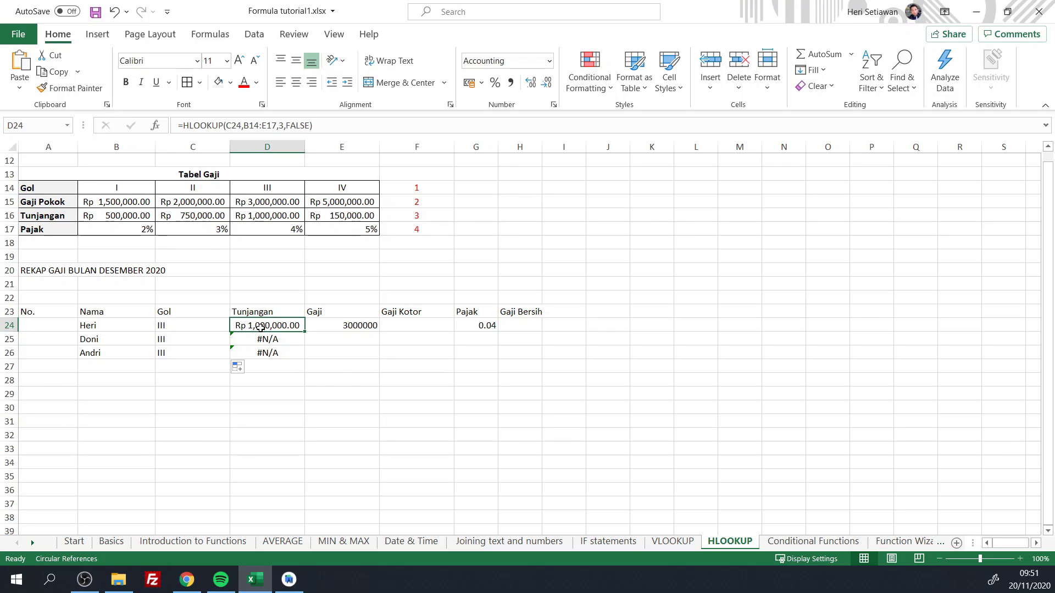
pyautogui.doubleClick(260, 328)
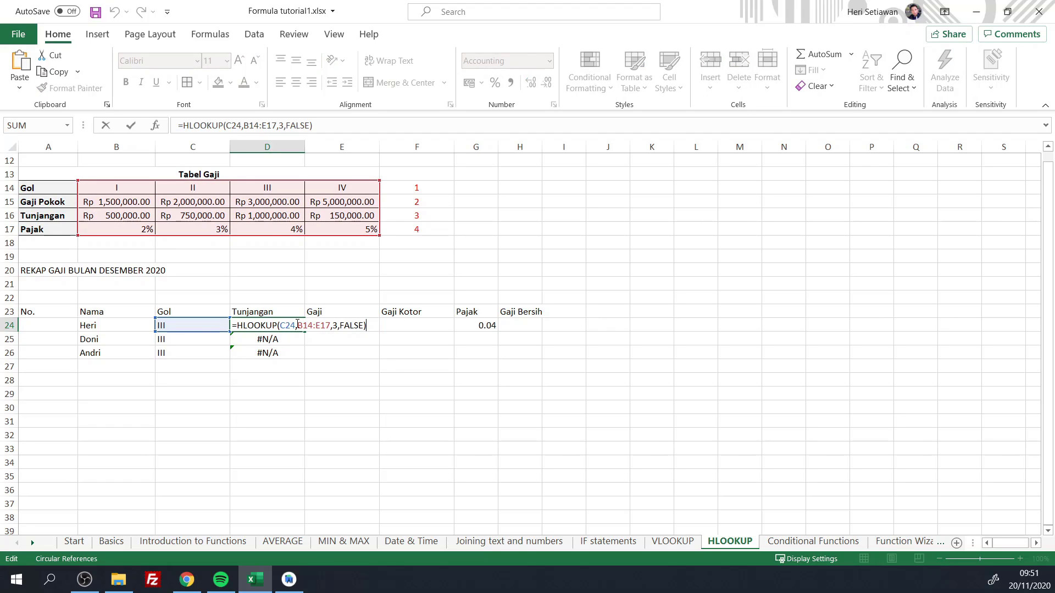
pyautogui.moveTo(297, 325)
pyautogui.mouseDown()
pyautogui.moveTo(312, 325)
pyautogui.moveTo(299, 333)
pyautogui.mouseUp()
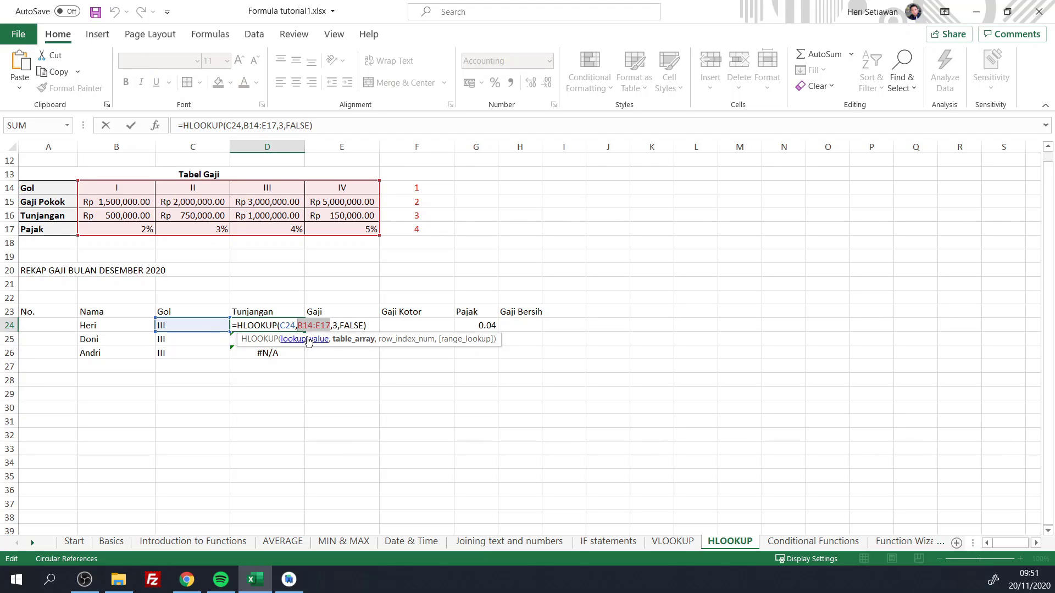
pyautogui.press('F4')
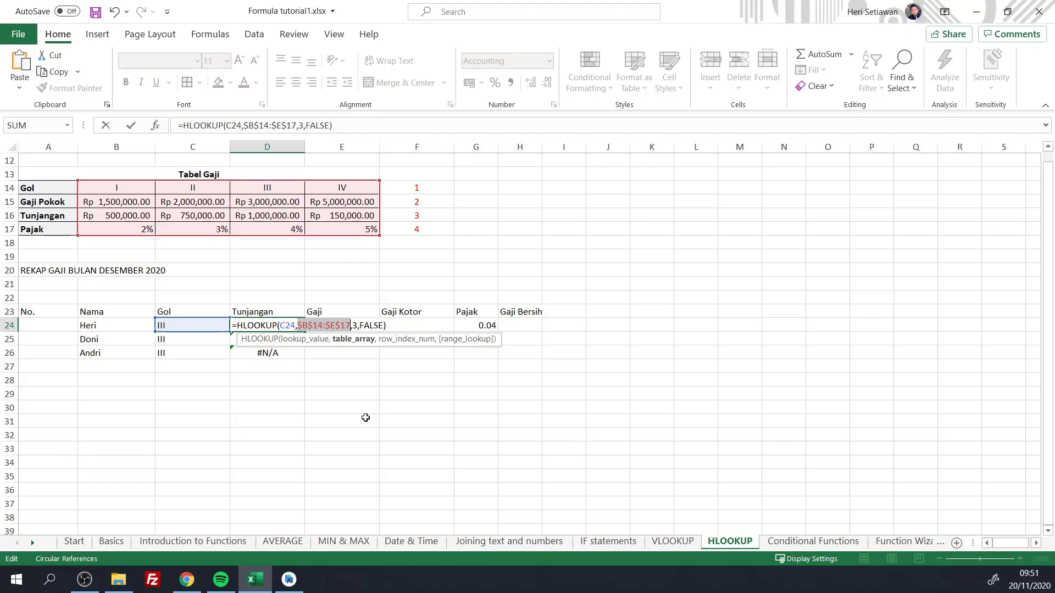
pyautogui.press('Return')
pyautogui.click(280, 329)
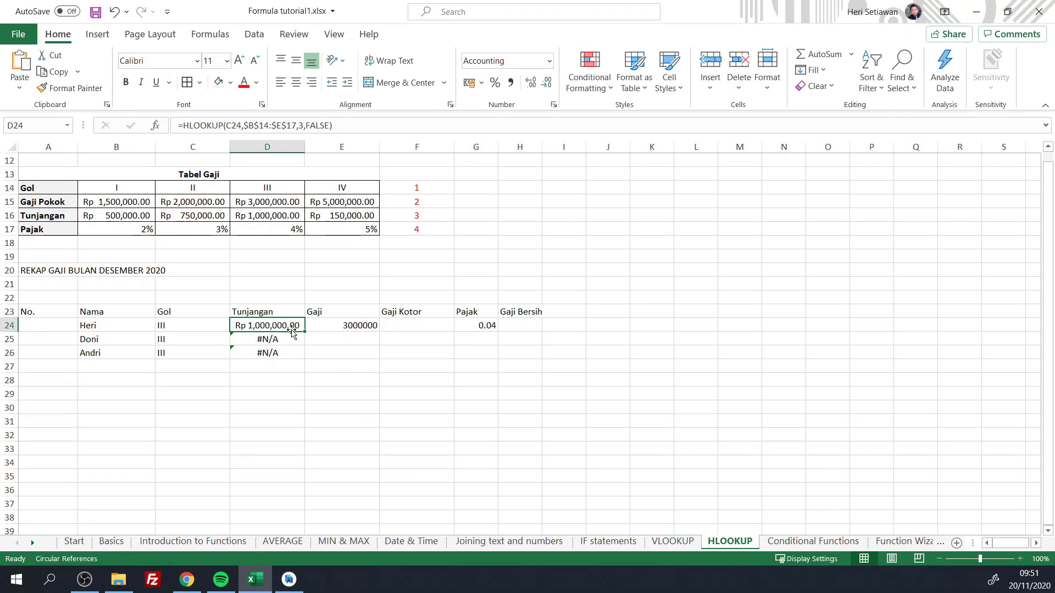
pyautogui.moveTo(305, 331); pyautogui.dragTo(306, 359)
# Lock the lookup range as $B$14:$E$17 in the Gaji formula in E24 and copy it down to E26.
pyautogui.click(339, 327)
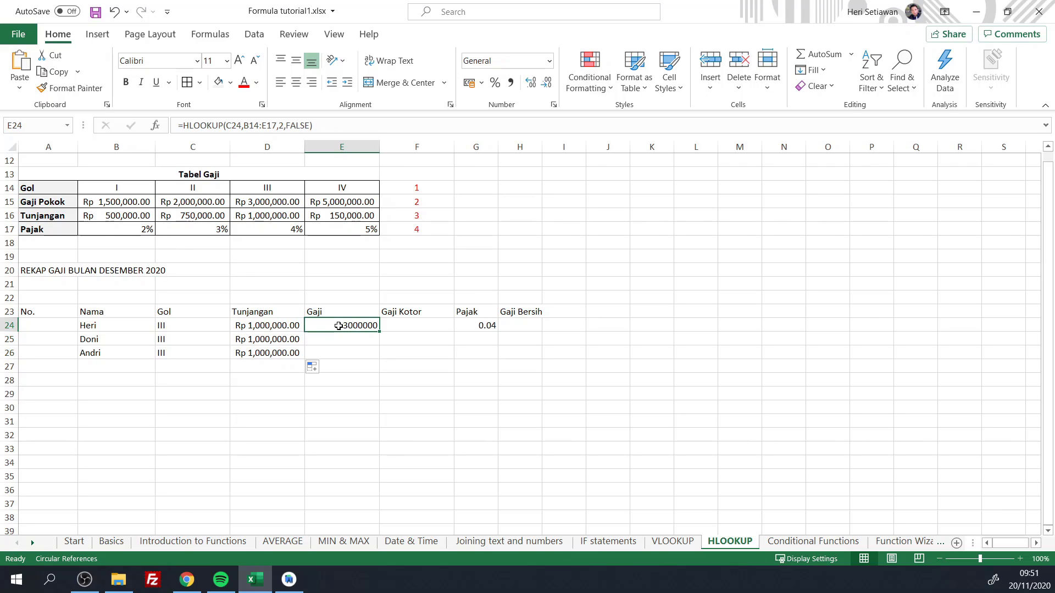
pyautogui.doubleClick(340, 325)
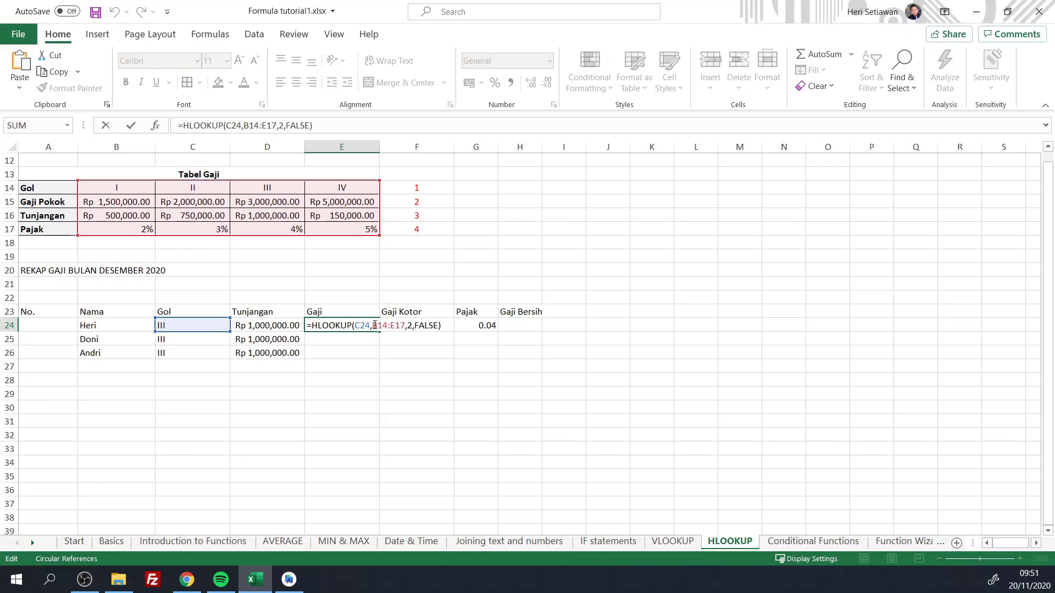
pyautogui.moveTo(374, 325); pyautogui.dragTo(405, 325)
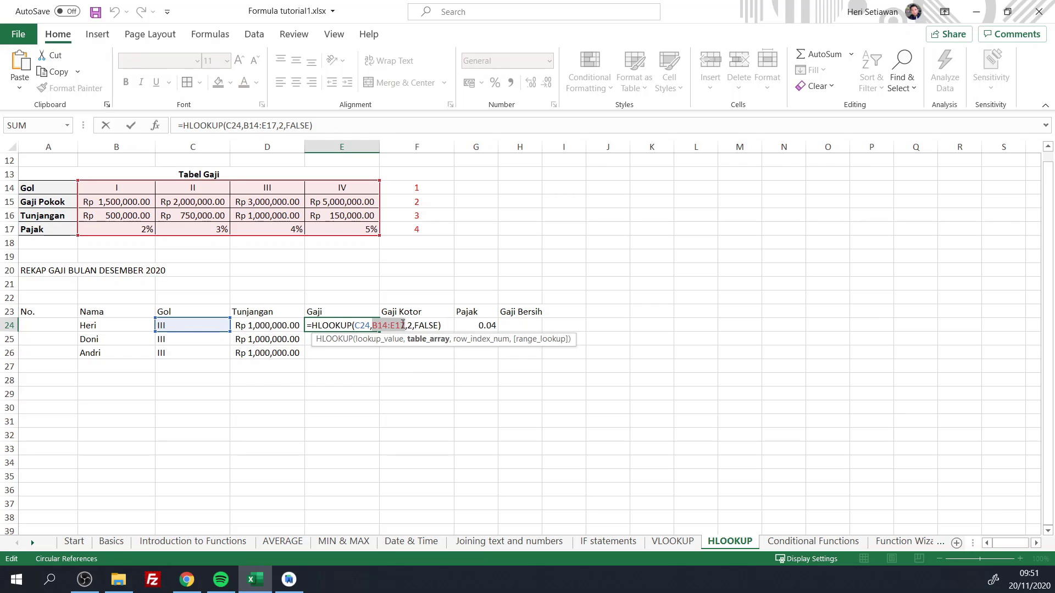
pyautogui.press('F4')
pyautogui.press('Return')
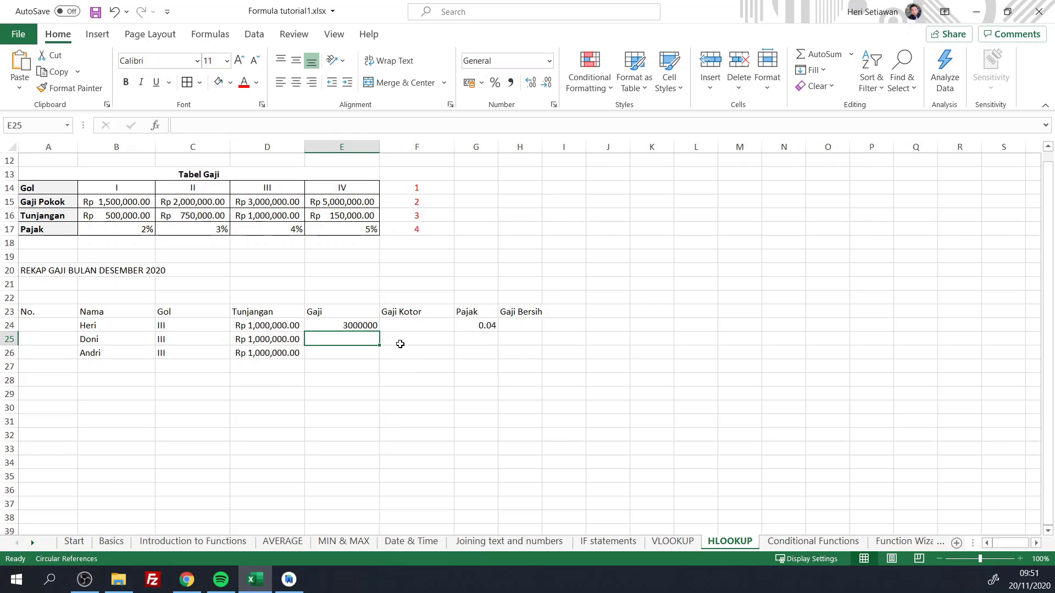
pyautogui.click(349, 327)
pyautogui.moveTo(379, 333); pyautogui.dragTo(379, 358)
# Change the Pajak formula in G24 to use the absolute range $B$14:$E$17 and fill it down through G26.
pyautogui.click(467, 327)
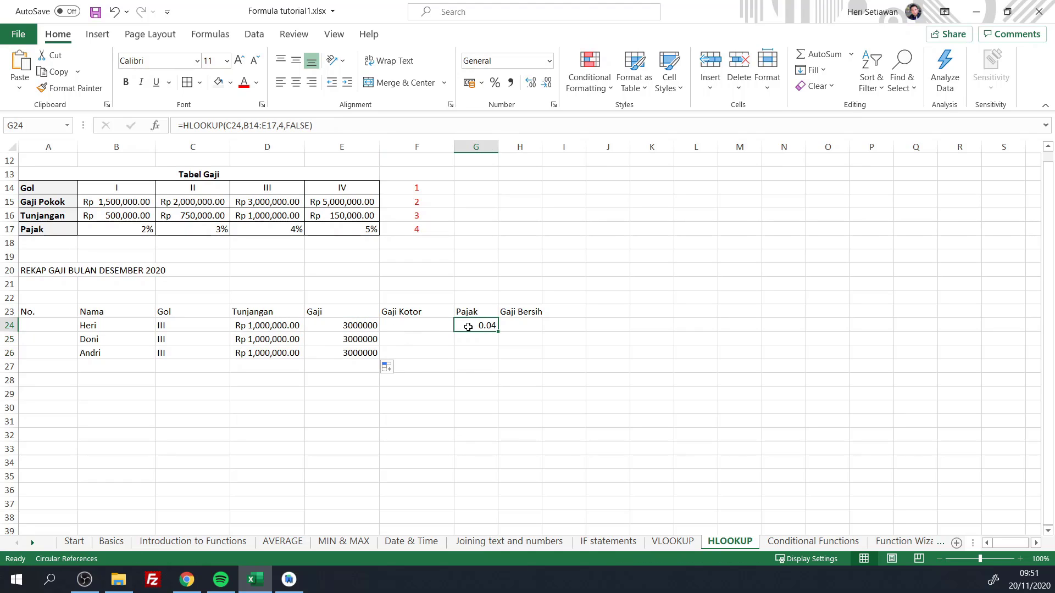
pyautogui.doubleClick(475, 327)
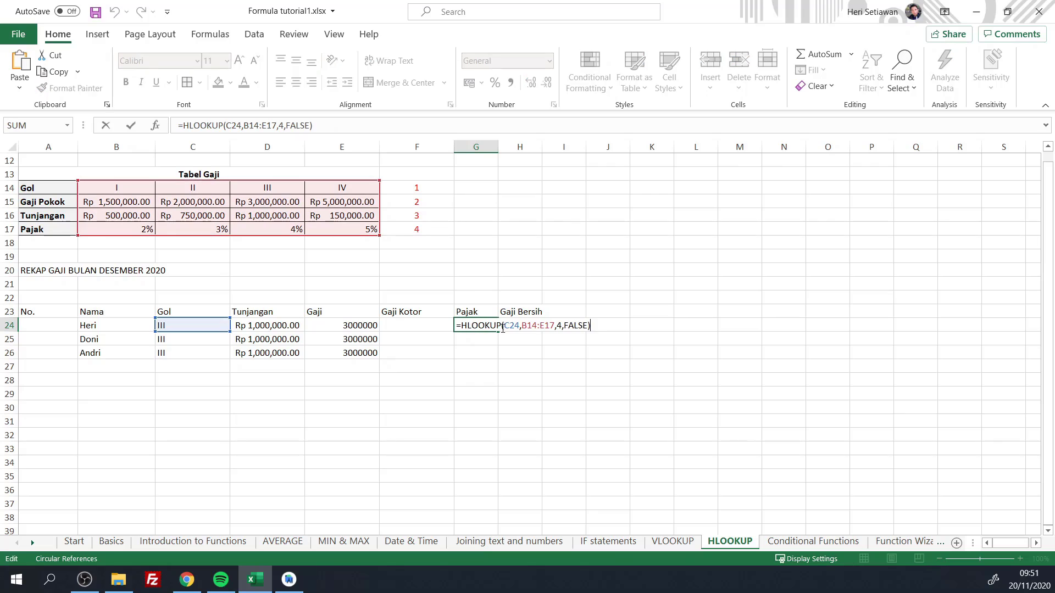
pyautogui.moveTo(522, 328); pyautogui.dragTo(558, 325)
pyautogui.press('F4')
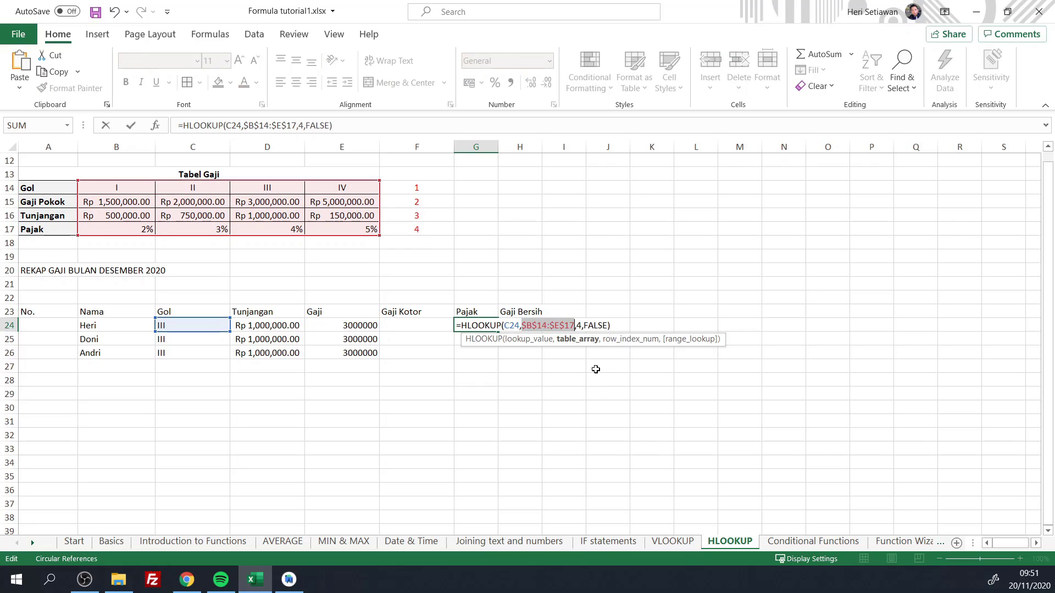
pyautogui.hotkey('ctrl', 'Return')
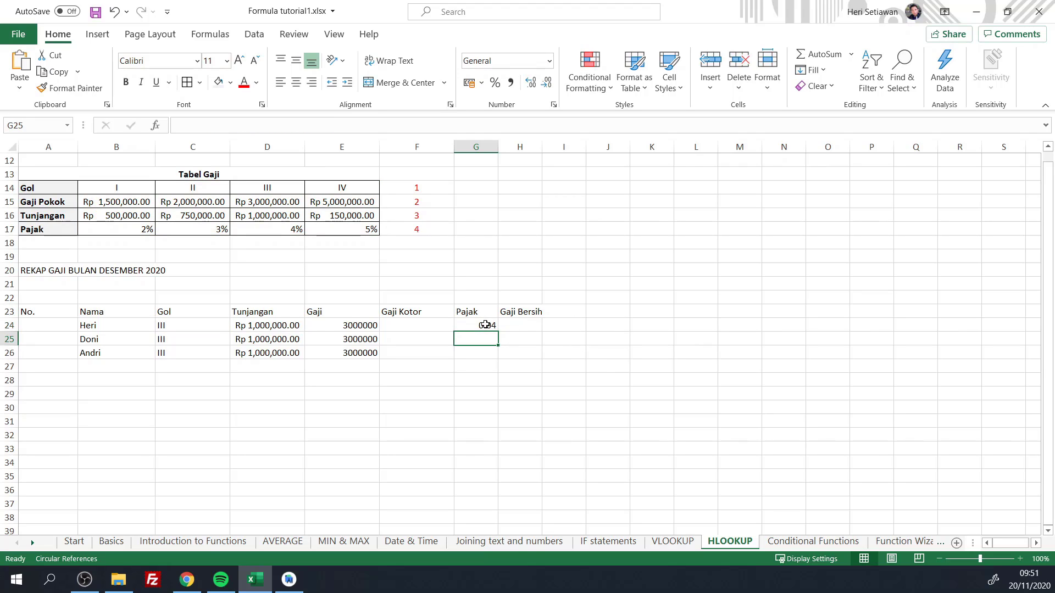
pyautogui.moveTo(497, 329); pyautogui.dragTo(501, 364)
# Change the Gol in C25 to II and check its salary, allowance and tax against the II column of Tabel Gaji.
pyautogui.doubleClick(170, 340)
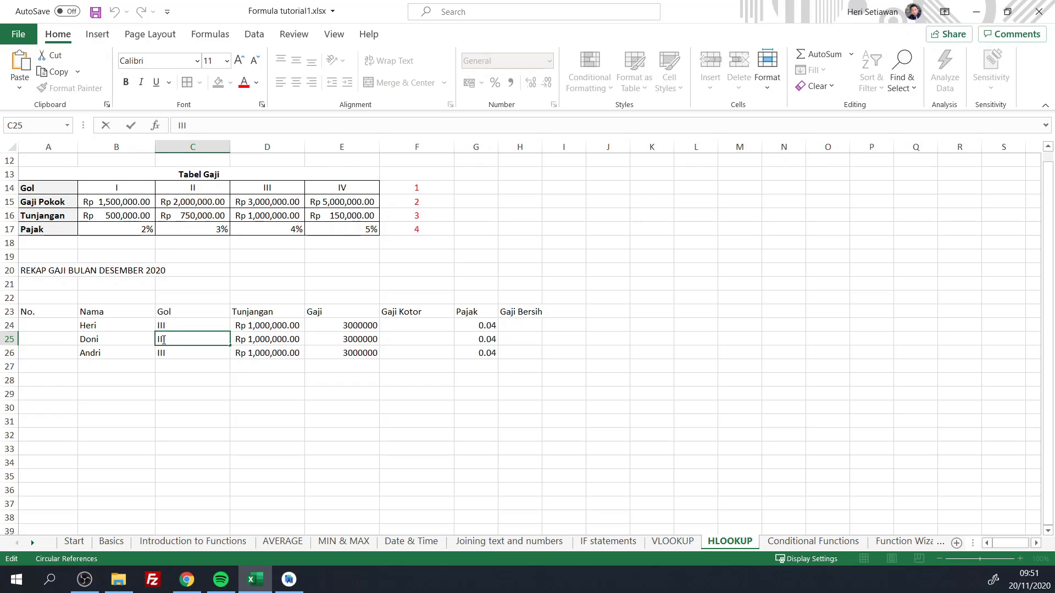
pyautogui.press('BackSpace')
pyautogui.press('Return')
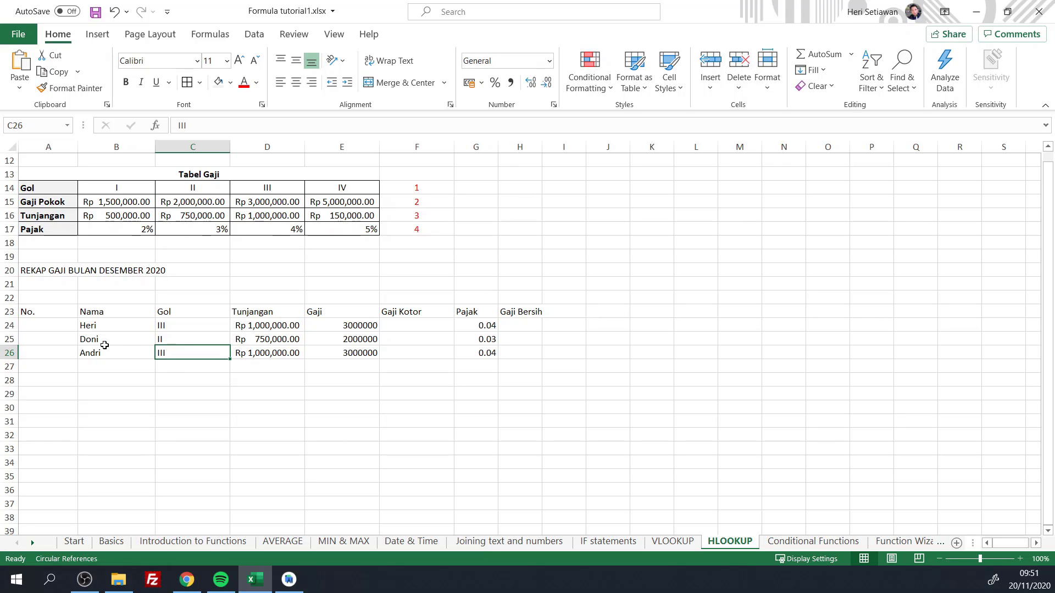
pyautogui.click(191, 189)
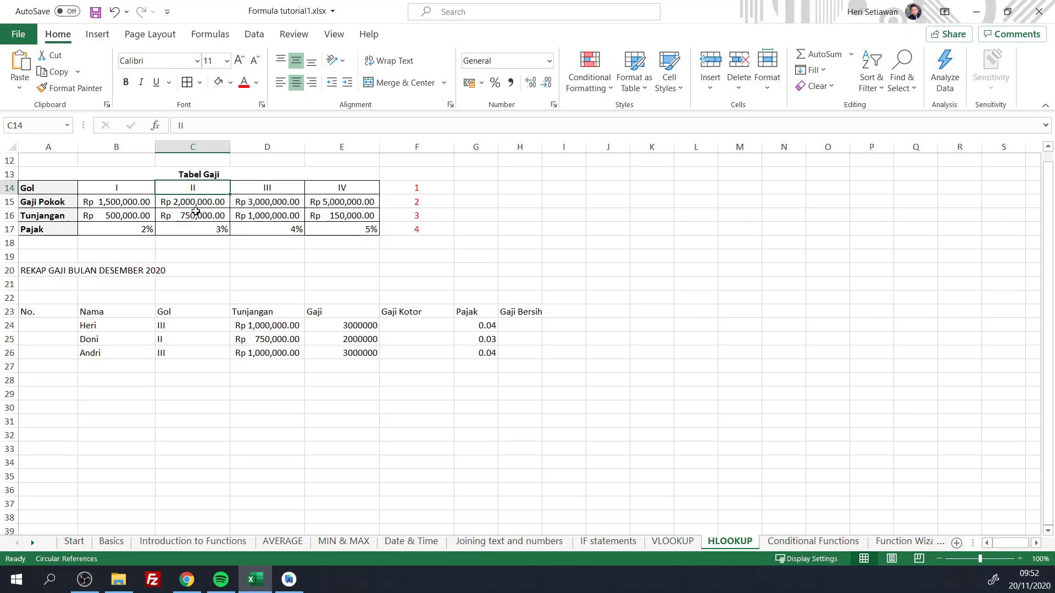
pyautogui.click(195, 202)
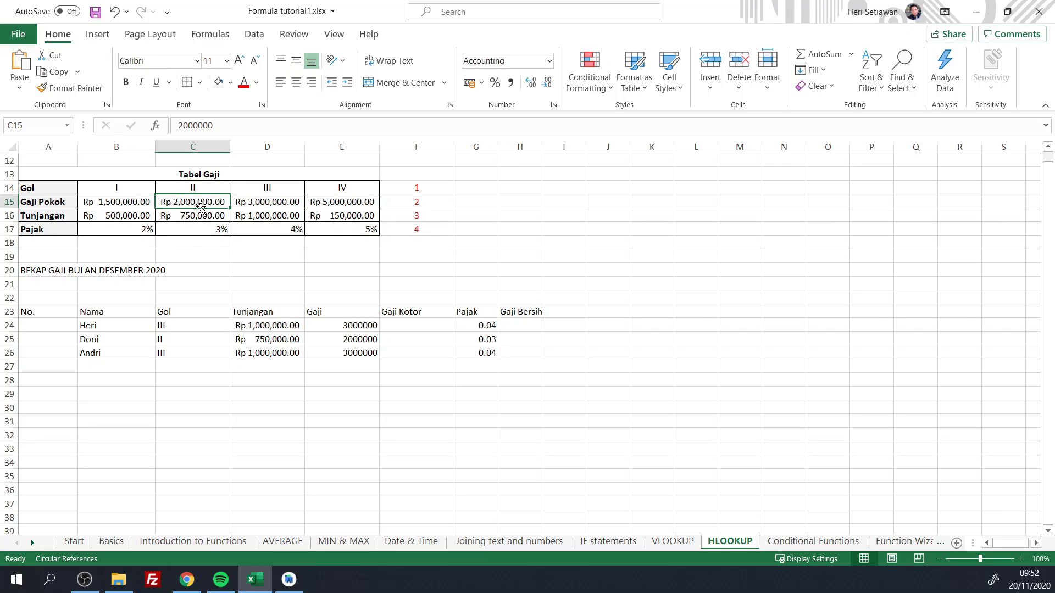
pyautogui.click(187, 217)
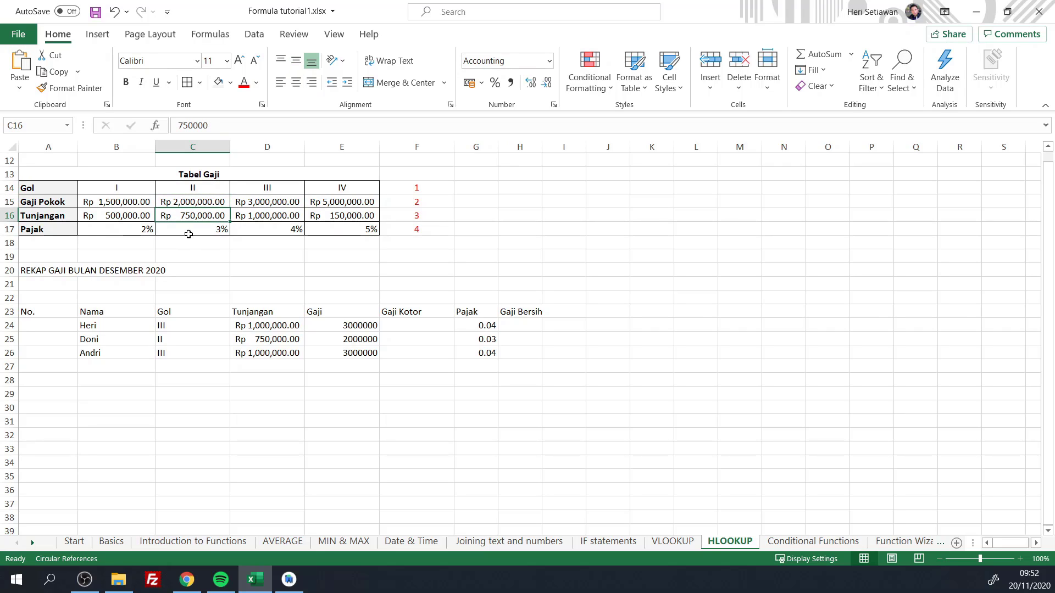
pyautogui.click(189, 232)
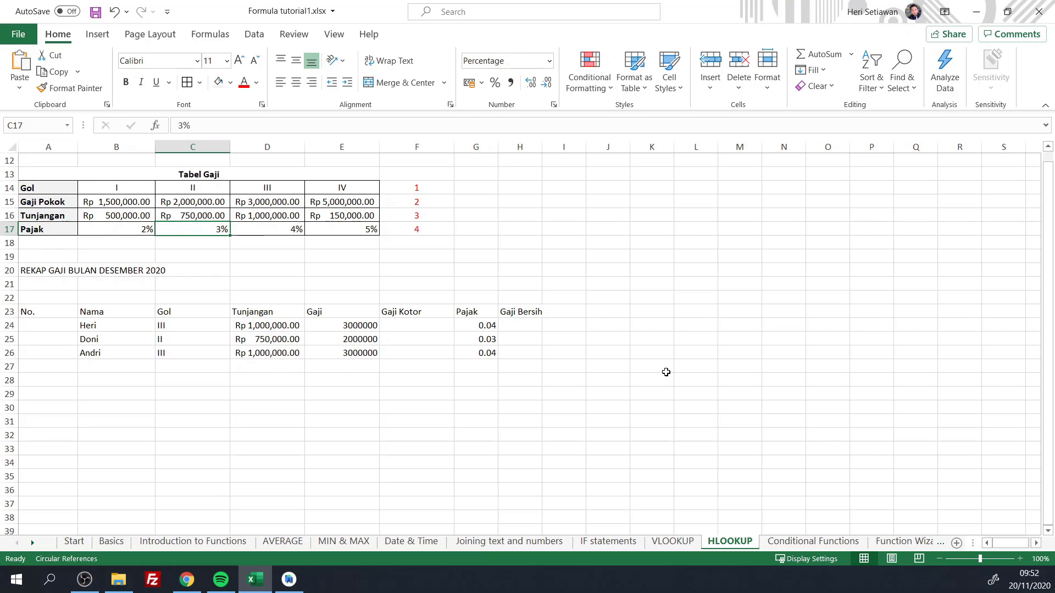
# Right-align the No. header in A23.
pyautogui.click(413, 324)
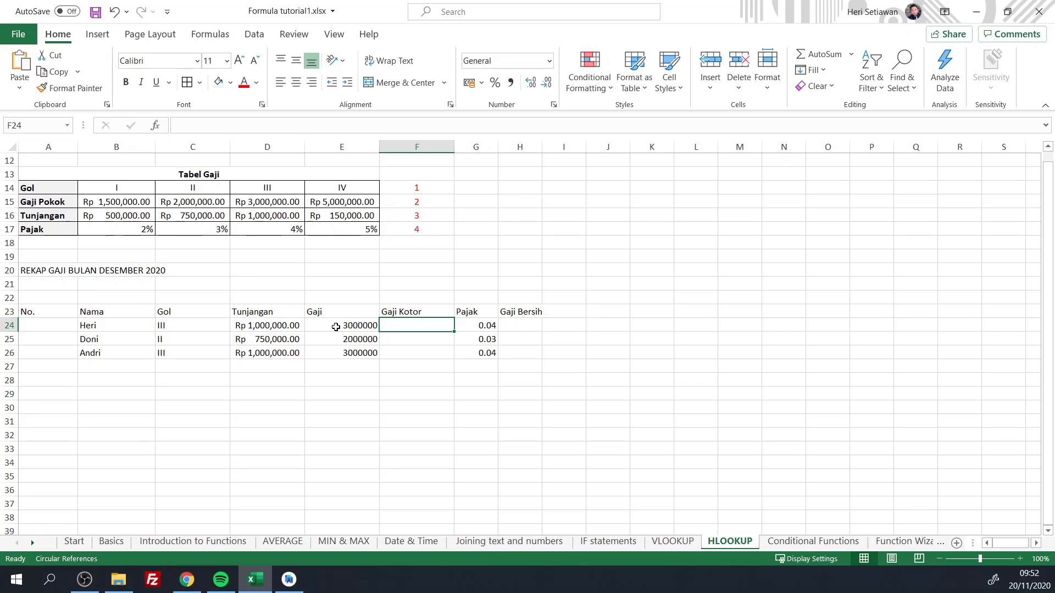
pyautogui.click(58, 313)
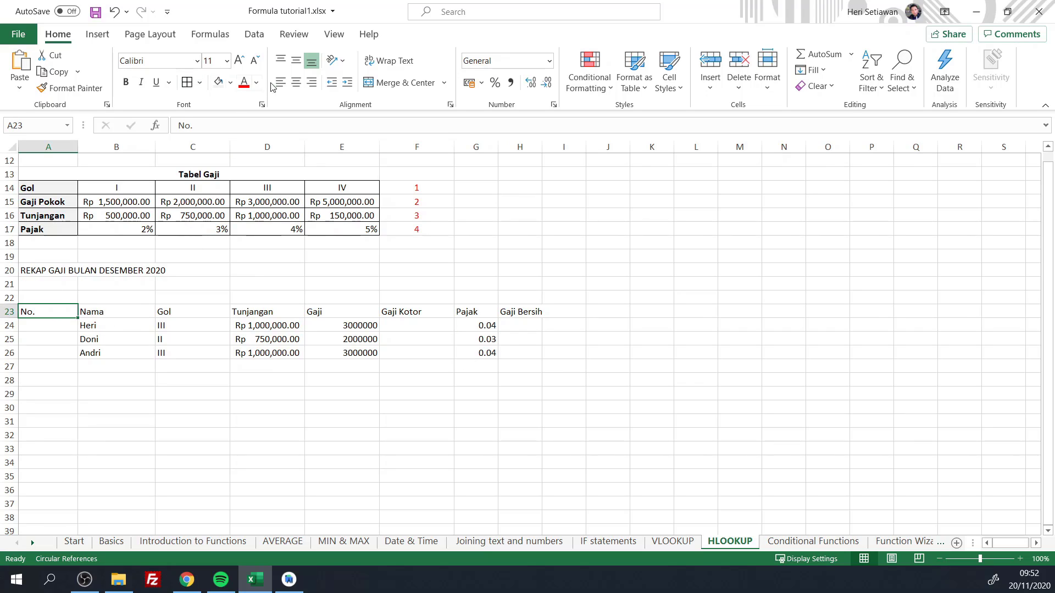
pyautogui.click(312, 83)
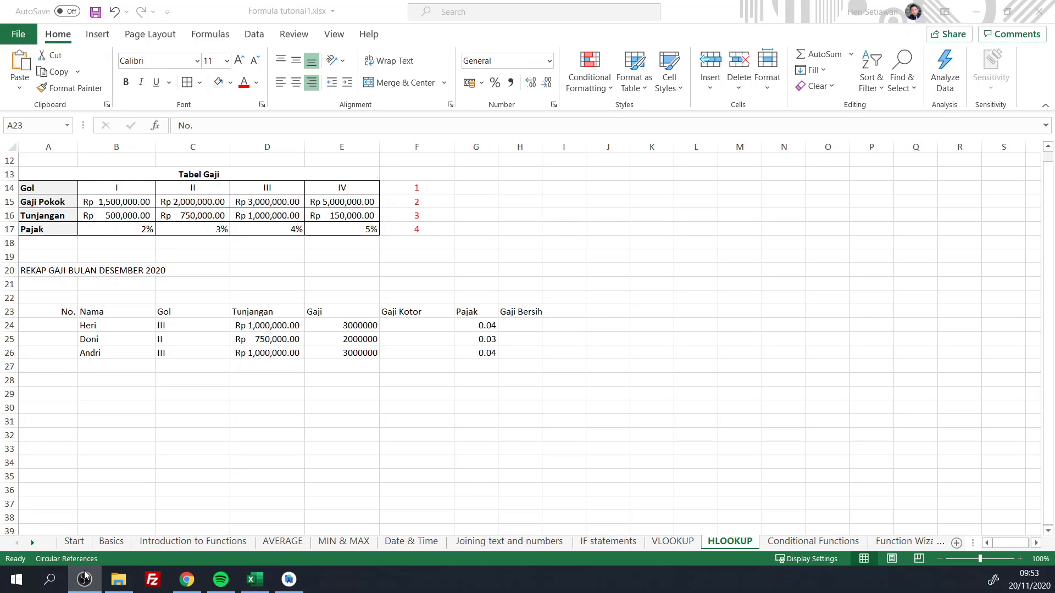
pyautogui.click(86, 575)
pyautogui.hotkey('alt', 'Tab')
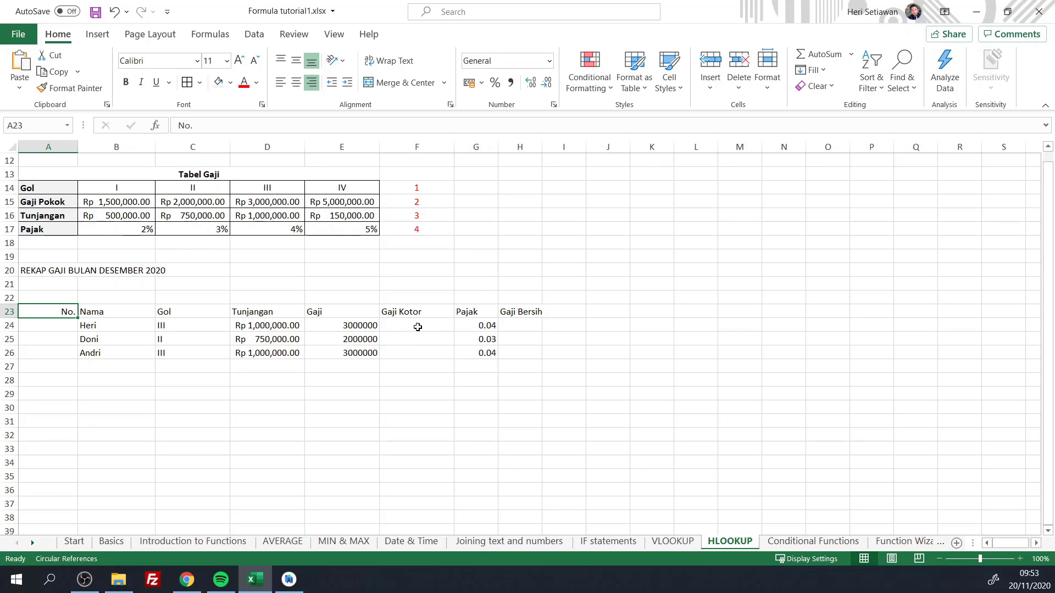
# Calculate Gaji Kotor in F24 with =D24+E24 and fill the formula down through F26.
pyautogui.click(420, 326)
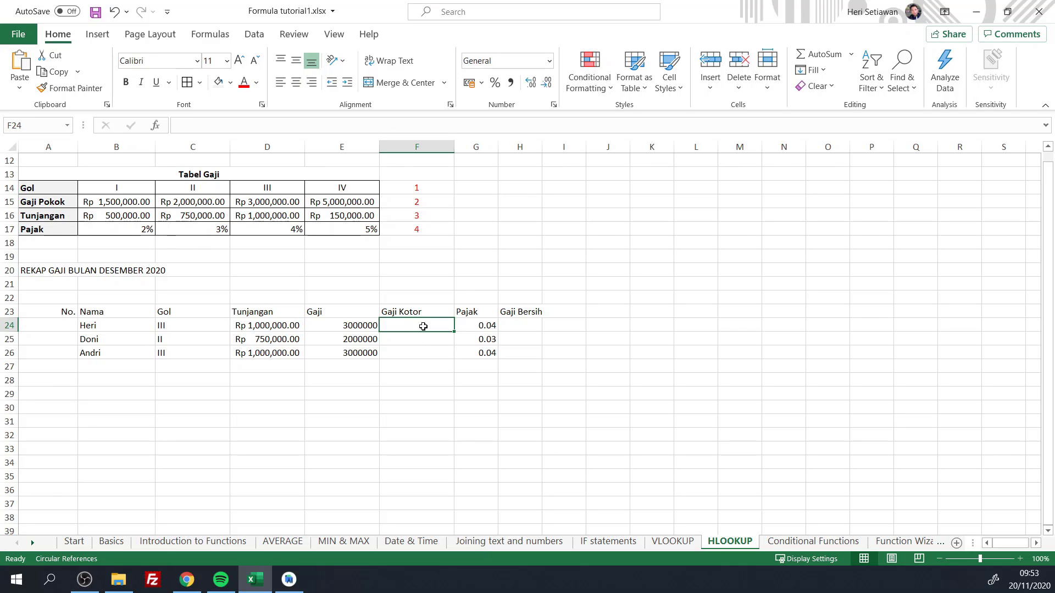
pyautogui.write('=')
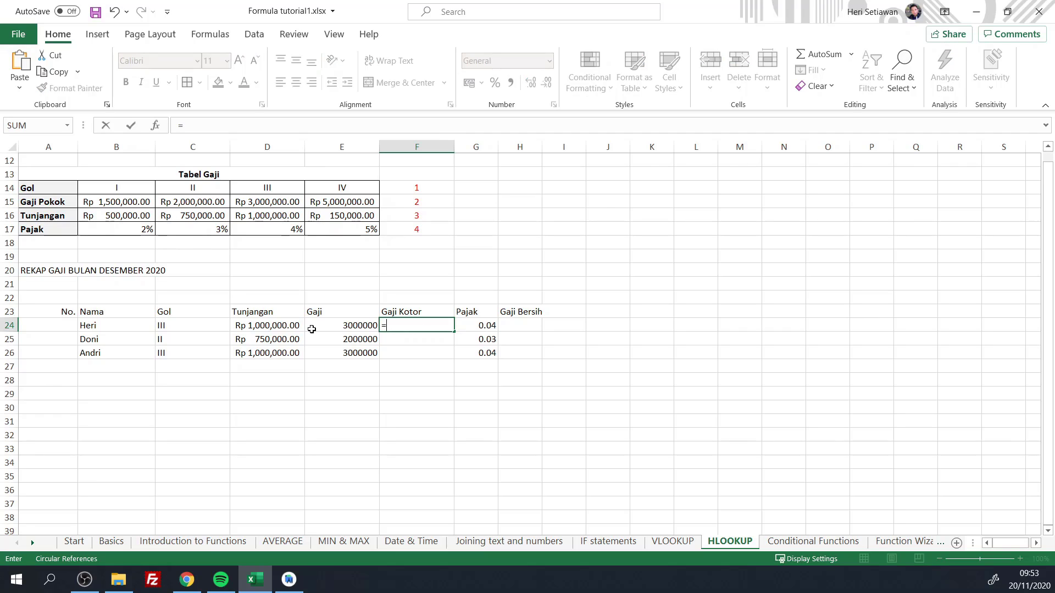
pyautogui.click(284, 325)
pyautogui.write('+')
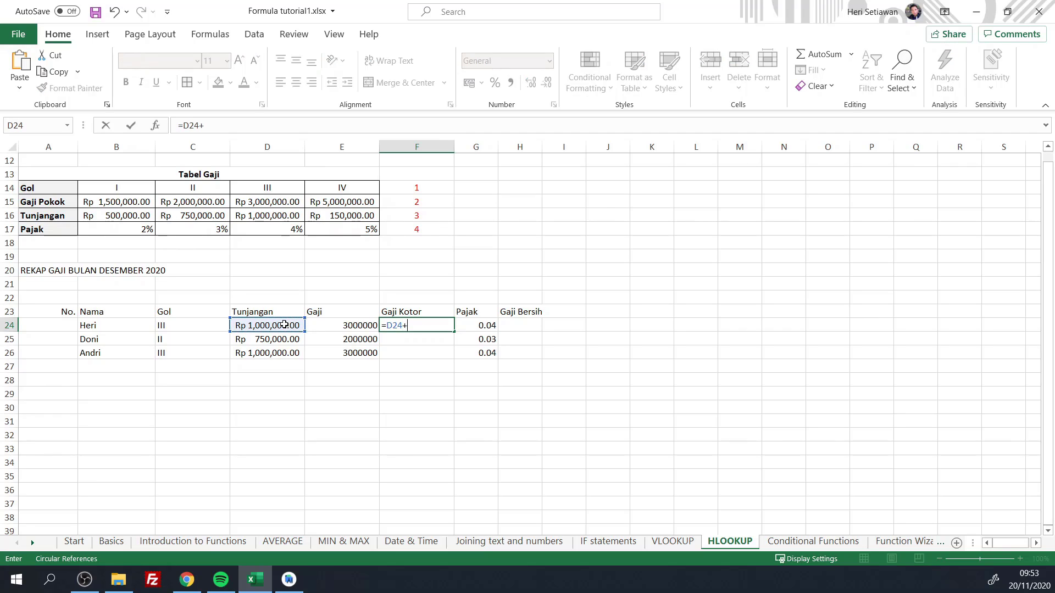
pyautogui.click(326, 329)
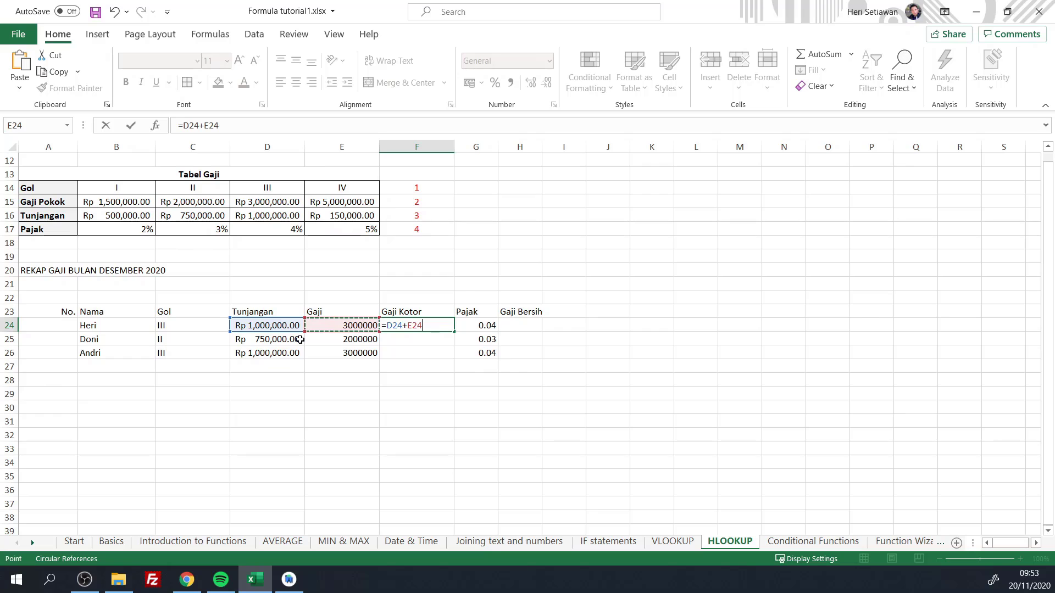
pyautogui.press('Return')
pyautogui.click(416, 324)
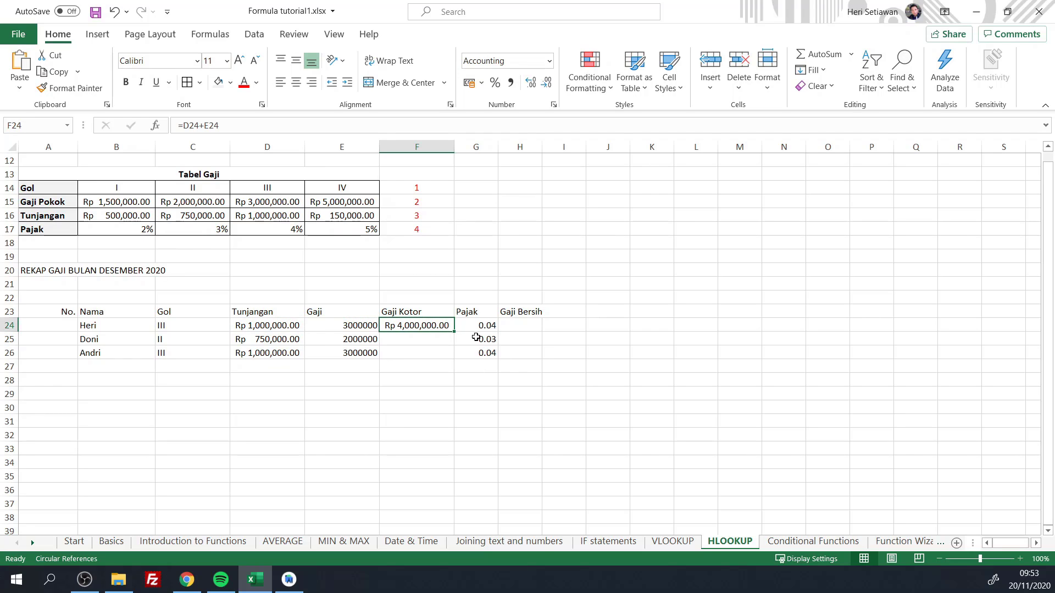
pyautogui.moveTo(455, 331); pyautogui.dragTo(448, 354)
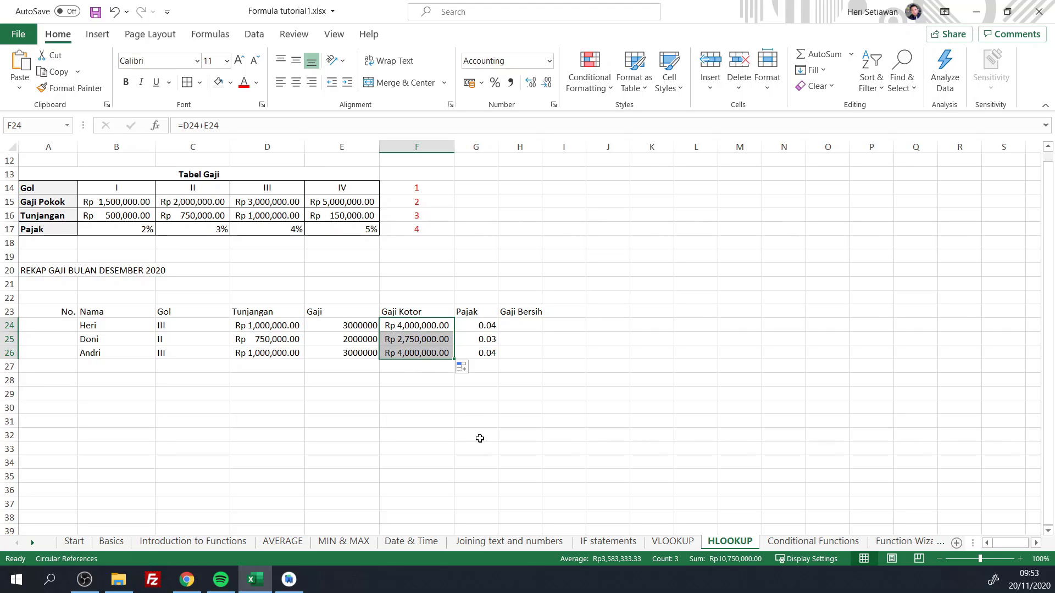
# Calculate Gaji Bersih in H24 with =(F24)-(F24*G24) and fill the formula down through H26.
pyautogui.click(514, 327)
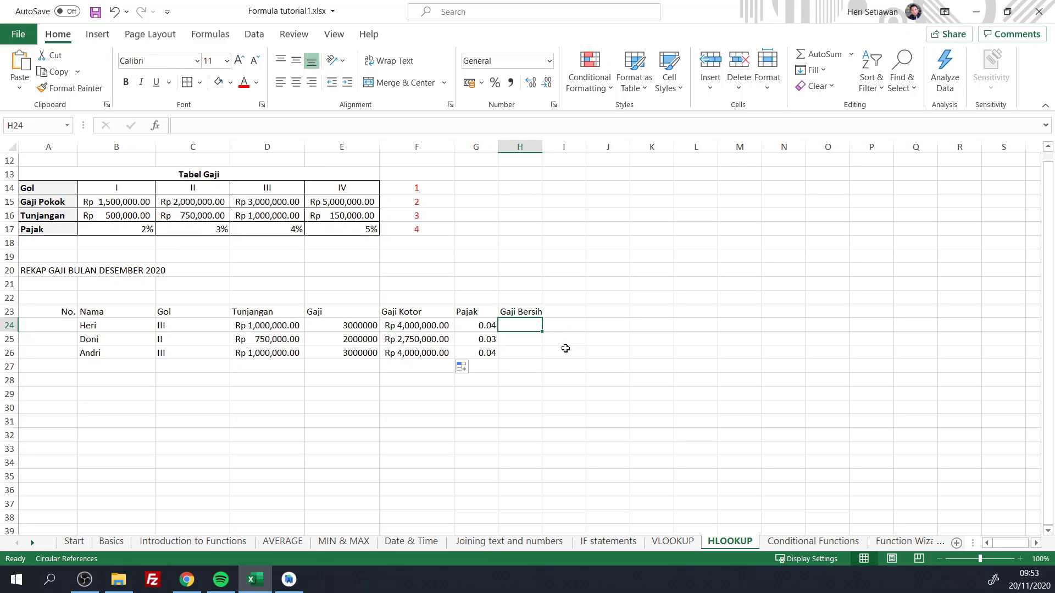
pyautogui.write('=')
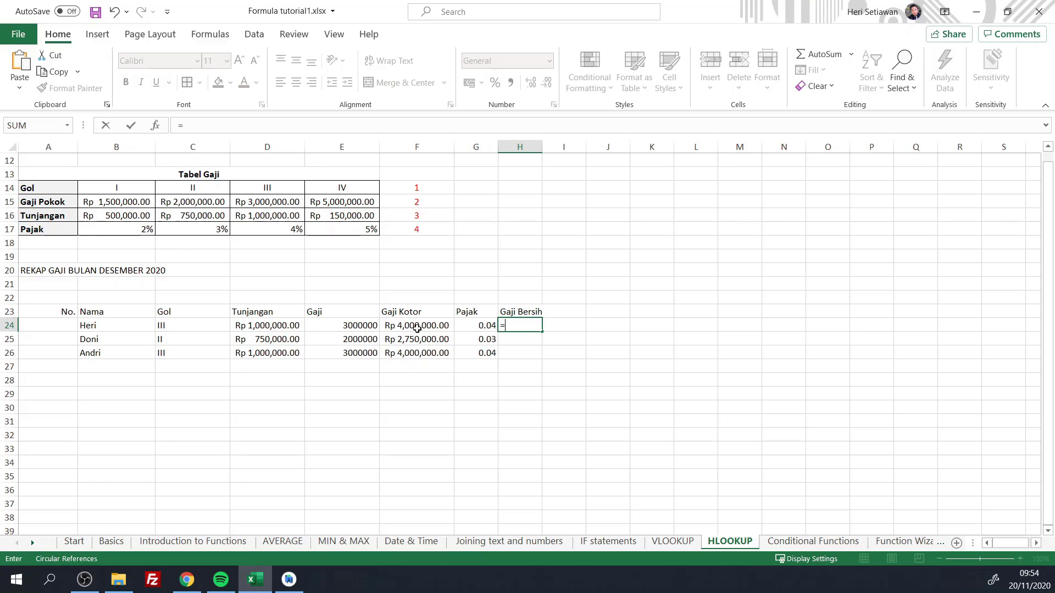
pyautogui.write('(')
pyautogui.click(405, 328)
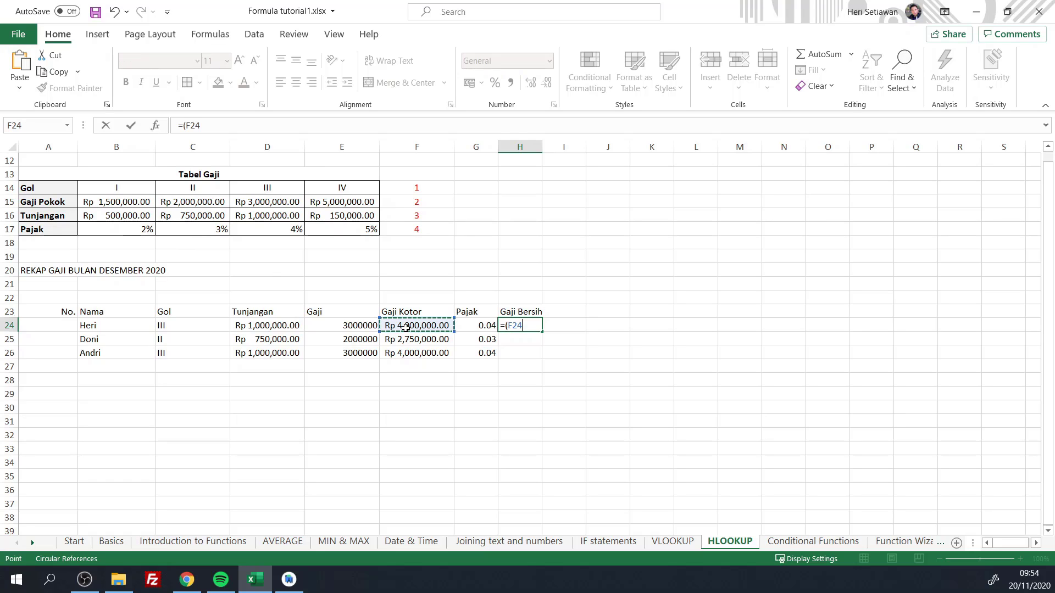
pyautogui.write(')-(')
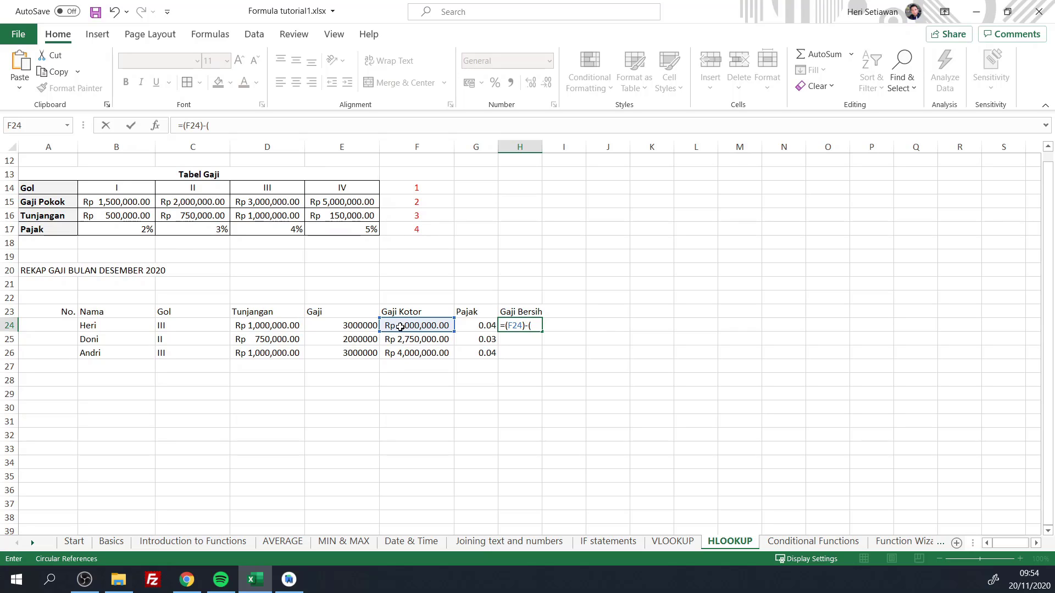
pyautogui.click(400, 326)
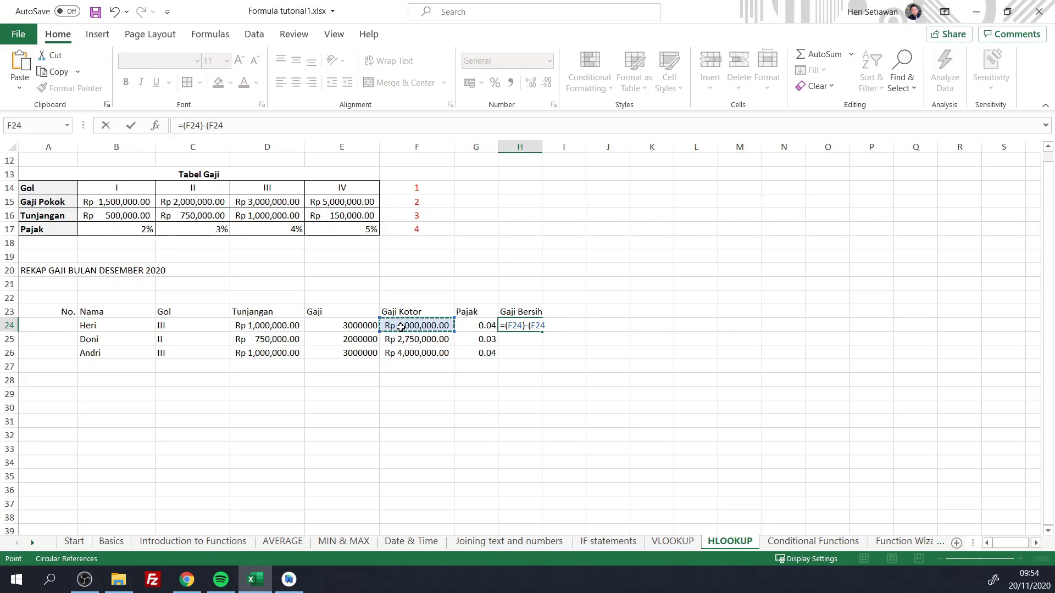
pyautogui.write('*')
pyautogui.click(469, 325)
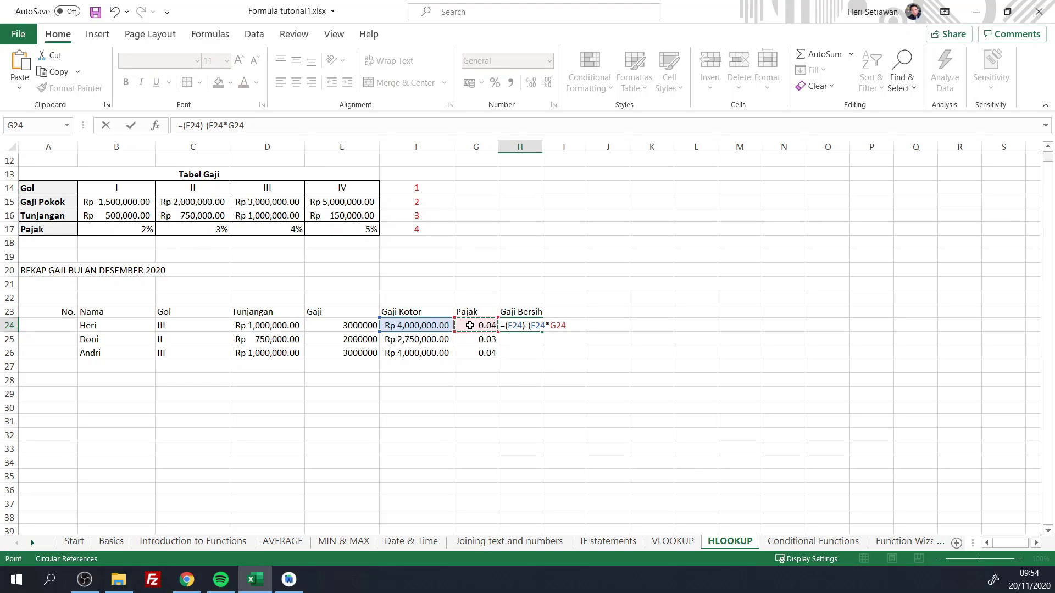
pyautogui.write(')')
pyautogui.press('Return')
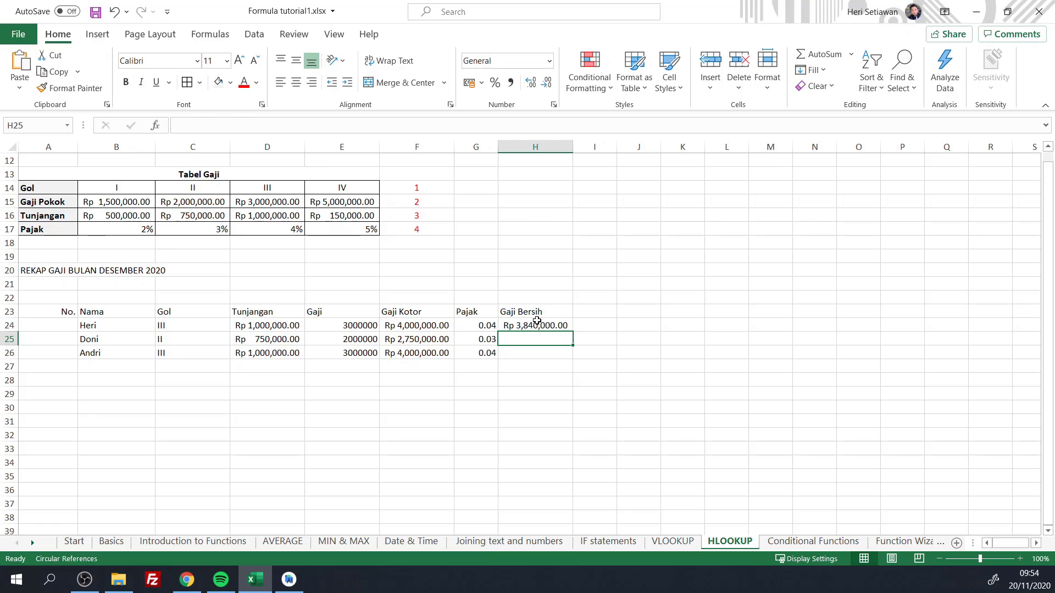
pyautogui.click(536, 321)
pyautogui.moveTo(572, 332); pyautogui.dragTo(573, 360)
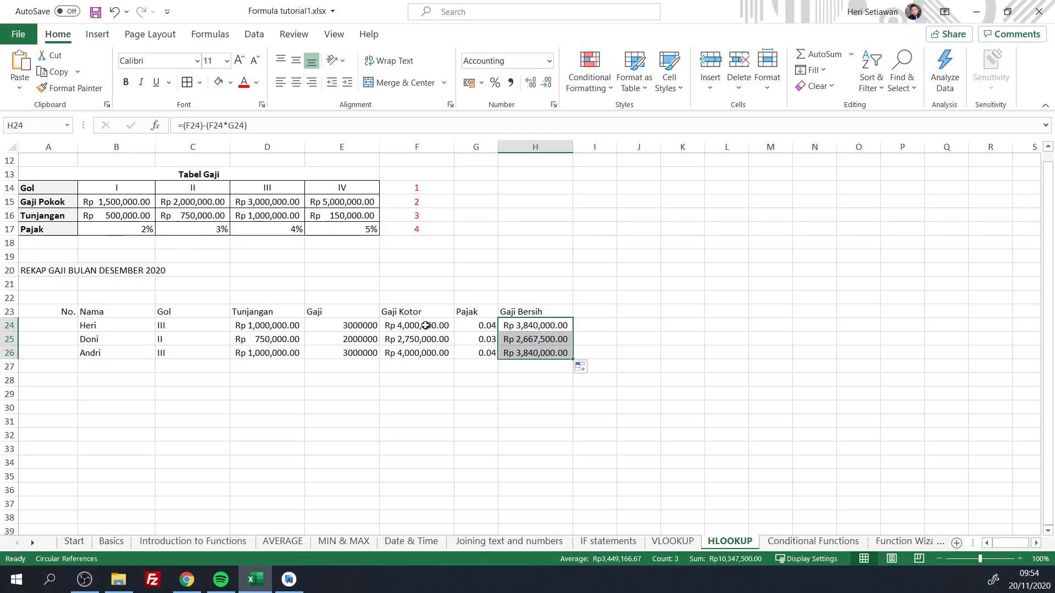
# Review the Gaji Bersih formula in H24 and the Pajak lookup in G24 that it refers to.
pyautogui.click(517, 325)
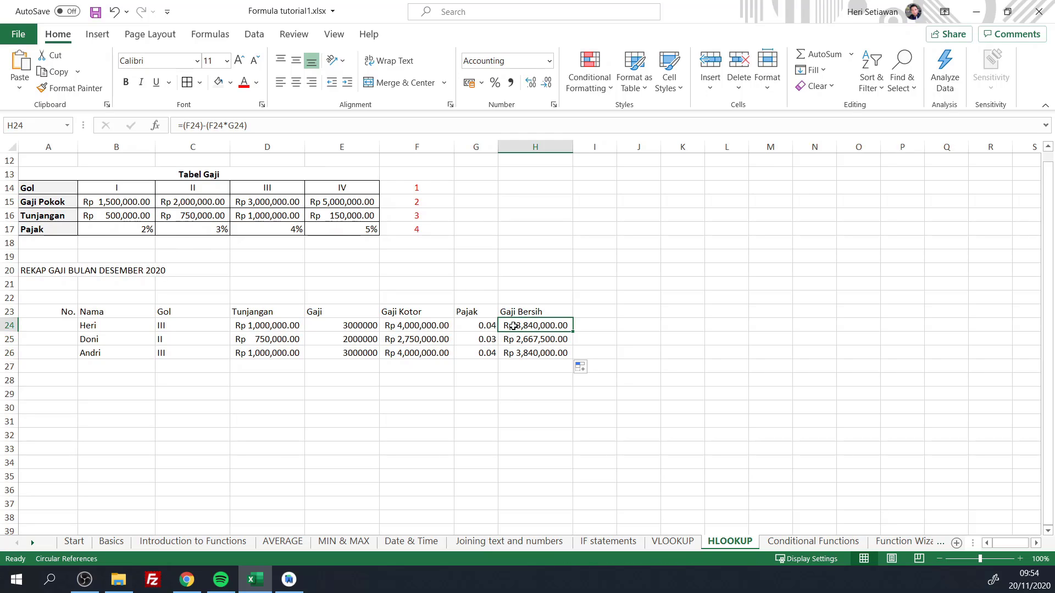
pyautogui.doubleClick(513, 326)
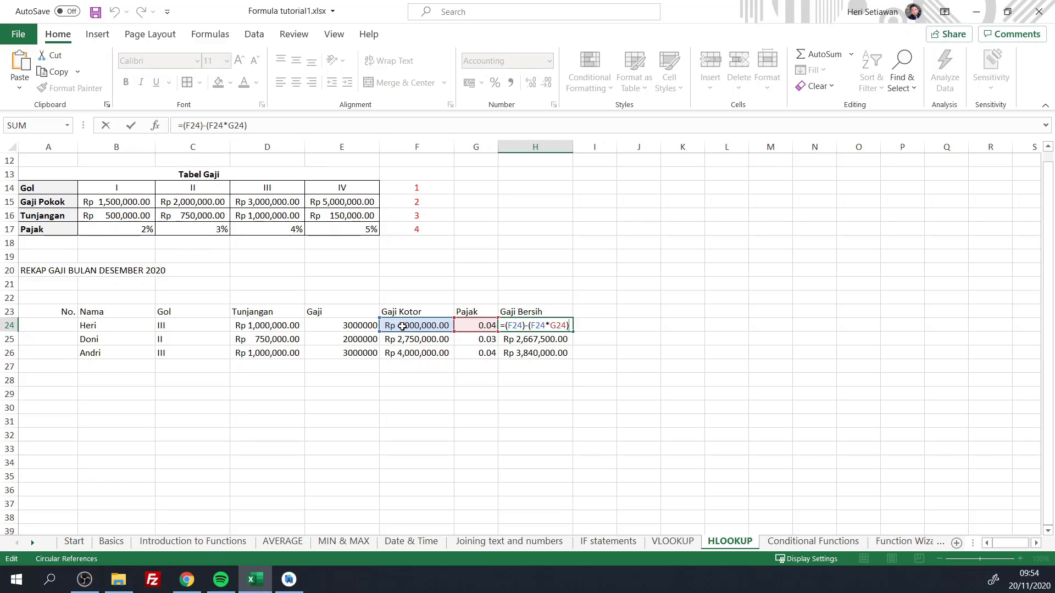
pyautogui.click(486, 326)
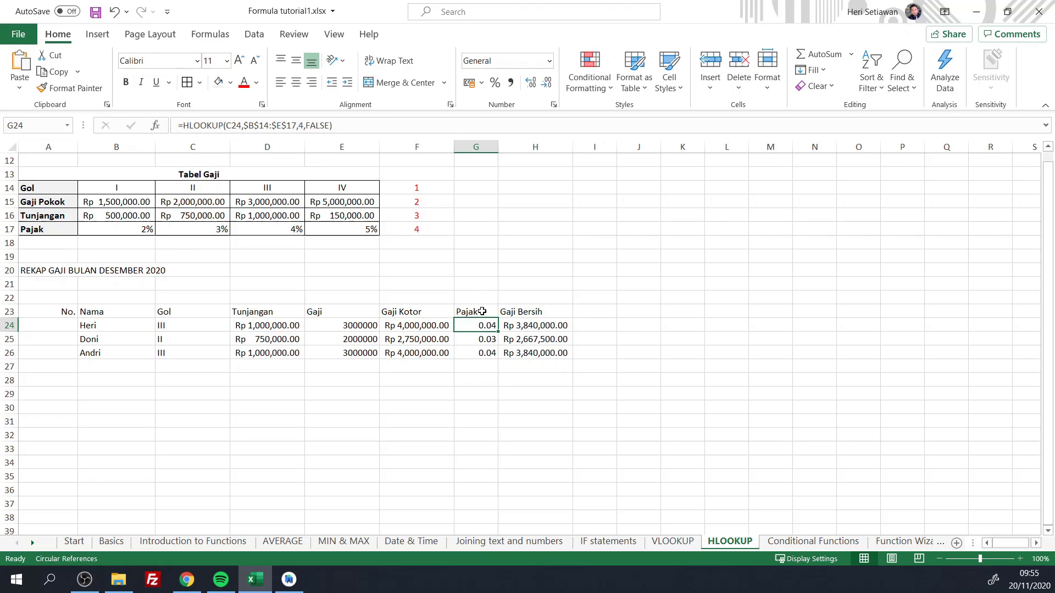
pyautogui.click(514, 326)
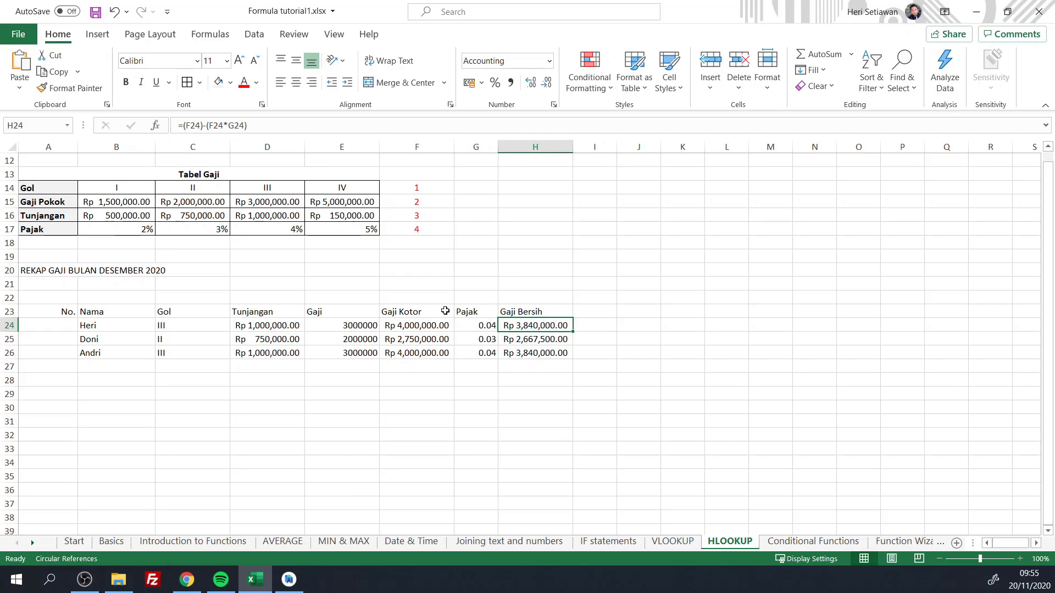
# Add a Pot Pajak column header in I23, beside Gaji Bersih.
pyautogui.click(589, 312)
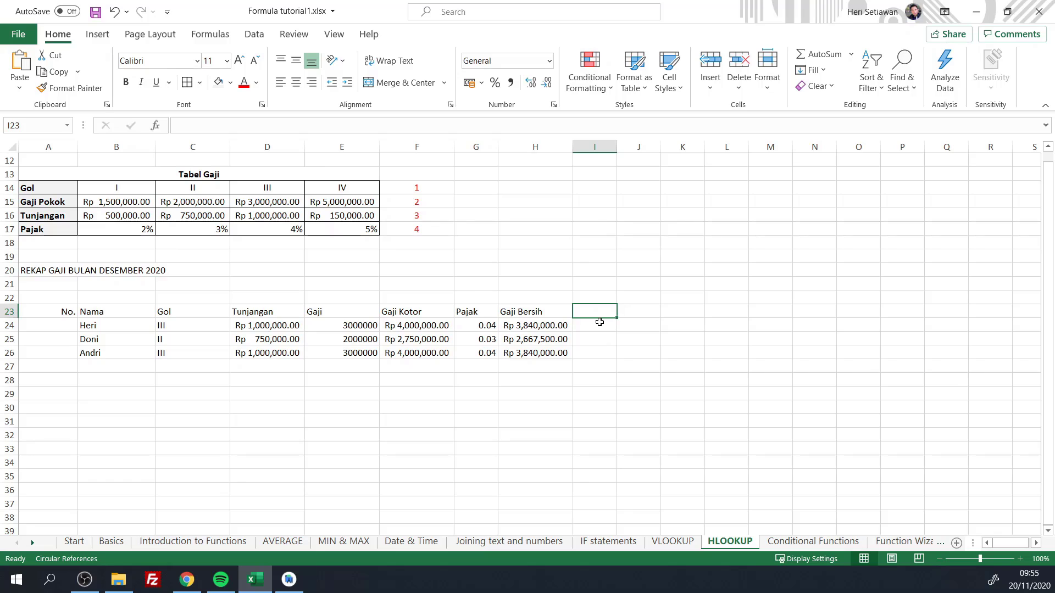
pyautogui.write('Pot')
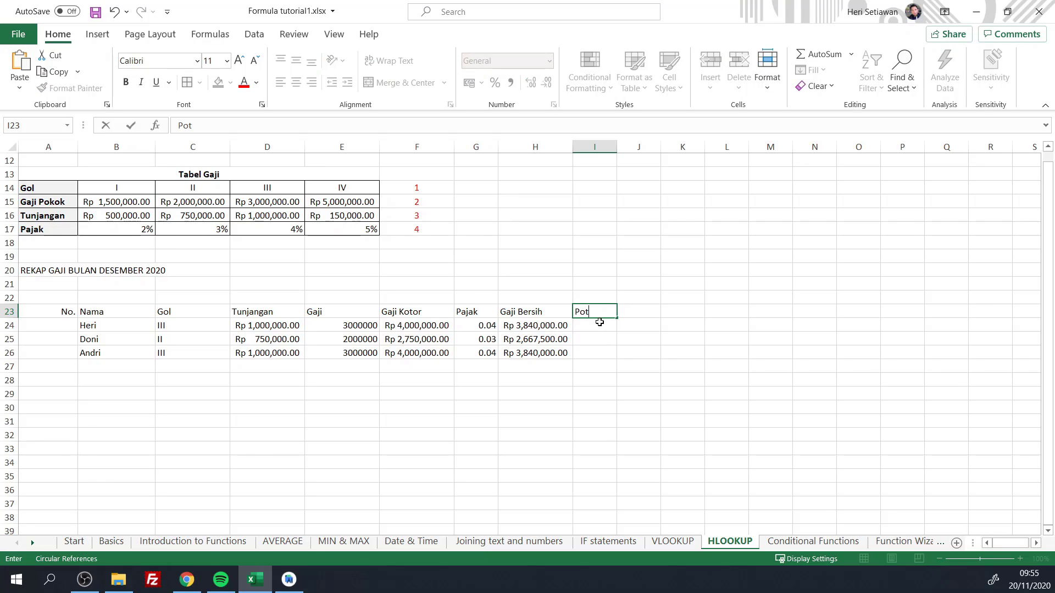
pyautogui.write(' Pajak')
pyautogui.press('Return')
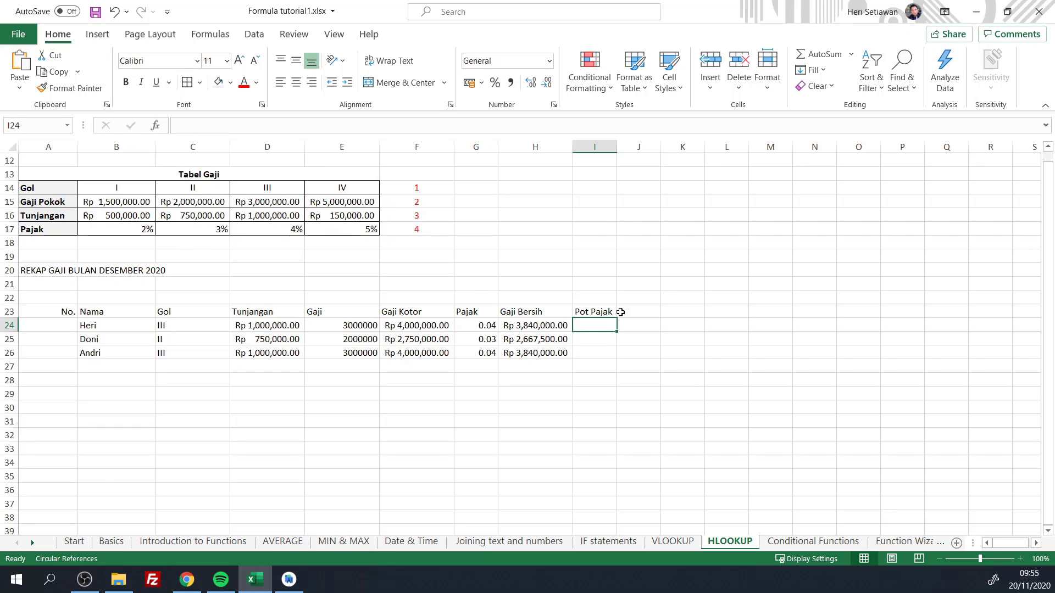
# Calculate the tax deduction under Pot Pajak in I24 with =F24*G24.
pyautogui.write('=')
pyautogui.click(426, 324)
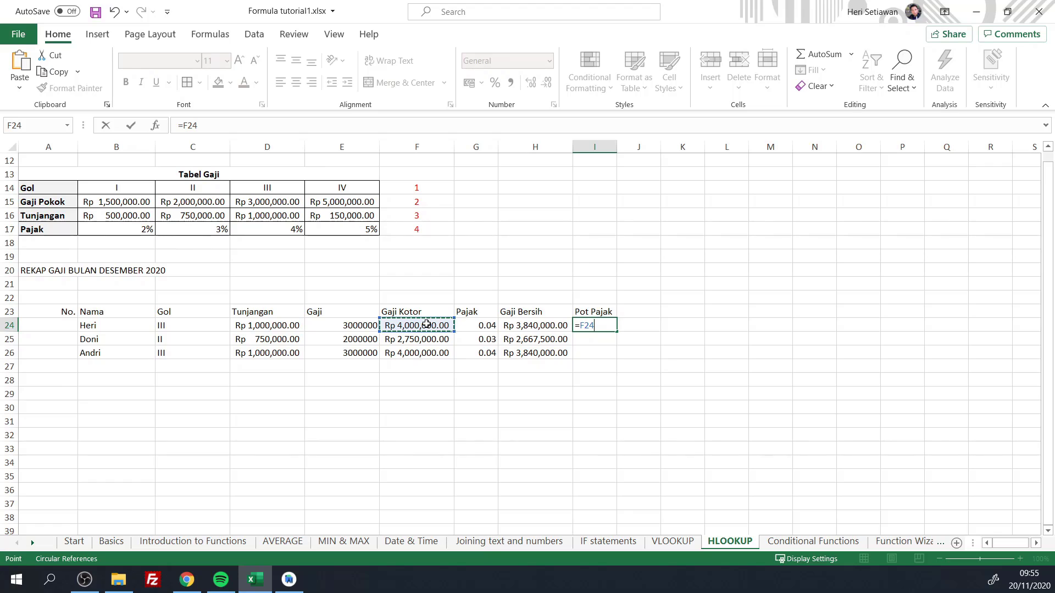
pyautogui.write('*')
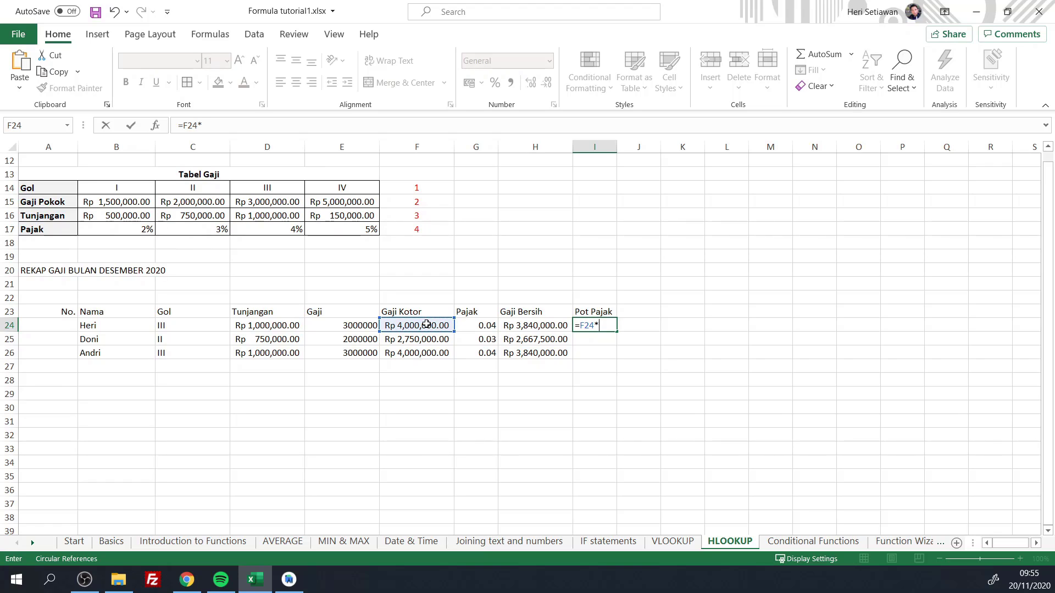
pyautogui.click(478, 328)
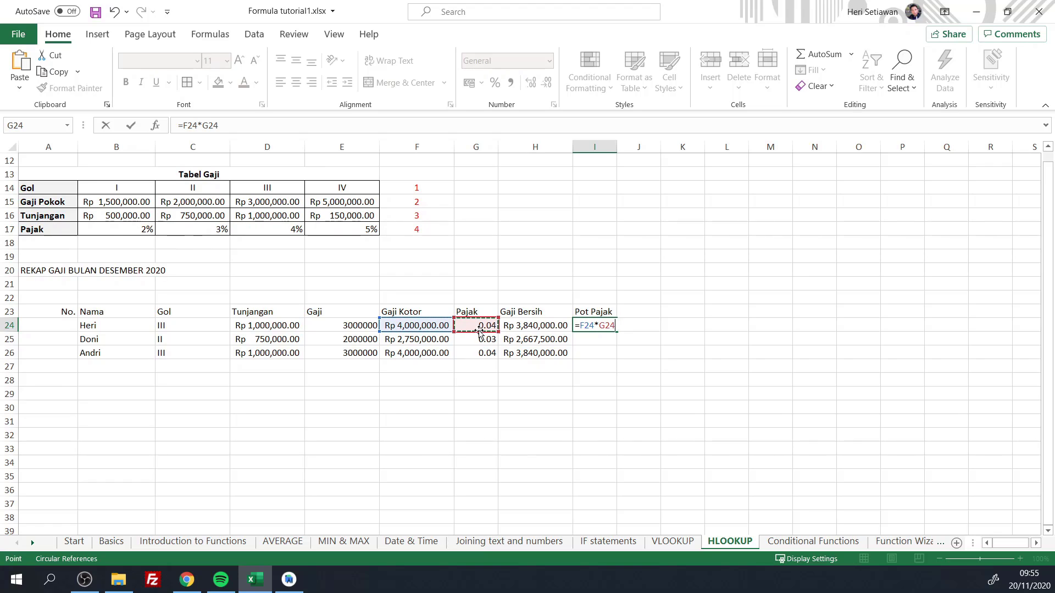
pyautogui.press('Return')
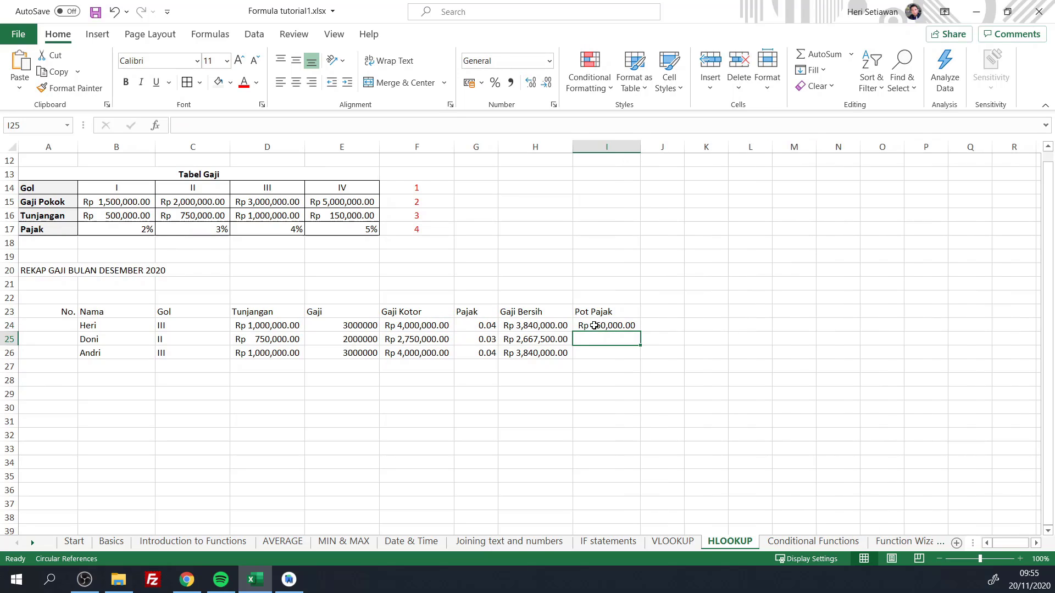
pyautogui.click(594, 325)
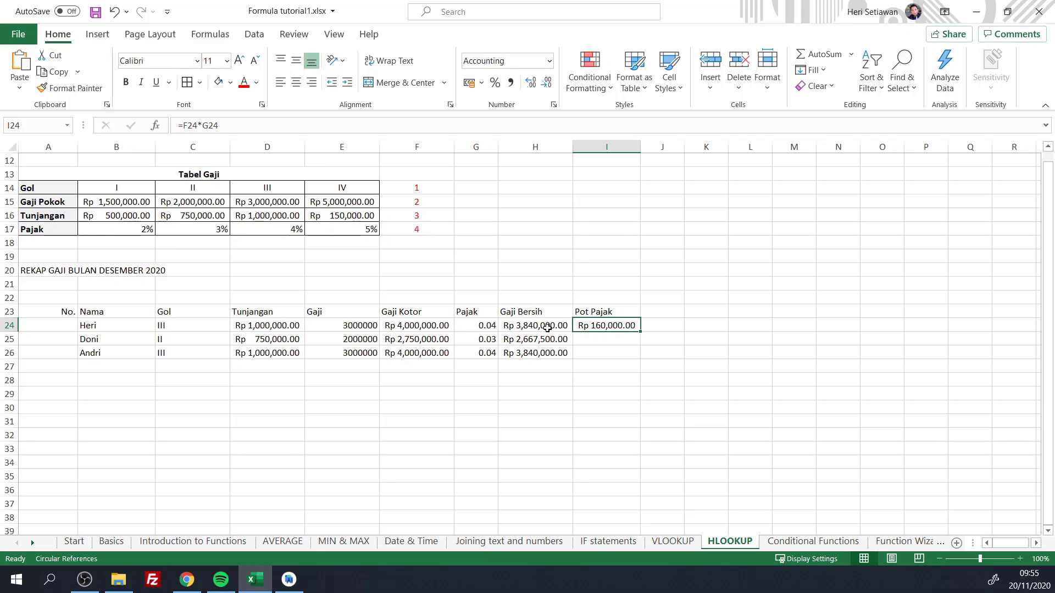
# Examine the F24 and F24*G24 parts of the Gaji Bersih formula in H24, leaving the formula as it is.
pyautogui.click(548, 327)
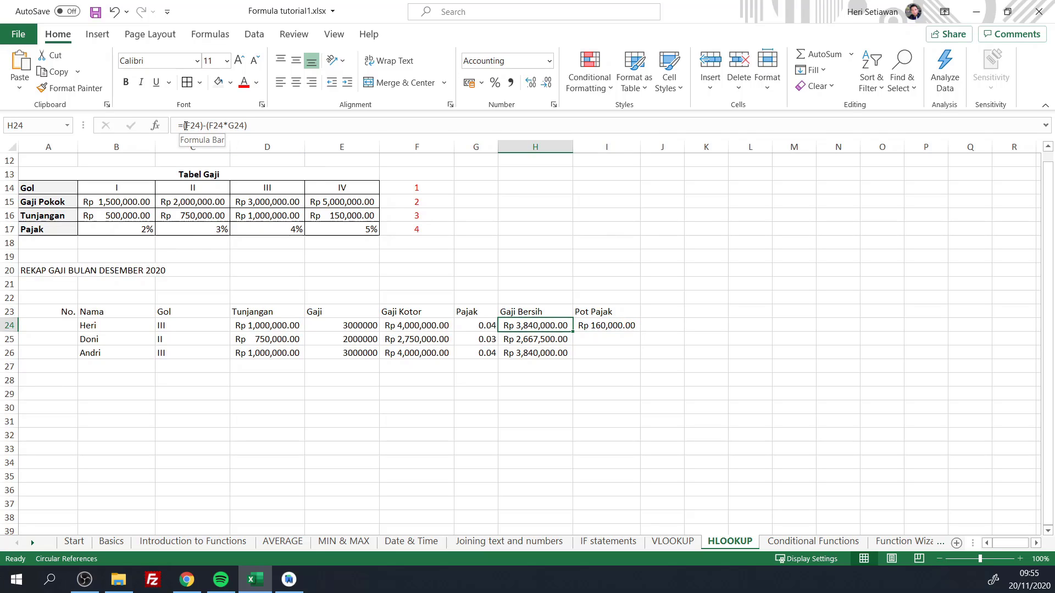
pyautogui.moveTo(185, 127); pyautogui.dragTo(194, 126)
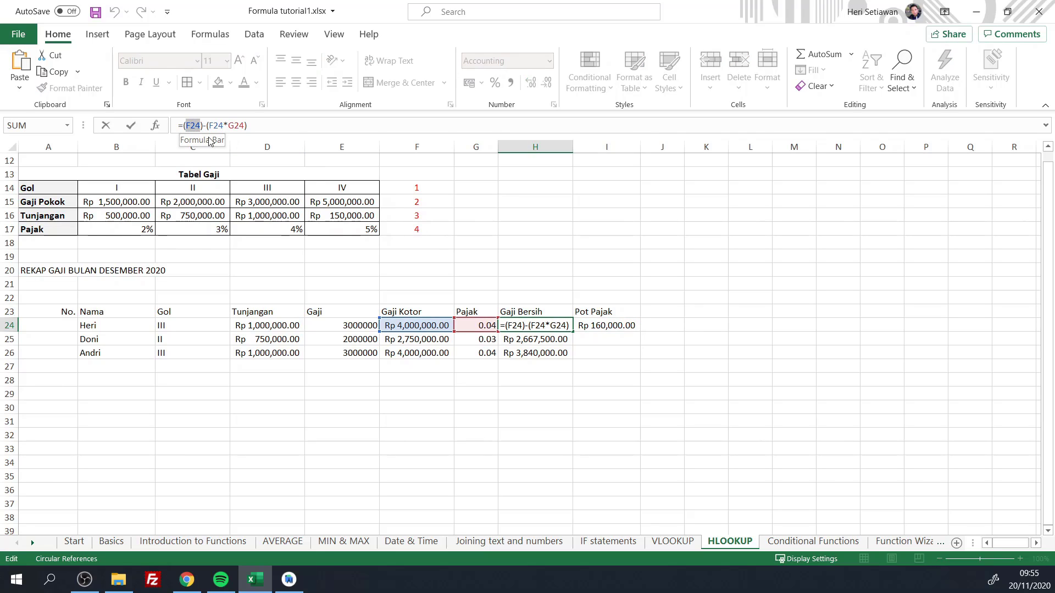
pyautogui.moveTo(208, 126); pyautogui.dragTo(240, 126)
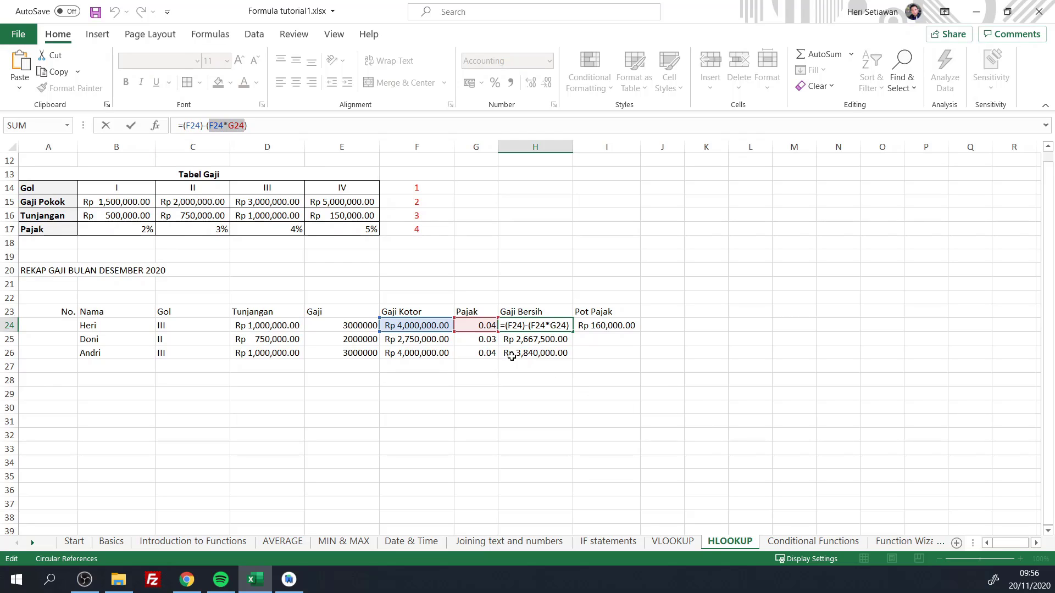
pyautogui.press('Escape')
pyautogui.click(607, 354)
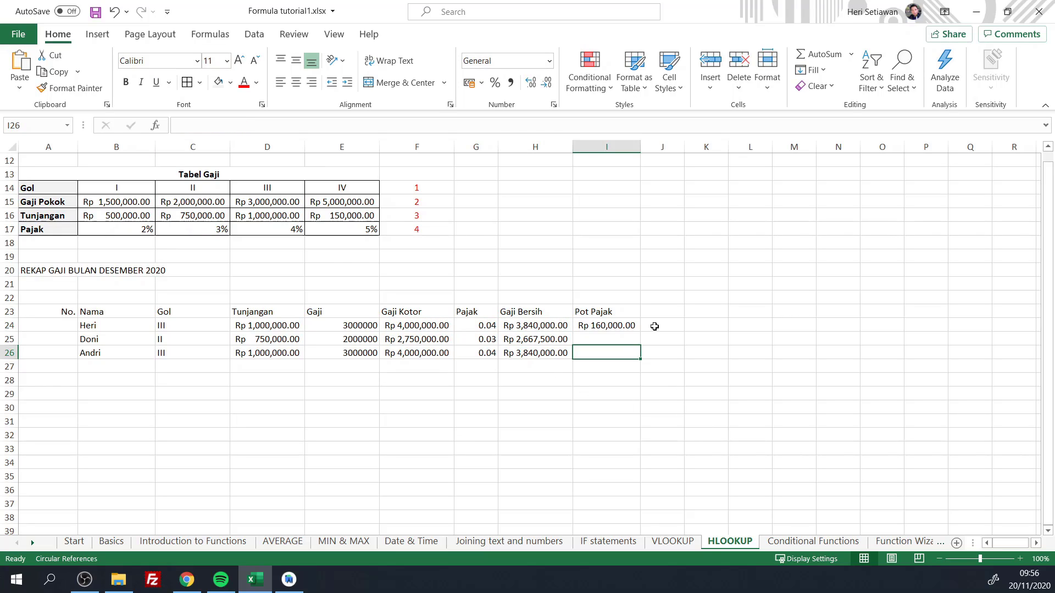
# Enter the cross-check formula =F24-I24 in J24 to subtract Pot Pajak from Gaji Kotor.
pyautogui.click(654, 326)
pyautogui.write('=')
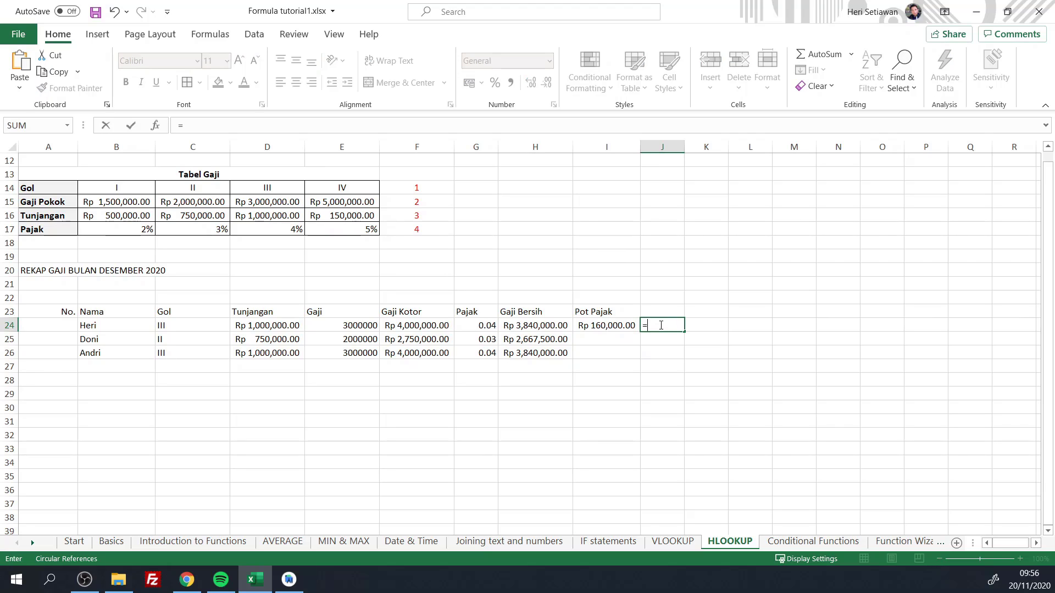
pyautogui.click(429, 325)
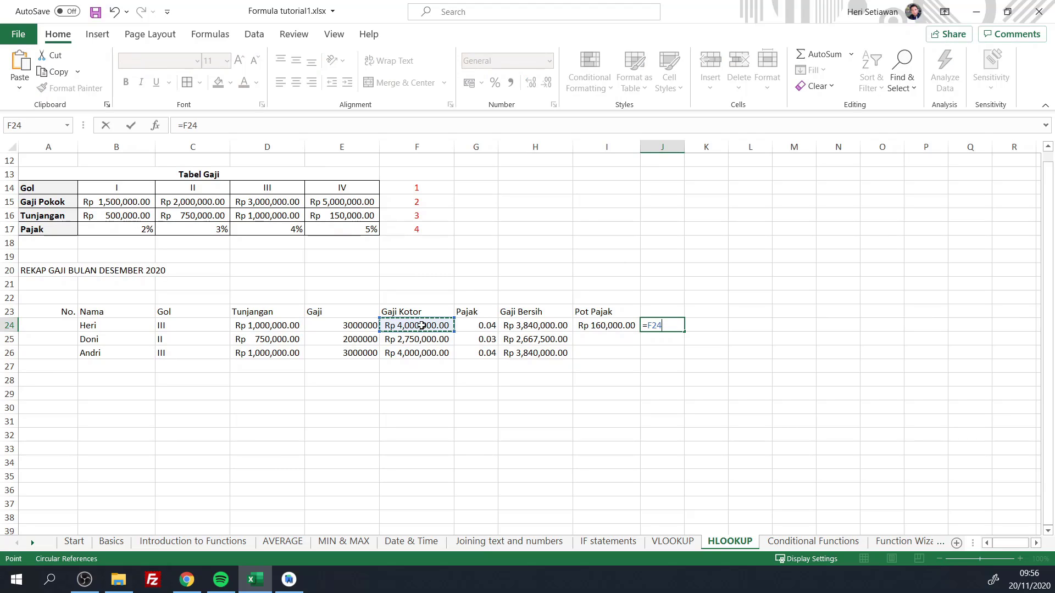
pyautogui.write('-')
pyautogui.click(614, 327)
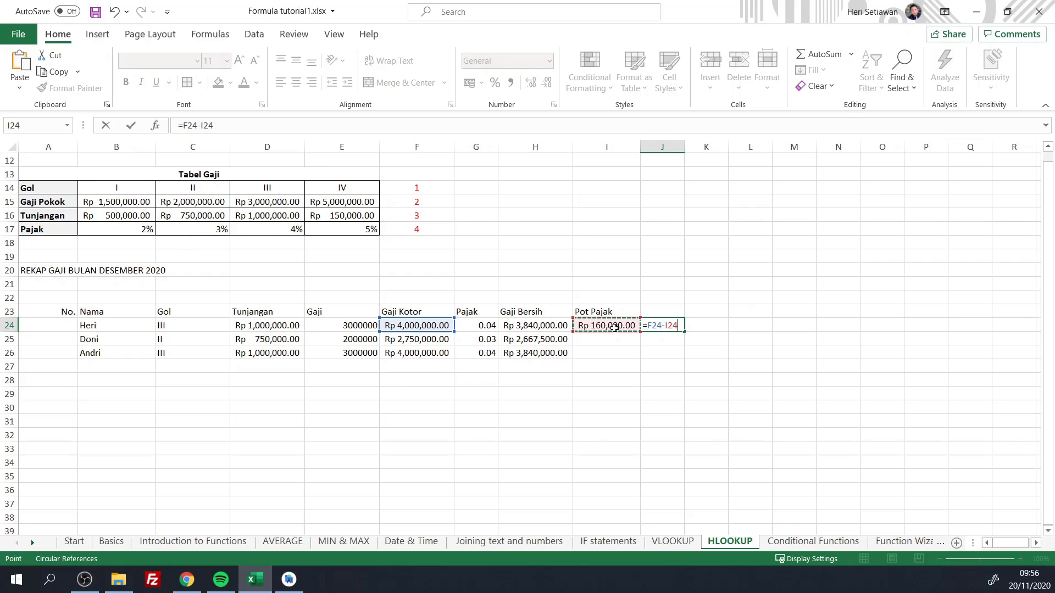
pyautogui.press('Return')
# Compare the cross-check result in J24 with the Gaji Bersih value in H24.
pyautogui.click(670, 326)
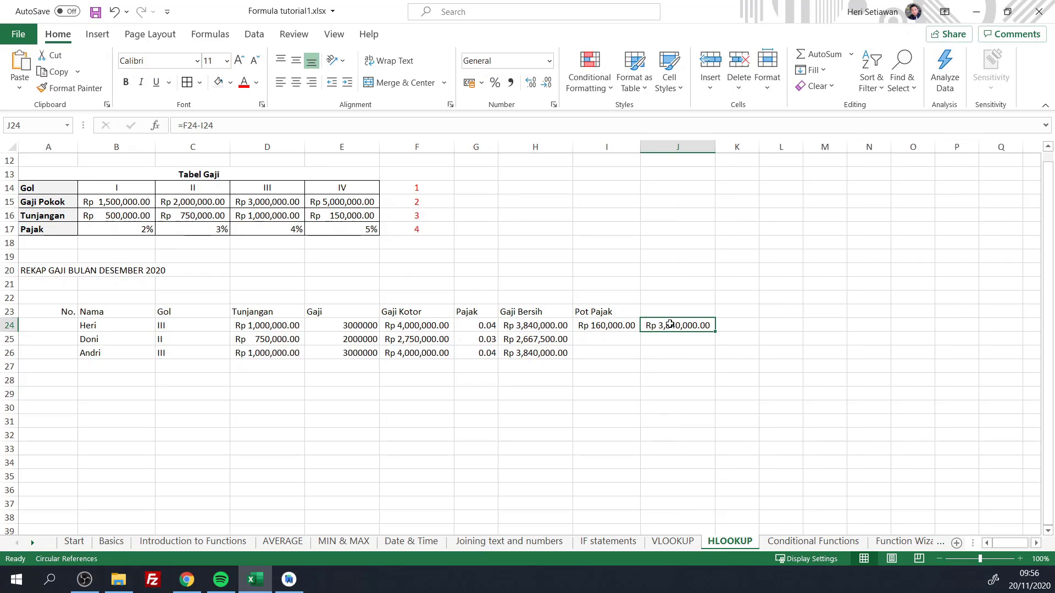
pyautogui.click(549, 325)
pyautogui.click(650, 328)
pyautogui.click(548, 327)
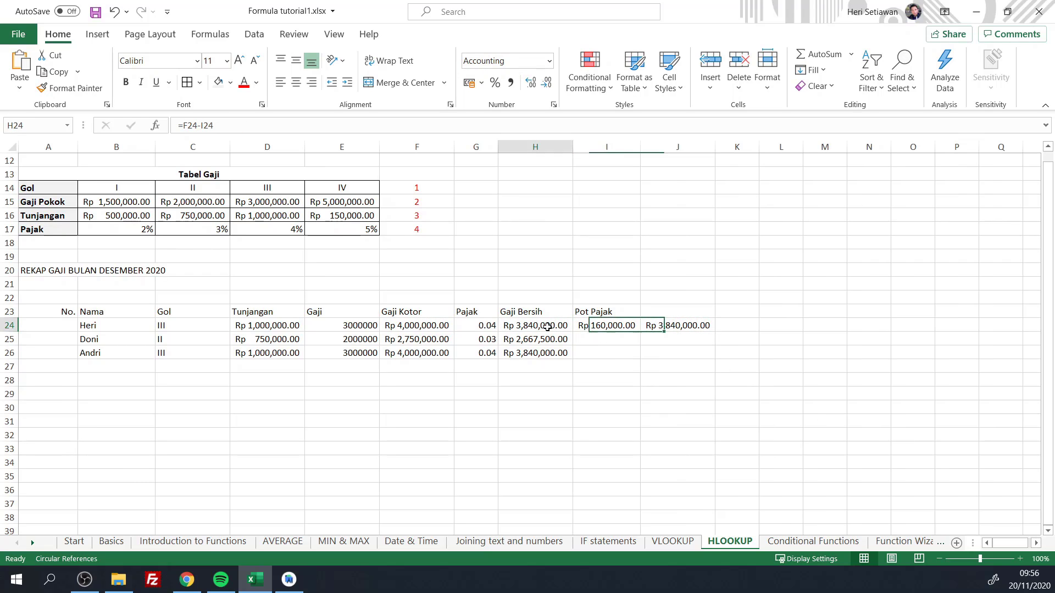
# Examine the column layout of the Tujuan and Harga table in I16:J20 on the VLOOKUP sheet, matching each destination with its price.
pyautogui.click(603, 328)
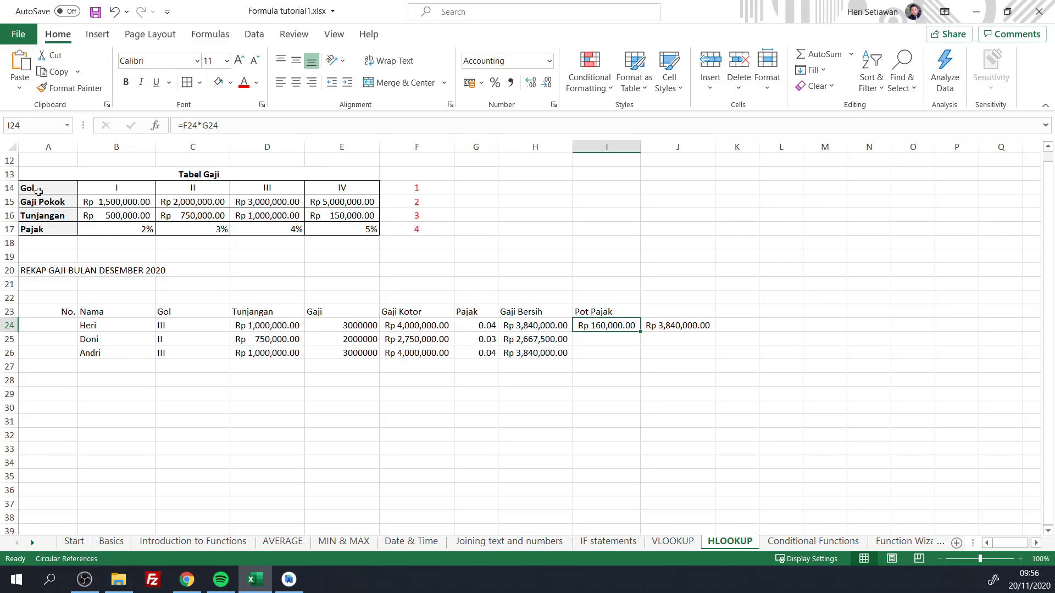
pyautogui.click(672, 541)
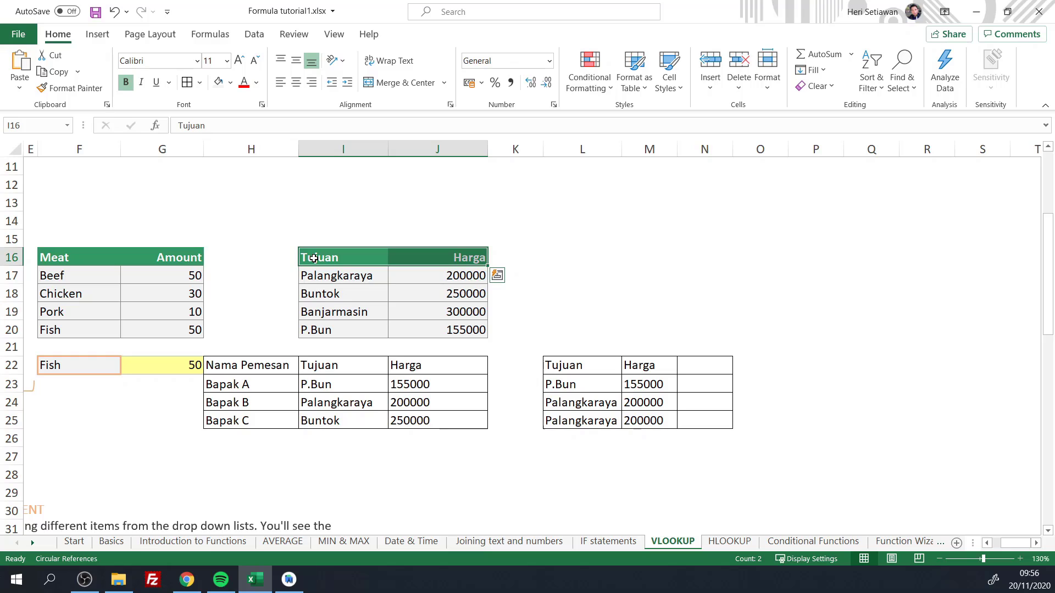
pyautogui.moveTo(314, 258); pyautogui.dragTo(434, 331)
pyautogui.click(547, 309)
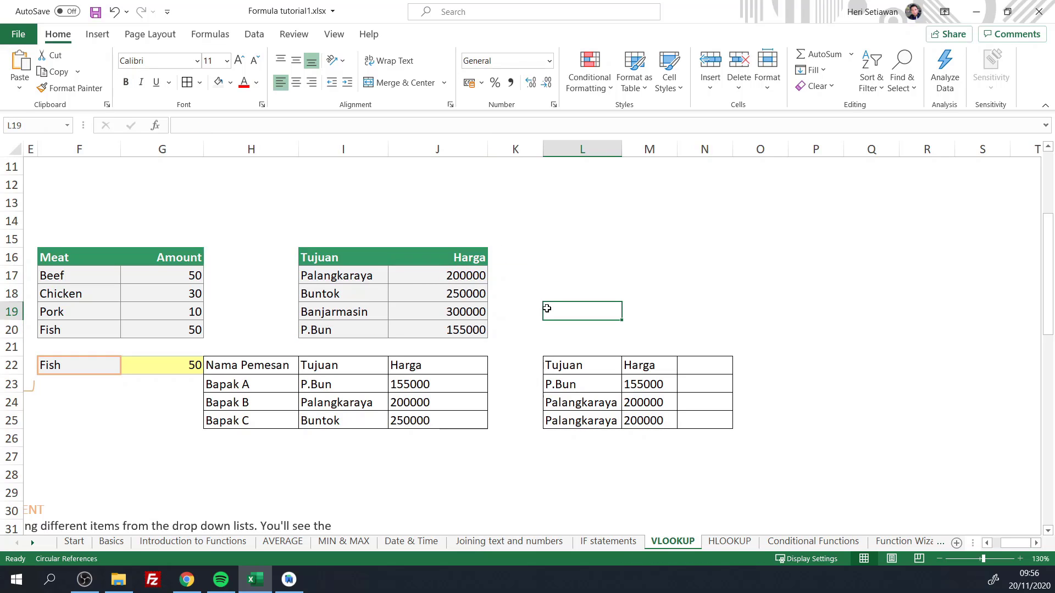
pyautogui.moveTo(317, 258); pyautogui.dragTo(428, 250)
pyautogui.click(326, 281)
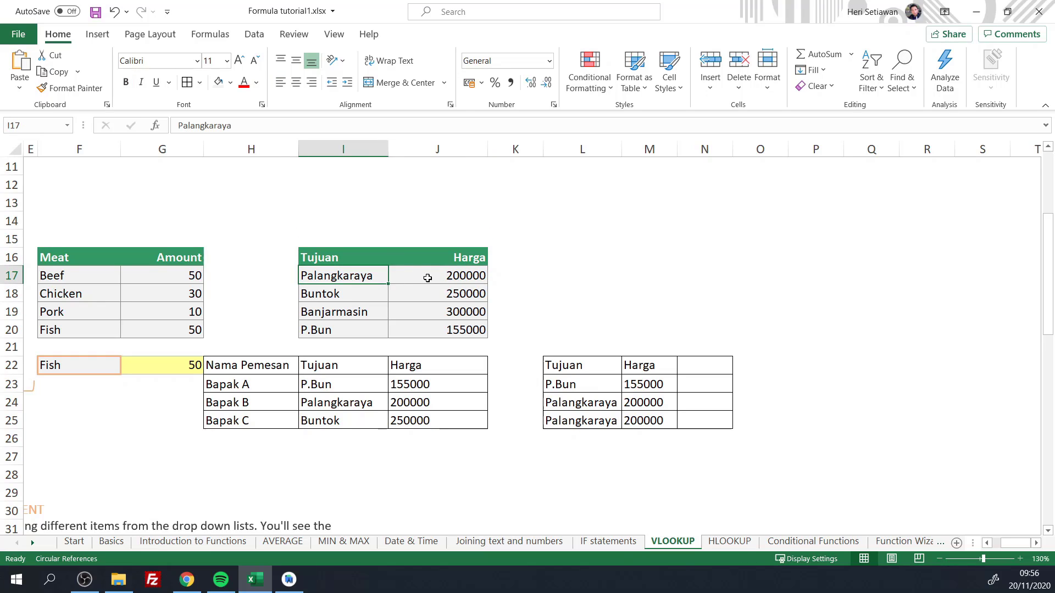
pyautogui.click(427, 277)
pyautogui.click(369, 298)
pyautogui.click(414, 289)
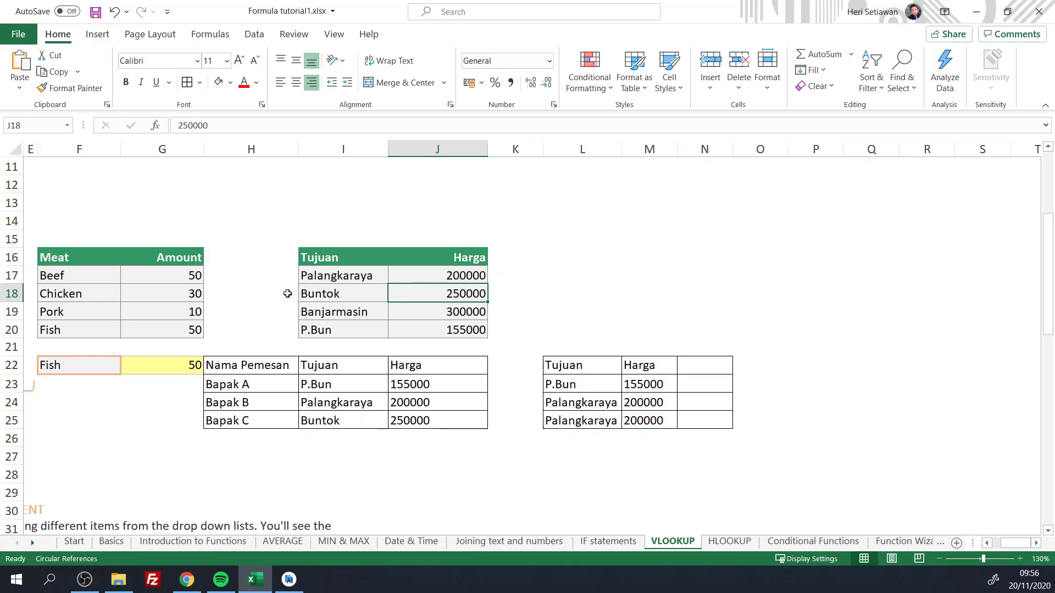
pyautogui.click(327, 311)
pyautogui.click(413, 316)
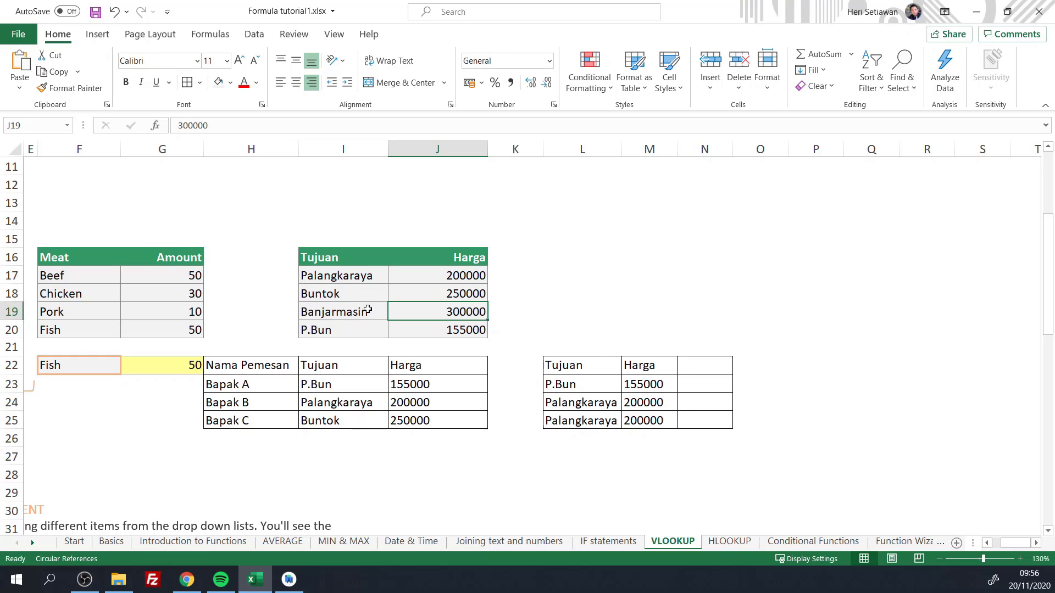
pyautogui.click(445, 254)
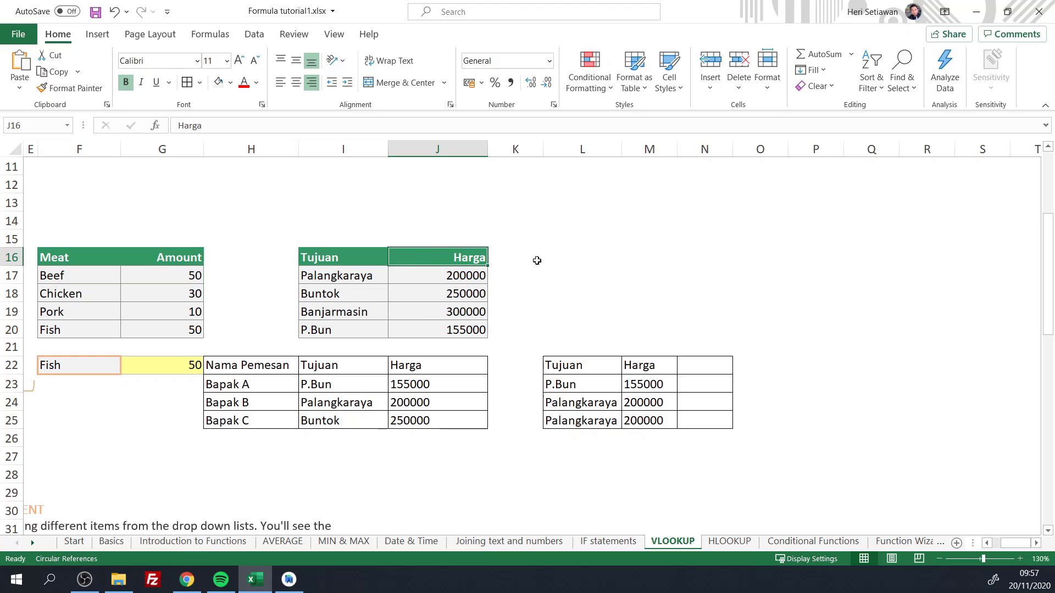
pyautogui.click(514, 254)
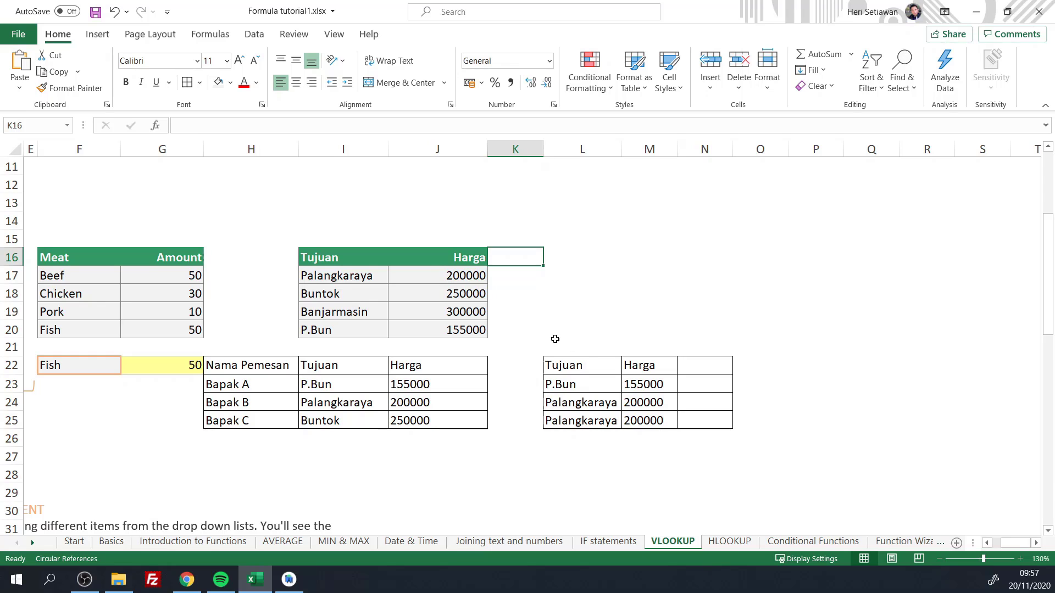
# Examine how the Gaji Pokok values run across row 15 of Tabel Gaji on the HLOOKUP sheet.
pyautogui.click(729, 542)
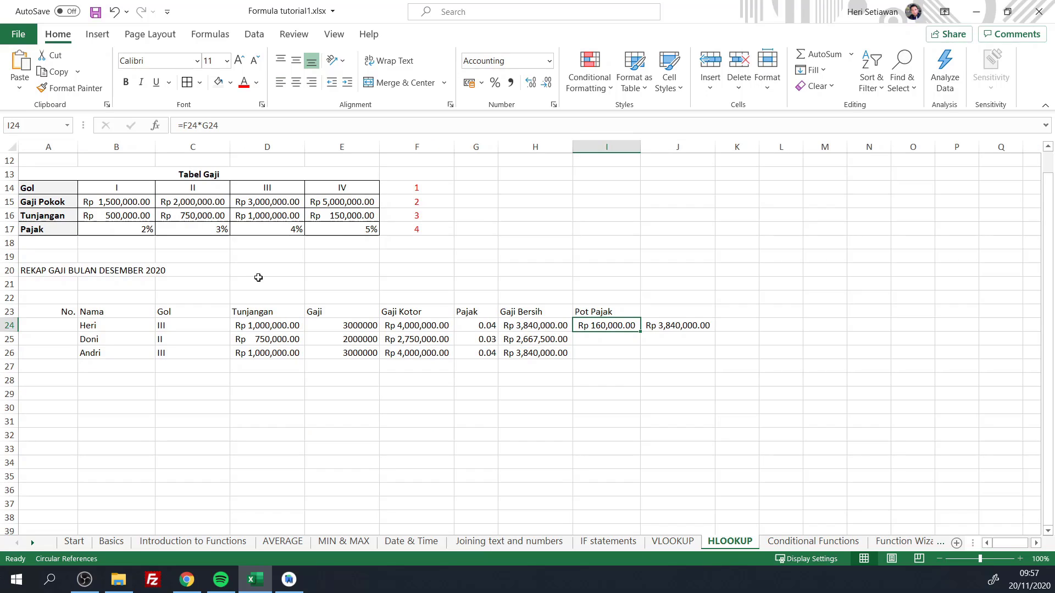
pyautogui.click(31, 204)
pyautogui.moveTo(79, 204); pyautogui.dragTo(267, 203)
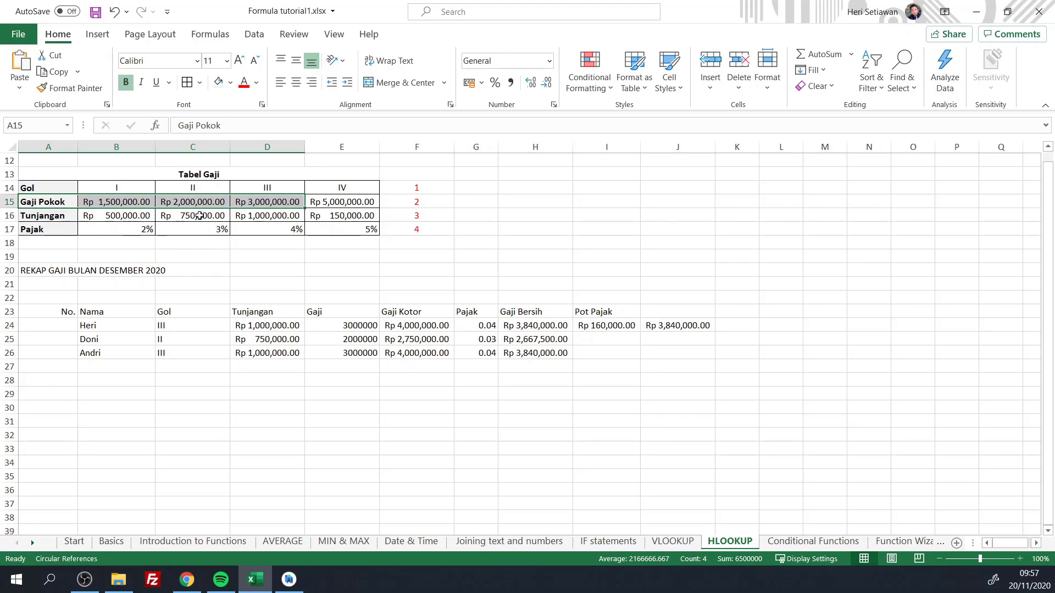
pyautogui.click(28, 202)
pyautogui.click(118, 205)
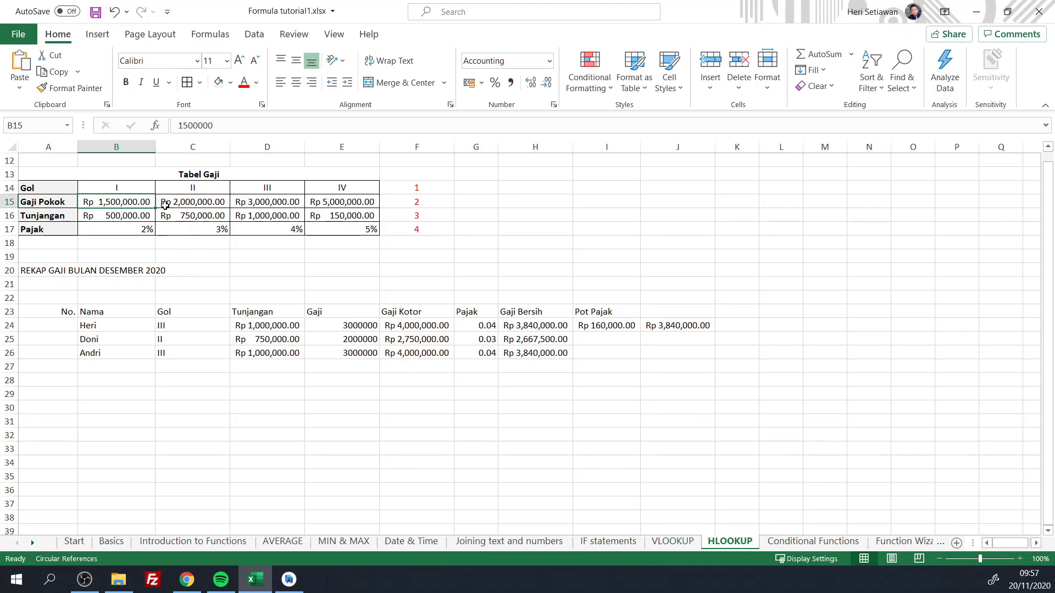
pyautogui.click(167, 205)
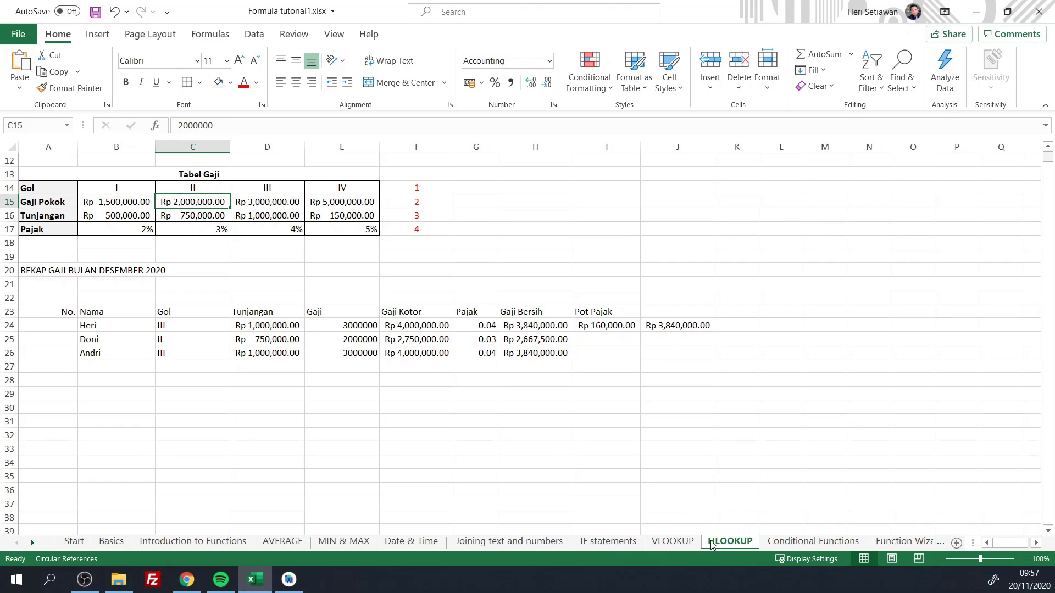
# Compare the horizontal Gaji Pokok row on the HLOOKUP sheet with the vertical Harga column on the VLOOKUP sheet, ending on the Start sheet.
pyautogui.click(673, 542)
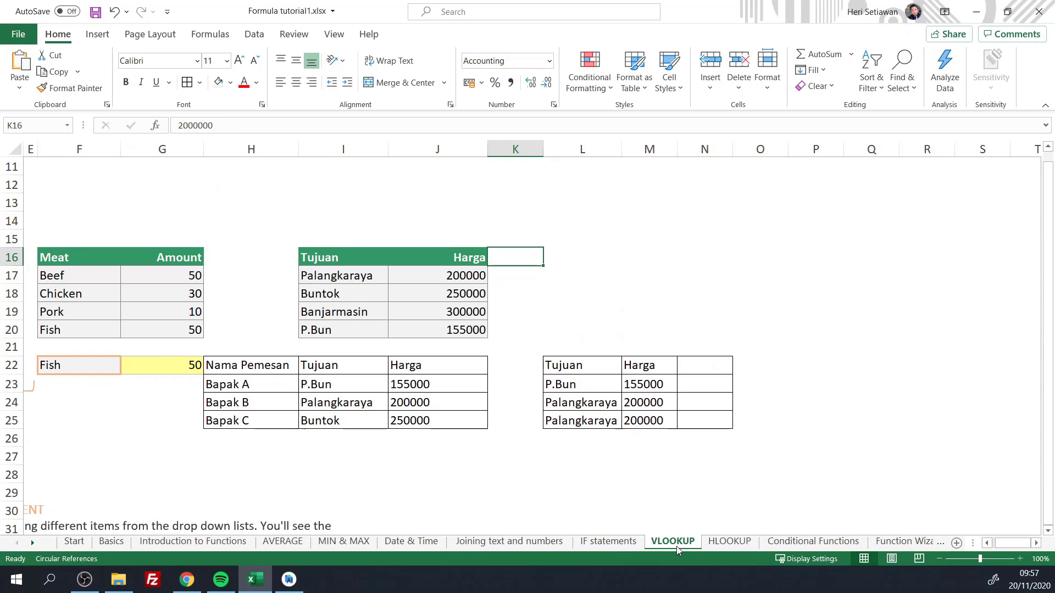
pyautogui.click(315, 276)
pyautogui.click(730, 541)
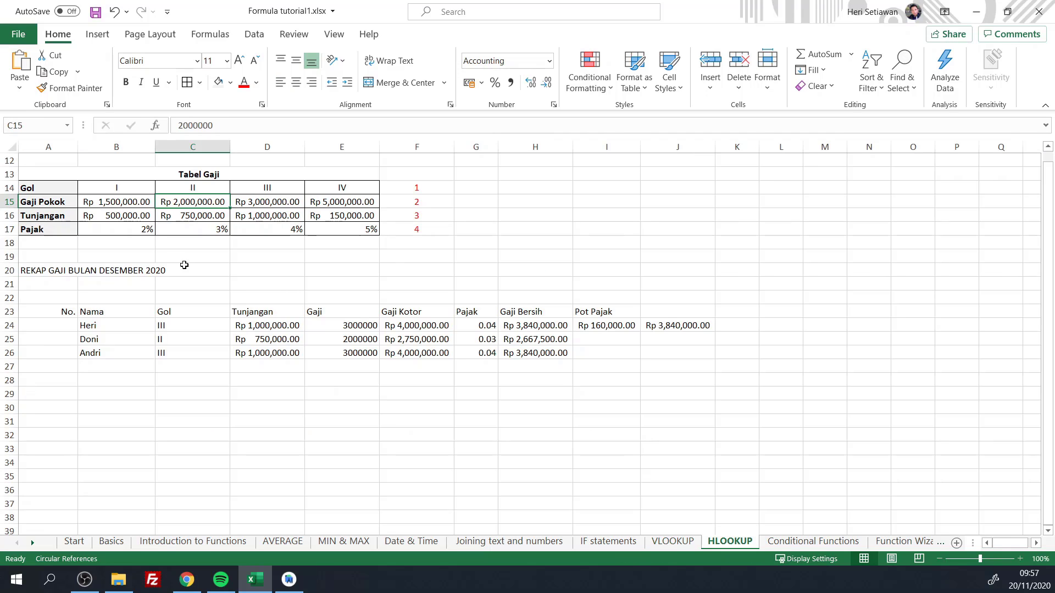
pyautogui.moveTo(114, 190); pyautogui.dragTo(100, 223)
pyautogui.click(94, 202)
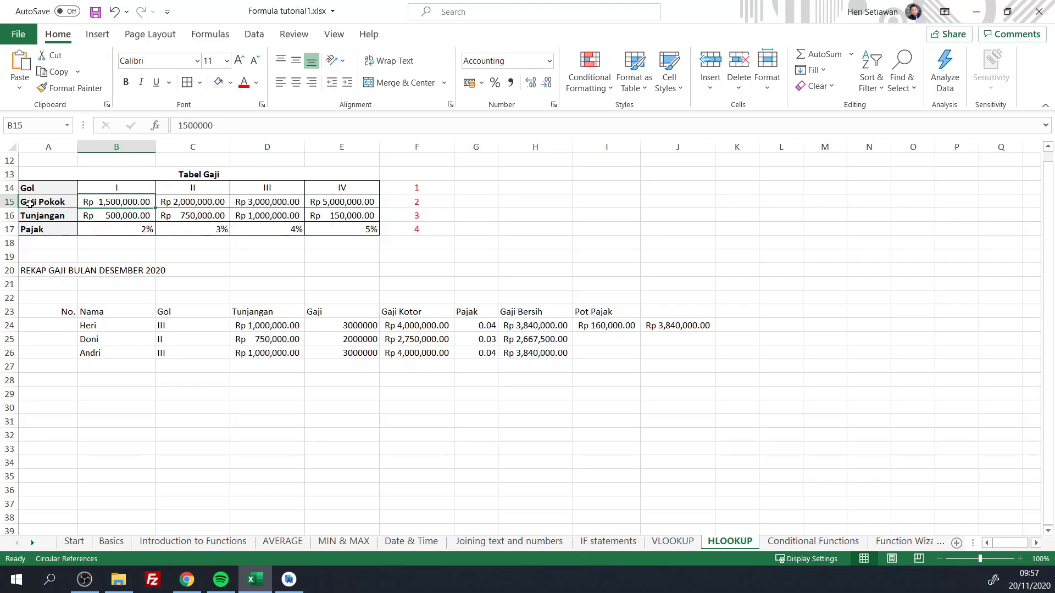
pyautogui.moveTo(29, 203); pyautogui.dragTo(428, 202)
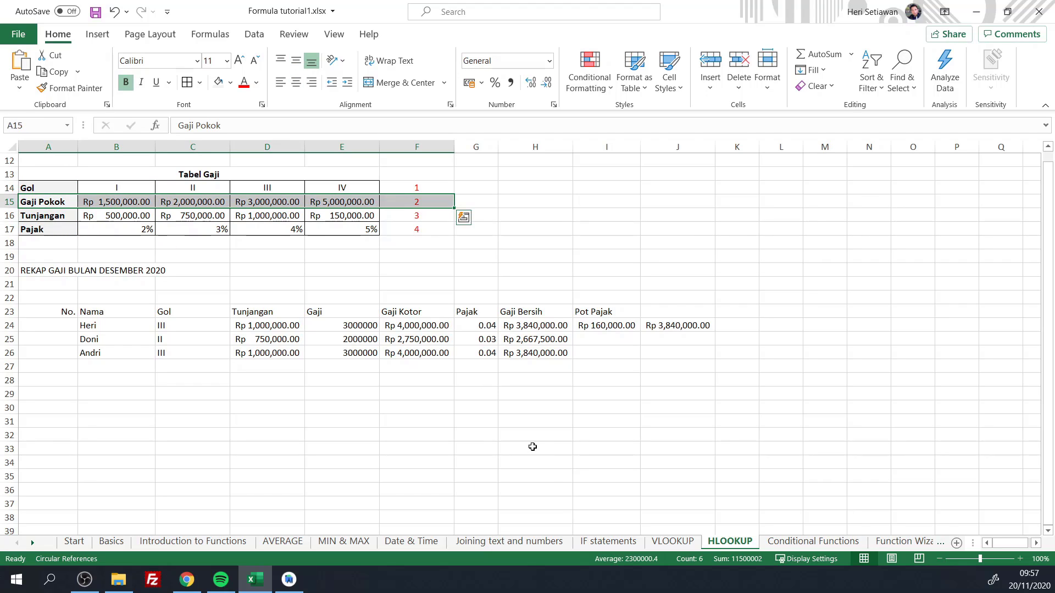
pyautogui.click(689, 542)
pyautogui.moveTo(449, 262); pyautogui.dragTo(448, 330)
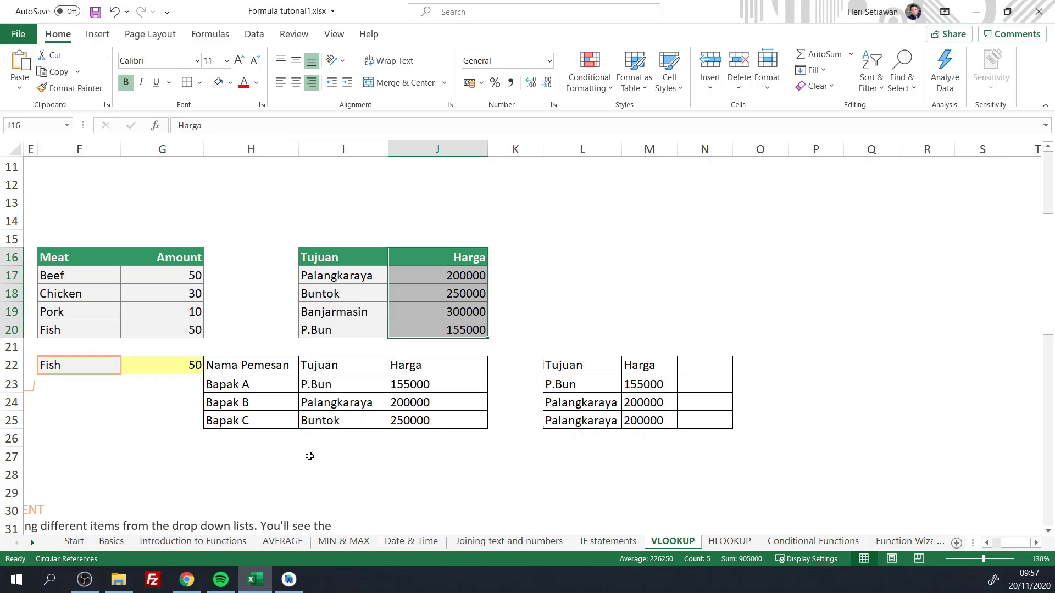
pyautogui.click(74, 541)
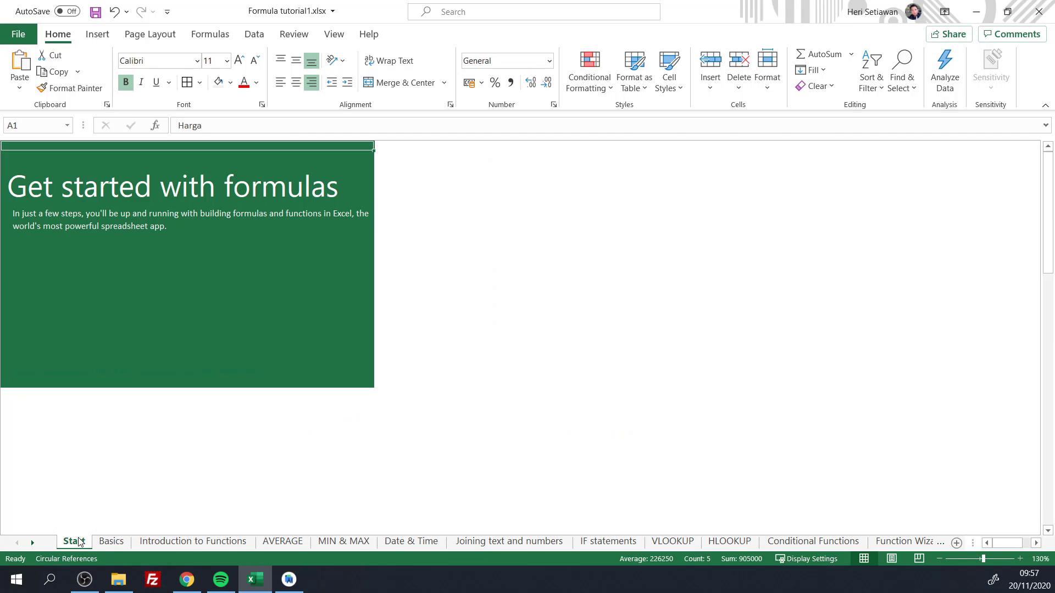